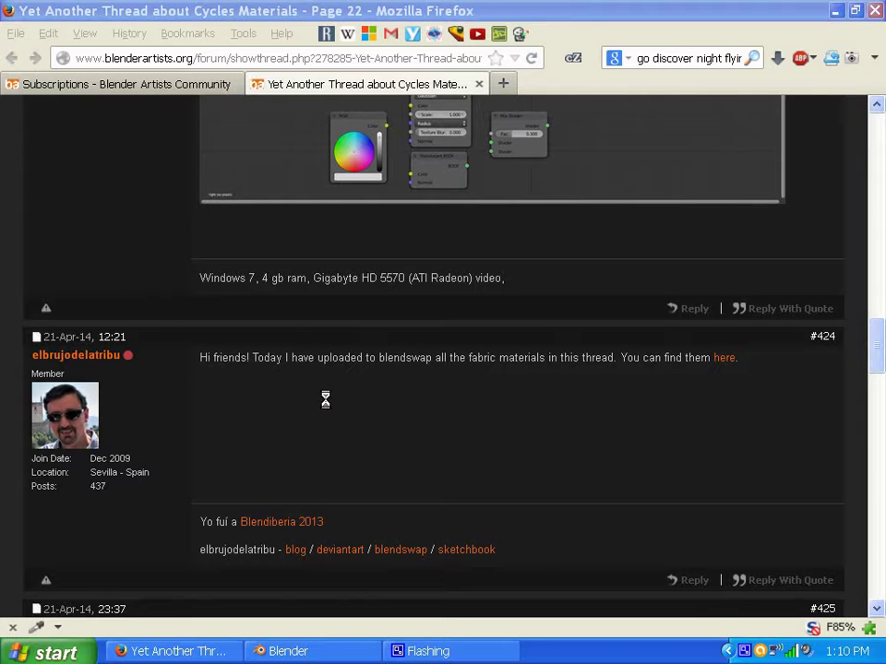
# - Examine the cloud render and its volume scatter node setup in forum post #421 and the posts around it
pyautogui.scroll(8, 118, 271)
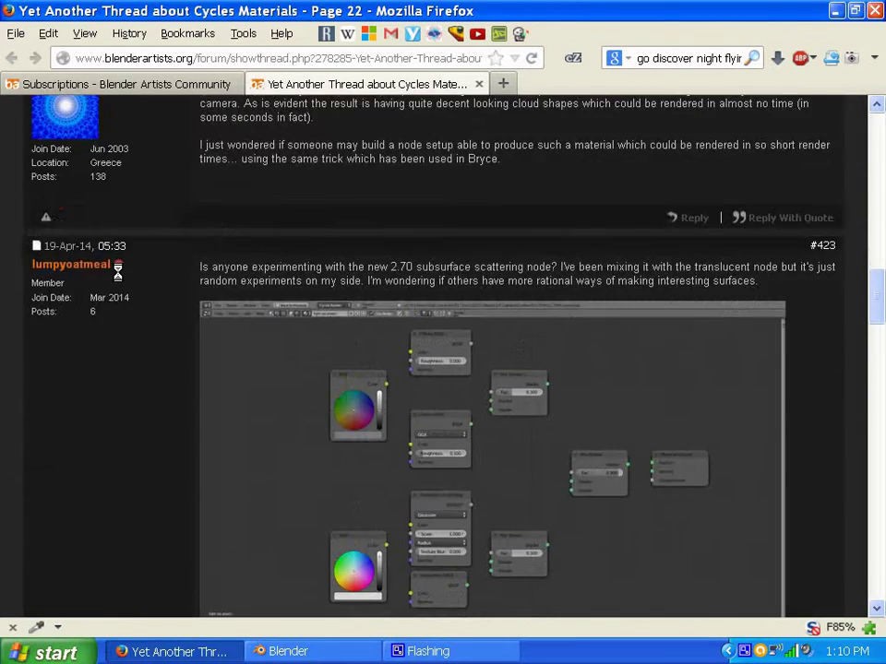
pyautogui.scroll(-10, 118, 271)
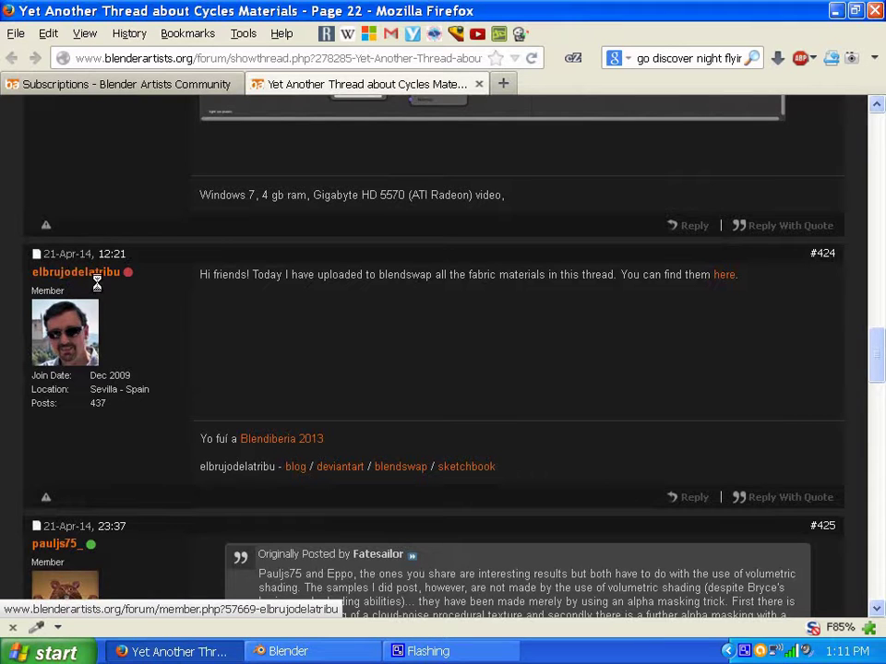
pyautogui.scroll(5, 310, 309)
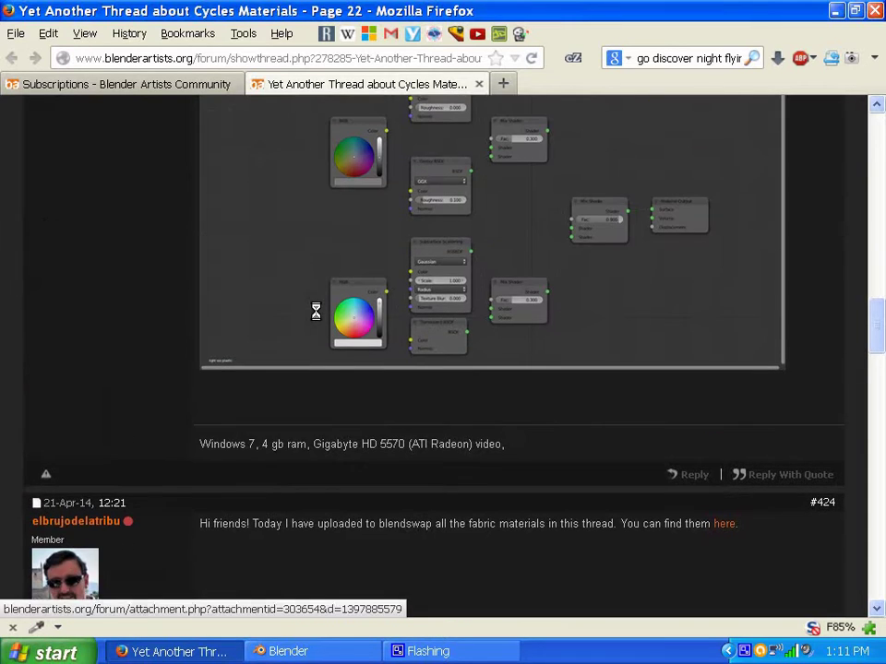
pyautogui.scroll(20, 316, 311)
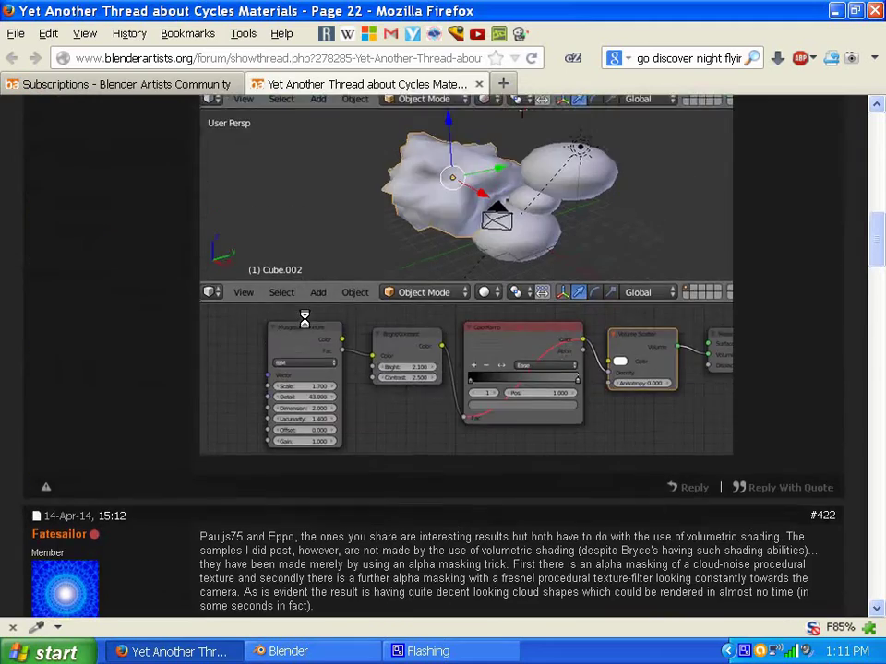
pyautogui.scroll(3, 306, 277)
pyautogui.scroll(-6, 172, 300)
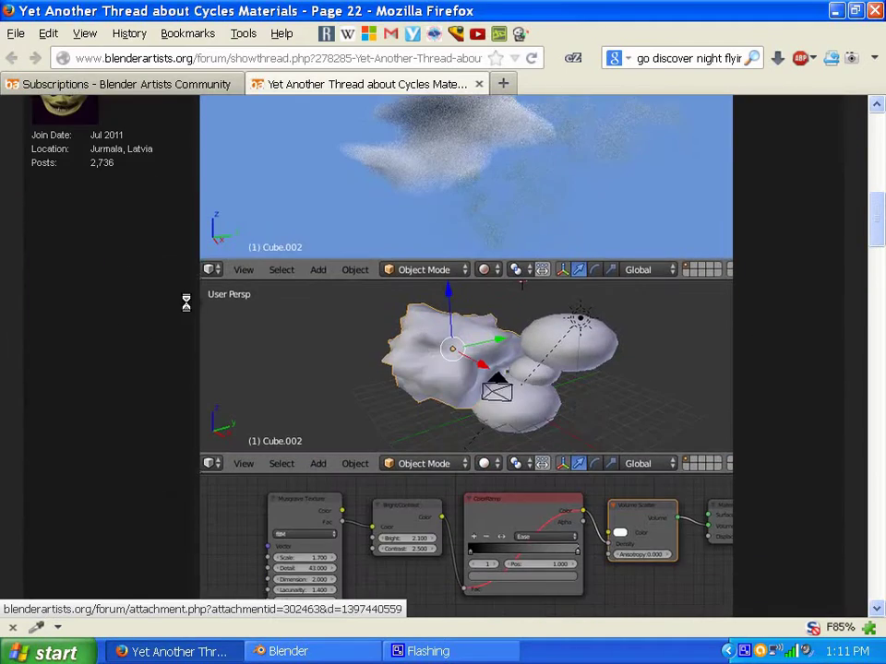
pyautogui.scroll(-5, 172, 299)
pyautogui.scroll(7, 249, 219)
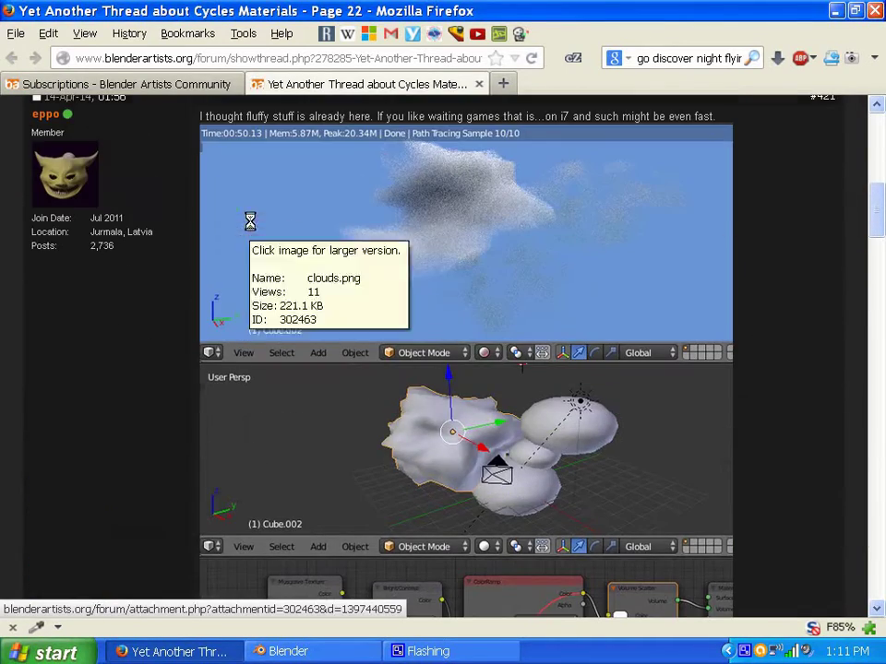
pyautogui.scroll(-3, 383, 277)
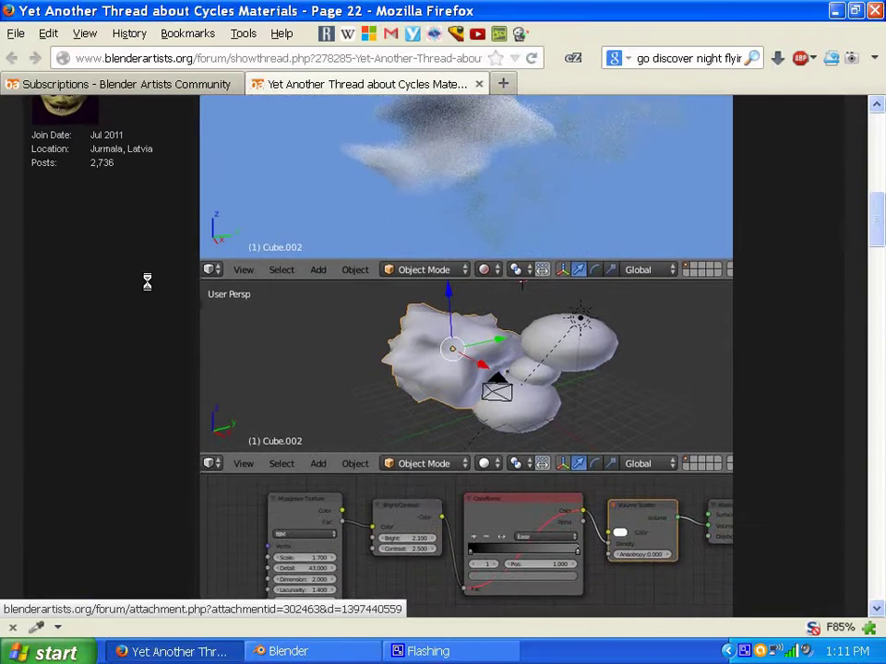
pyautogui.scroll(-5, 146, 280)
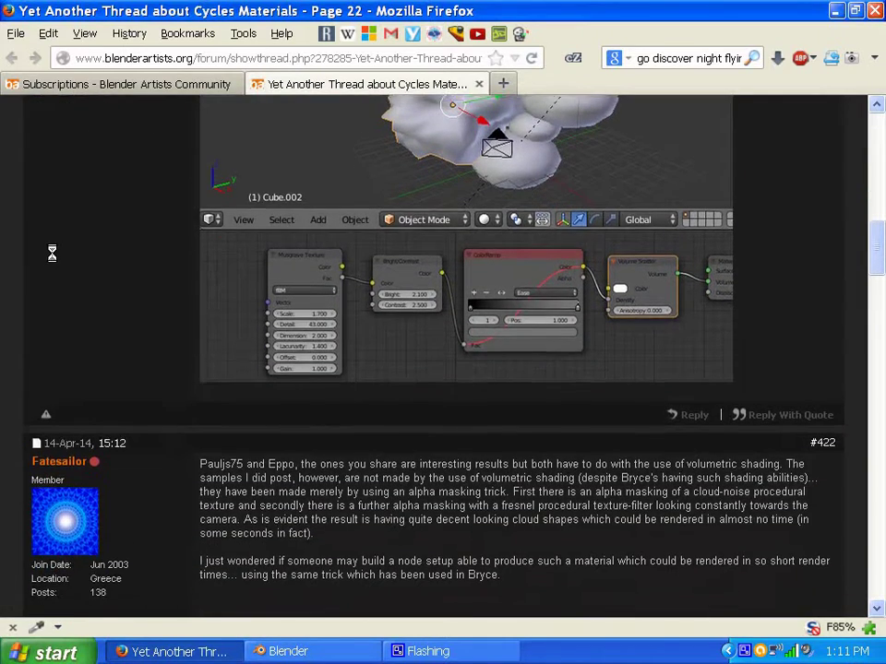
pyautogui.scroll(5, 127, 247)
pyautogui.scroll(5, 127, 248)
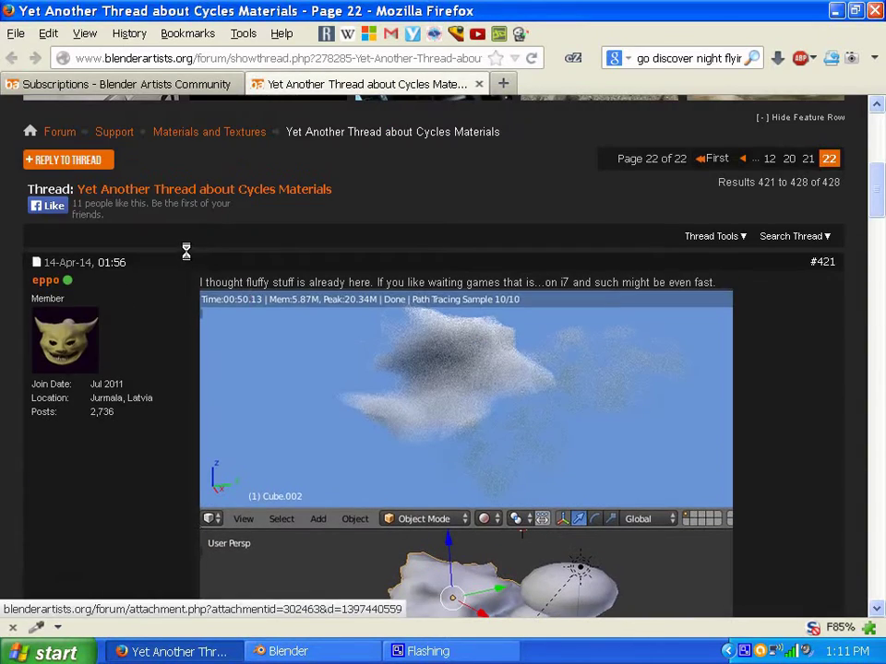
pyautogui.scroll(-6, 83, 310)
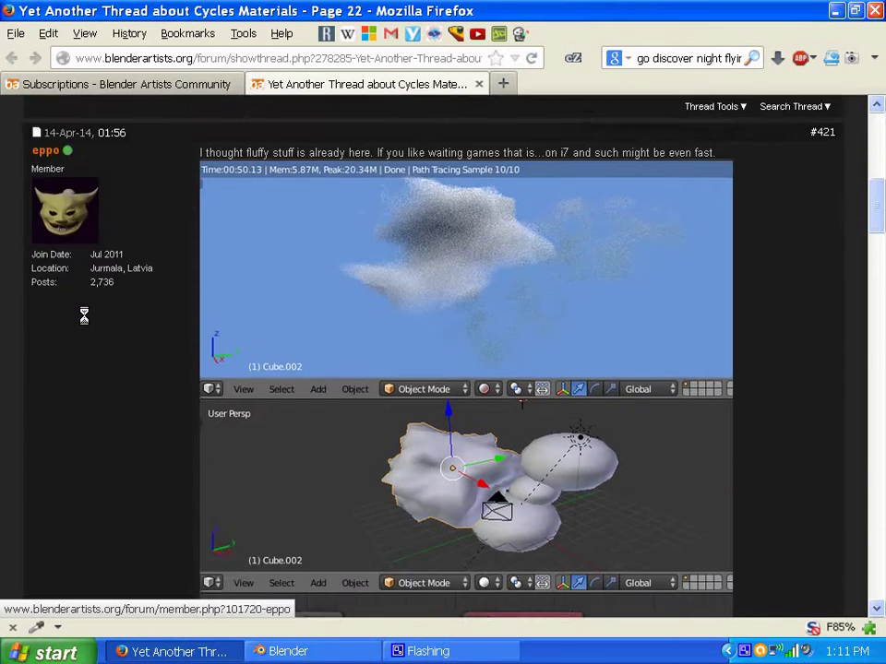
pyautogui.scroll(6, 405, 317)
pyautogui.scroll(-2, 321, 360)
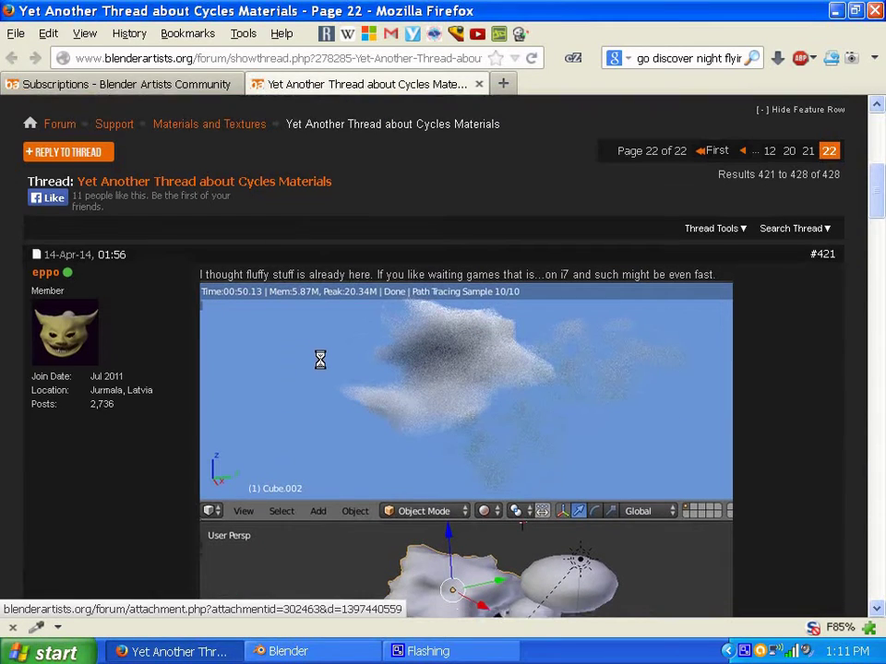
# - Read forum post #422 about alpha-masked cloud materials and the closing reply #428 at the end of the thread
pyautogui.scroll(-6, 323, 359)
pyautogui.scroll(-3, 324, 359)
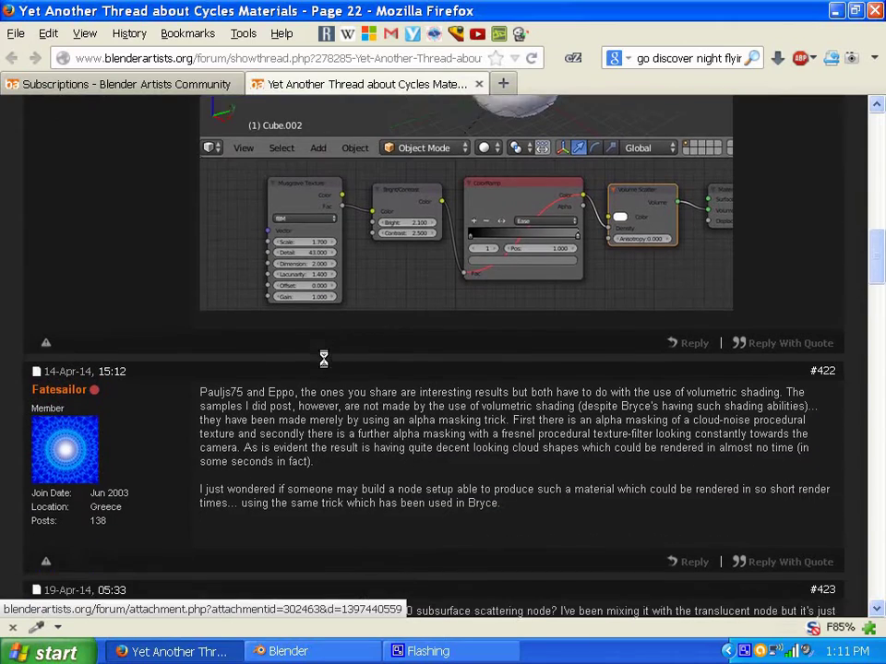
pyautogui.scroll(-2, 139, 296)
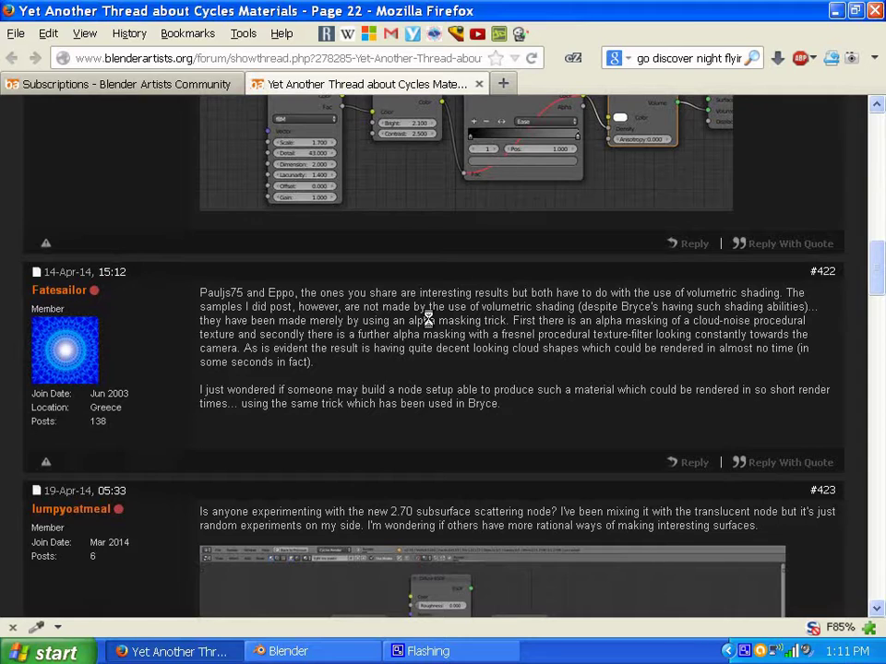
pyautogui.scroll(-7, 87, 387)
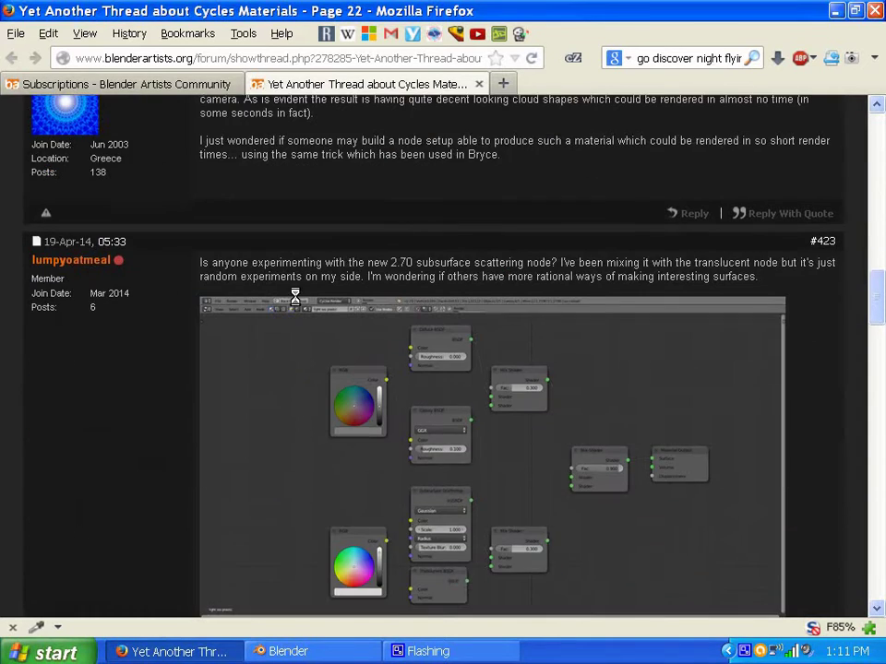
pyautogui.scroll(-18, 88, 387)
pyautogui.scroll(-15, 88, 388)
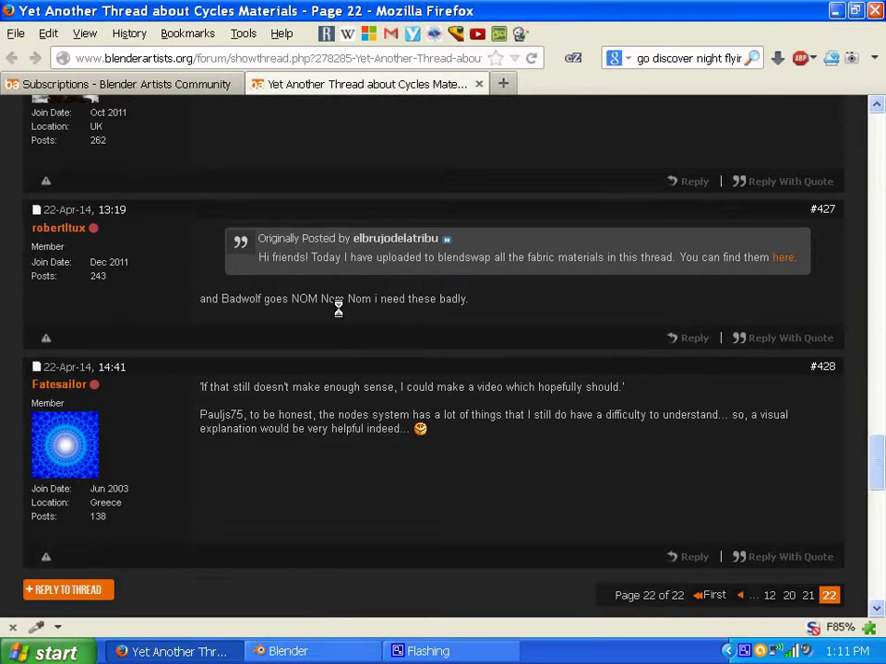
pyautogui.scroll(-3, 265, 383)
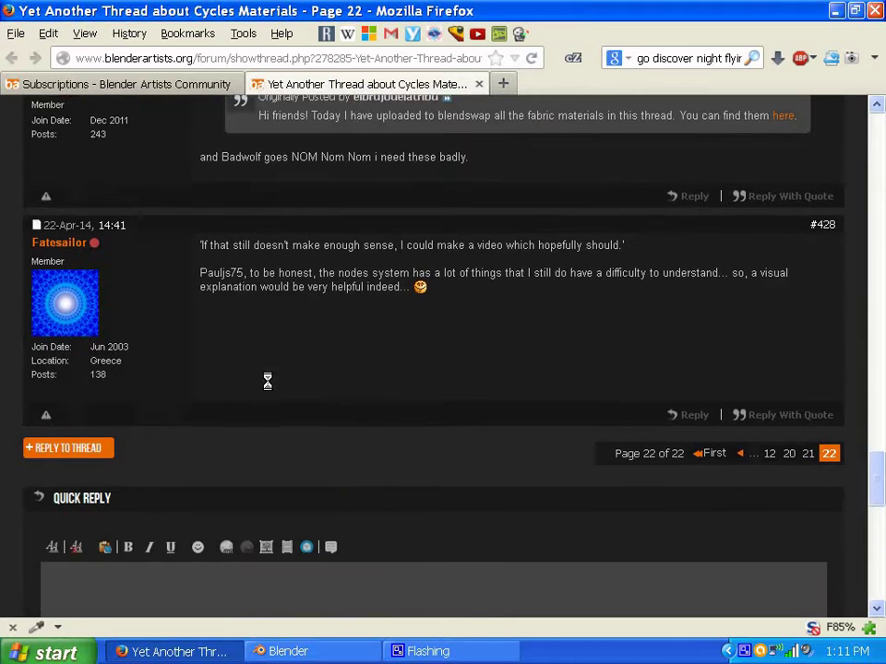
# - Switch to Blender and set the render engine to Cycles Render
pyautogui.click(302, 653)
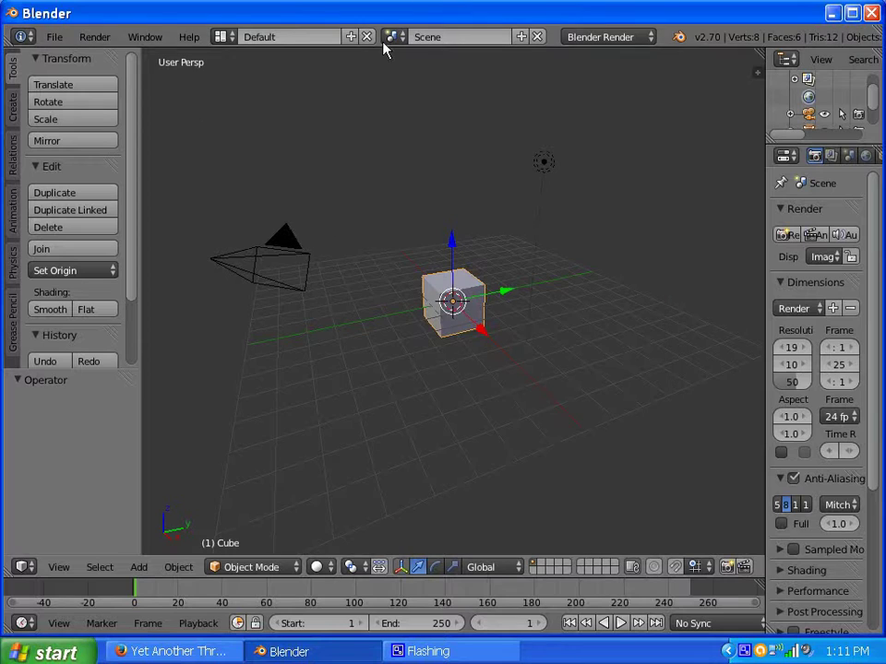
pyautogui.click(609, 36)
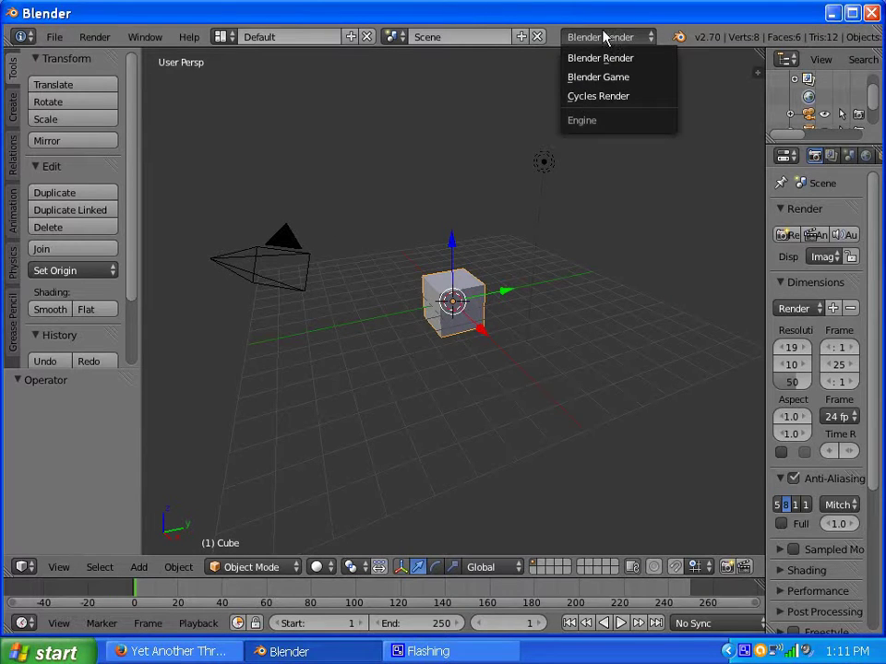
pyautogui.click(604, 37)
pyautogui.click(604, 37)
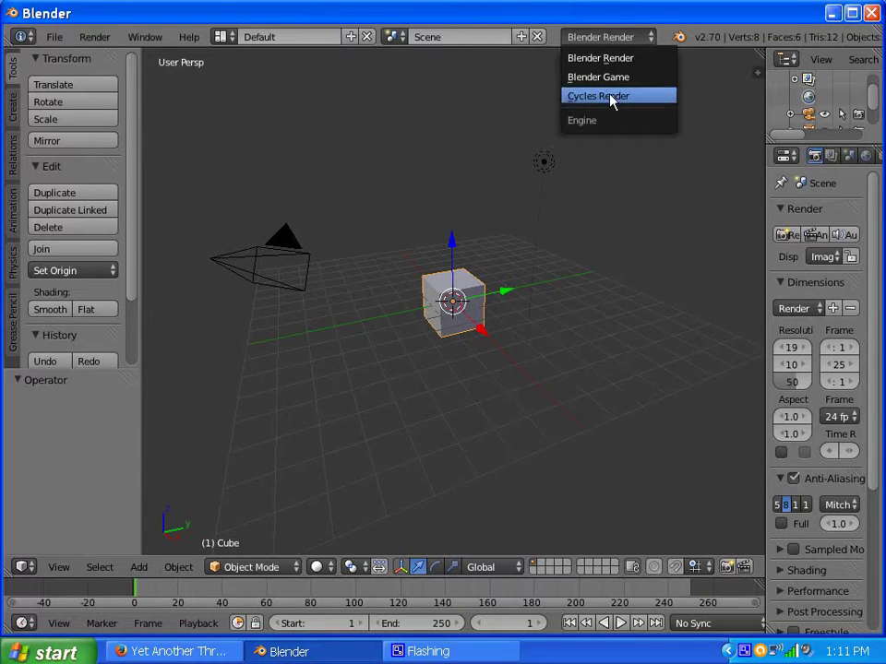
pyautogui.click(612, 98)
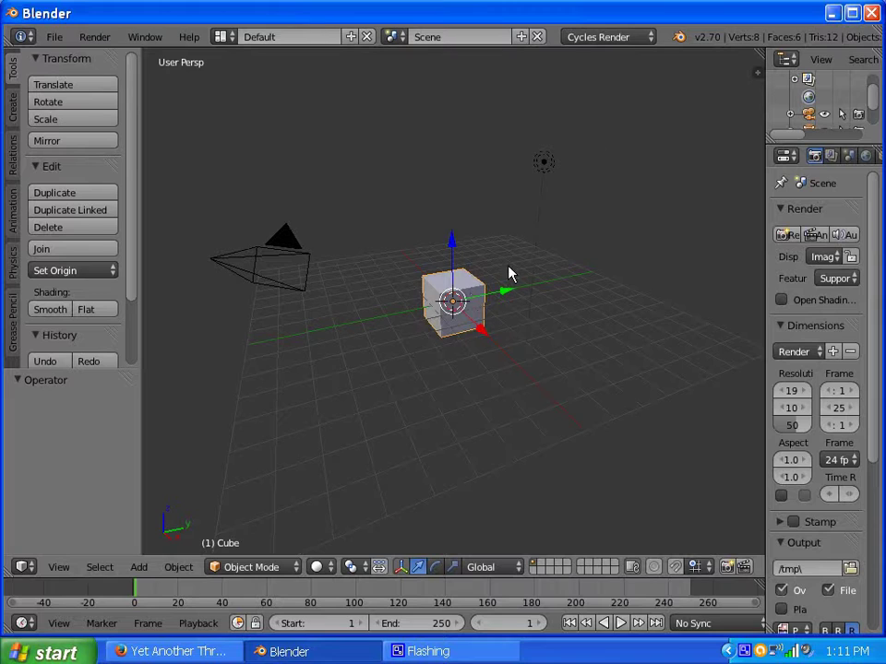
# - Delete the default cube from the scene
pyautogui.click(445, 307)
pyautogui.press('x')
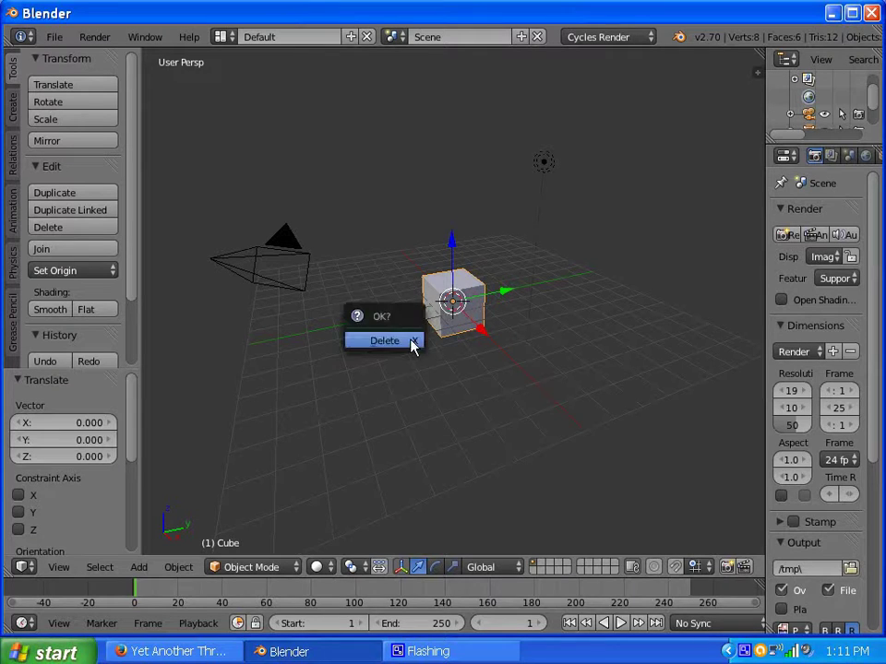
pyautogui.click(413, 345)
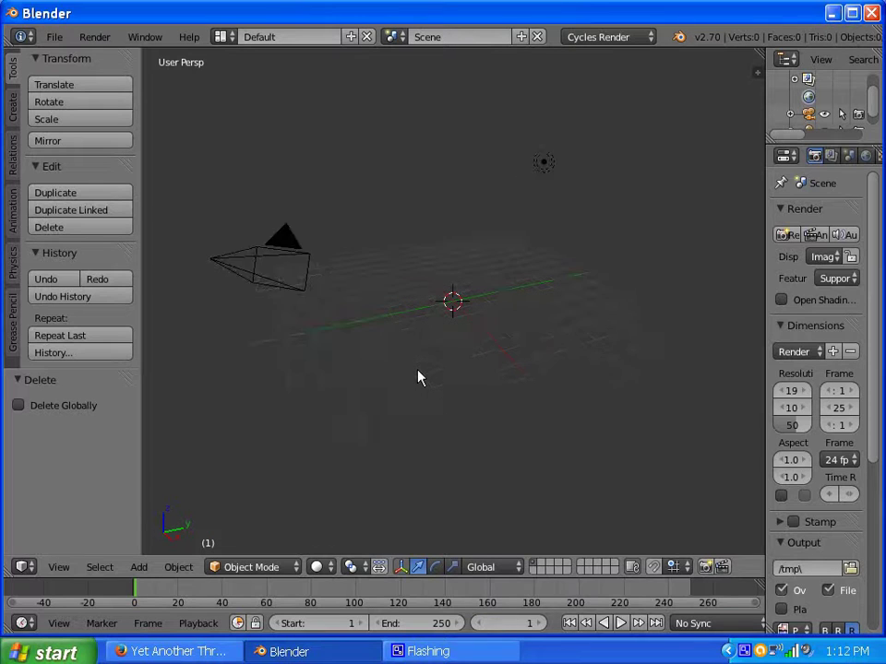
# - Widen the properties area, enable nodes for the world surface and assign a Sky Texture to the background color
pyautogui.moveTo(418, 377); pyautogui.dragTo(475, 235, button='middle')
pyautogui.scroll(3, 476, 376)
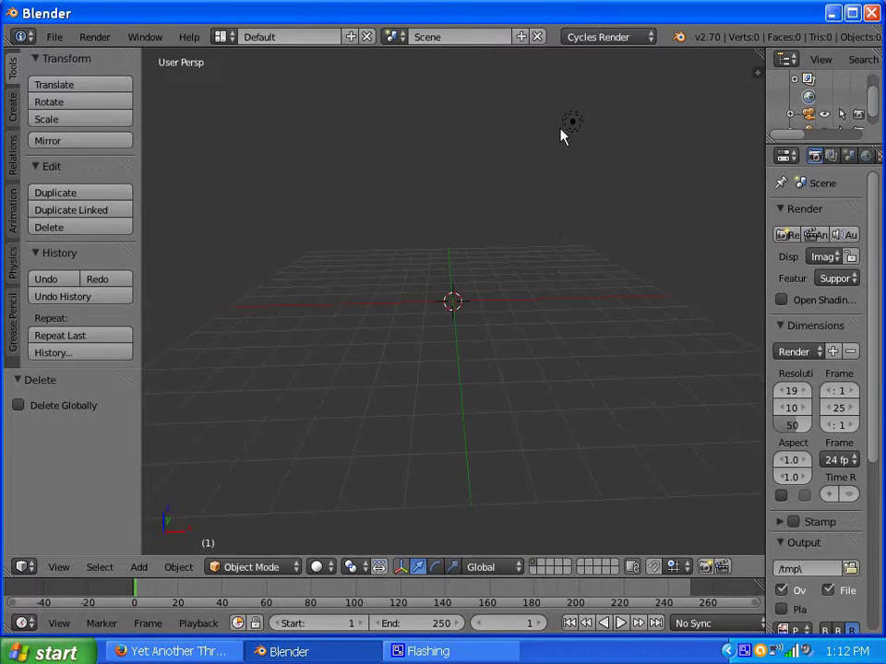
pyautogui.moveTo(765, 204); pyautogui.dragTo(672, 205)
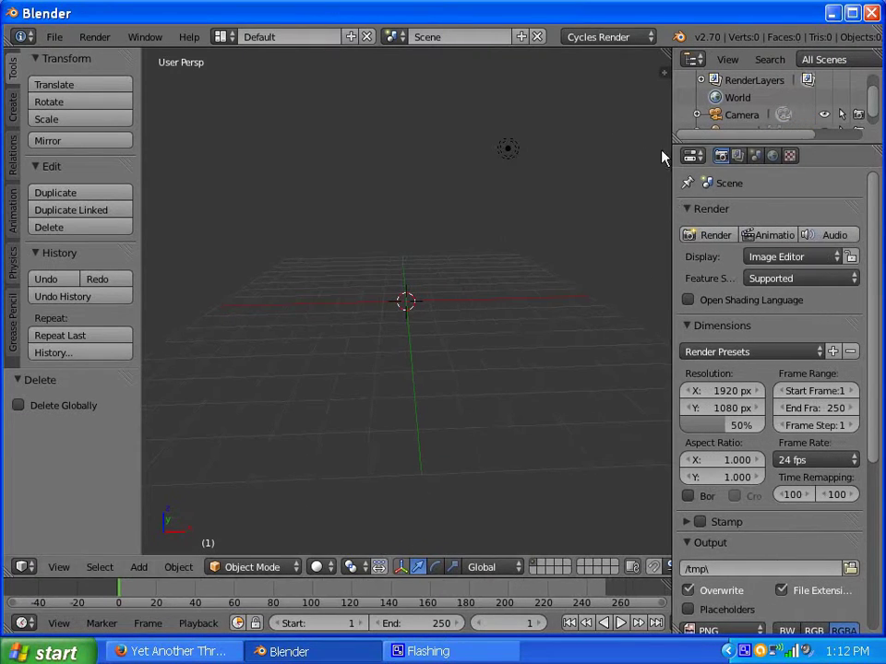
pyautogui.click(773, 156)
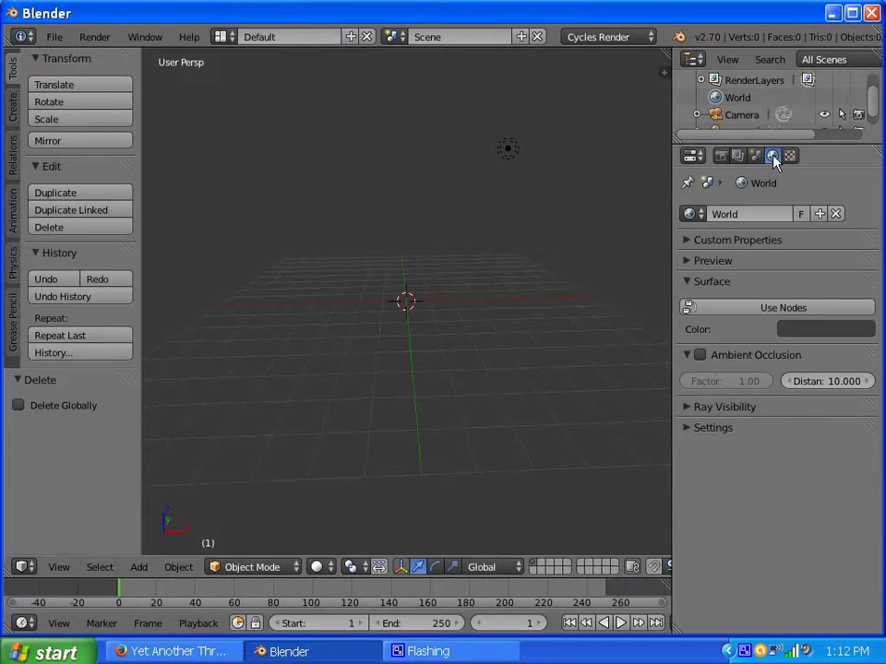
pyautogui.click(749, 310)
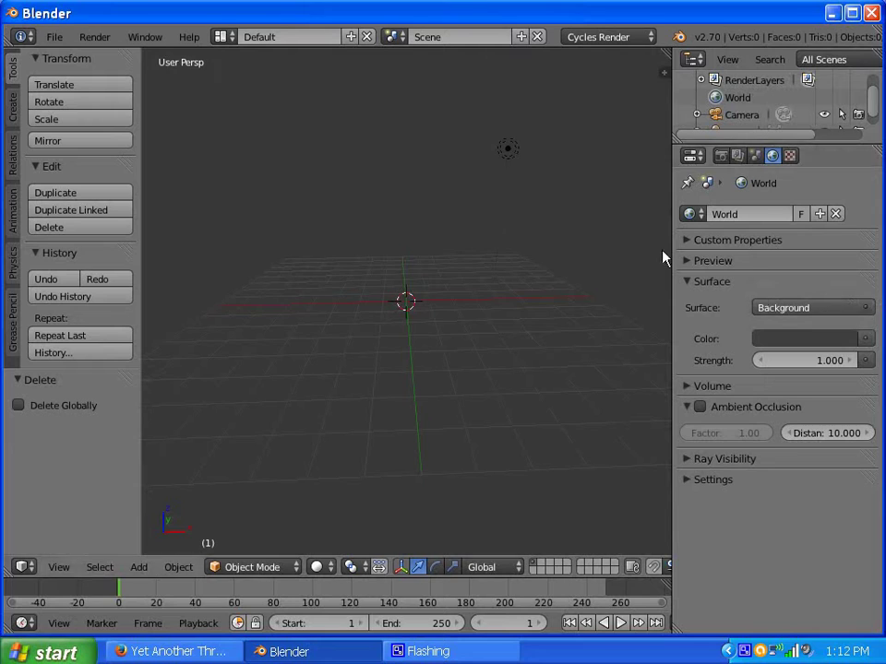
pyautogui.click(871, 309)
pyautogui.click(871, 309)
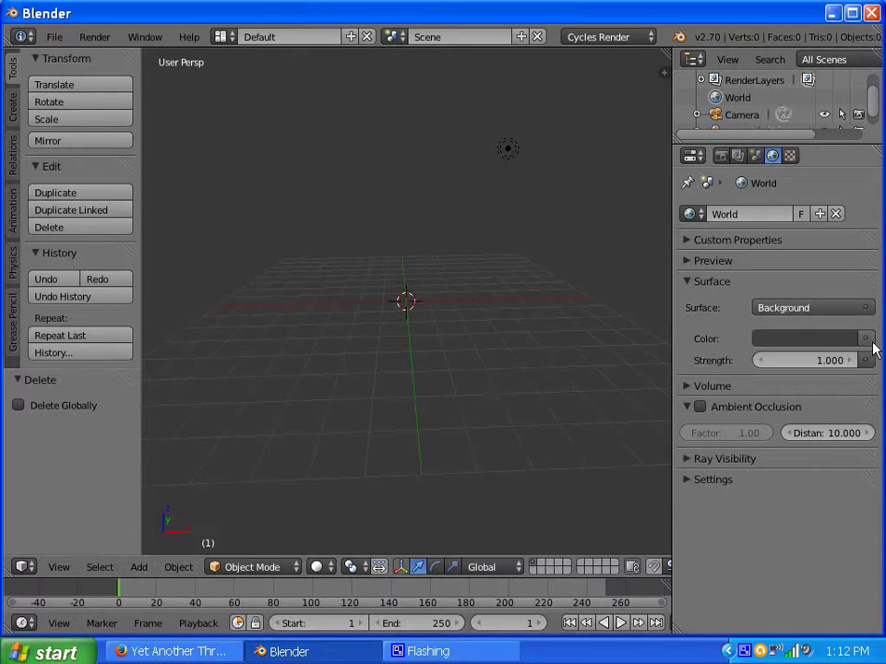
pyautogui.click(871, 347)
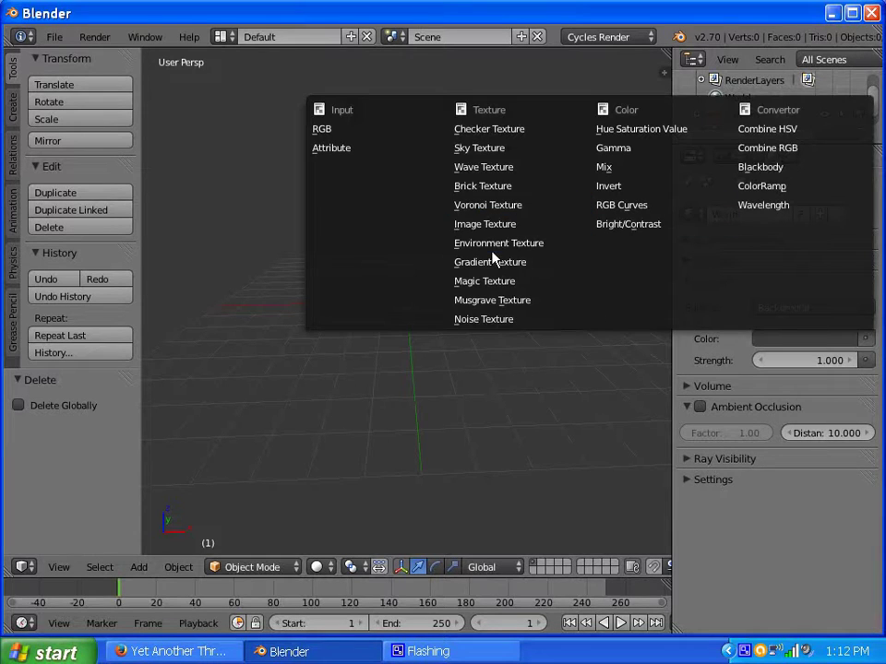
pyautogui.click(498, 149)
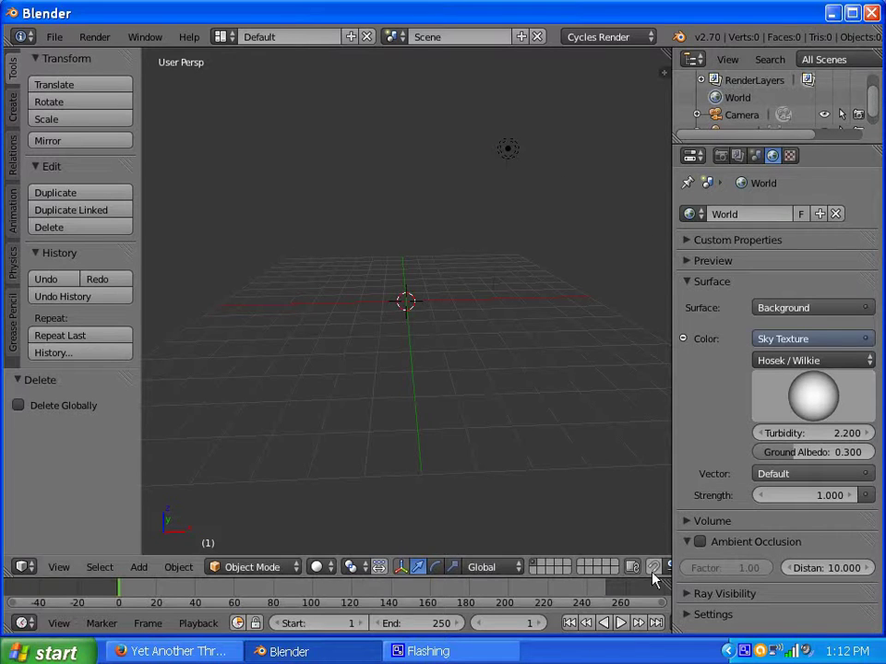
# - Render a test image to check the sky background and return to the 3D view
pyautogui.click(721, 155)
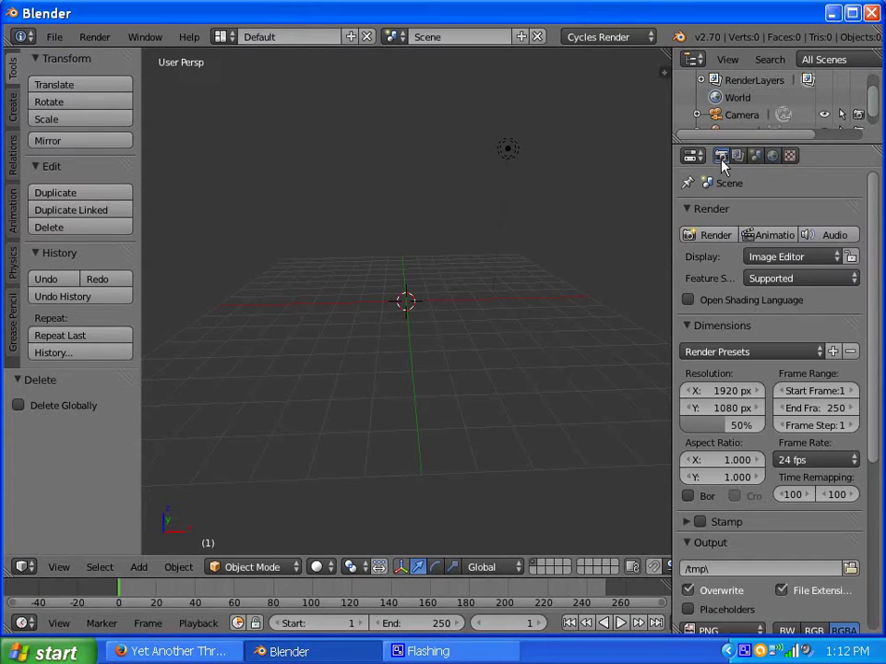
pyautogui.click(718, 235)
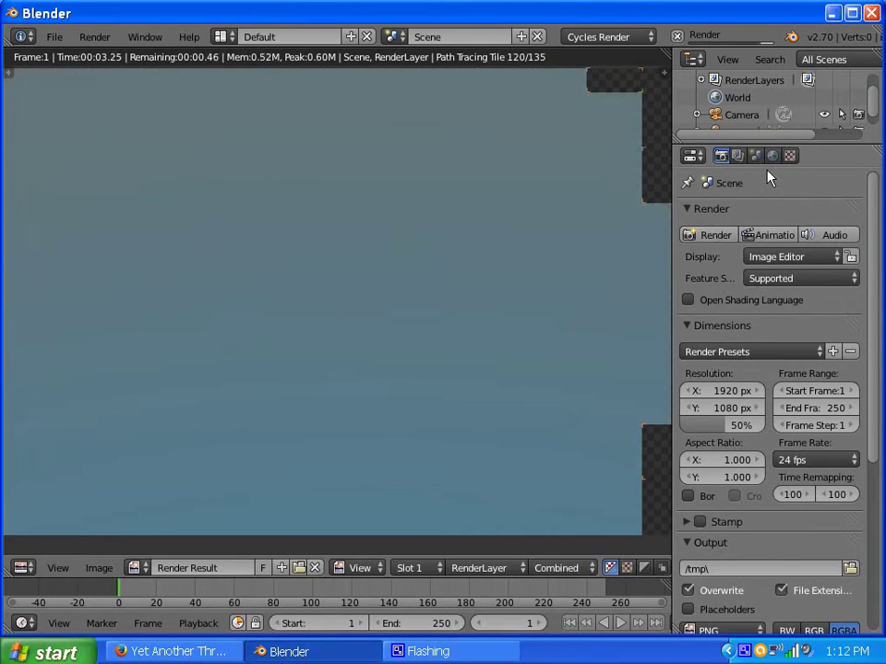
pyautogui.press('Escape')
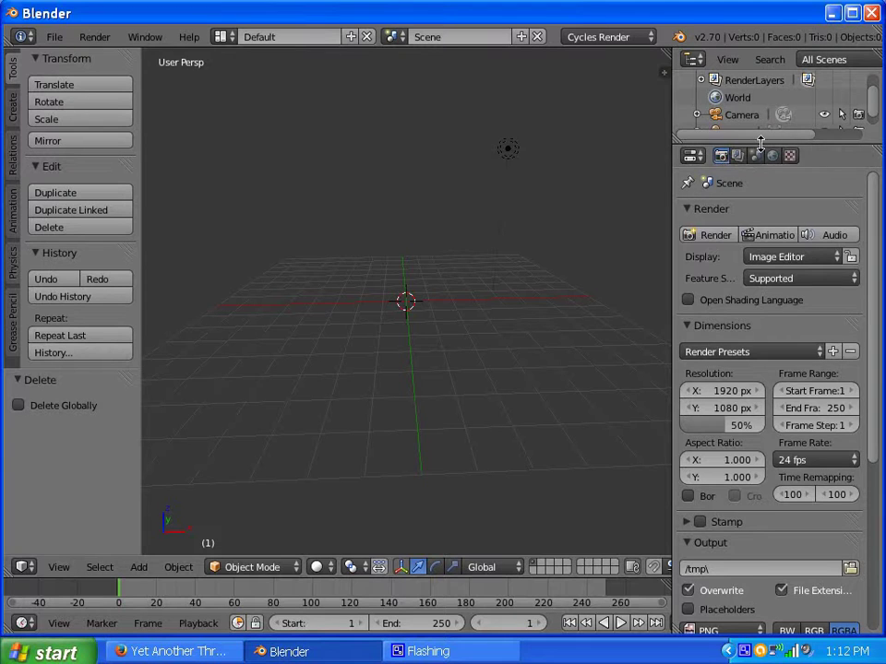
# - Enlarge the outliner area and add a plane mesh at the scene origin
pyautogui.moveTo(760, 141); pyautogui.dragTo(766, 215)
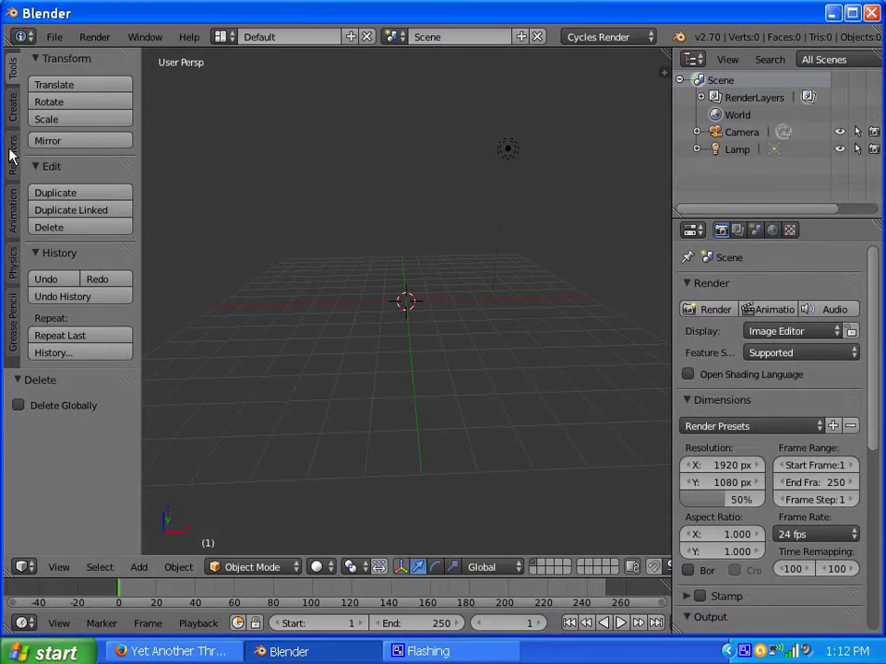
pyautogui.click(13, 106)
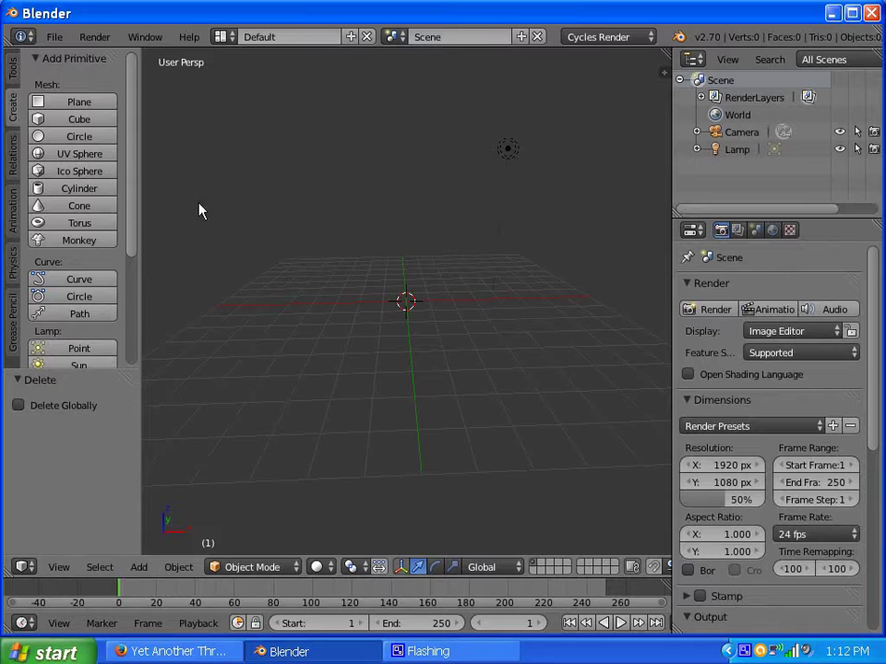
pyautogui.click(75, 100)
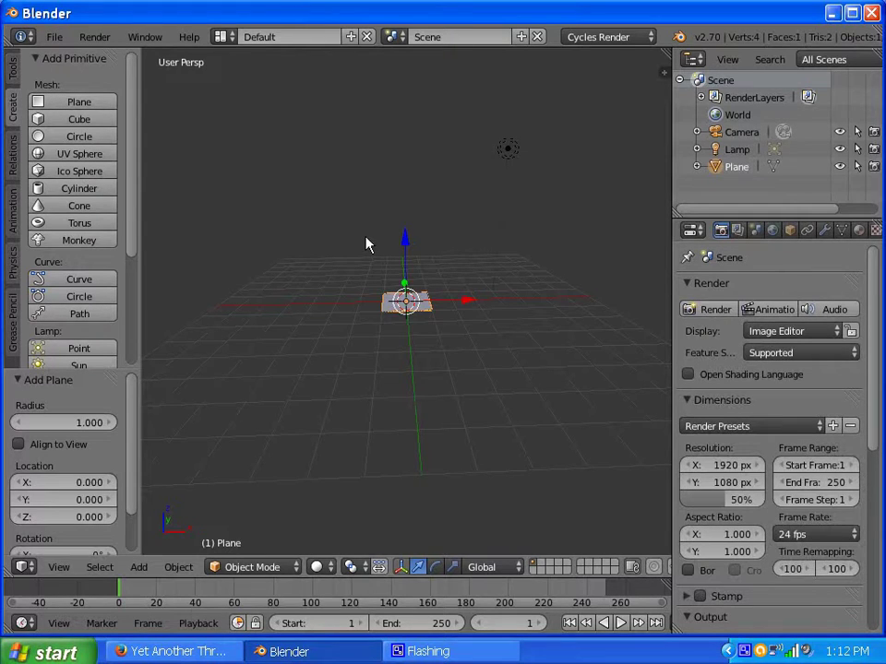
# - Scale the plane up by about 3.75 and rotate it 90° around the X axis so it stands upright
pyautogui.press('s')
pyautogui.click(212, 99)
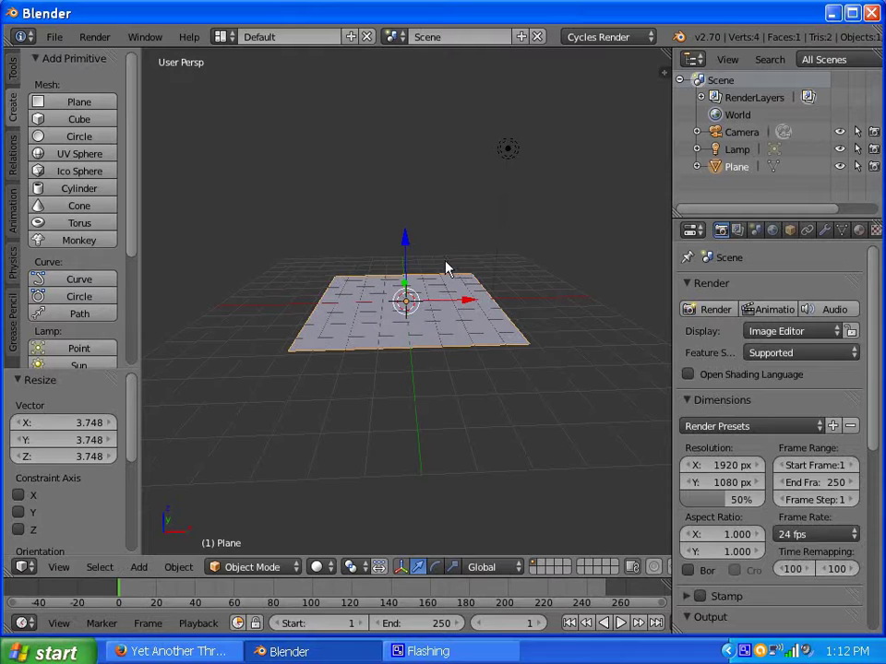
pyautogui.press('r')
pyautogui.write('x')
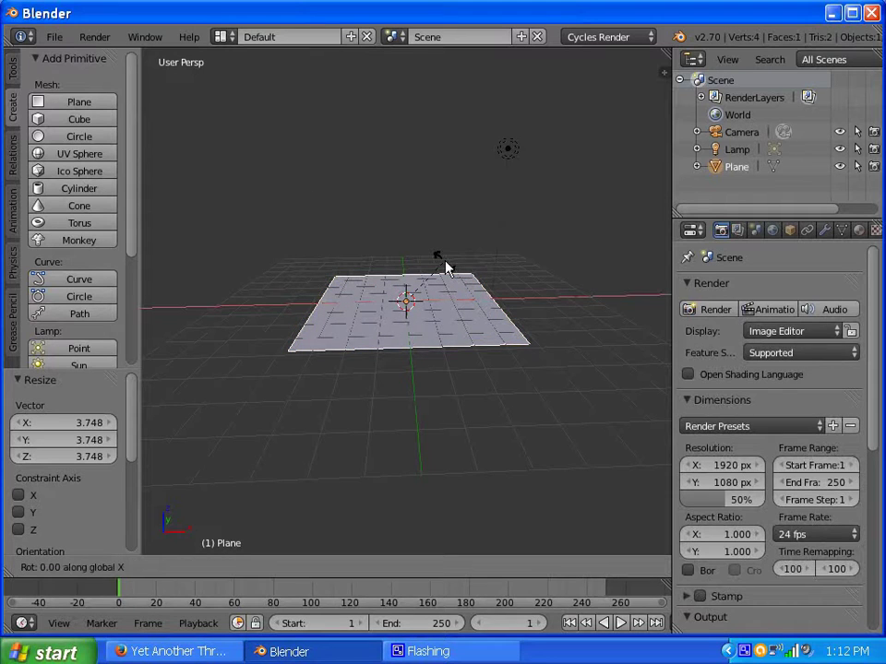
pyautogui.write('90')
pyautogui.press('Return')
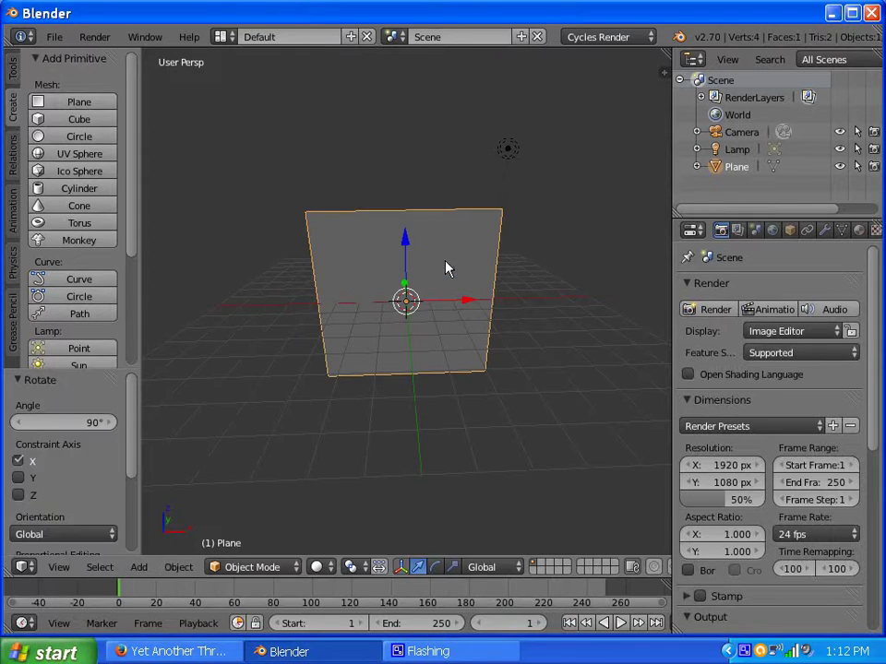
# - Stretch the upright plane along the global X axis by a factor of about 2.28
pyautogui.press('s')
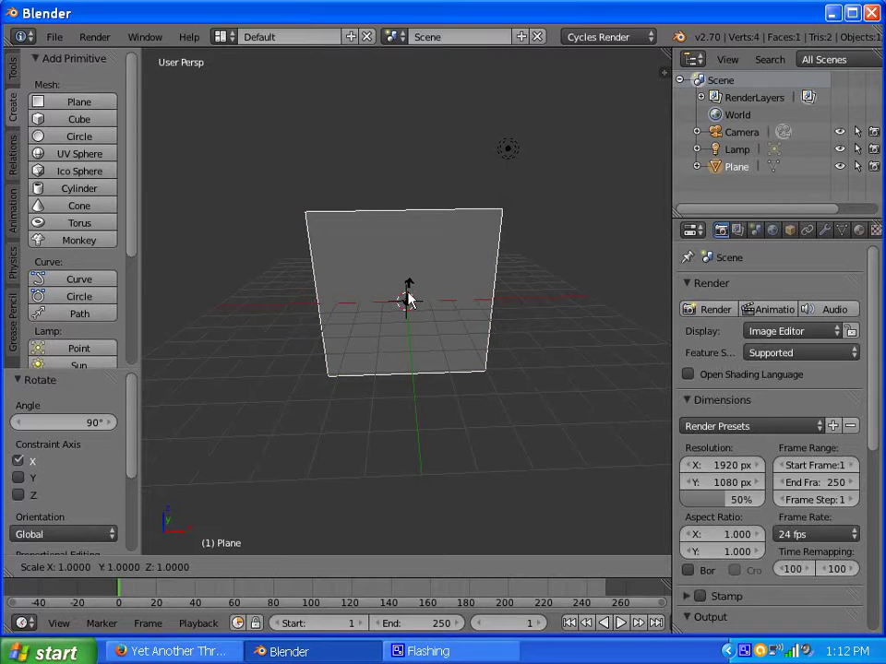
pyautogui.press('x')
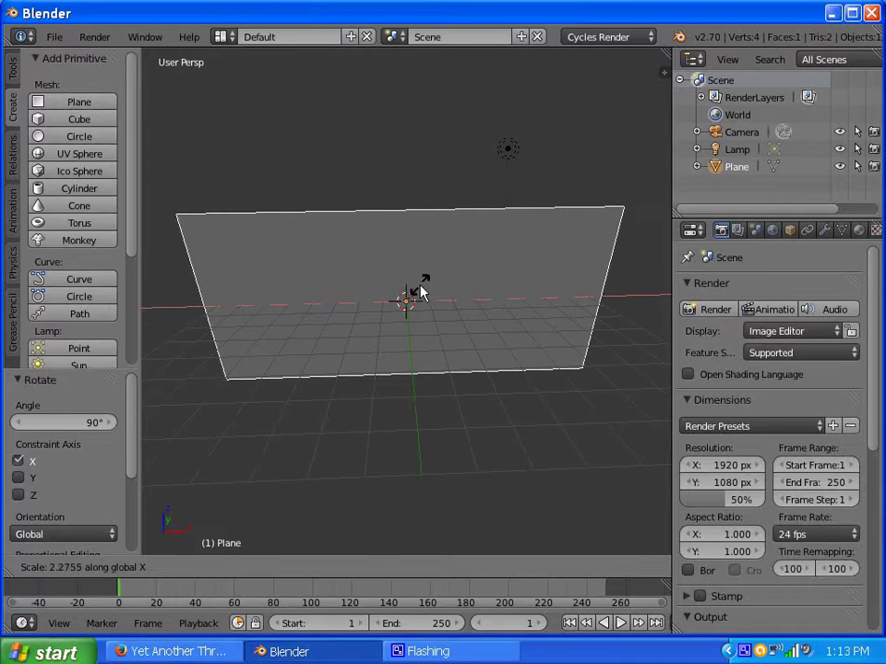
pyautogui.click(420, 291)
pyautogui.moveTo(451, 295); pyautogui.dragTo(437, 265, button='middle')
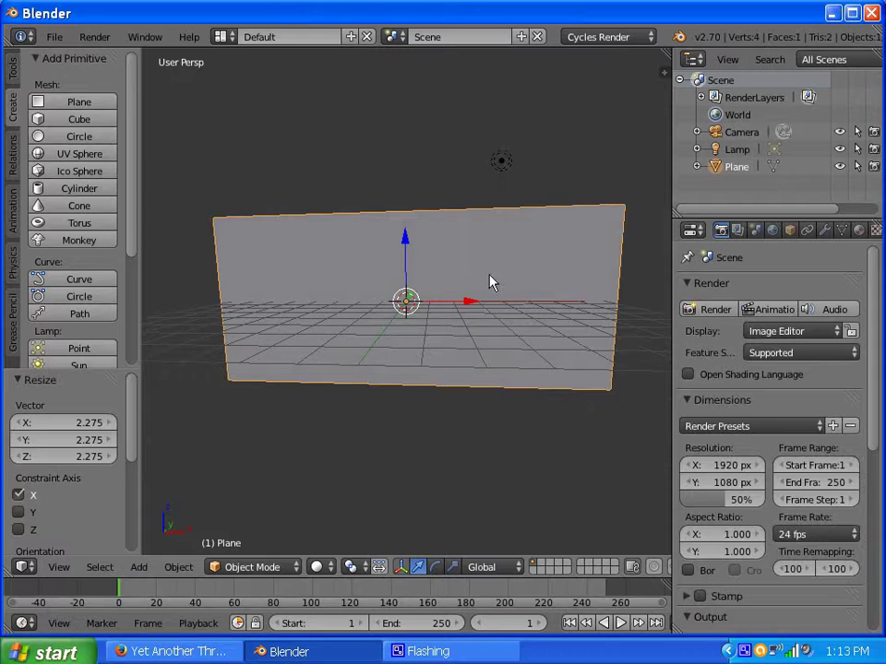
# - Render a test image to check the upright plane in the camera shot, and return to the 3D view
pyautogui.click(717, 311)
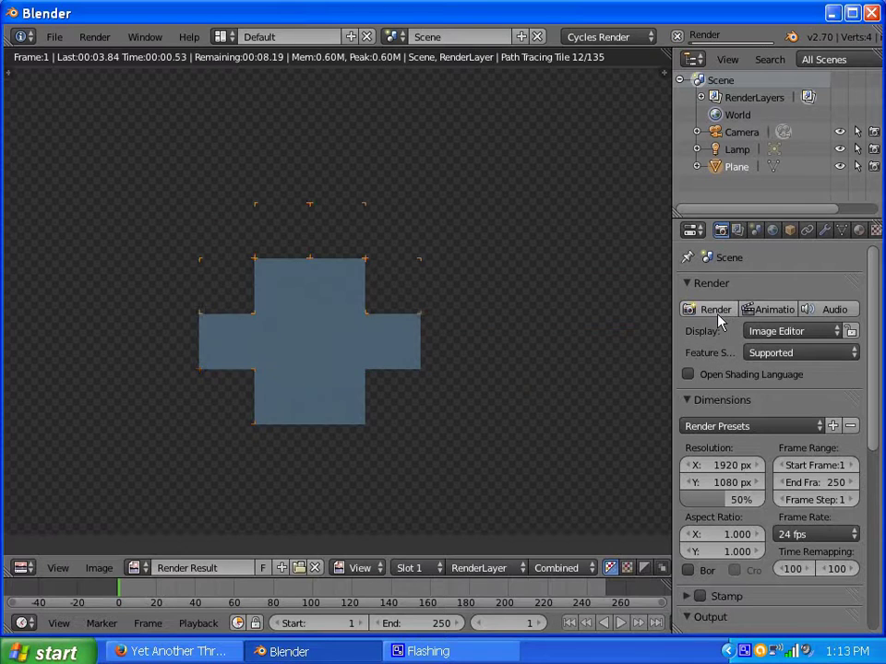
pyautogui.scroll(1, 504, 339)
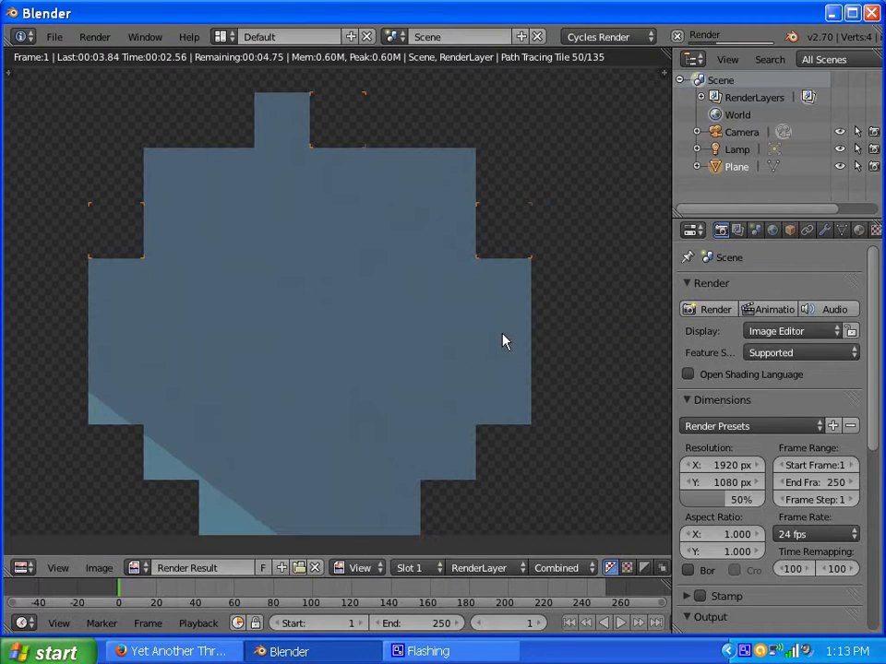
pyautogui.press('Escape')
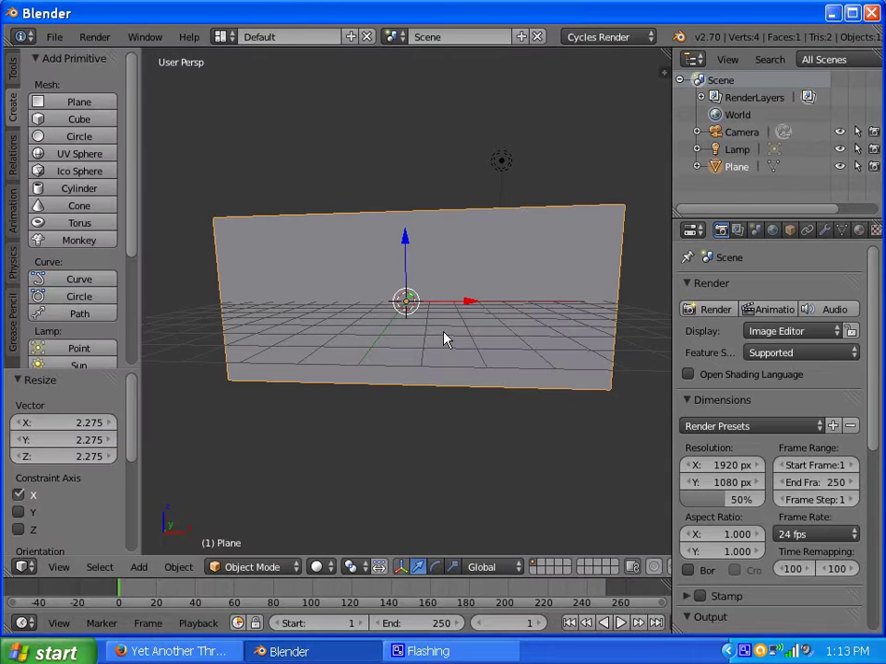
# - Look through the camera and rotate it about -25.7° around the global Z axis
pyautogui.press('KP_0')
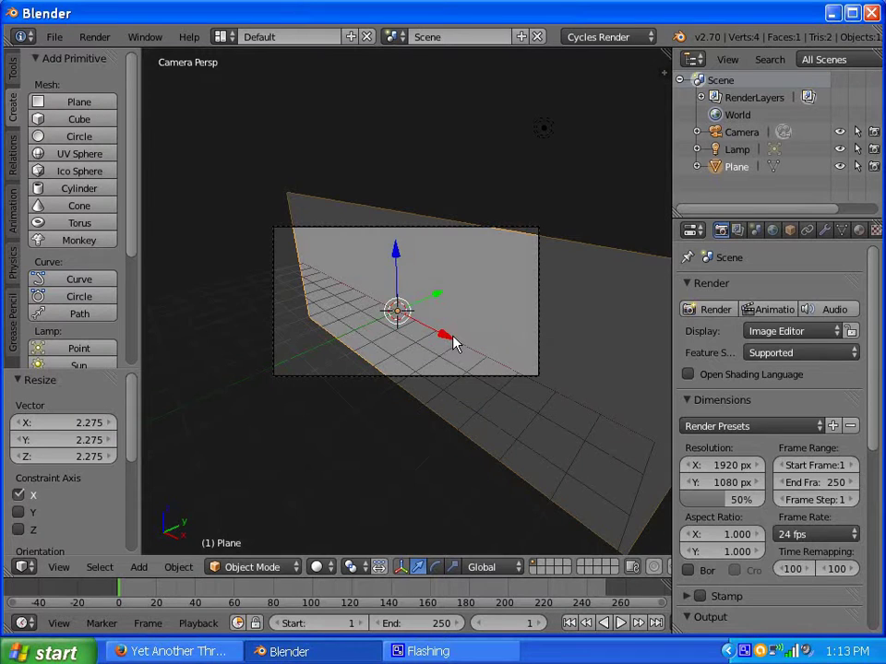
pyautogui.rightClick(444, 377)
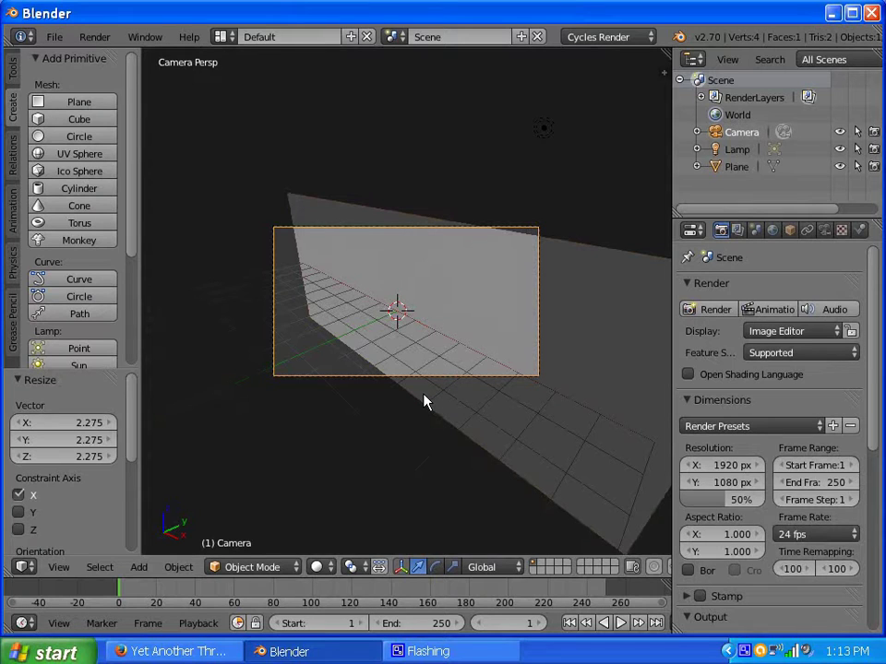
pyautogui.press('r')
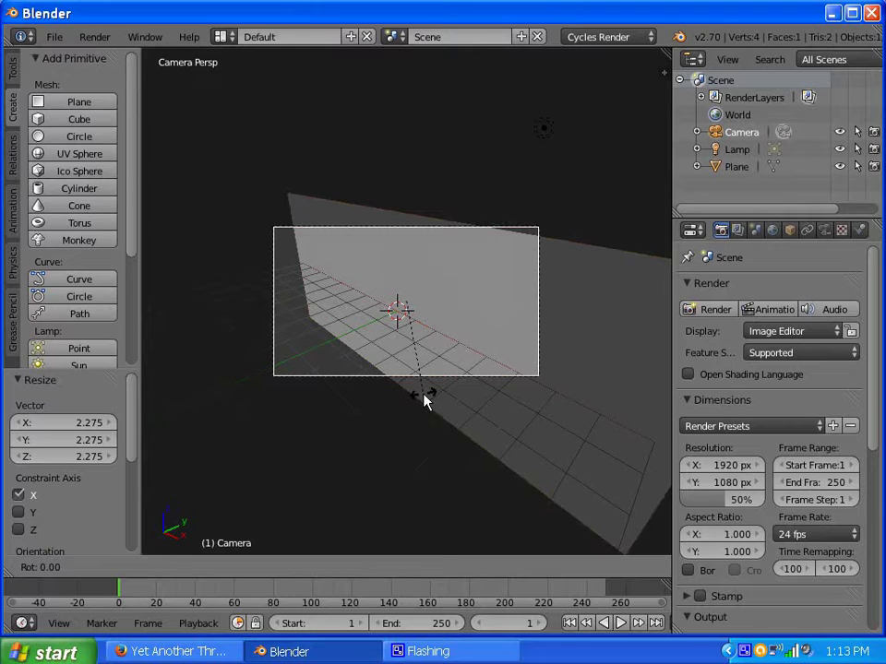
pyautogui.press('z')
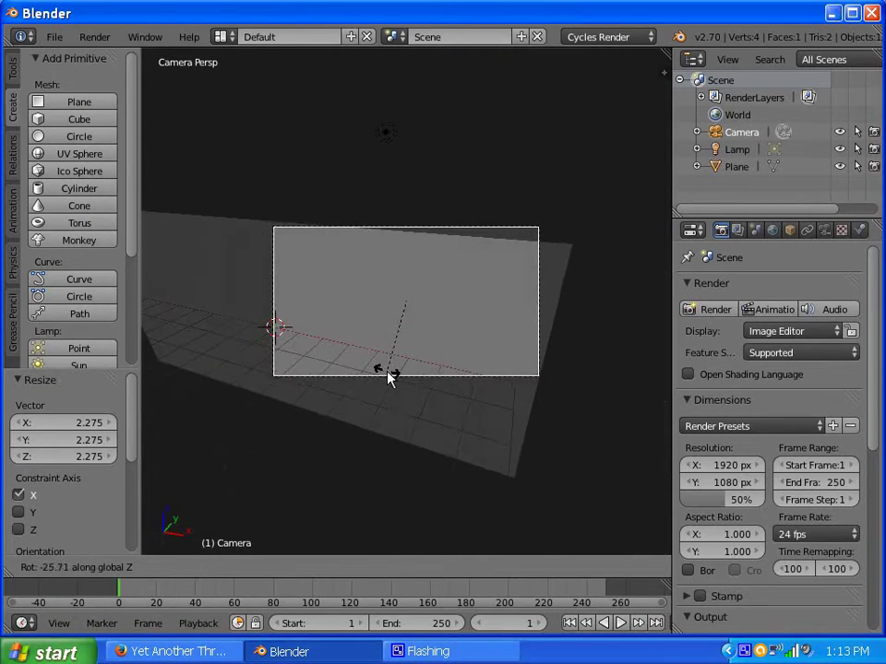
pyautogui.click(392, 373)
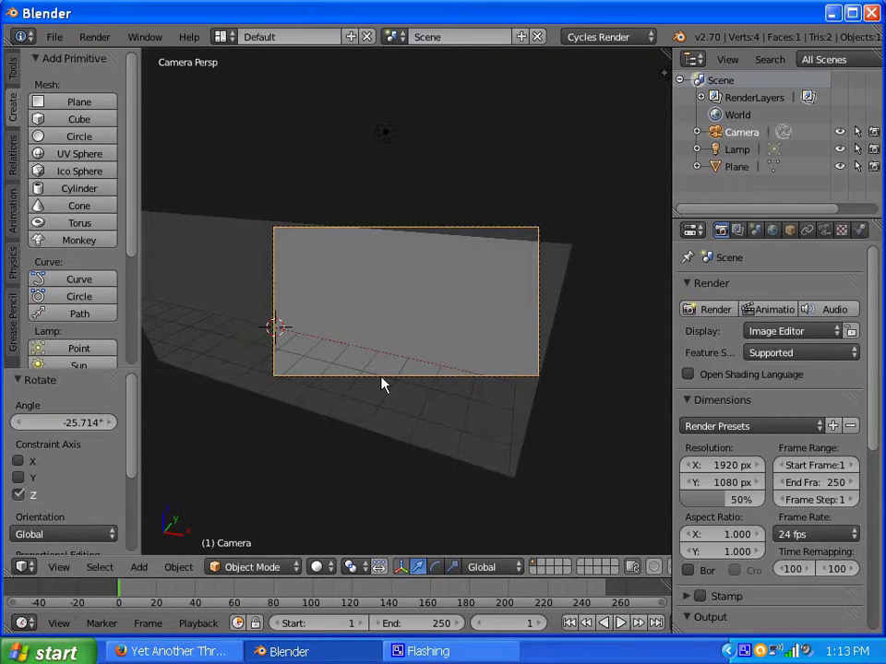
# - Move the camera backward along its local Z axis and sideways along its local X axis to frame the plane
pyautogui.press('g')
pyautogui.press('z')
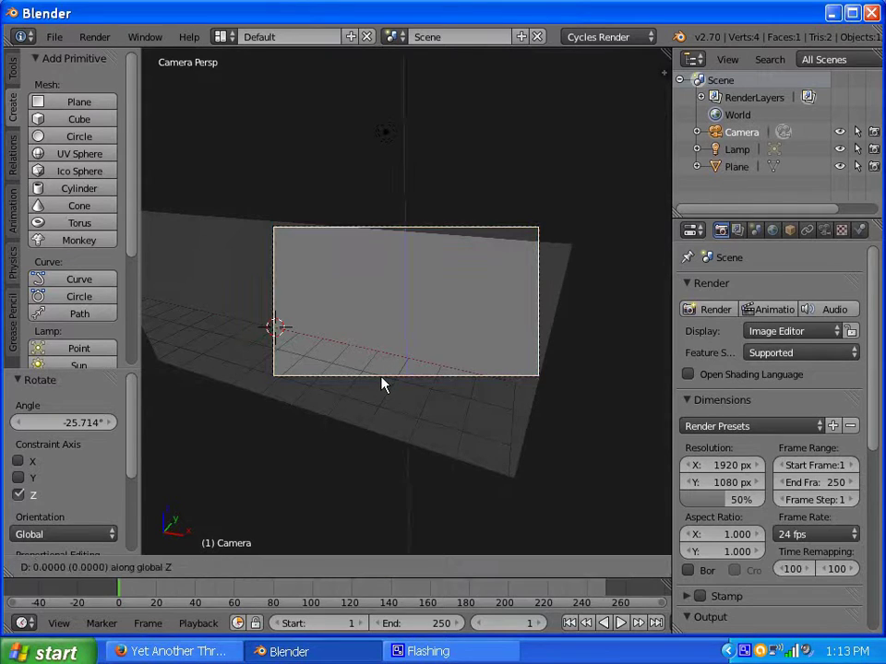
pyautogui.press('z')
pyautogui.click(375, 443)
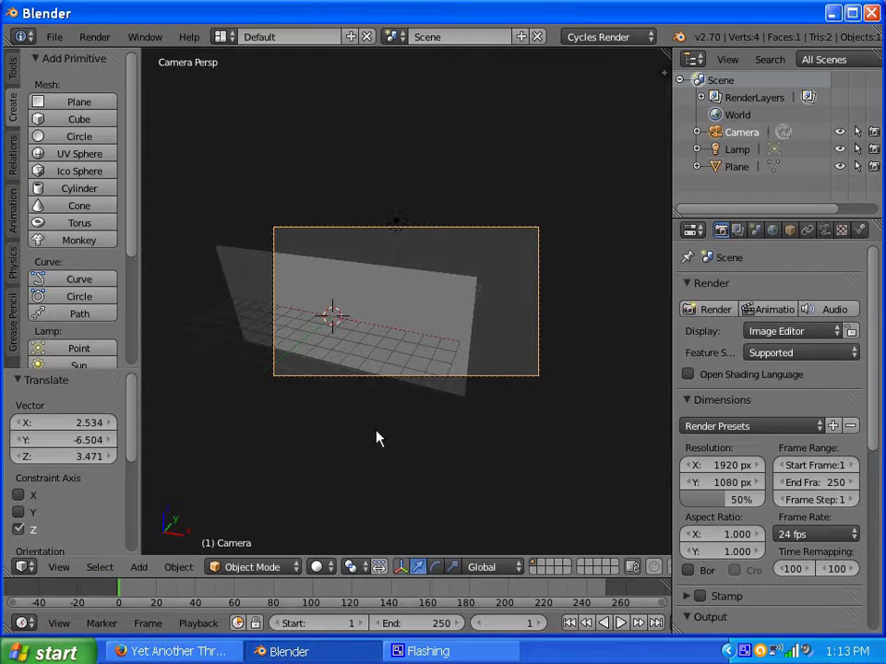
pyautogui.press('g')
pyautogui.press('x')
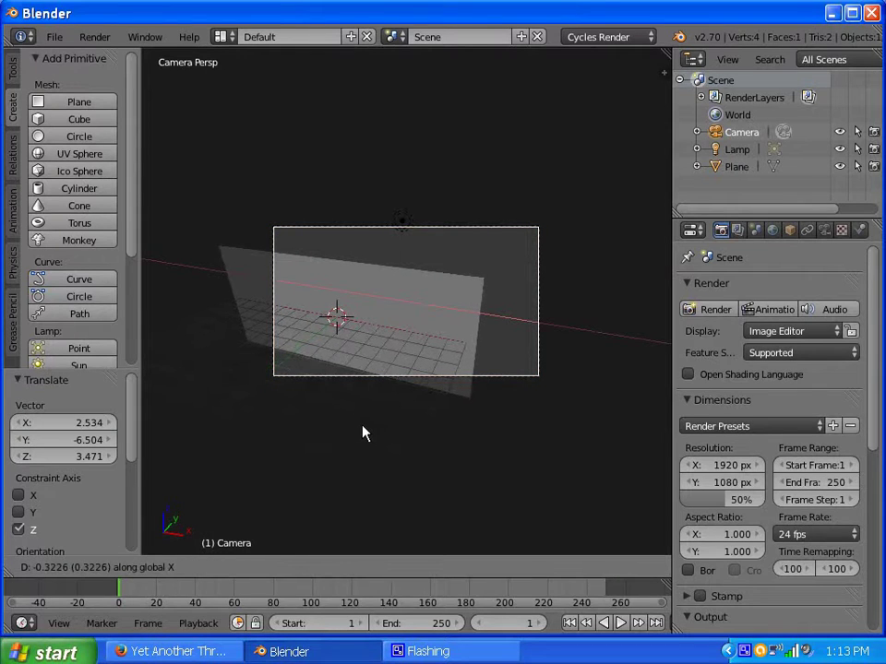
pyautogui.press('x')
pyautogui.click(213, 420)
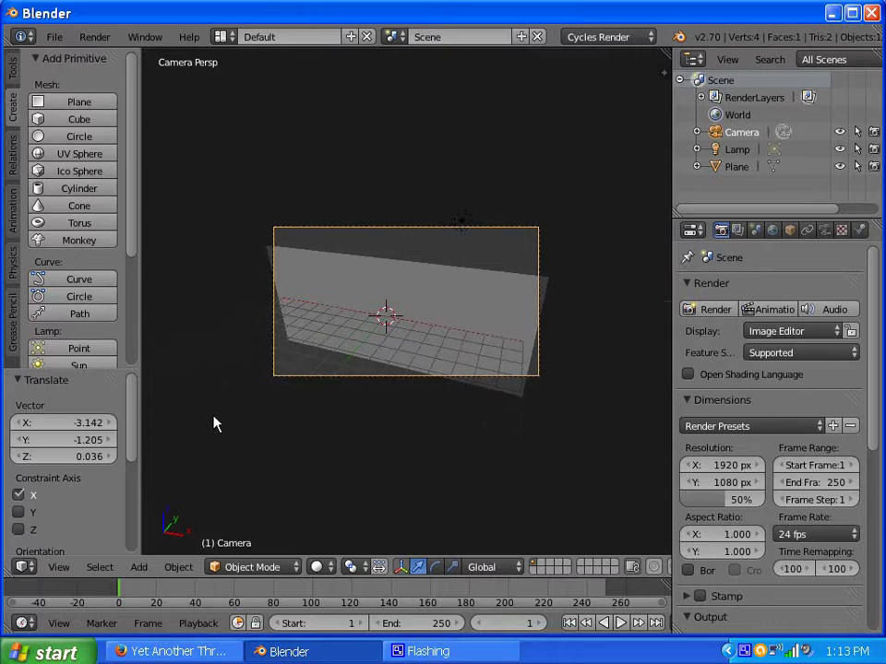
pyautogui.moveTo(326, 393); pyautogui.dragTo(357, 377, button='middle')
pyautogui.scroll(-3, 358, 379)
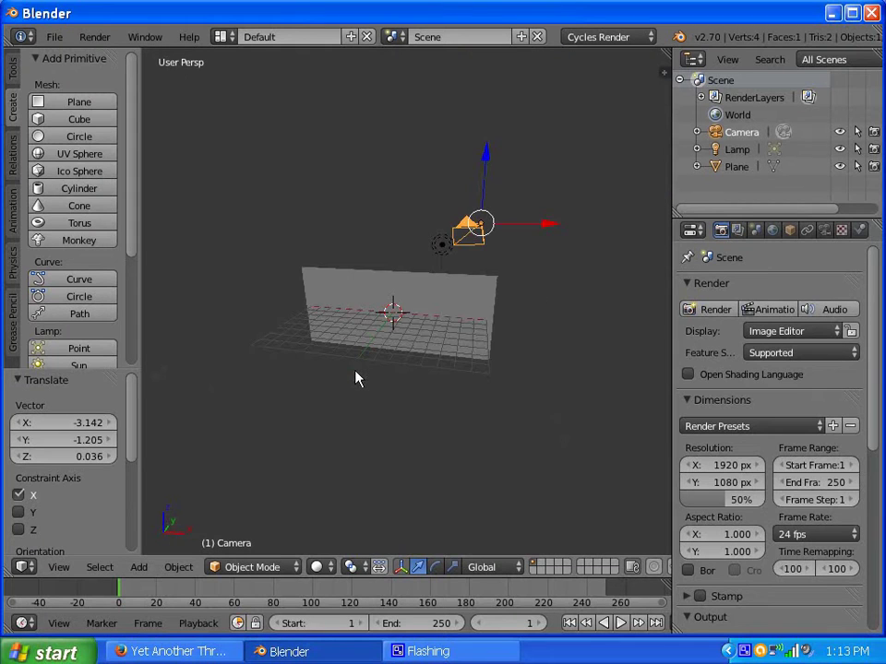
pyautogui.press('KP_0')
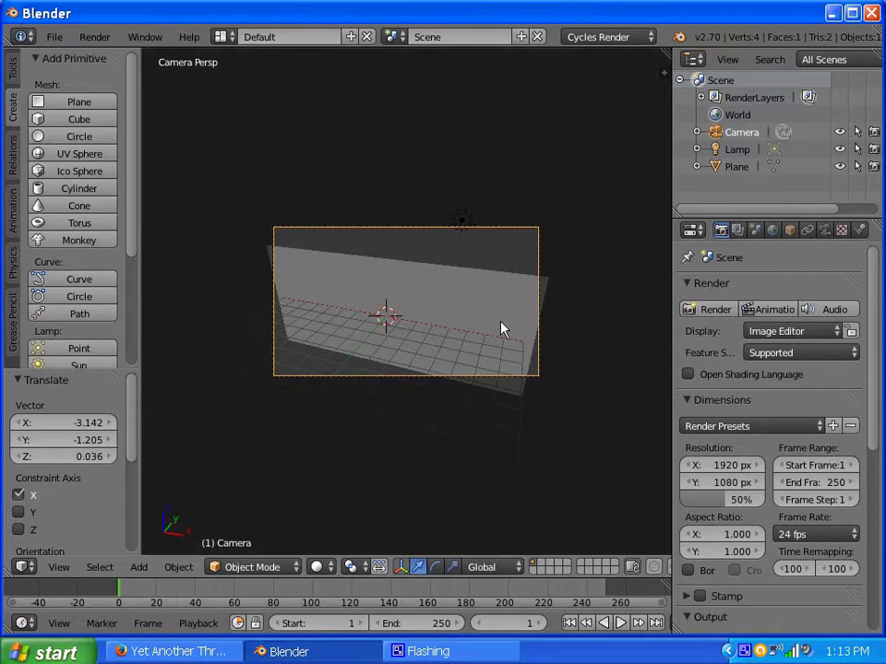
# - Lock the camera to the view, reframe the shot around the whole plane, and unlock the camera again
pyautogui.press('n')
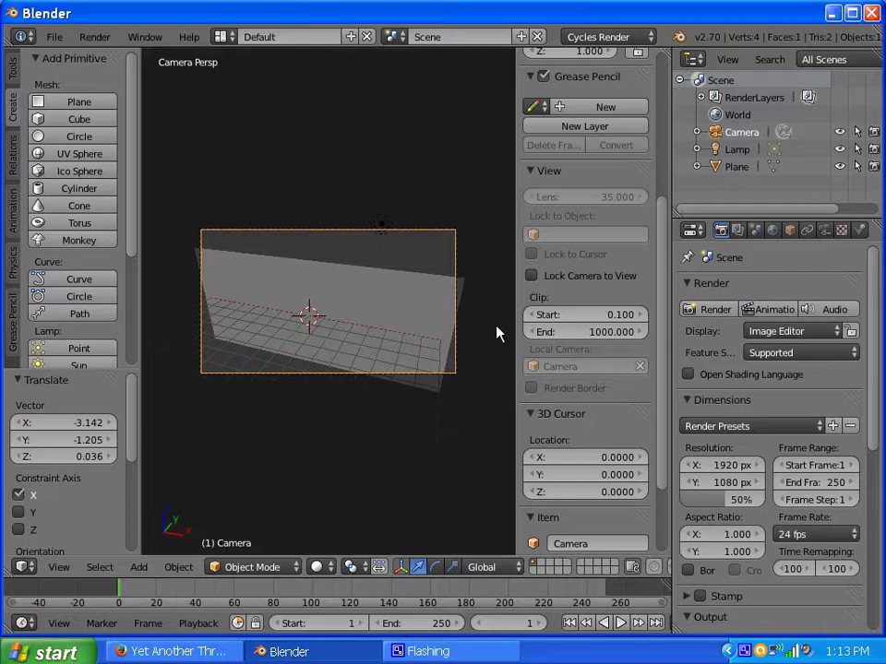
pyautogui.click(532, 275)
pyautogui.press('n')
pyautogui.moveTo(439, 330); pyautogui.dragTo(435, 306, button='middle')
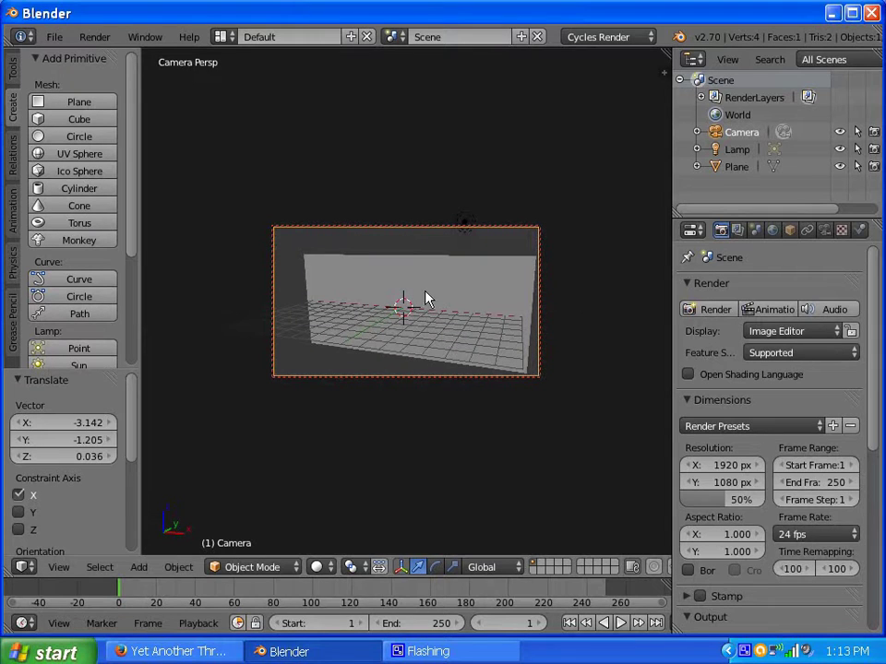
pyautogui.press('n')
pyautogui.click(531, 276)
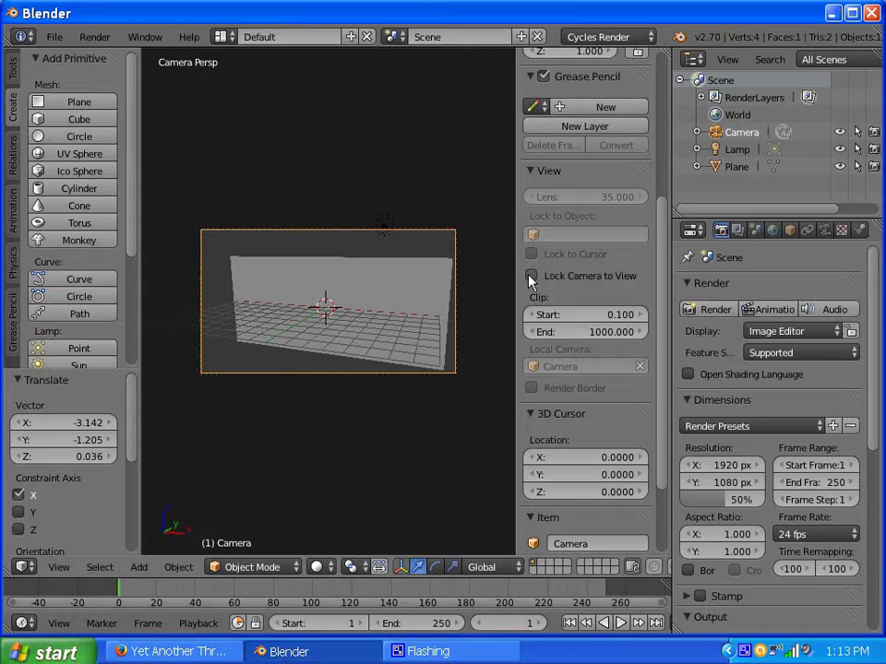
# - Render a test image from the reframed camera and go back to the 3D view
pyautogui.click(717, 312)
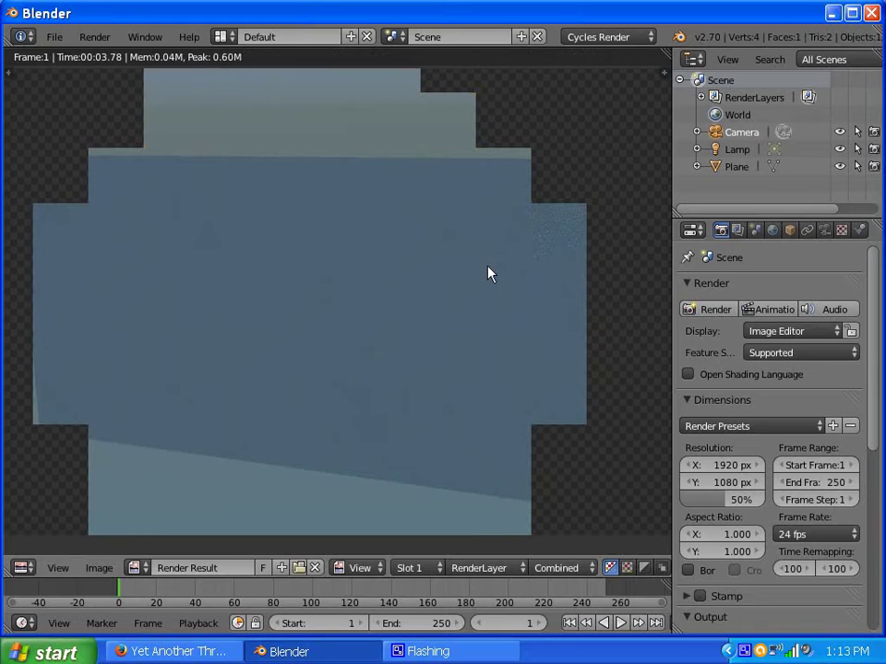
pyautogui.press('Escape')
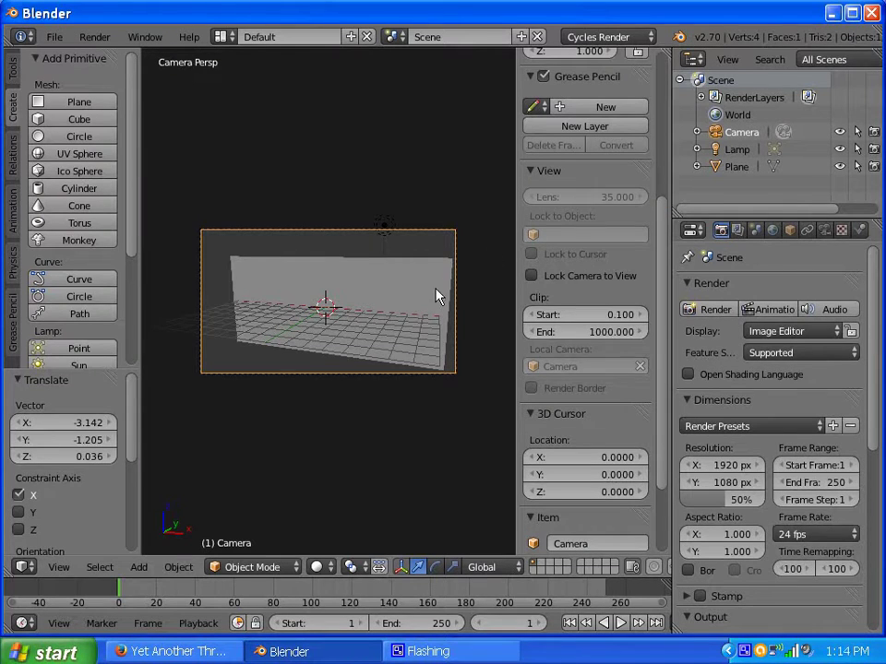
# - Move the lamp about -5.8 units along Y to the camera side of the plane and raise it along Z
pyautogui.moveTo(510, 256); pyautogui.dragTo(385, 292, button='middle')
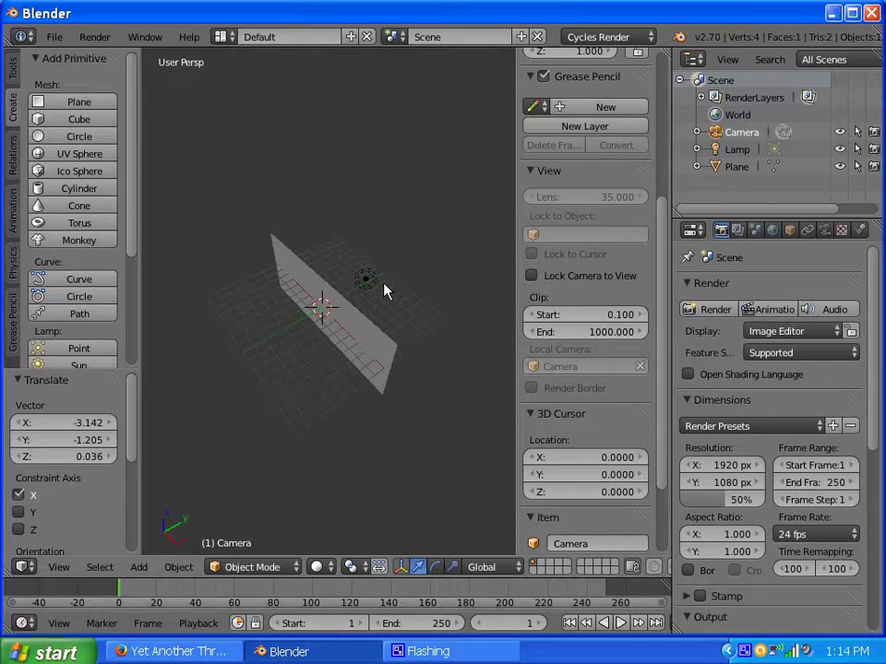
pyautogui.rightClick(369, 279)
pyautogui.press('g')
pyautogui.press('y')
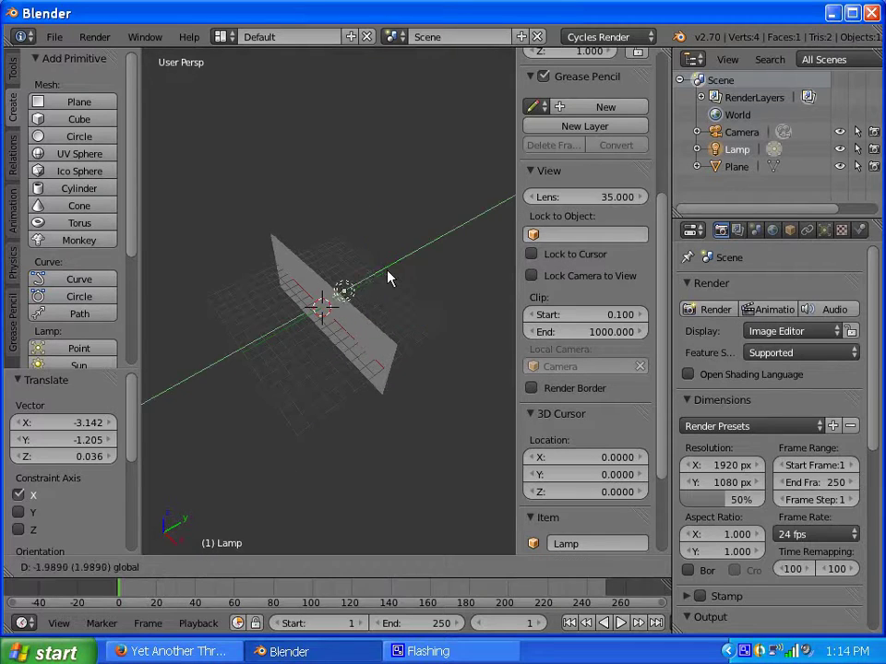
pyautogui.click(346, 301)
pyautogui.press('g')
pyautogui.press('z')
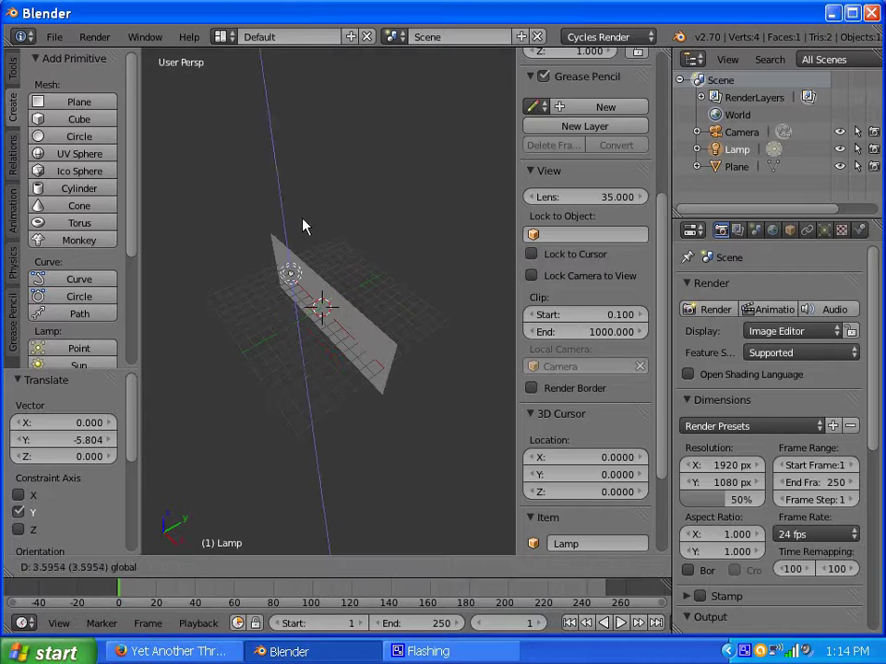
pyautogui.click(339, 240)
# - Shift the lamp a further -2.3 units or so along Y and about 2.46 units along X
pyautogui.press('g')
pyautogui.press('y')
pyautogui.click(281, 337)
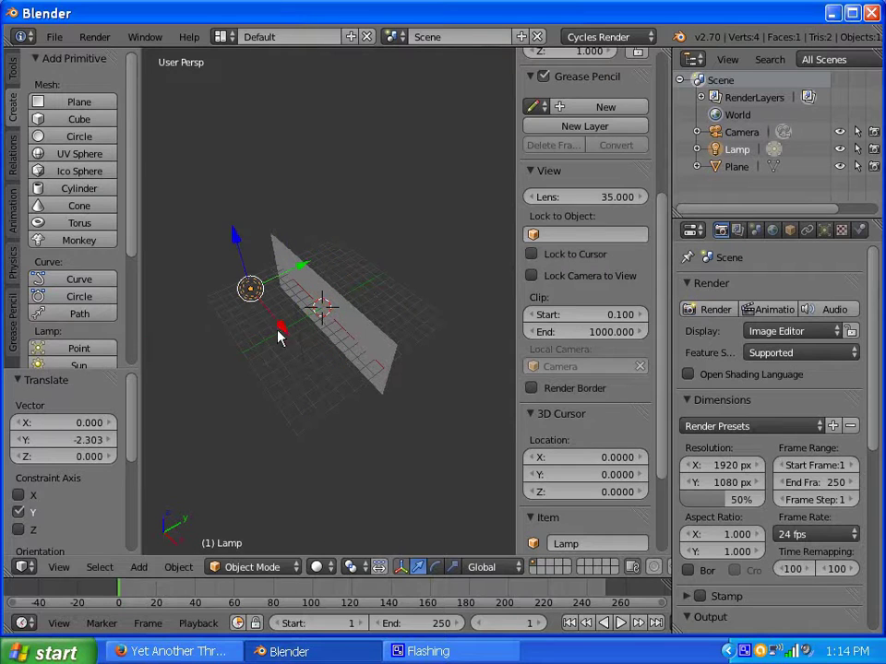
pyautogui.press('g')
pyautogui.press('x')
pyautogui.click(306, 364)
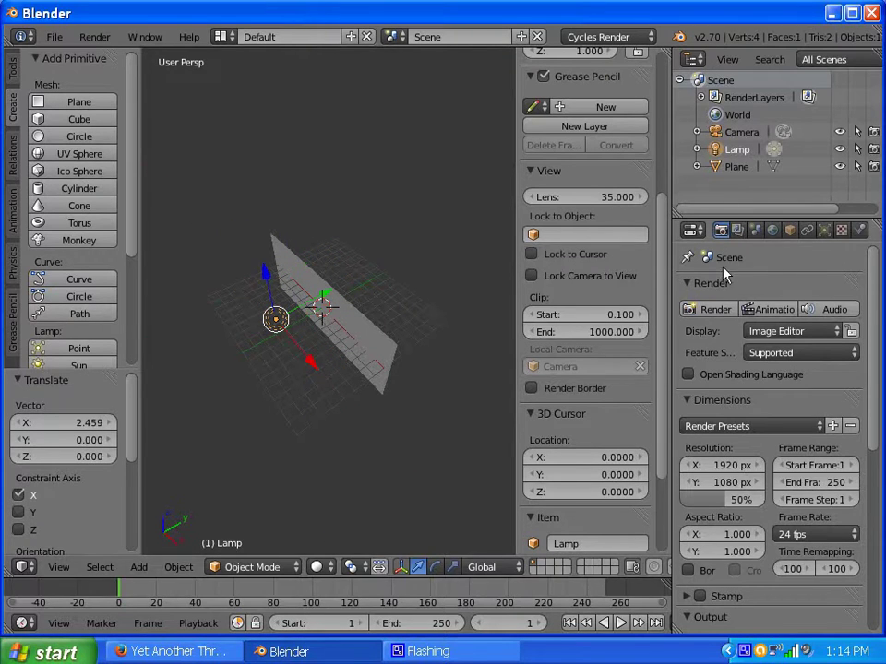
pyautogui.click(790, 230)
pyautogui.scroll(-6, 799, 506)
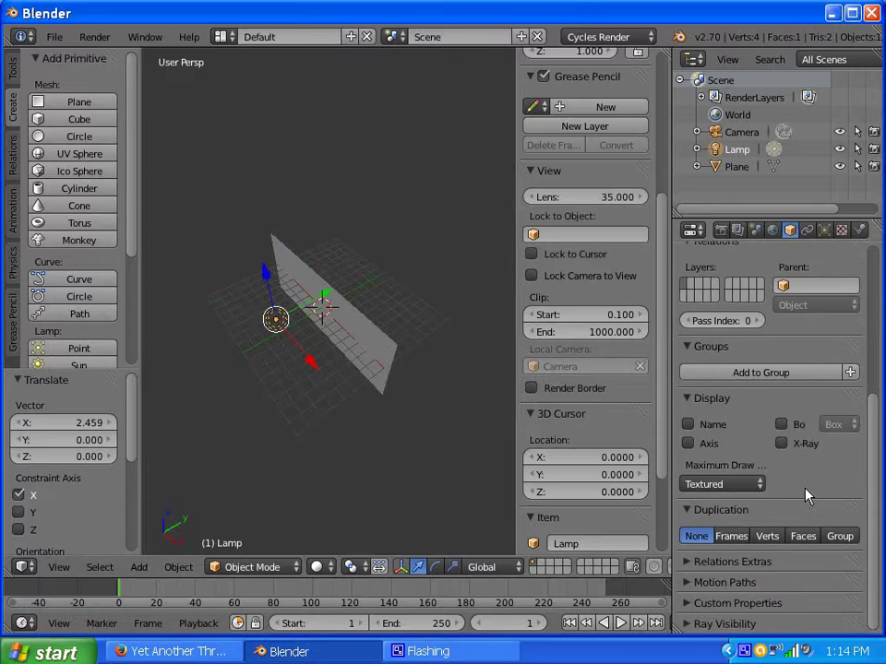
pyautogui.scroll(6, 805, 497)
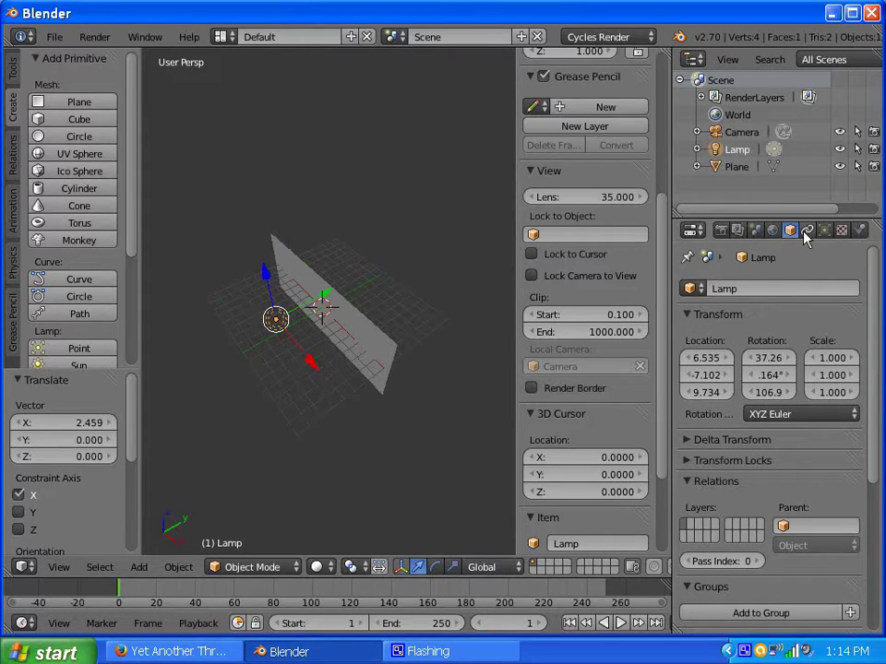
# - Select the plane and assign the existing material named Material to it
pyautogui.rightClick(358, 340)
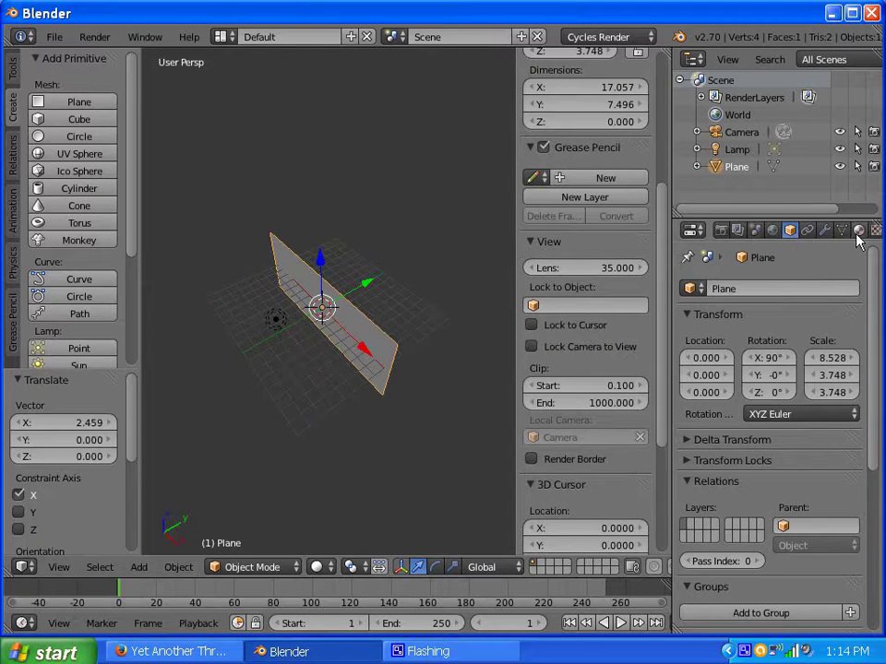
pyautogui.click(858, 230)
pyautogui.click(698, 347)
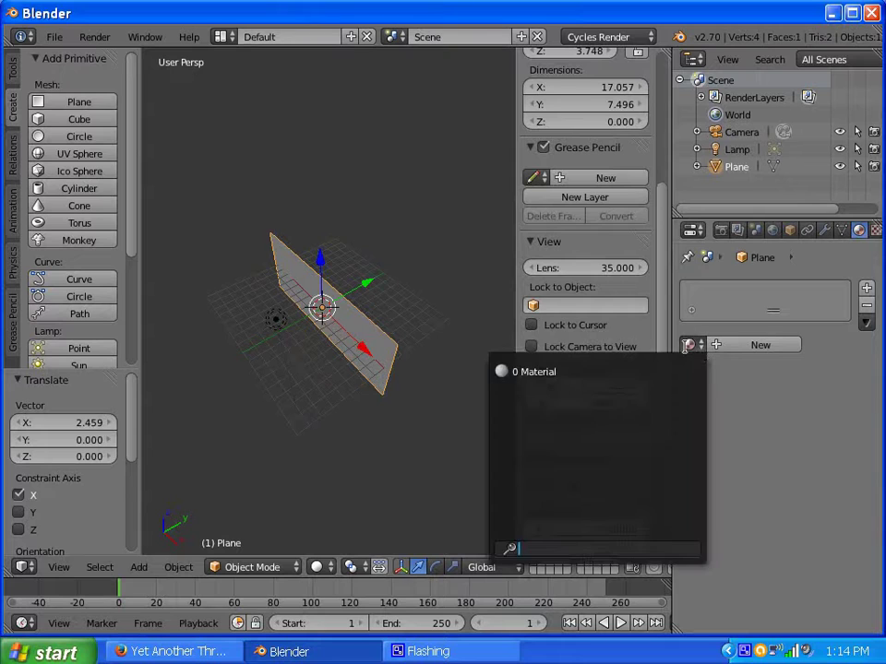
pyautogui.click(544, 368)
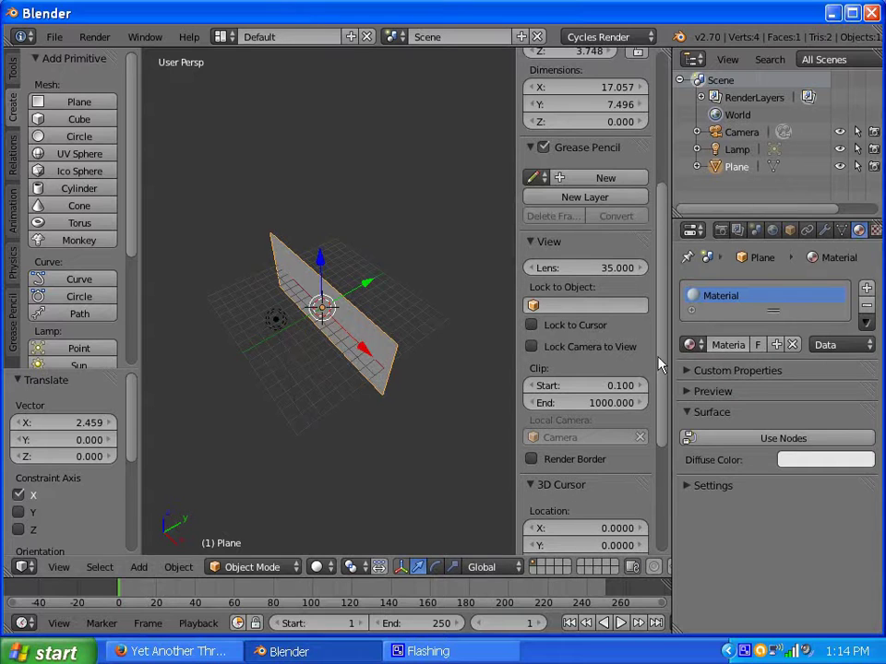
# - Enable nodes for the plane's material, render a test image and return to the 3D view with the material settings shown
pyautogui.click(764, 444)
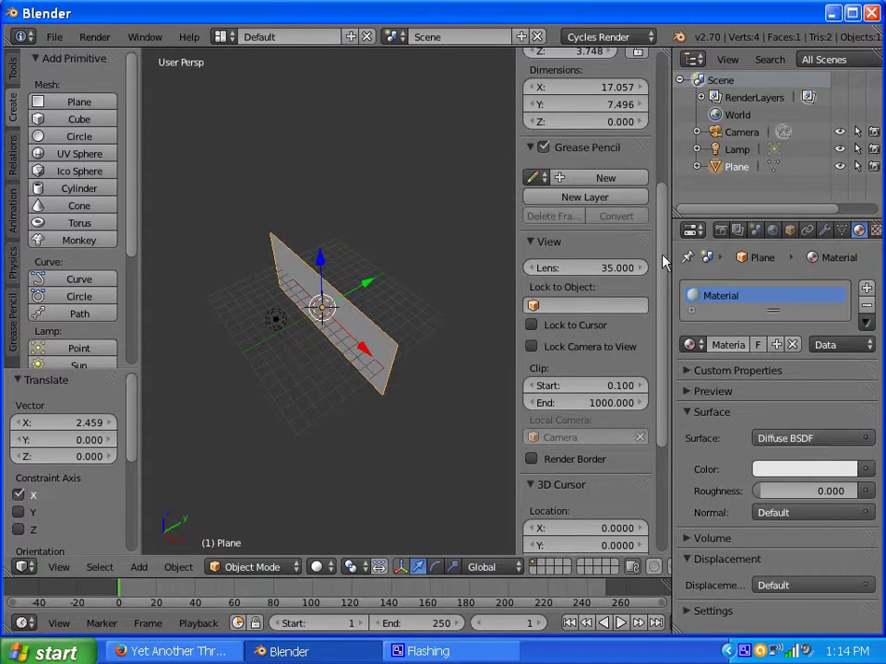
pyautogui.click(722, 230)
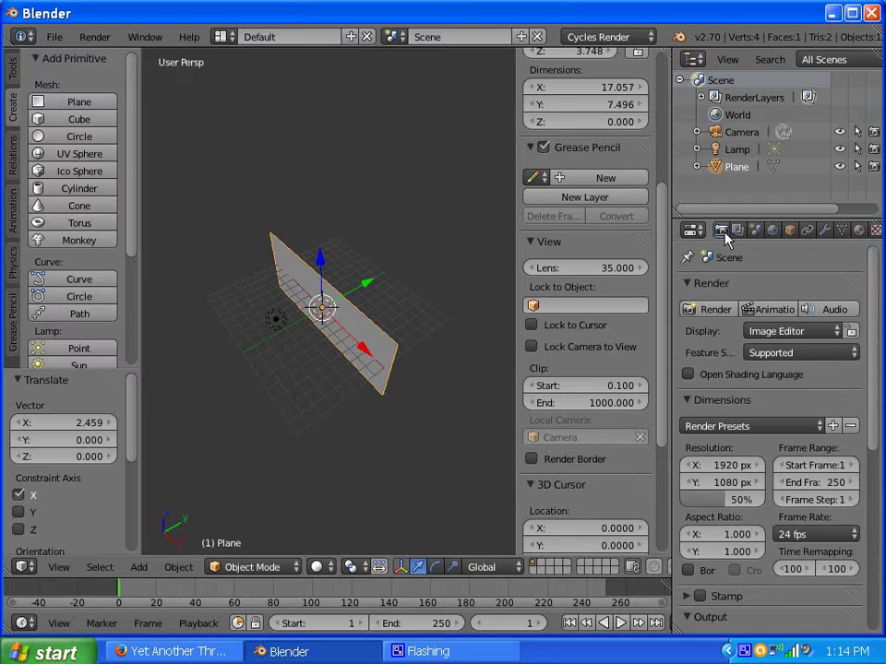
pyautogui.click(710, 309)
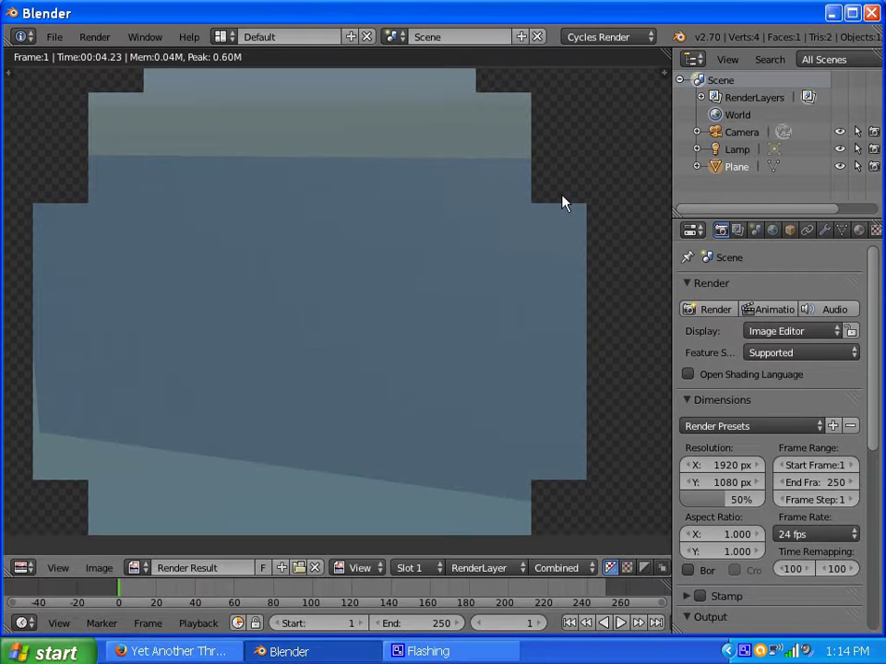
pyautogui.click(858, 231)
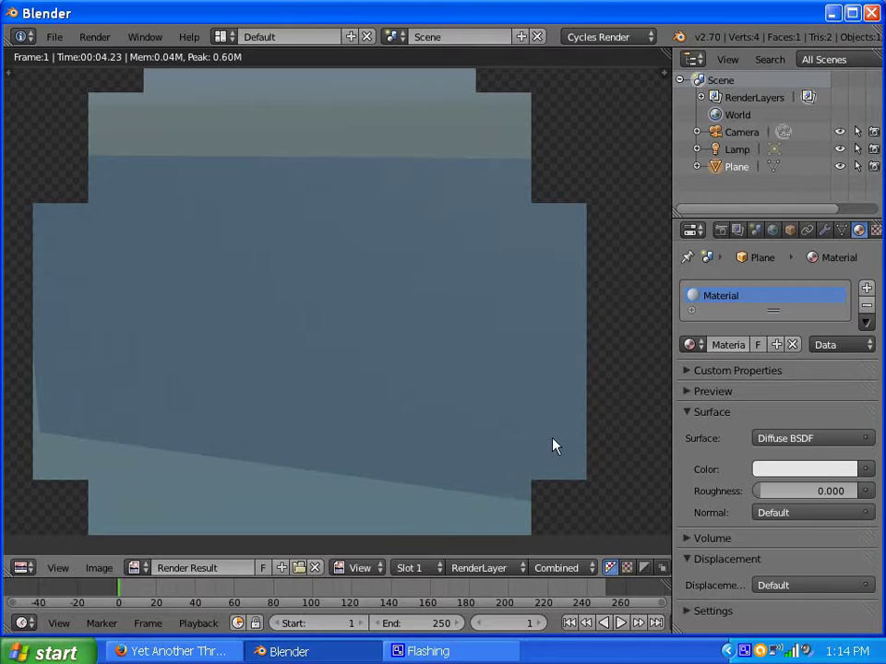
pyautogui.press('Escape')
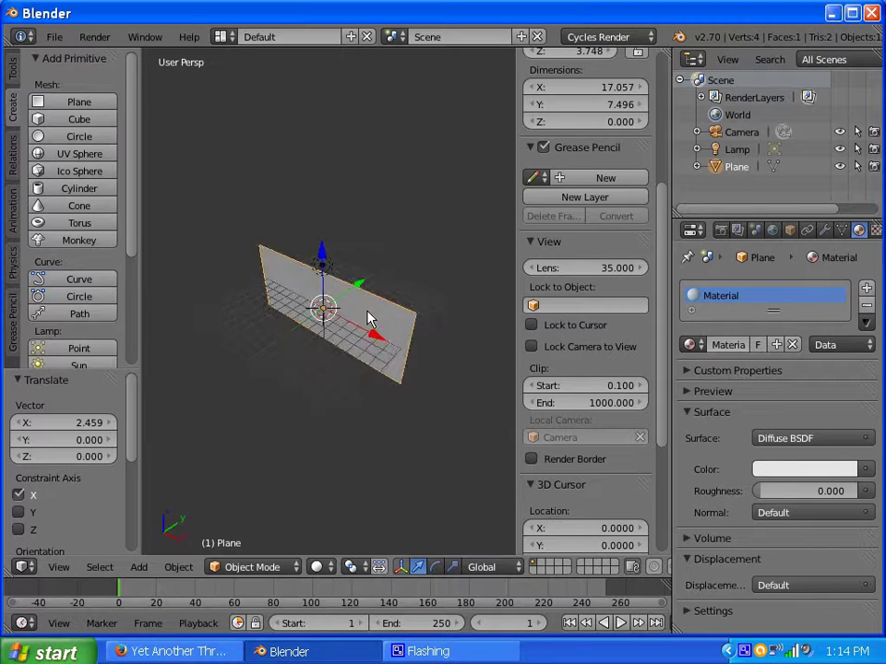
# - Switch to the Compositing screen layout and show the shader node tree of the plane's material
pyautogui.click(222, 37)
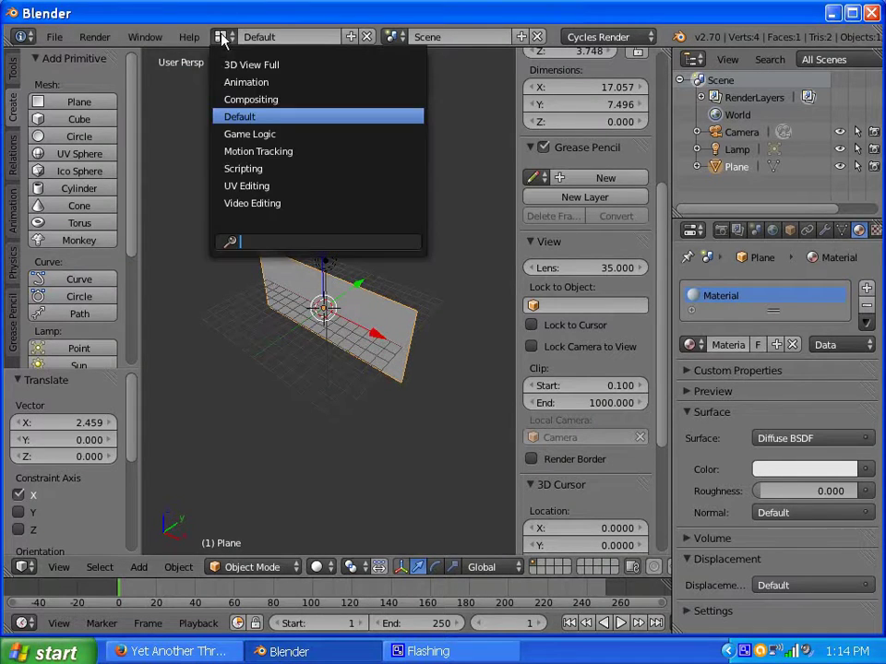
pyautogui.click(249, 99)
pyautogui.click(206, 379)
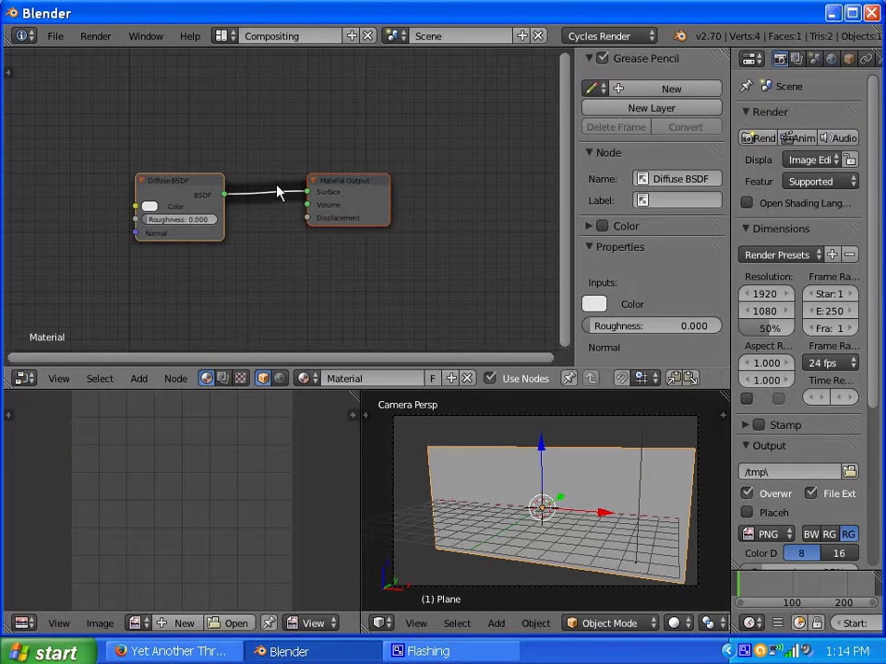
pyautogui.scroll(-2, 296, 139)
pyautogui.scroll(2, 285, 173)
pyautogui.scroll(1, 285, 171)
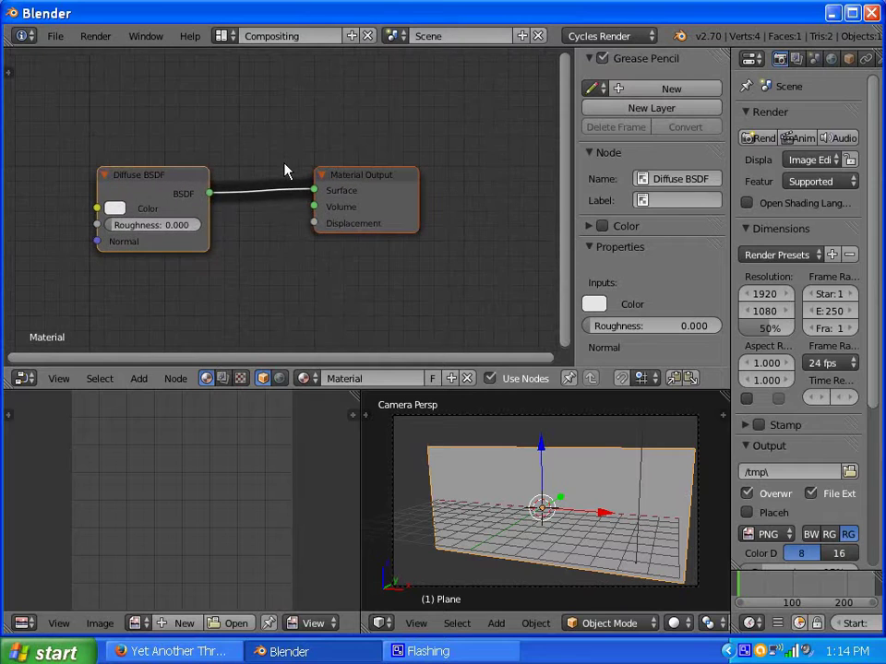
# - Move the Diffuse BSDF node far away from the Material Output node to make room for more nodes
pyautogui.moveTo(135, 184); pyautogui.dragTo(95, 177)
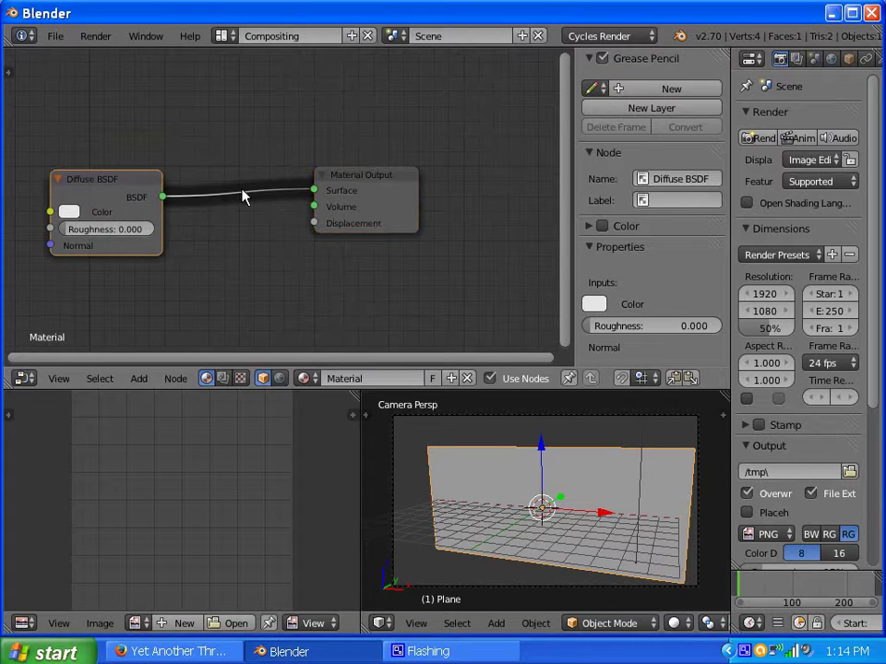
pyautogui.scroll(-3, 241, 196)
pyautogui.scroll(3, 231, 216)
pyautogui.moveTo(273, 233); pyautogui.dragTo(452, 229, button='middle')
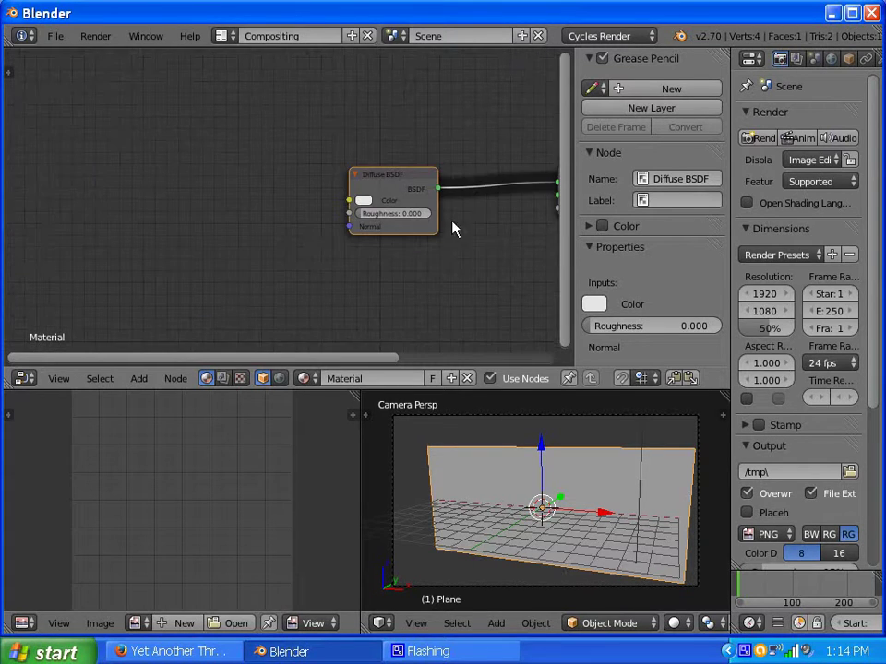
pyautogui.moveTo(419, 185); pyautogui.dragTo(129, 170)
# - Insert a Mix Shader node into the link between the Diffuse BSDF and Material Output nodes
pyautogui.click(139, 378)
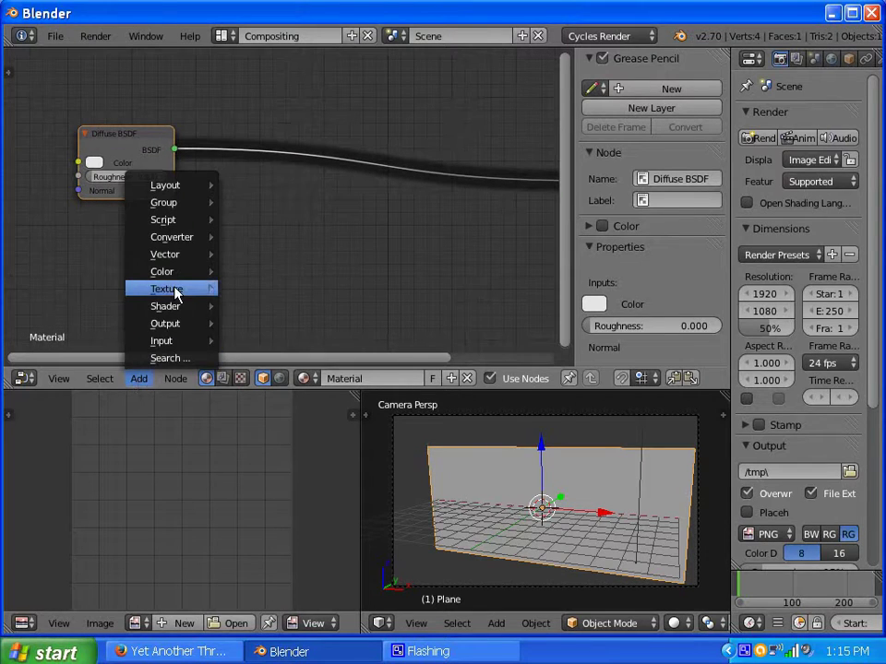
pyautogui.moveTo(176, 290)
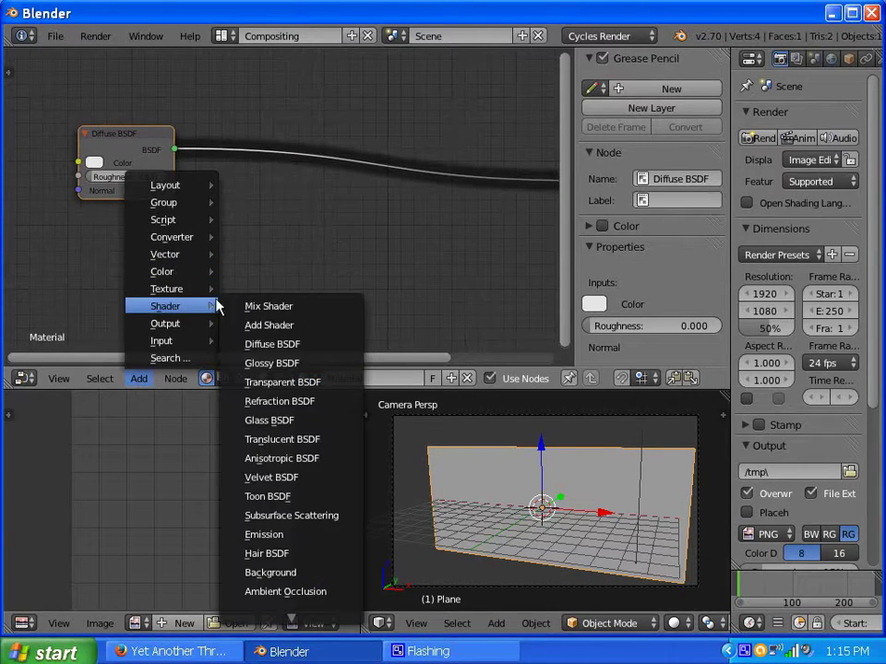
pyautogui.click(263, 305)
pyautogui.click(233, 140)
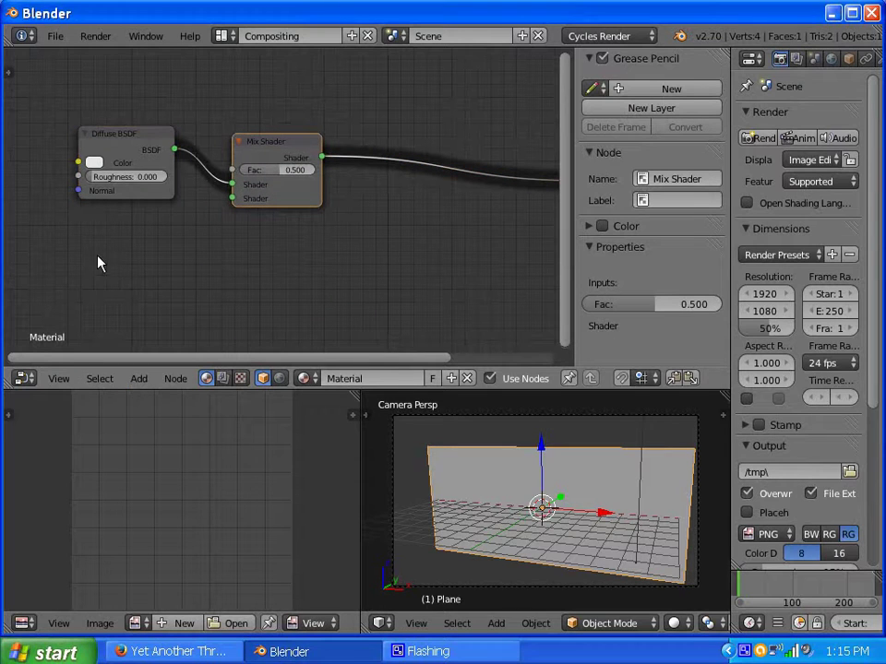
# - Add an Emission shader below the Diffuse BSDF and connect it to the Mix Shader's second Shader input
pyautogui.click(141, 379)
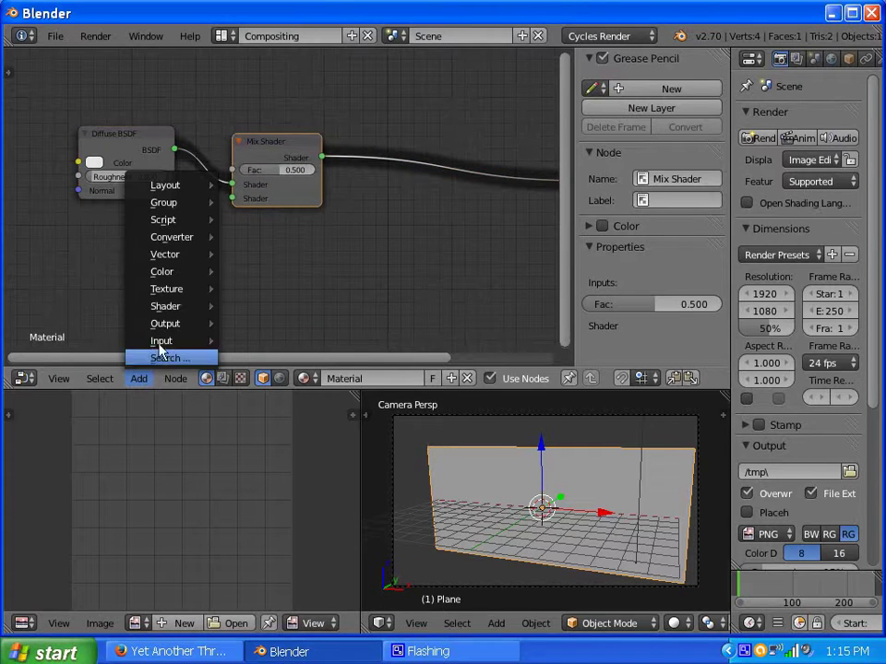
pyautogui.moveTo(180, 308)
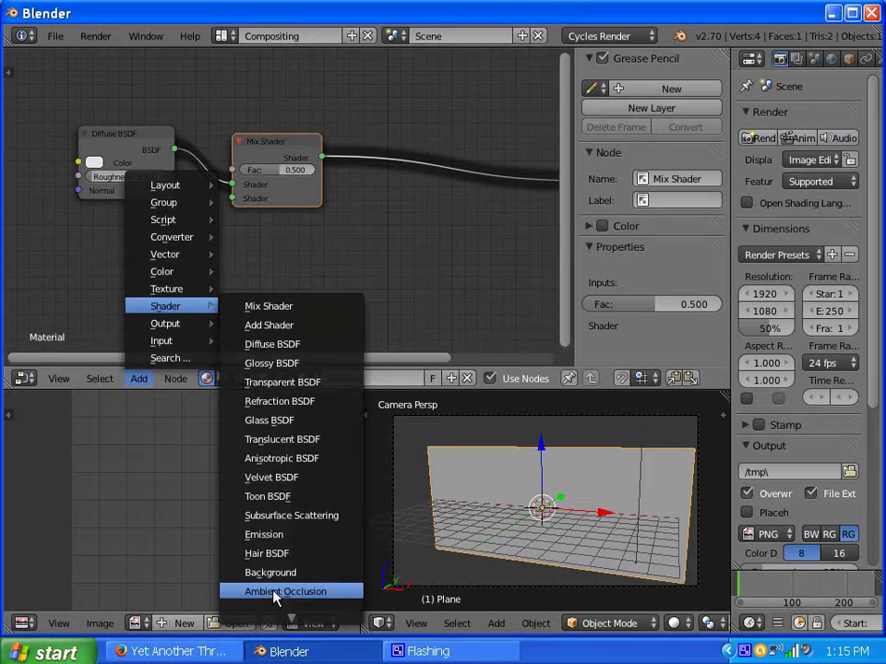
pyautogui.press('Up')
pyautogui.press('Up')
pyautogui.press('Up')
pyautogui.press('Up')
pyautogui.press('Up')
pyautogui.press('Up')
pyautogui.press('Up')
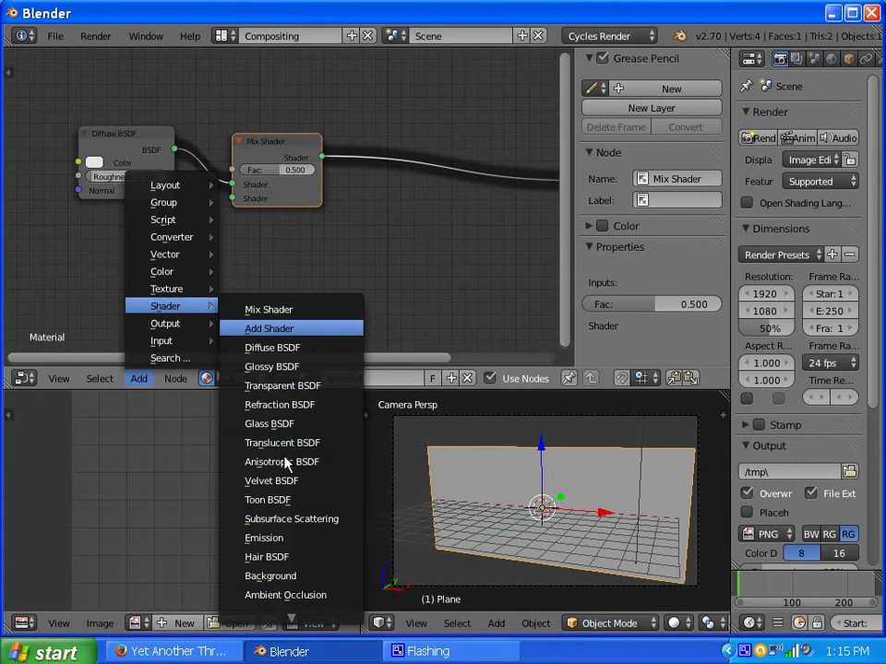
pyautogui.press('e')
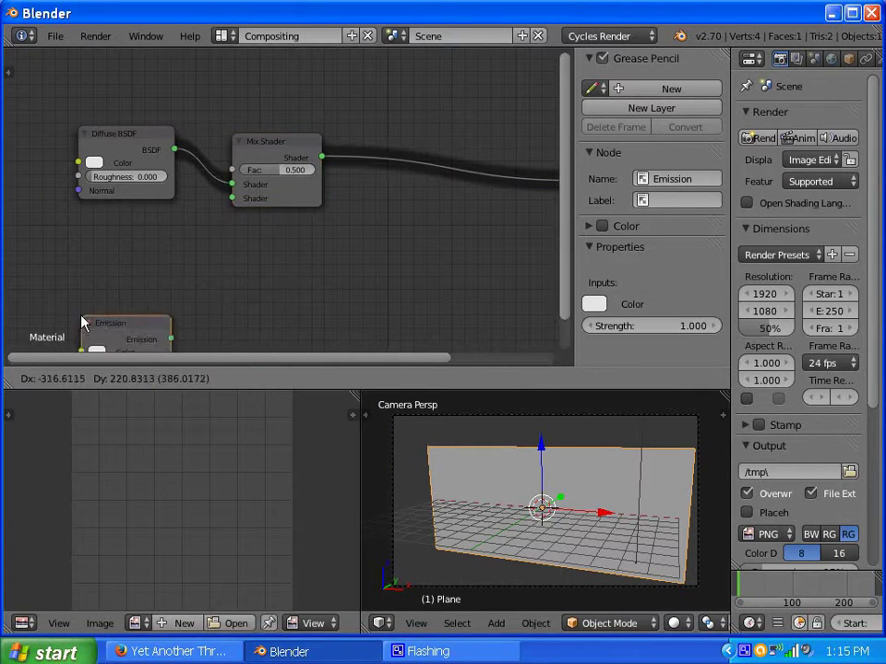
pyautogui.click(78, 236)
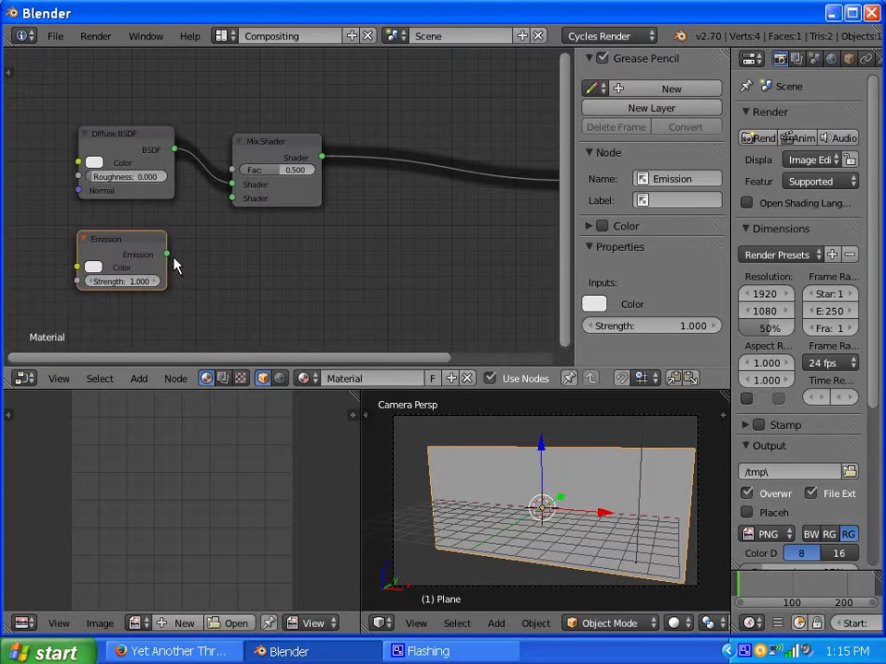
pyautogui.moveTo(167, 254); pyautogui.dragTo(233, 208)
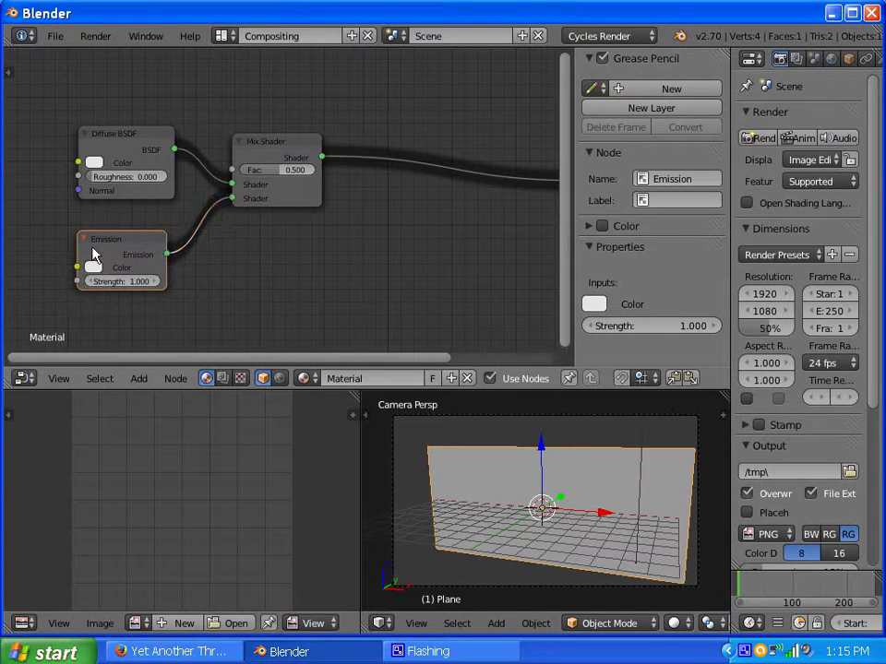
# - Move the Emission node slightly closer to the Diffuse BSDF and set its strength to 0.2
pyautogui.moveTo(89, 248); pyautogui.dragTo(108, 278)
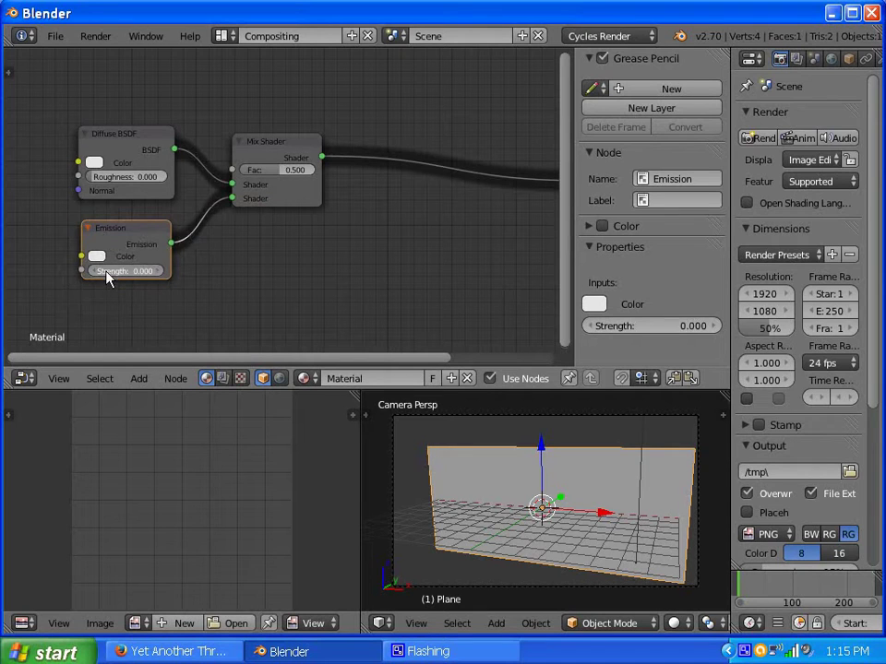
pyautogui.click(158, 272)
pyautogui.scroll(-3, 310, 170)
pyautogui.scroll(2, 376, 213)
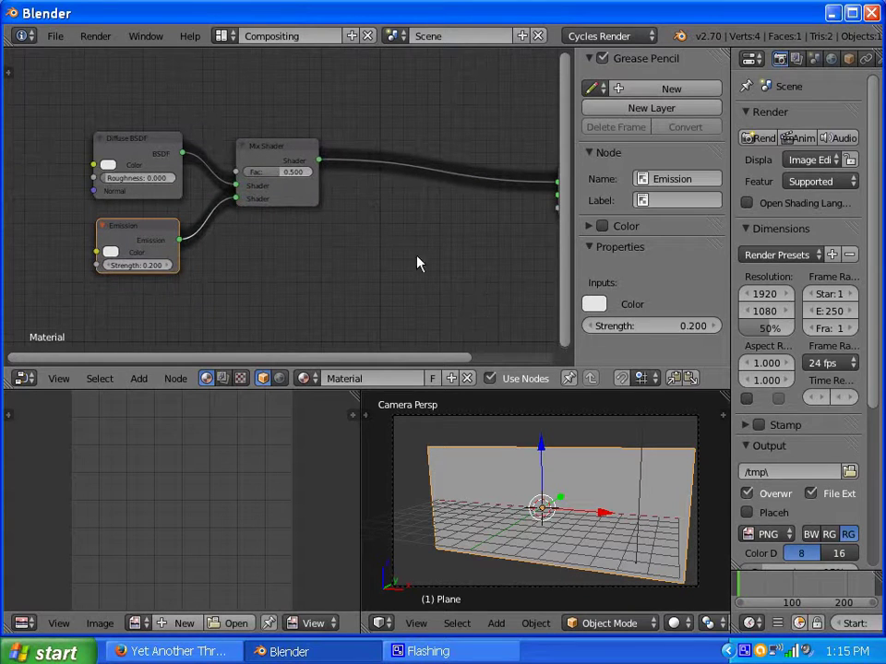
# - Lower the Mix Shader's factor to about 0.136 so that the Diffuse BSDF dominates the Emission
pyautogui.moveTo(442, 362); pyautogui.dragTo(510, 367)
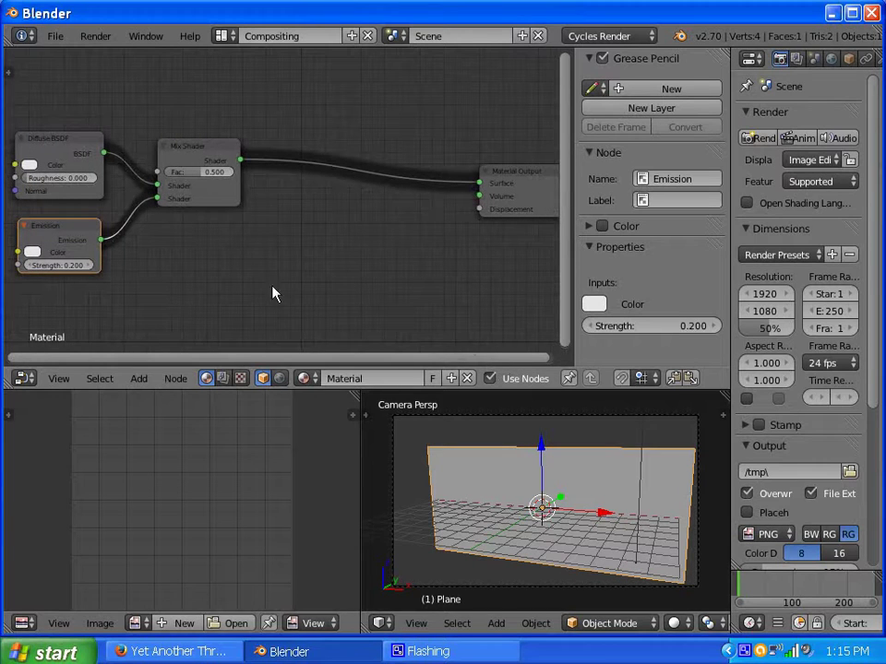
pyautogui.scroll(1, 405, 178)
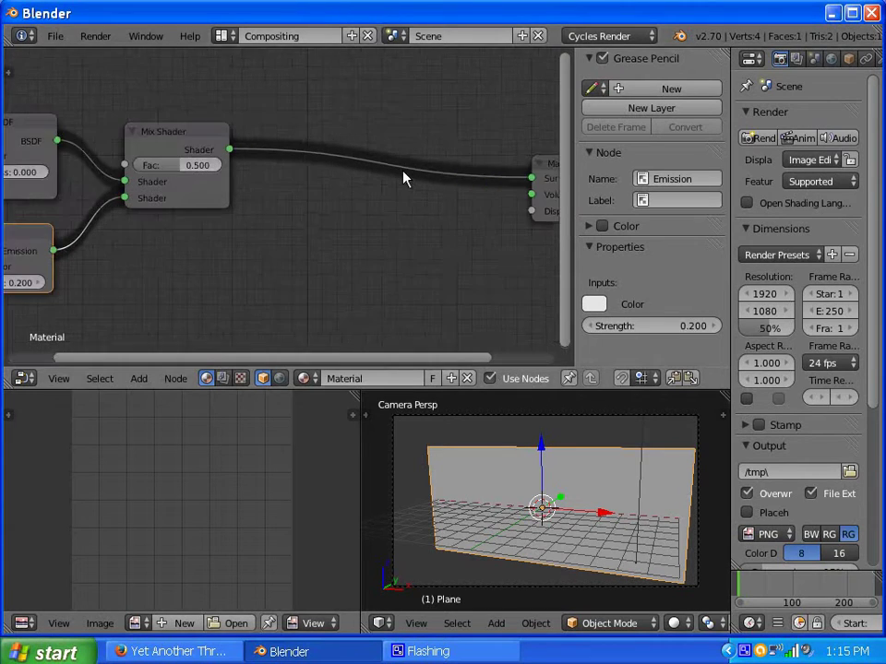
pyautogui.scroll(-1, 378, 201)
pyautogui.scroll(1, 197, 166)
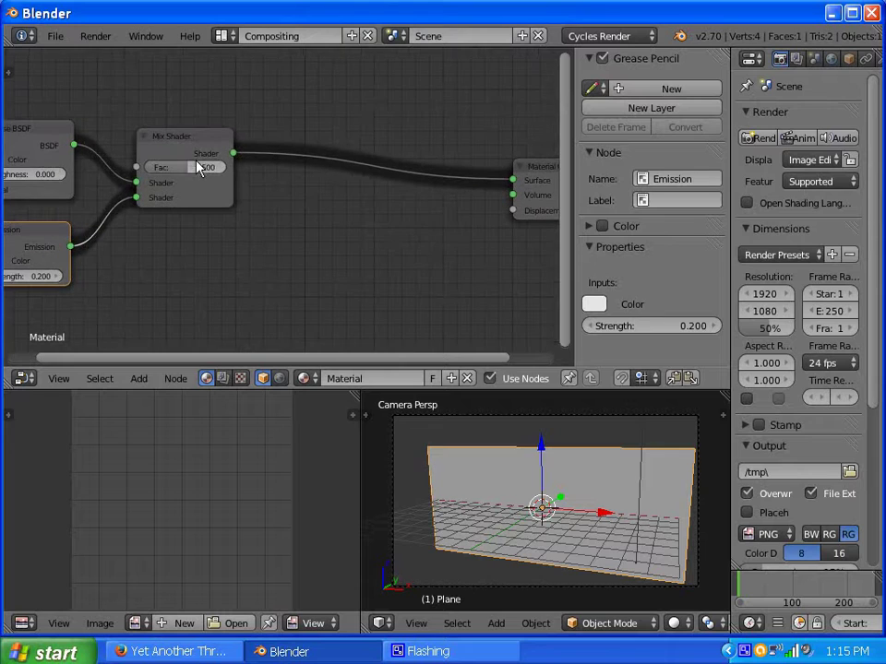
pyautogui.scroll(-1, 194, 155)
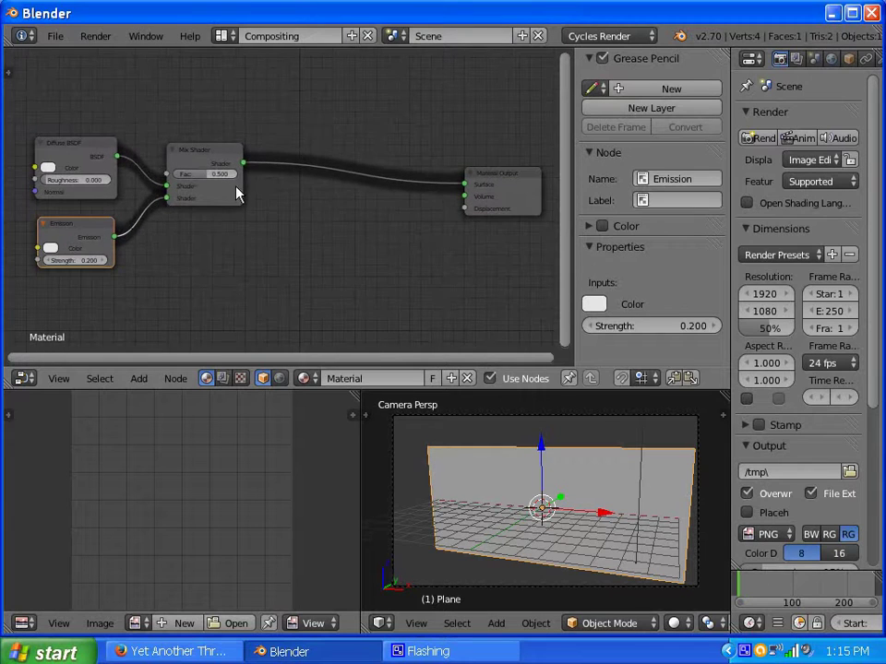
pyautogui.scroll(1, 237, 193)
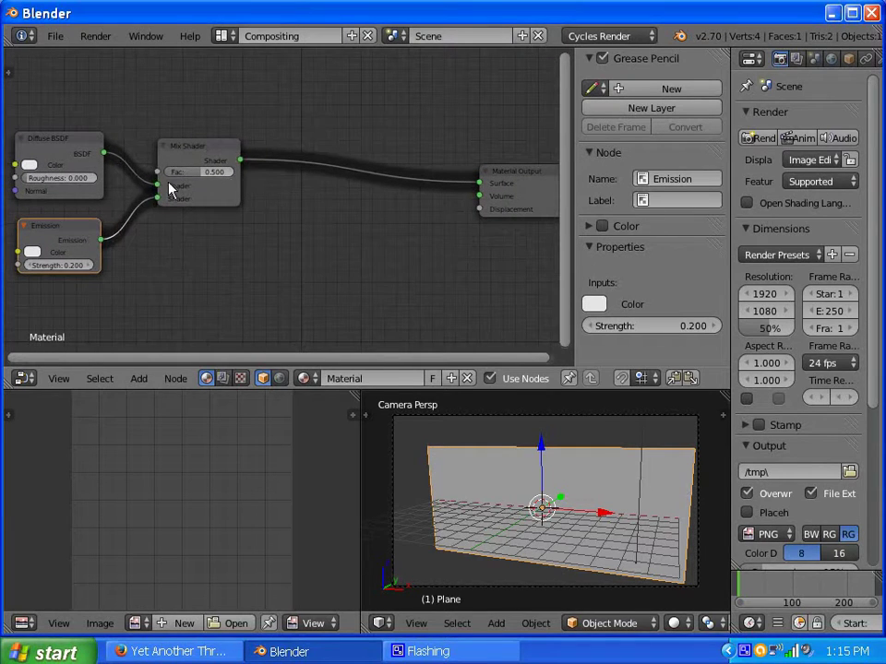
pyautogui.moveTo(204, 177); pyautogui.dragTo(175, 176)
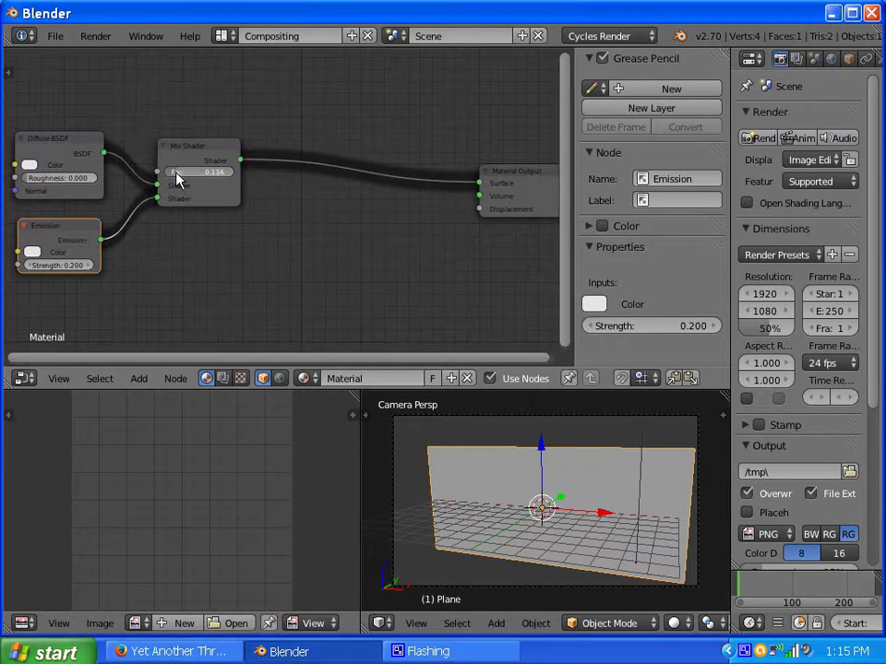
# - Insert a second Mix Shader node into the link between the first Mix Shader and Material Output
pyautogui.click(140, 382)
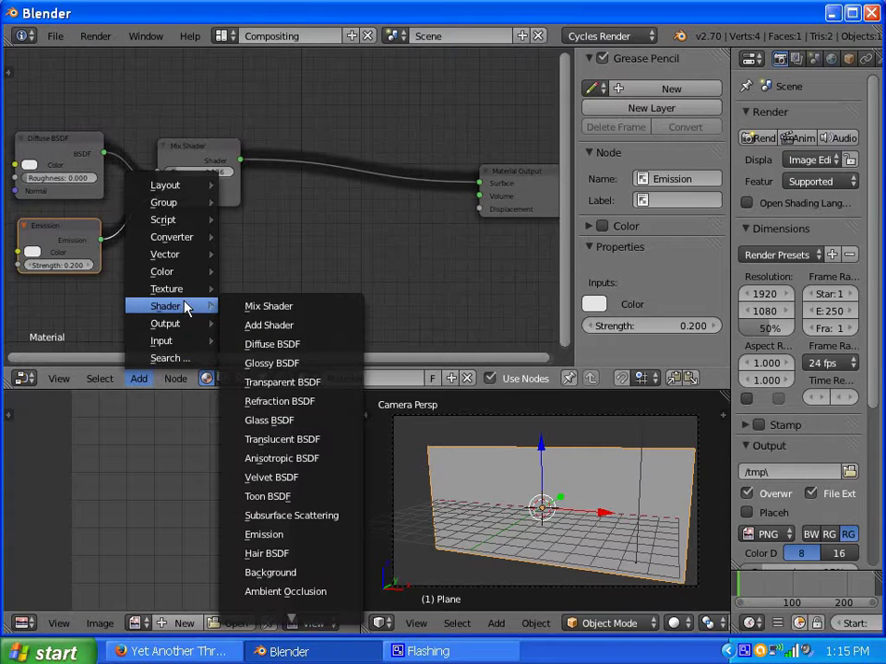
pyautogui.click(291, 308)
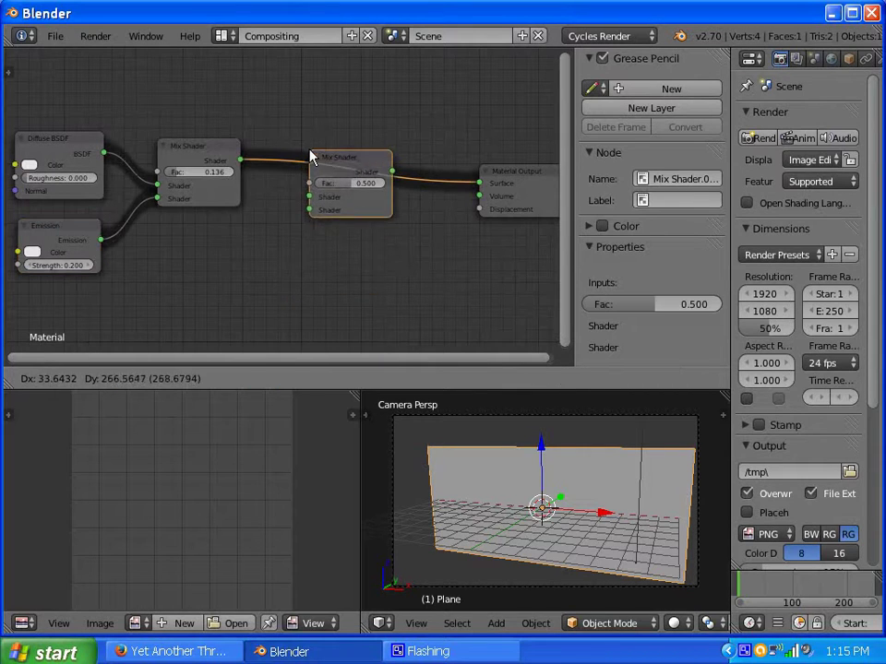
pyautogui.click(307, 143)
pyautogui.press('Home')
pyautogui.scroll(3, 191, 168)
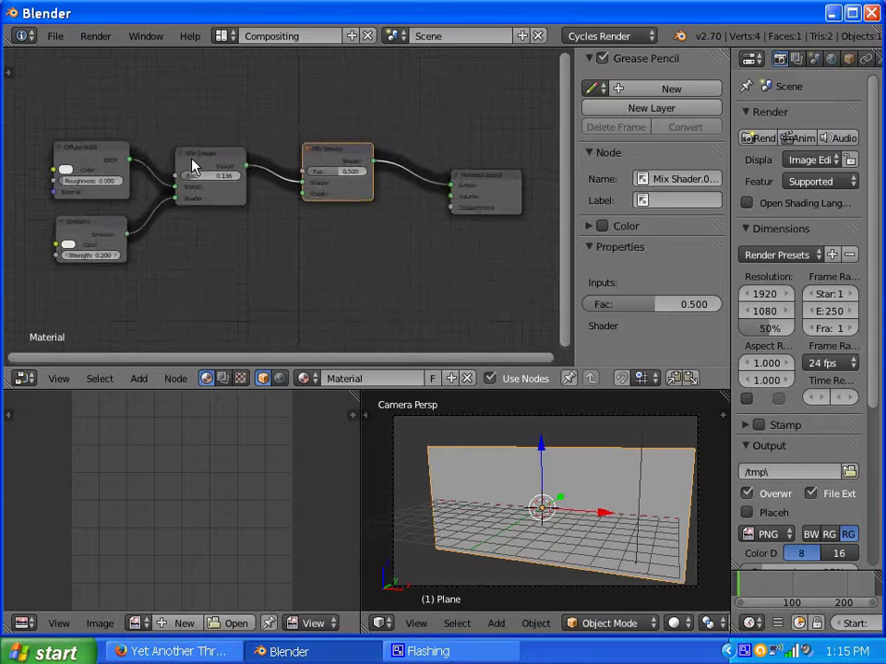
# - Add a Transparent BSDF below the first Mix Shader and connect it to the second Mix Shader's free Shader input
pyautogui.moveTo(306, 234); pyautogui.dragTo(305, 297, button='middle')
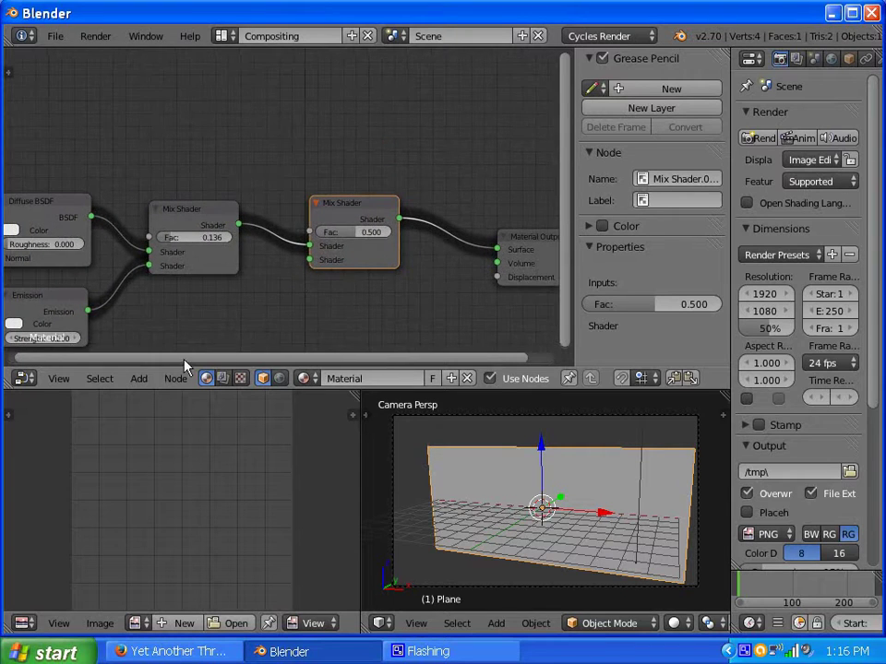
pyautogui.click(138, 379)
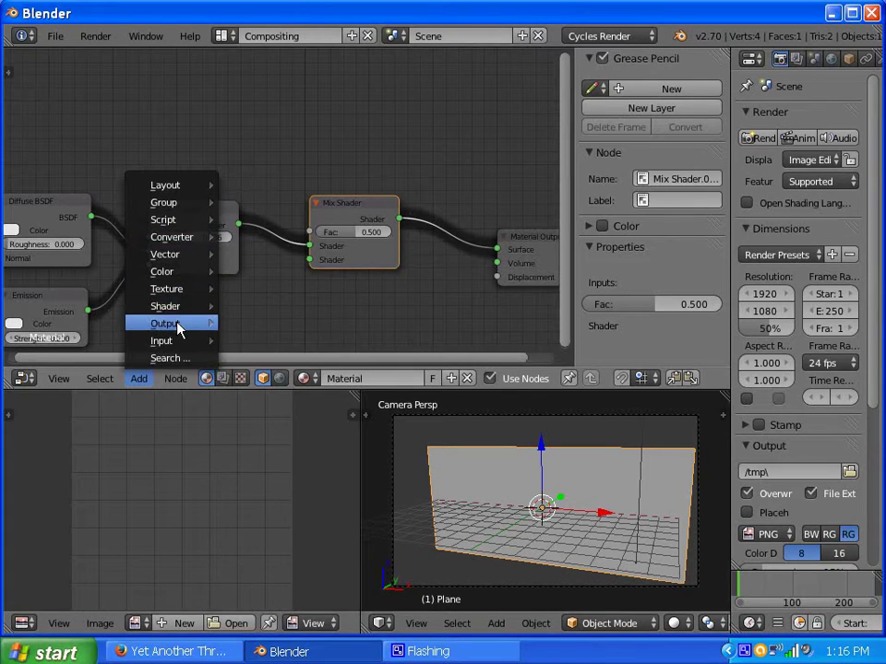
pyautogui.moveTo(171, 343)
pyautogui.moveTo(175, 306)
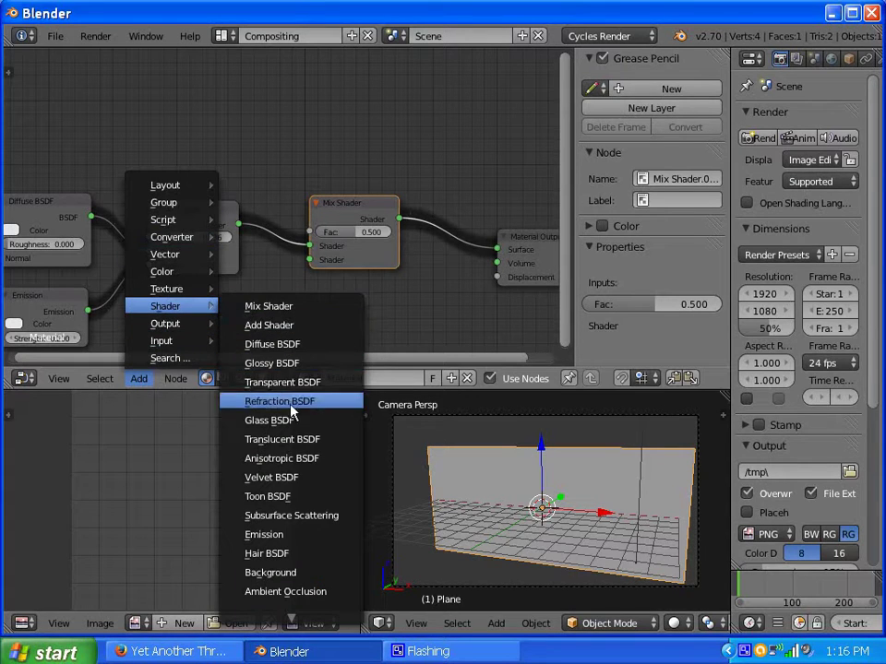
pyautogui.click(282, 382)
pyautogui.click(158, 312)
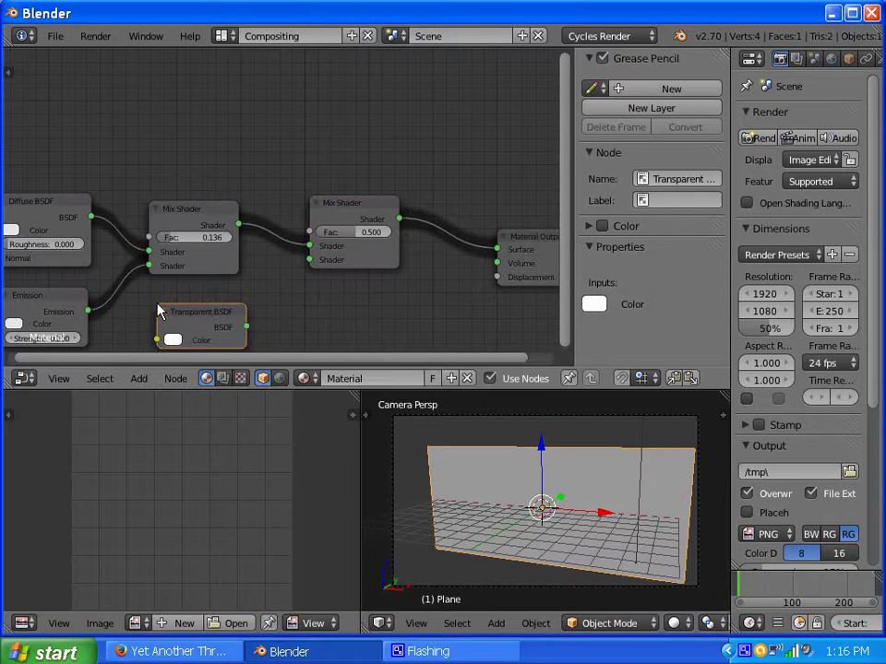
pyautogui.scroll(-3, 283, 299)
pyautogui.scroll(3, 206, 287)
pyautogui.moveTo(246, 325); pyautogui.dragTo(311, 260)
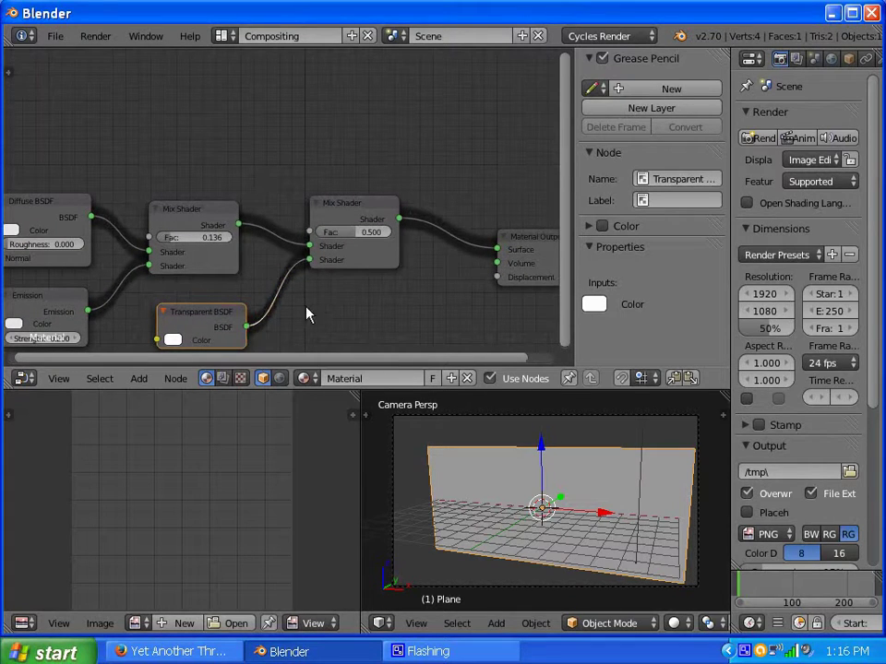
# - Add a Voronoi Texture node above the Mix Shaders and connect its Fac output to the second Mix Shader's Fac input
pyautogui.scroll(-3, 320, 308)
pyautogui.scroll(3, 267, 232)
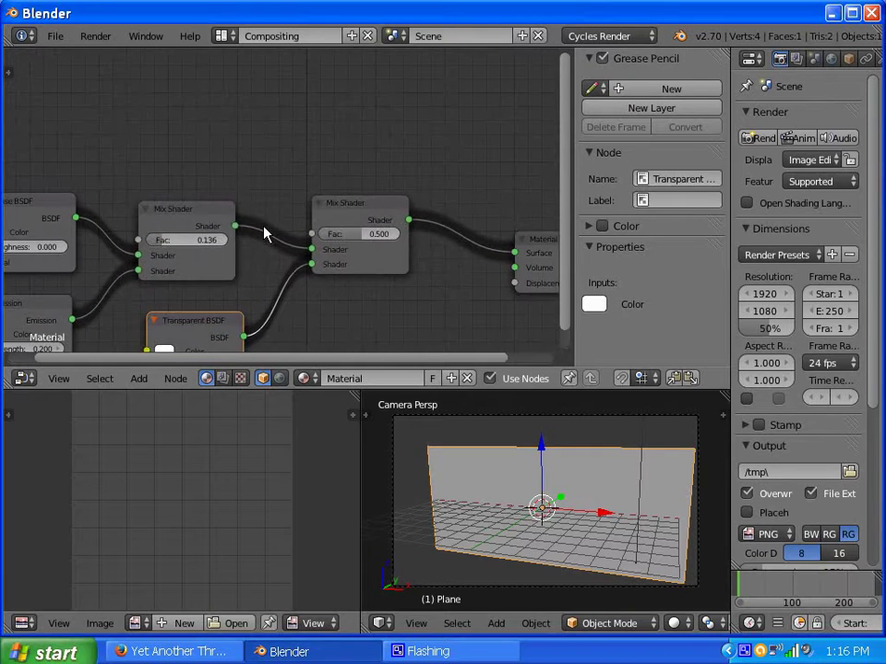
pyautogui.scroll(-1, 249, 184)
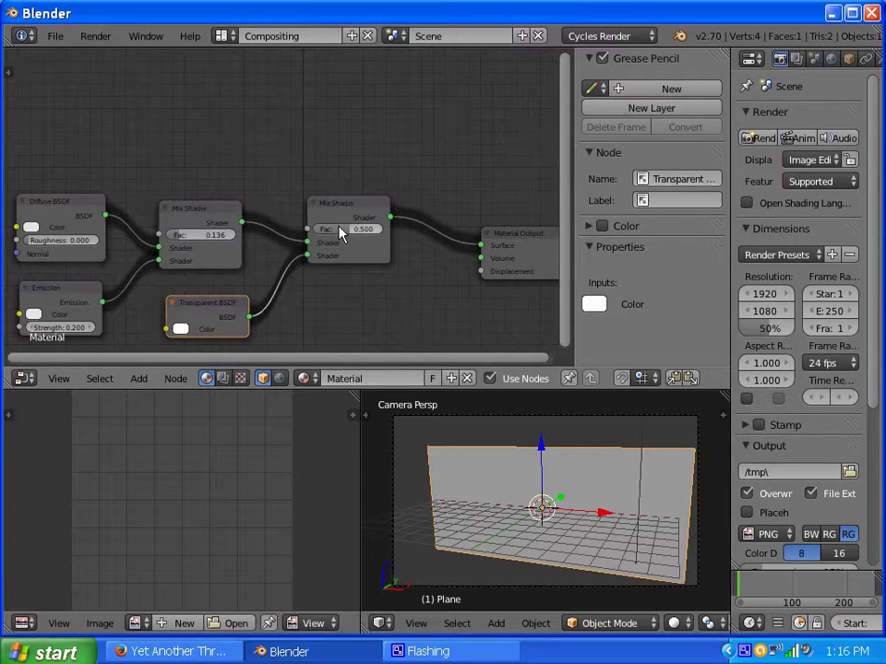
pyautogui.click(138, 378)
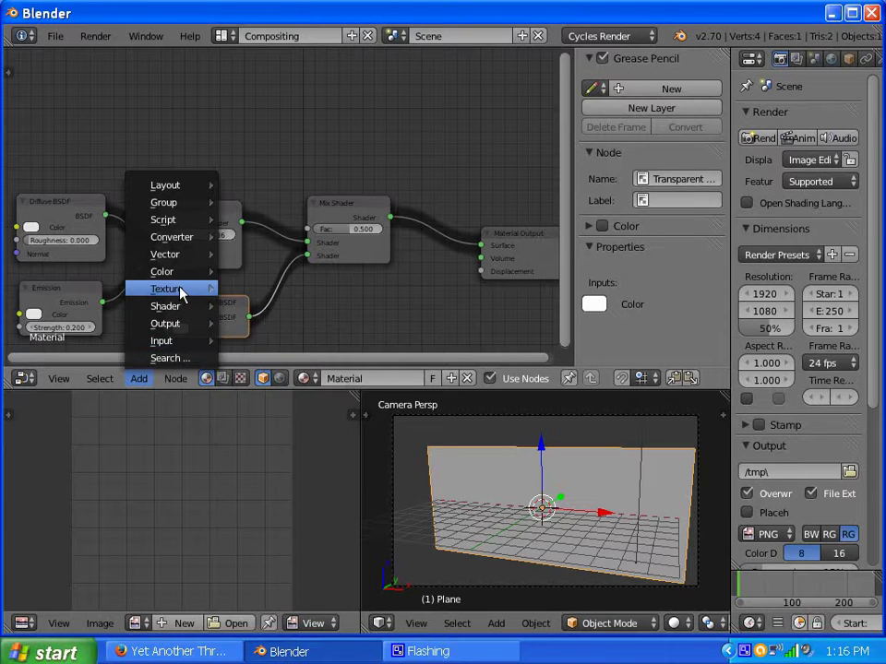
pyautogui.moveTo(178, 291)
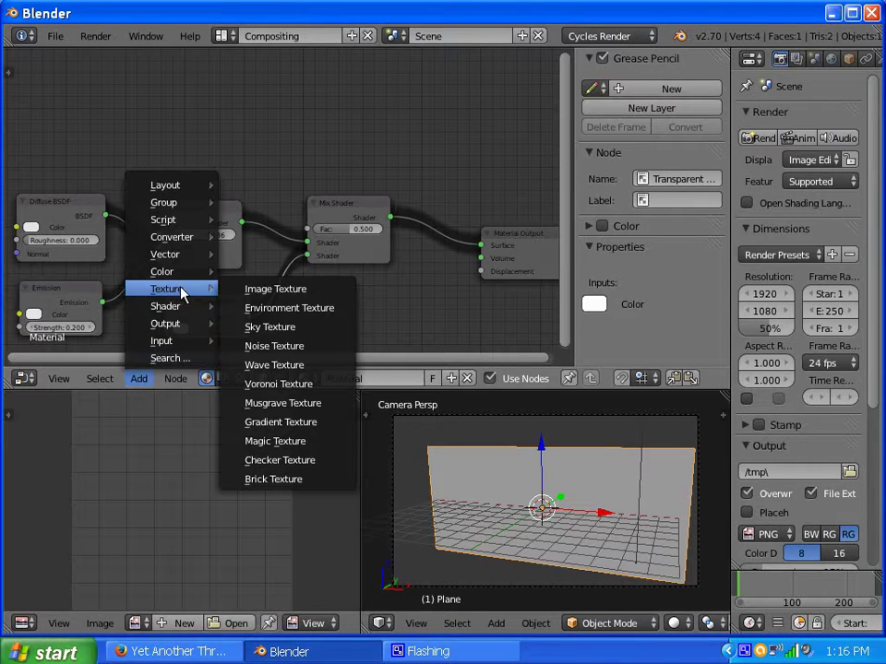
pyautogui.click(277, 384)
pyautogui.click(144, 76)
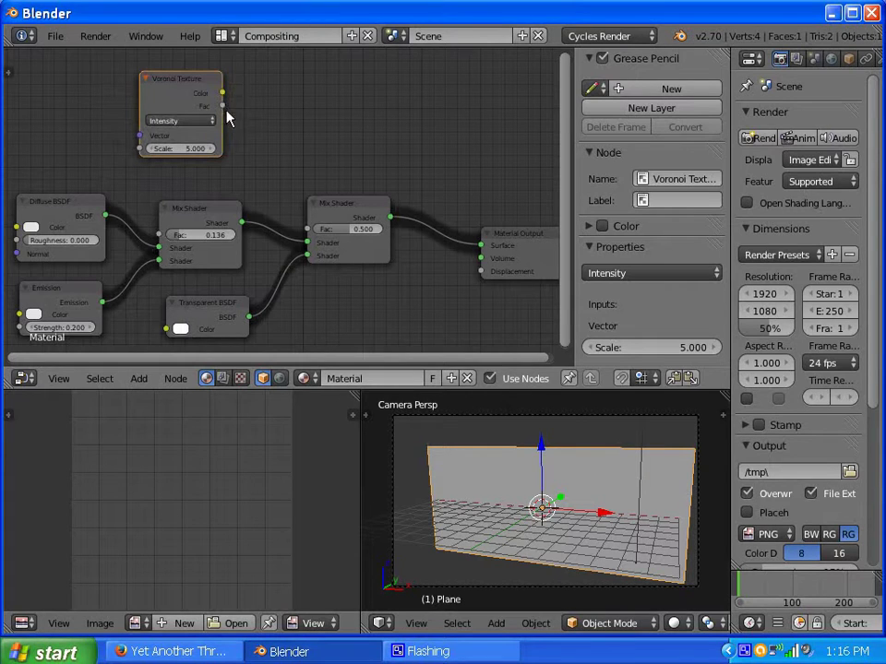
pyautogui.moveTo(246, 130); pyautogui.dragTo(310, 229)
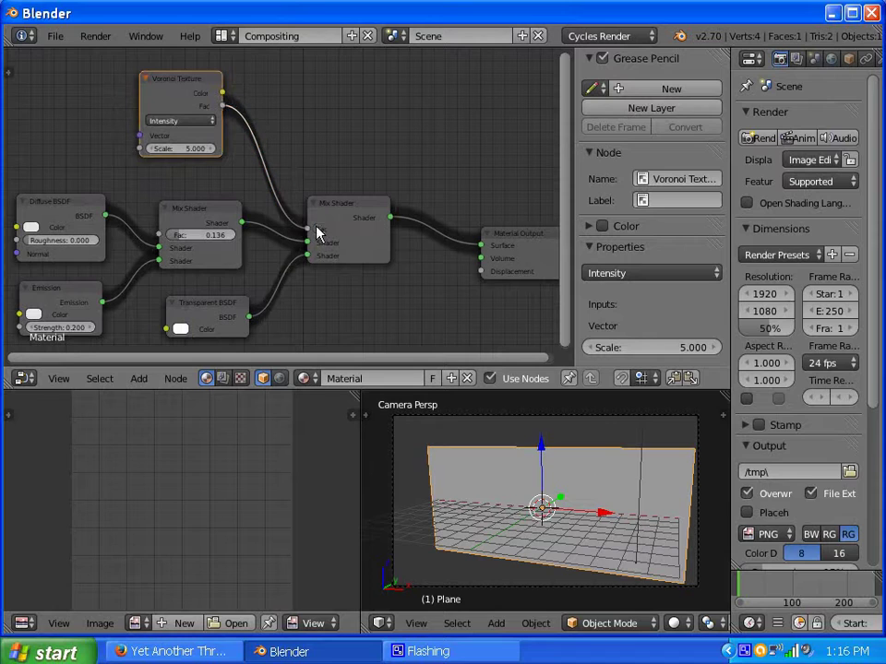
pyautogui.click(206, 120)
# - Test-render the Voronoi-masked plane from the Default screen layout and return to the Compositing layout
pyautogui.click(221, 37)
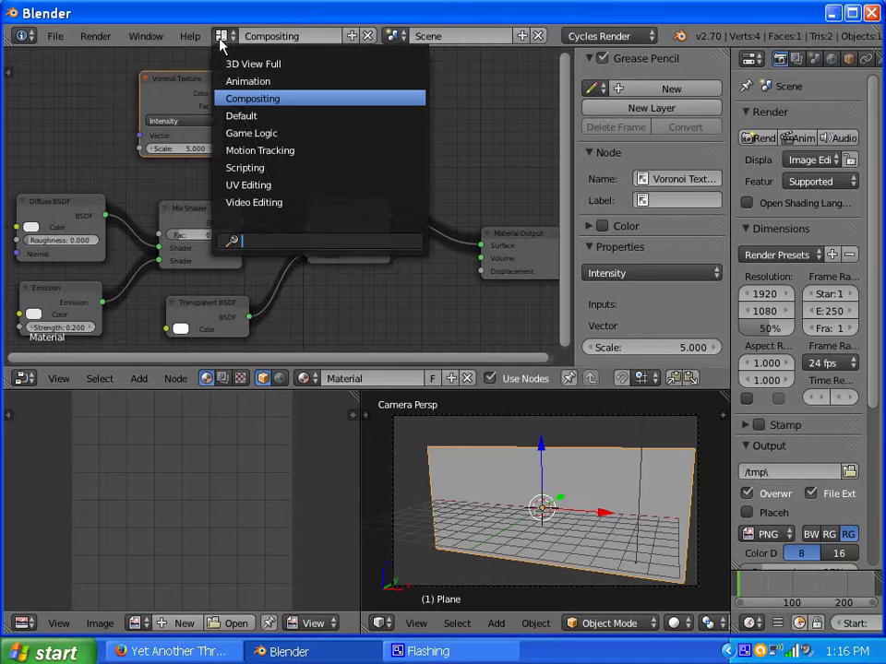
pyautogui.click(243, 114)
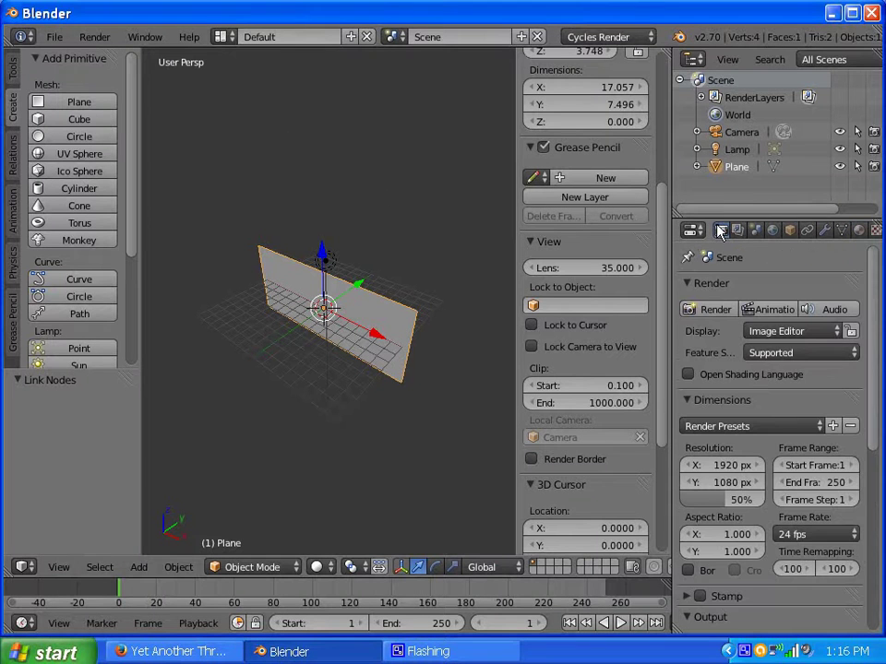
pyautogui.click(704, 310)
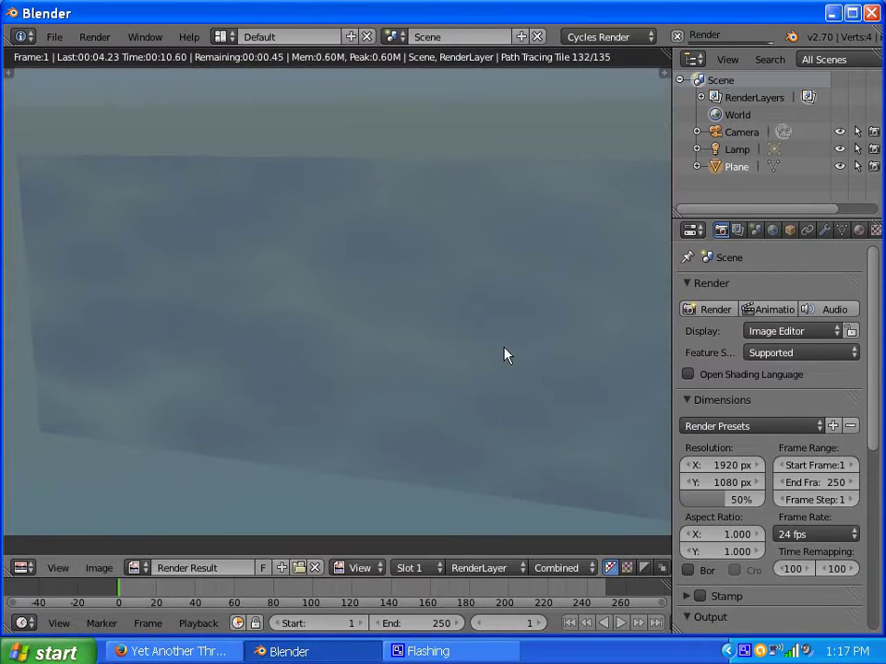
pyautogui.press('Escape')
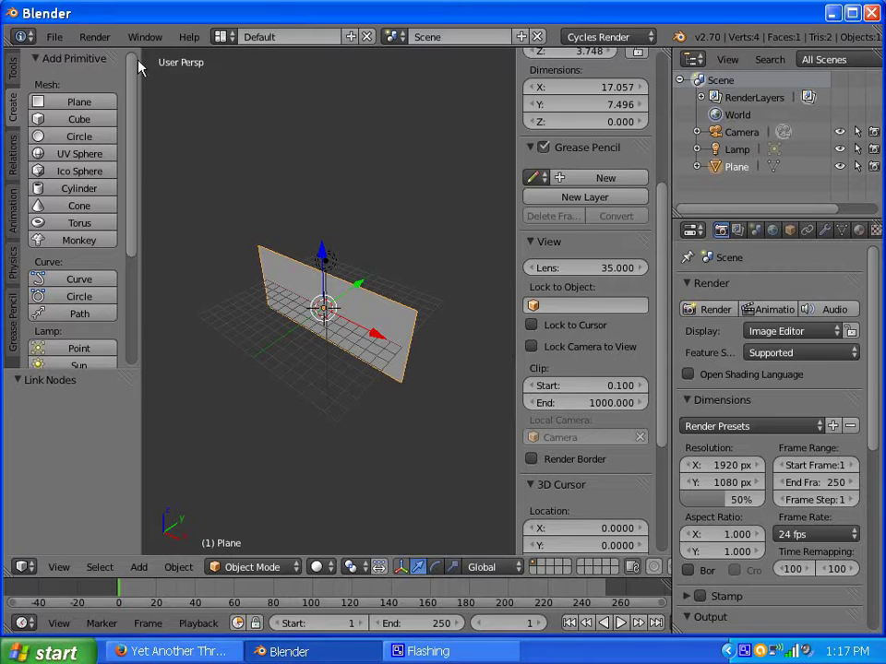
pyautogui.click(222, 37)
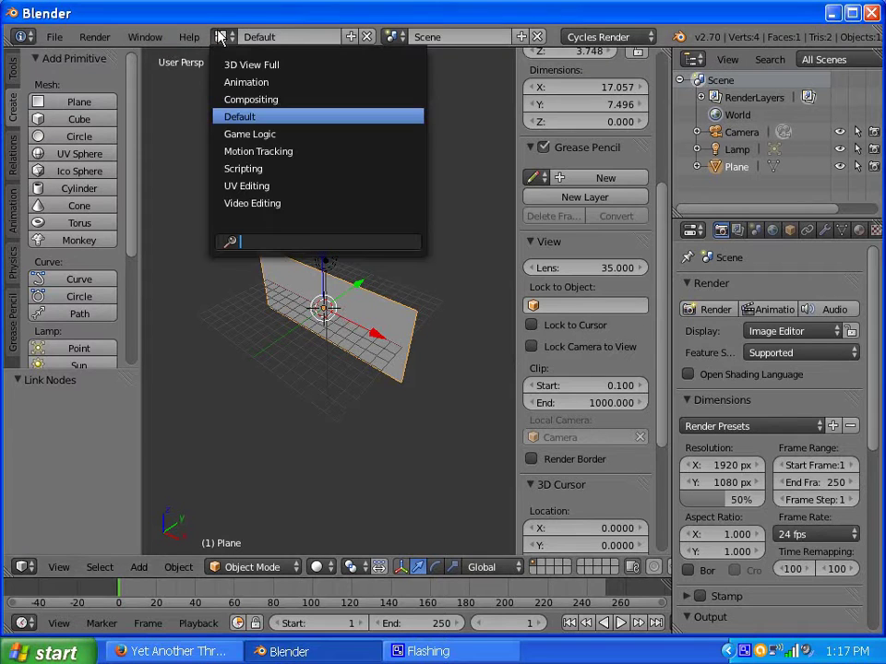
pyautogui.click(249, 102)
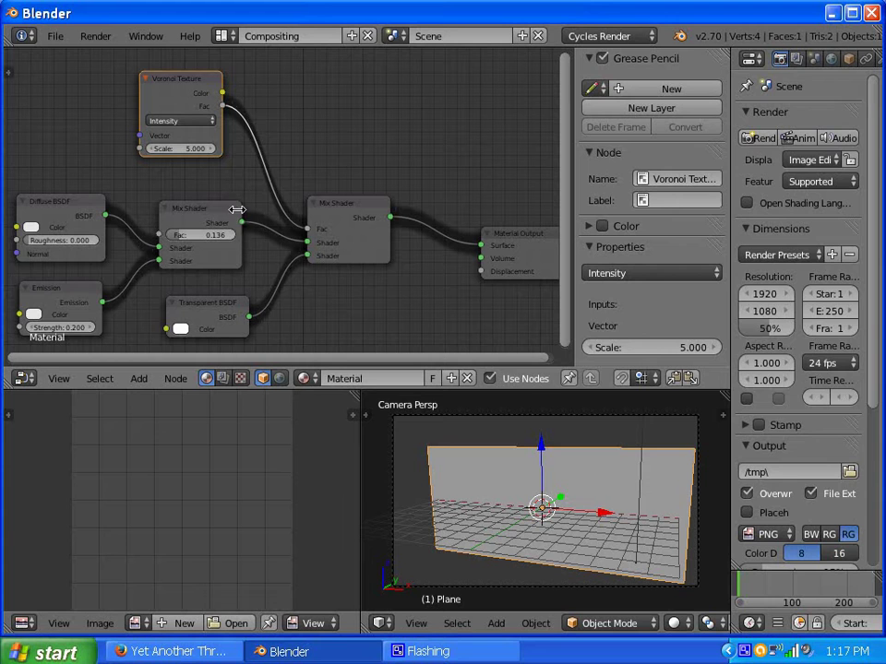
# - Relink the first Mix Shader to the second's lower Shader input and move it down together with the Diffuse BSDF and Emission nodes
pyautogui.scroll(3, 237, 209)
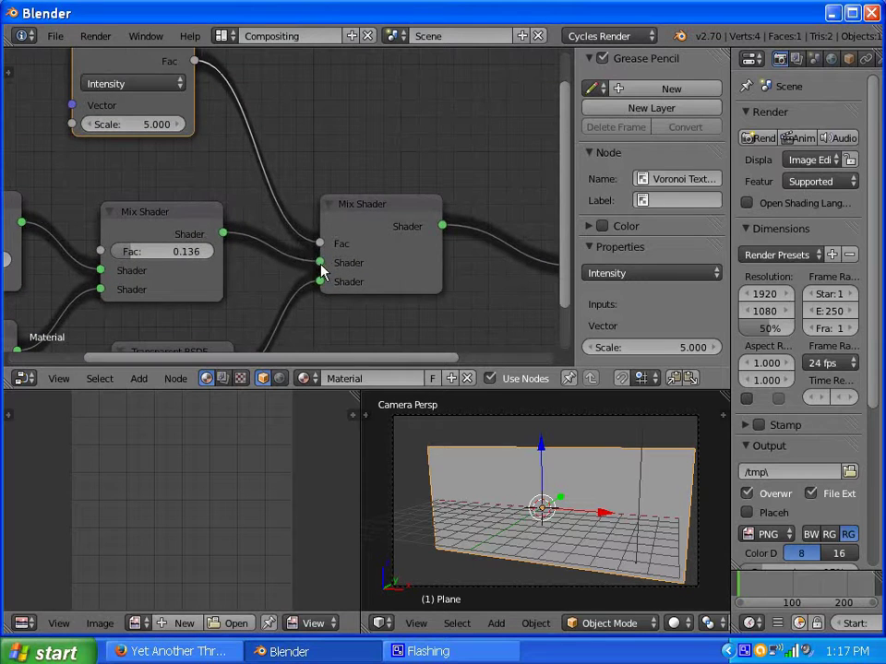
pyautogui.click(327, 288)
pyautogui.scroll(-3, 277, 296)
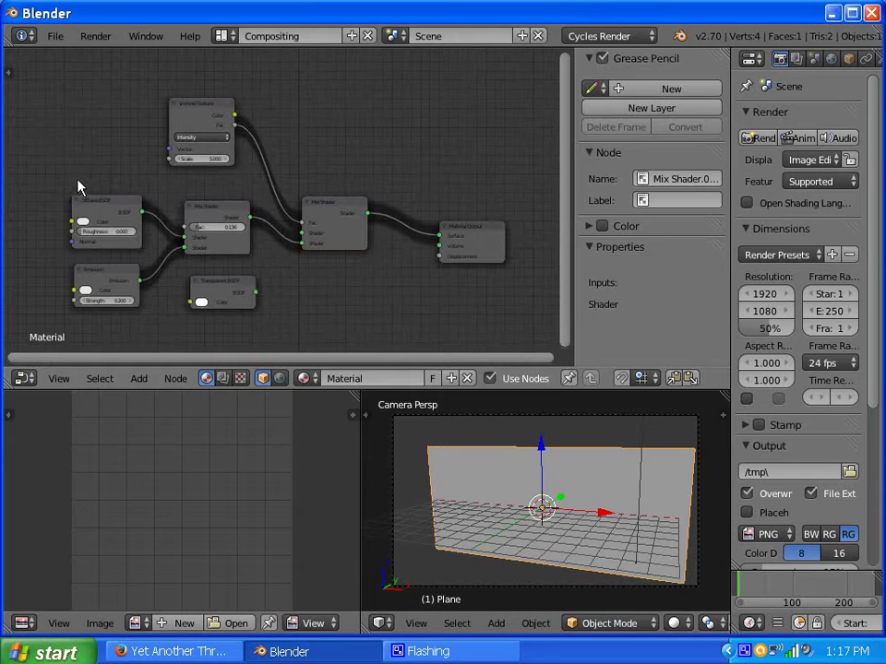
pyautogui.moveTo(86, 191); pyautogui.dragTo(216, 269)
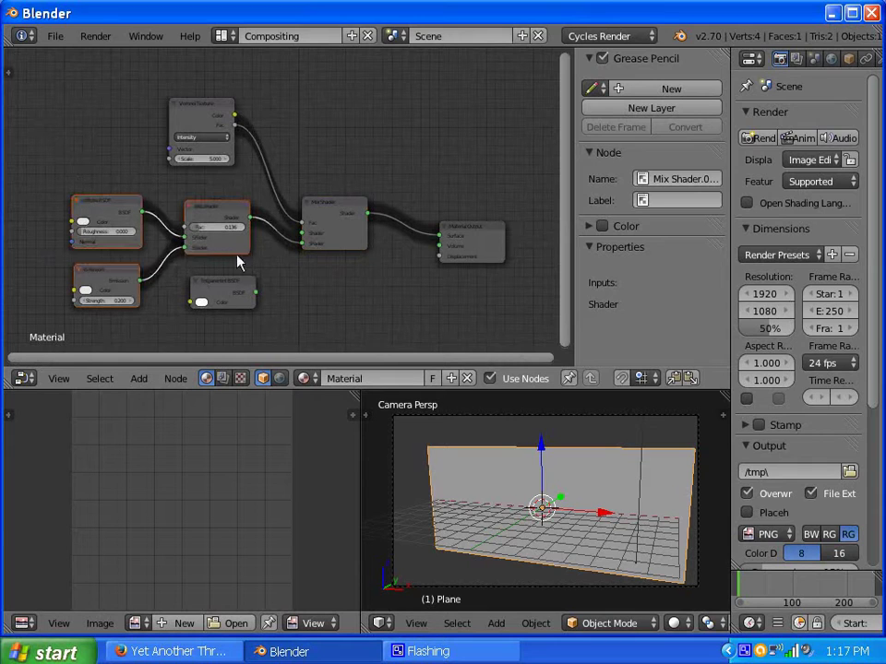
pyautogui.press('g')
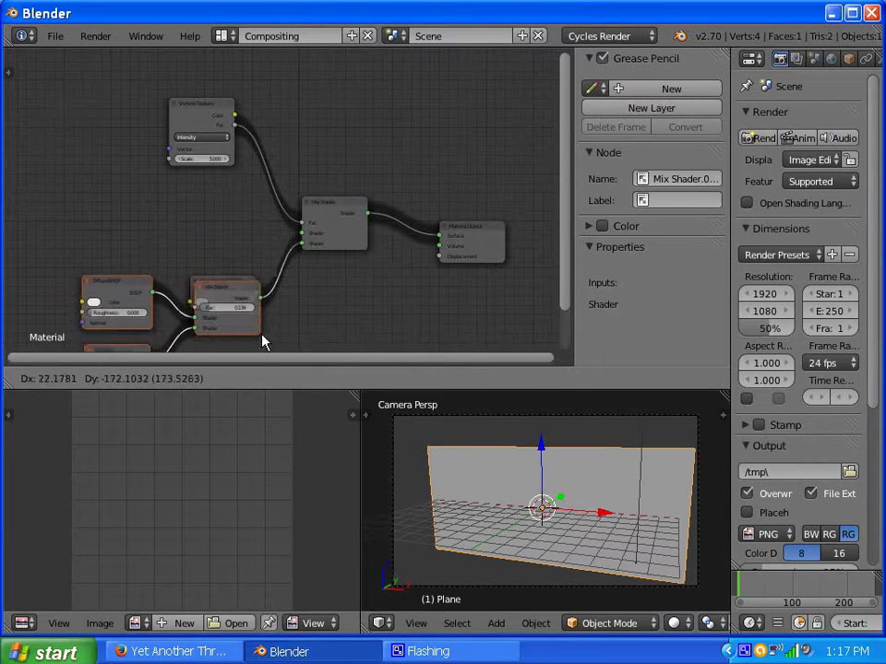
pyautogui.click(261, 358)
# - Move the Transparent BSDF up beneath the Voronoi Texture and connect it to the second Mix Shader's upper Shader input
pyautogui.click(226, 292)
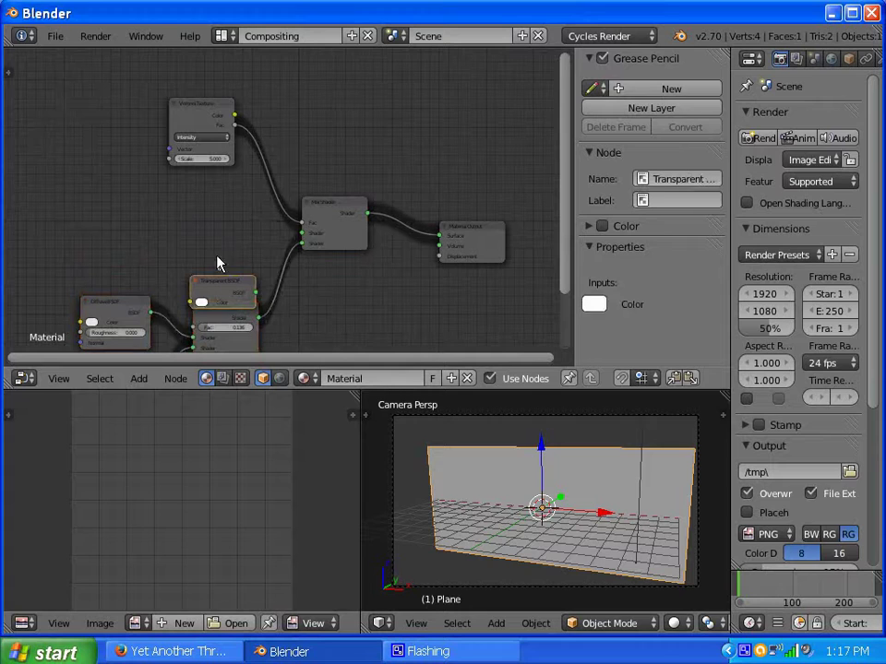
pyautogui.moveTo(231, 296); pyautogui.dragTo(307, 232)
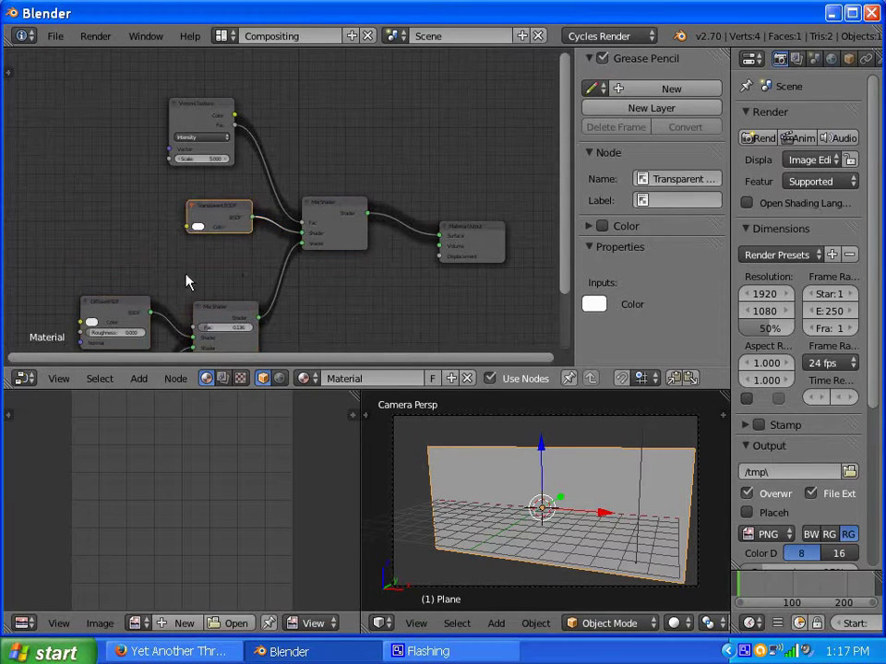
# - Move the Diffuse BSDF, Emission and first Mix Shader up closer beneath the Transparent BSDF and deselect all nodes
pyautogui.scroll(-3, 231, 292)
pyautogui.scroll(4, 230, 302)
pyautogui.scroll(-3, 229, 303)
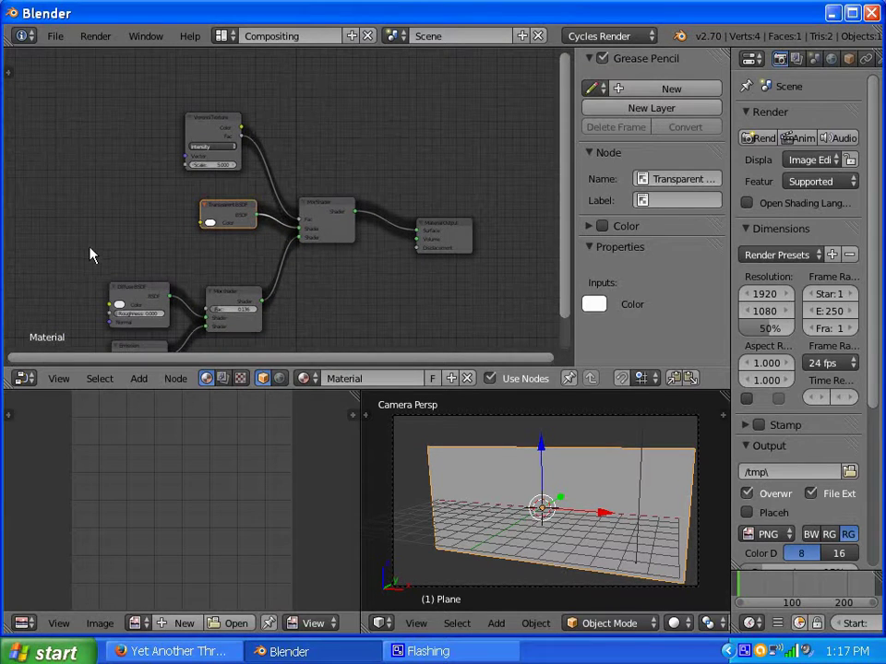
pyautogui.scroll(-1, 157, 268)
pyautogui.moveTo(152, 277); pyautogui.dragTo(159, 213, button='middle')
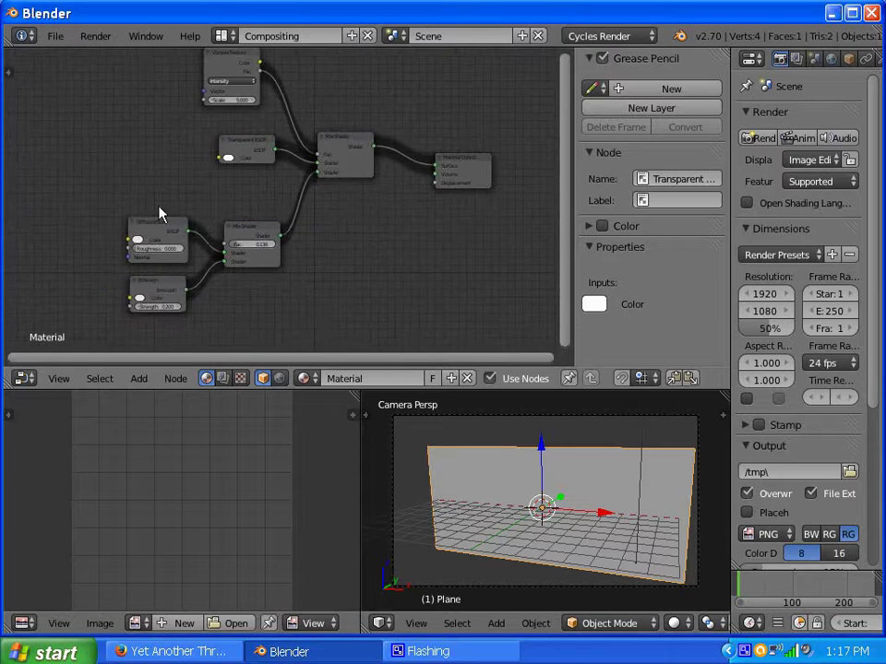
pyautogui.moveTo(114, 204); pyautogui.dragTo(296, 332)
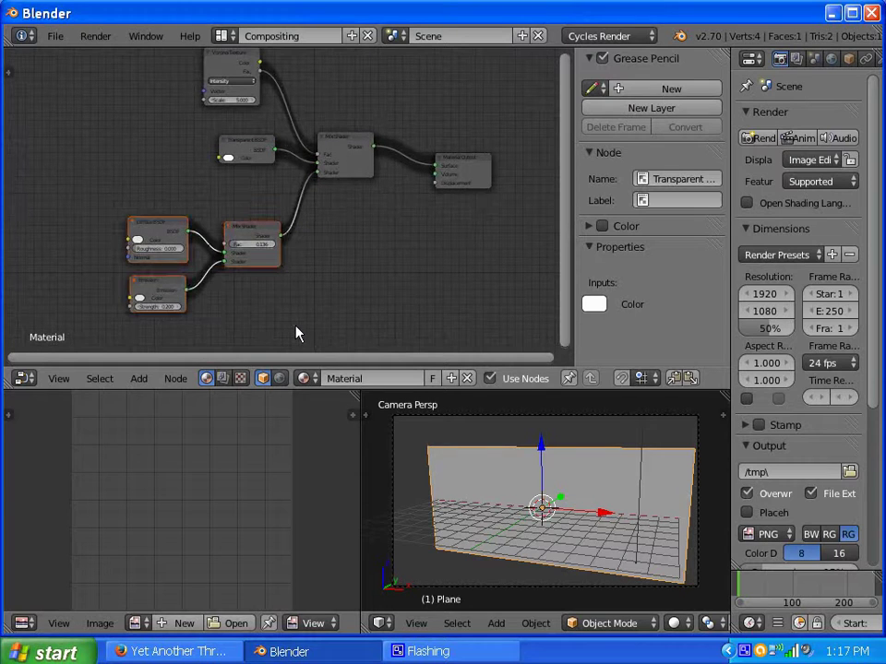
pyautogui.press('g')
pyautogui.click(289, 297)
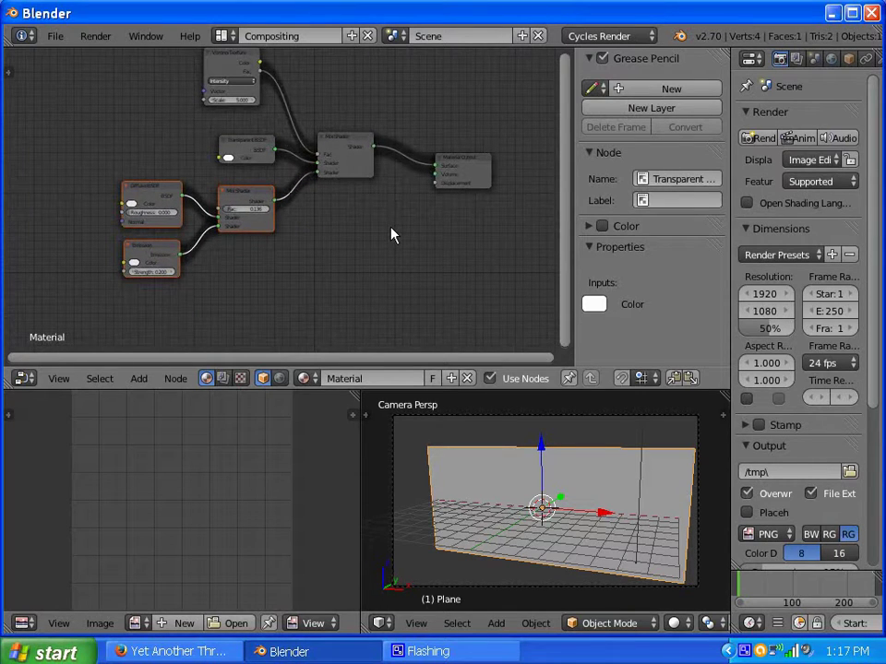
pyautogui.press('a')
# - Raise the factor of the Mix Shader that combines Diffuse BSDF and Emission to 0.3
pyautogui.moveTo(357, 194); pyautogui.dragTo(375, 302, button='middle')
pyautogui.scroll(2, 375, 302)
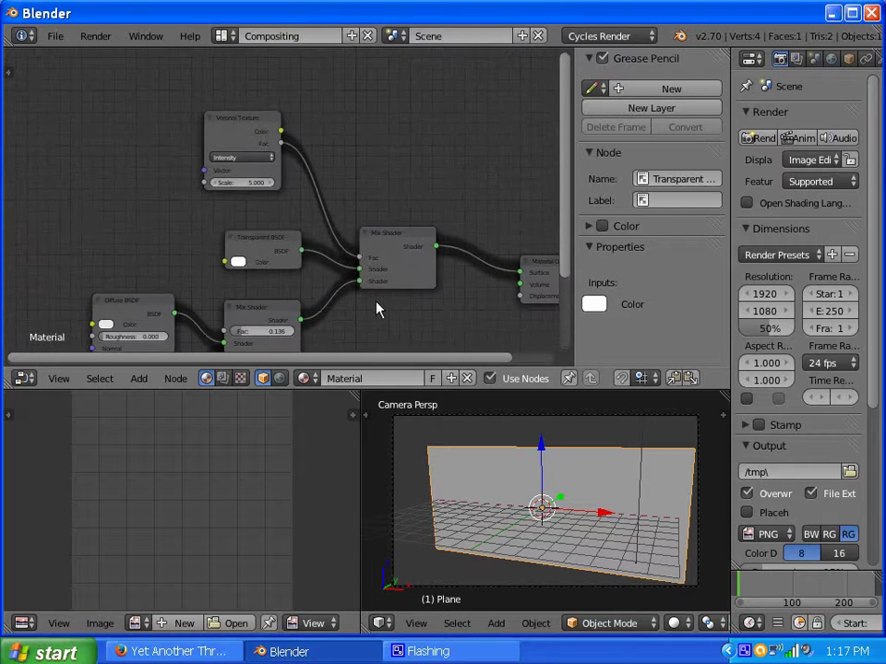
pyautogui.scroll(1, 277, 195)
pyautogui.scroll(-2, 296, 138)
pyautogui.scroll(3, 285, 297)
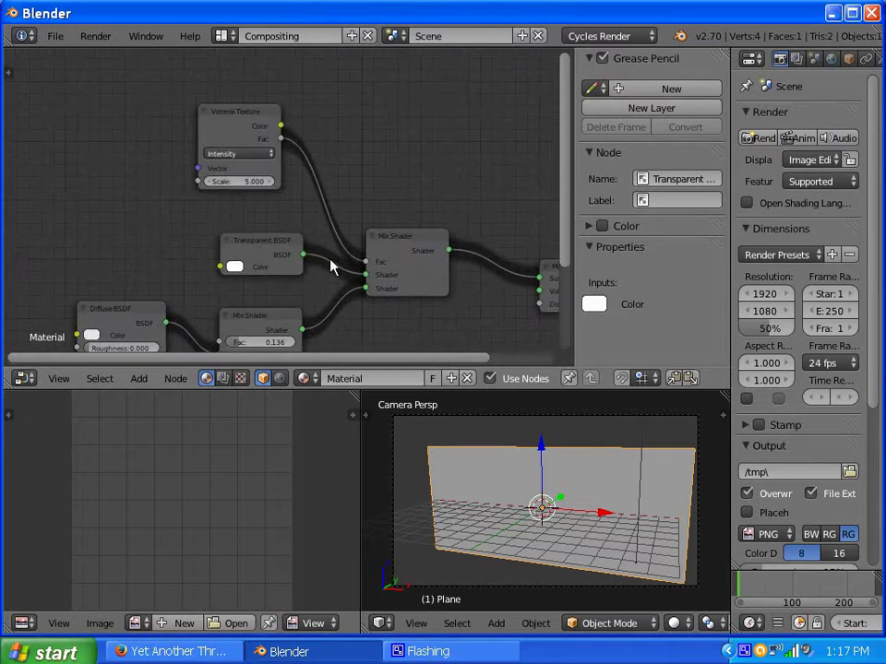
pyautogui.scroll(1, 355, 260)
pyautogui.moveTo(391, 250); pyautogui.dragTo(301, 91, button='middle')
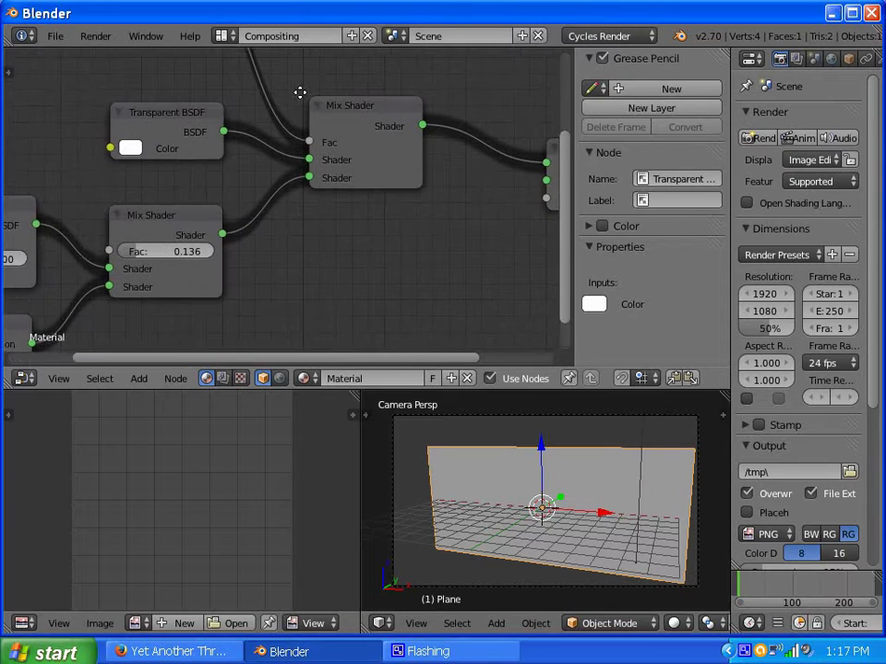
pyautogui.scroll(-2, 154, 179)
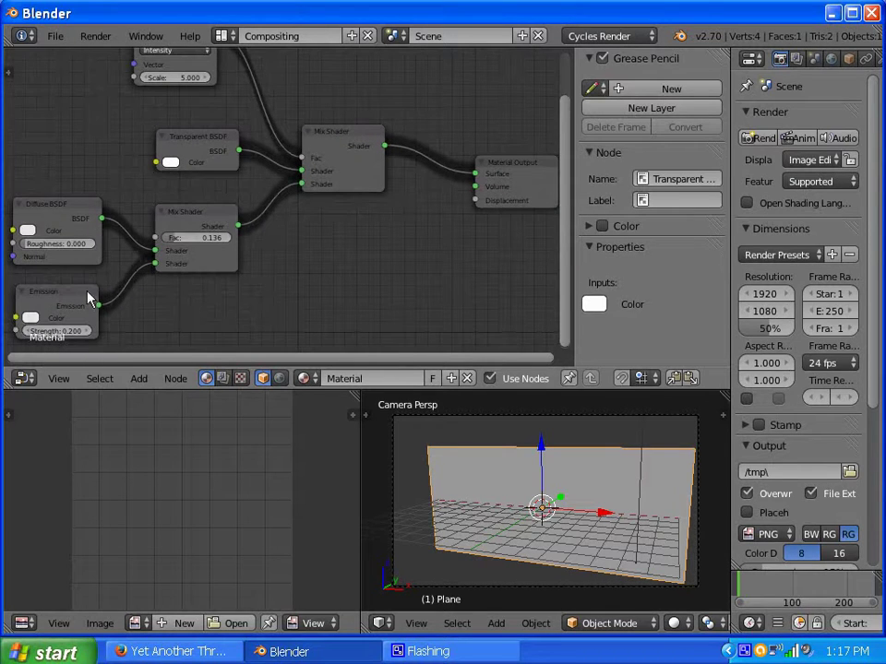
pyautogui.scroll(2, 164, 287)
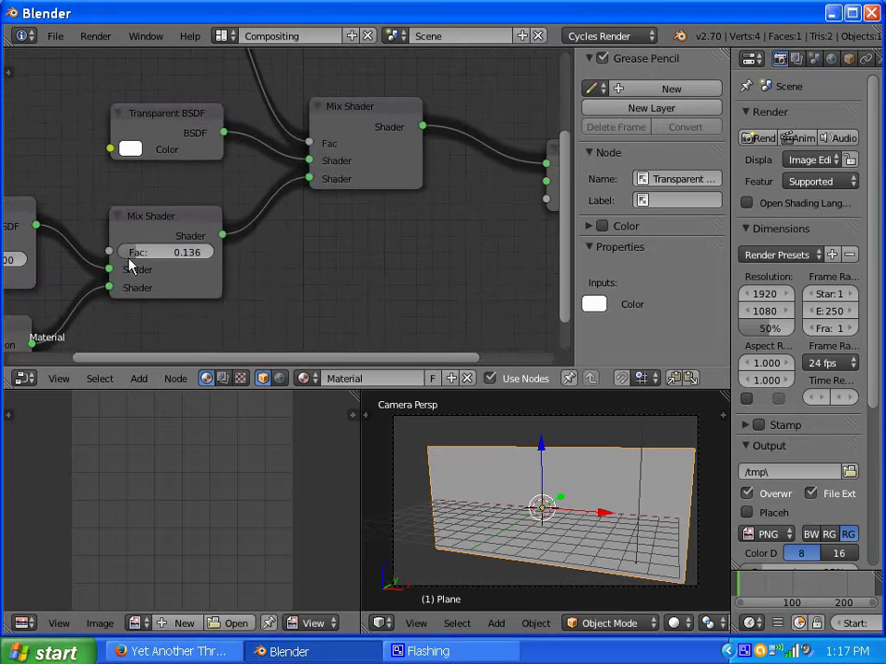
pyautogui.moveTo(160, 257); pyautogui.dragTo(155, 258)
pyautogui.scroll(-4, 293, 255)
# - Render the plane again in the Default layout to check the swapped shaders and new mix factor, returning to Compositing
pyautogui.click(223, 37)
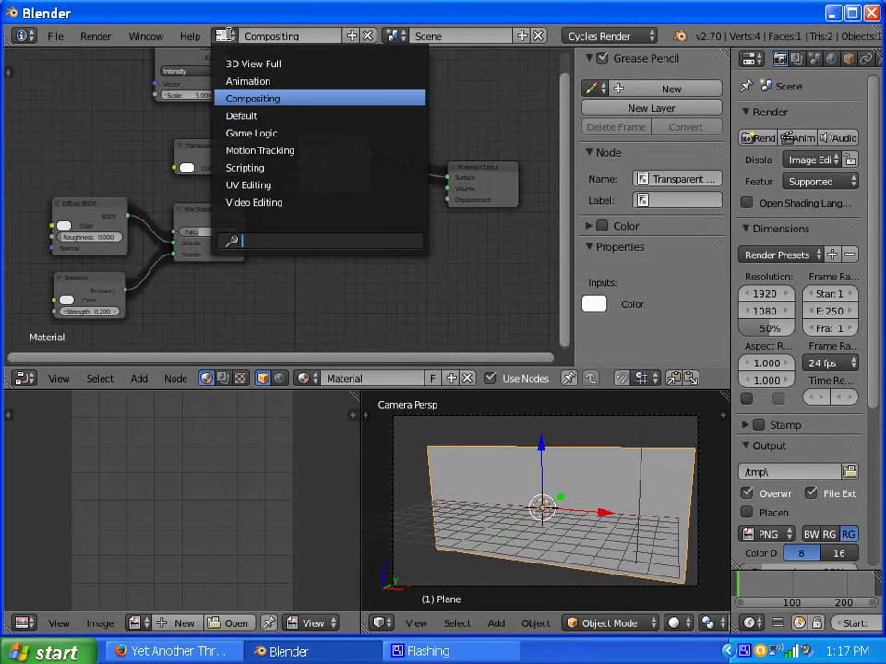
pyautogui.click(250, 116)
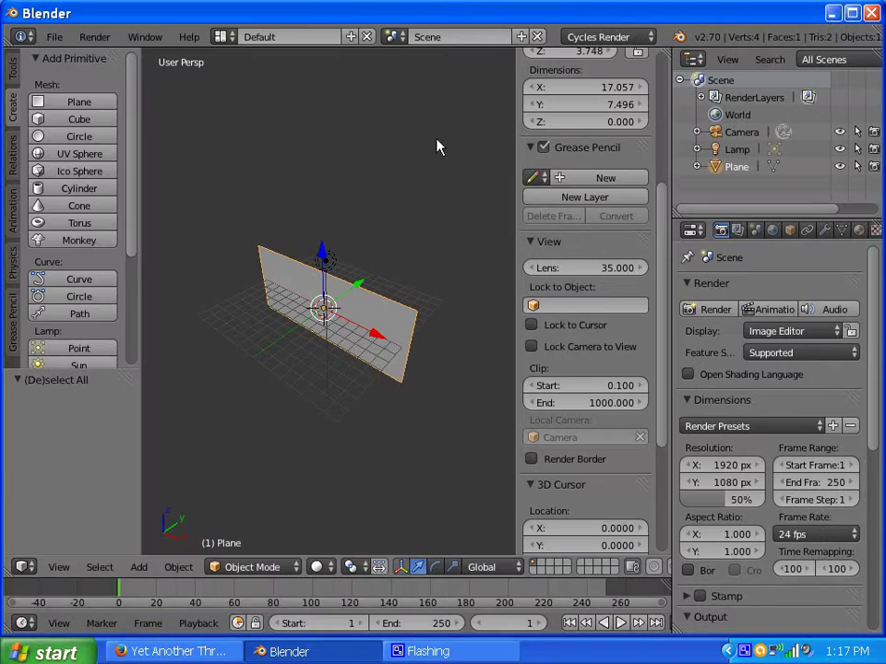
pyautogui.click(723, 309)
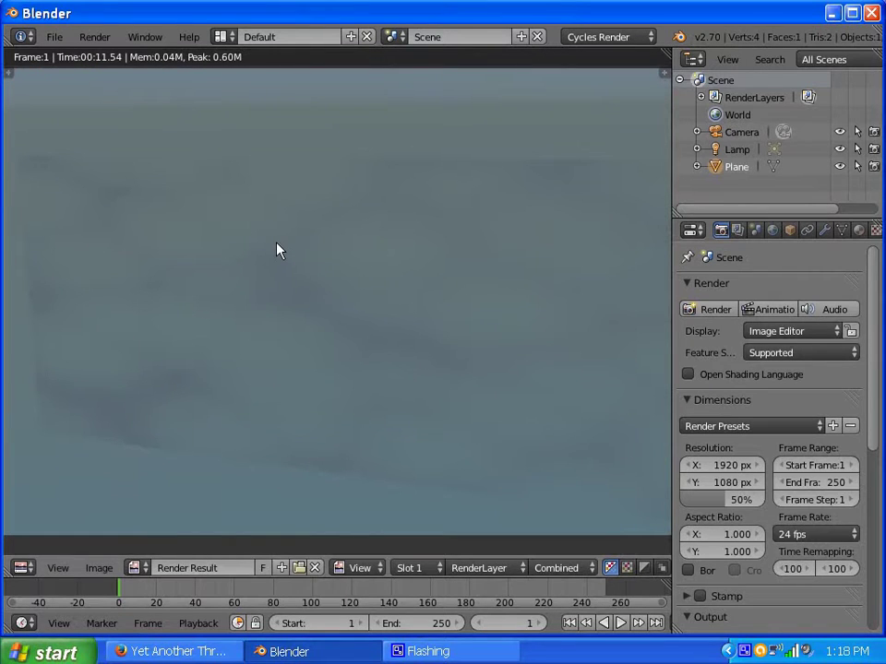
pyautogui.press('Escape')
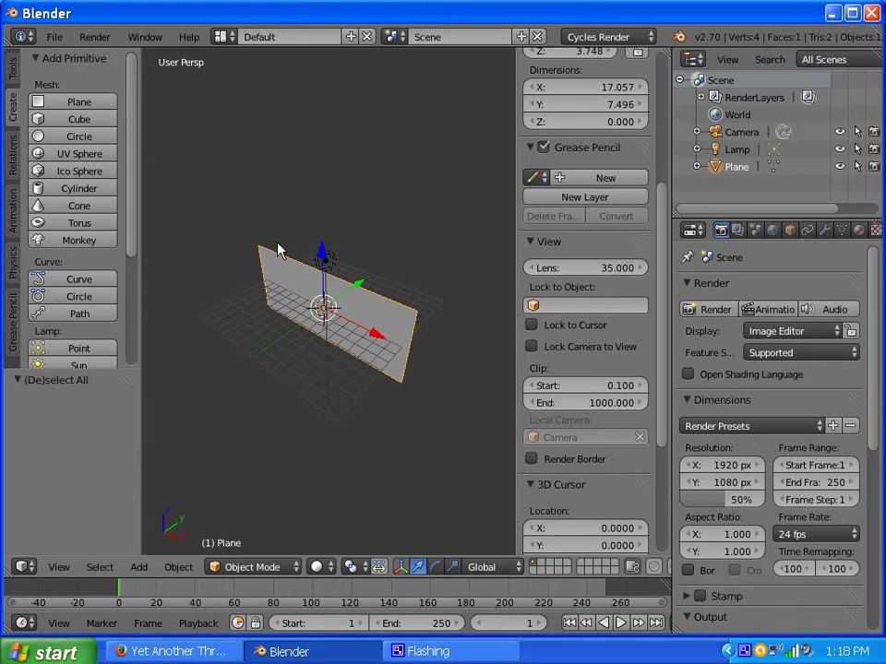
pyautogui.click(222, 43)
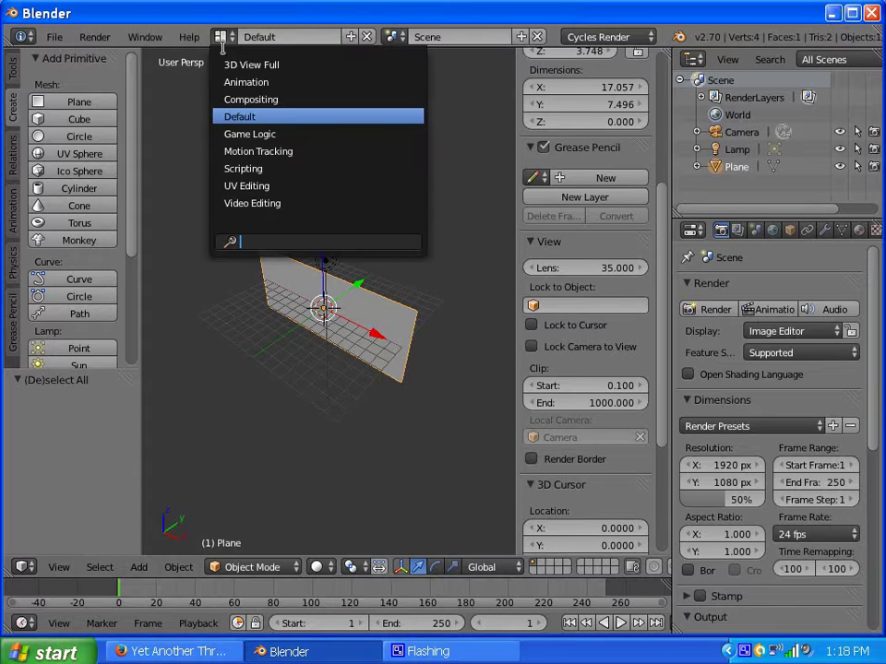
pyautogui.click(236, 97)
# - Replace the first Mix Shader's link into the second's lower Shader input with the Transparent BSDF, and move that node down
pyautogui.scroll(2, 194, 178)
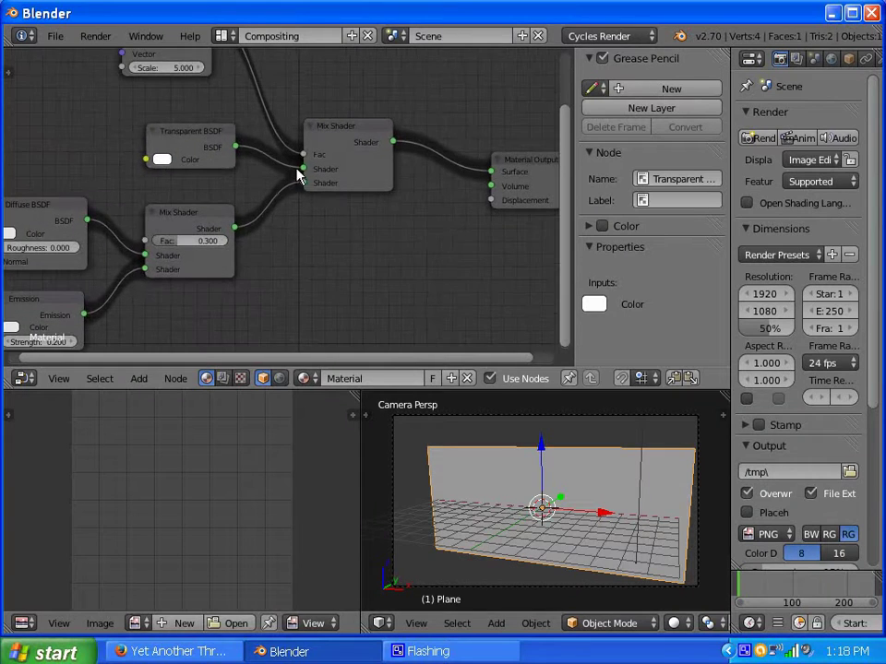
pyautogui.moveTo(304, 183); pyautogui.dragTo(294, 184)
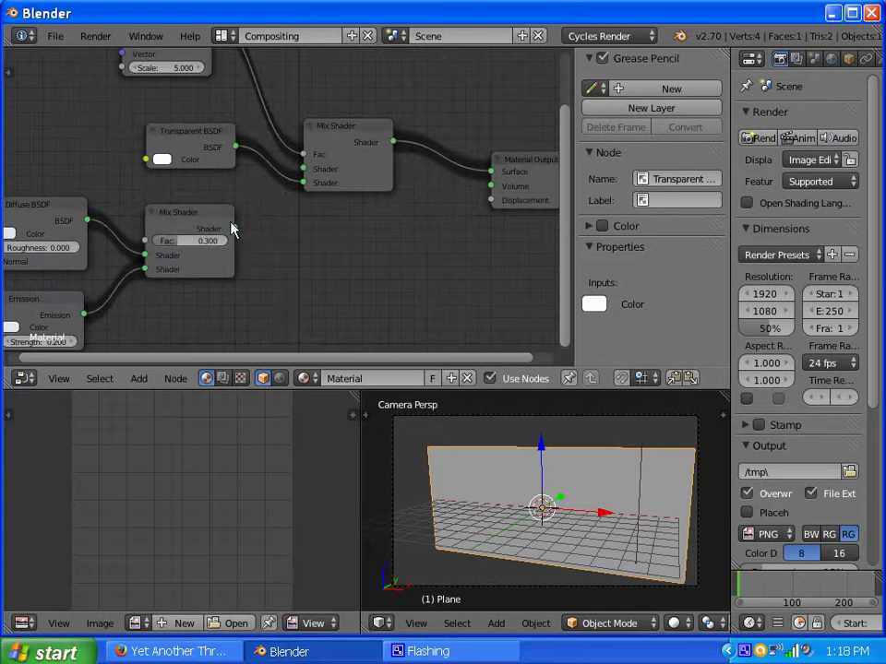
pyautogui.scroll(-3, 171, 196)
pyautogui.scroll(2, 166, 175)
pyautogui.moveTo(203, 147); pyautogui.dragTo(277, 288)
pyautogui.scroll(-2, 143, 199)
pyautogui.scroll(2, 85, 214)
pyautogui.scroll(-1, 86, 214)
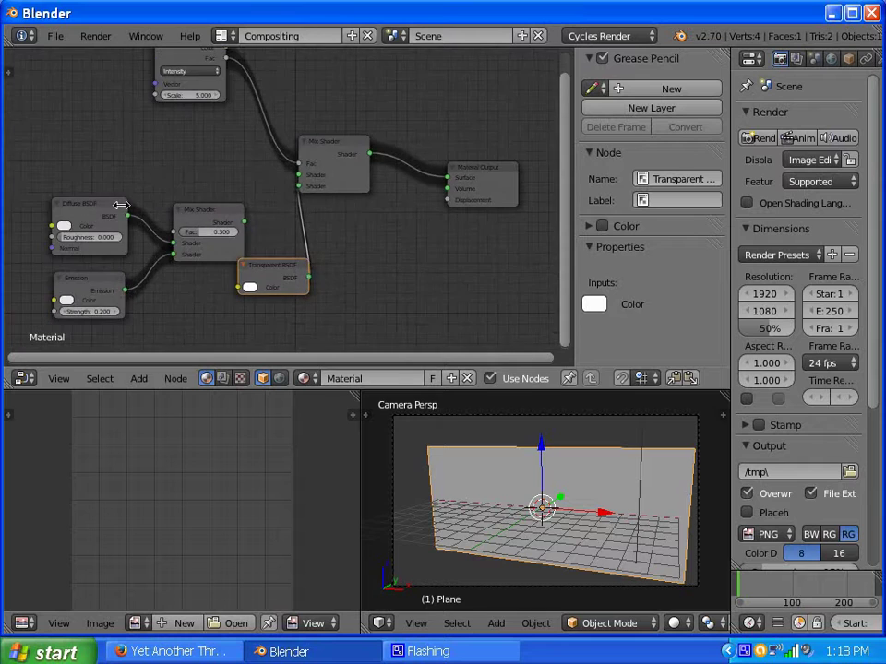
# - Move the Diffuse BSDF, Emission, first Mix Shader and Transparent BSDF nodes together up and away from the second Mix Shader
pyautogui.moveTo(86, 214); pyautogui.dragTo(196, 186, button='middle')
pyautogui.moveTo(162, 171); pyautogui.dragTo(299, 310)
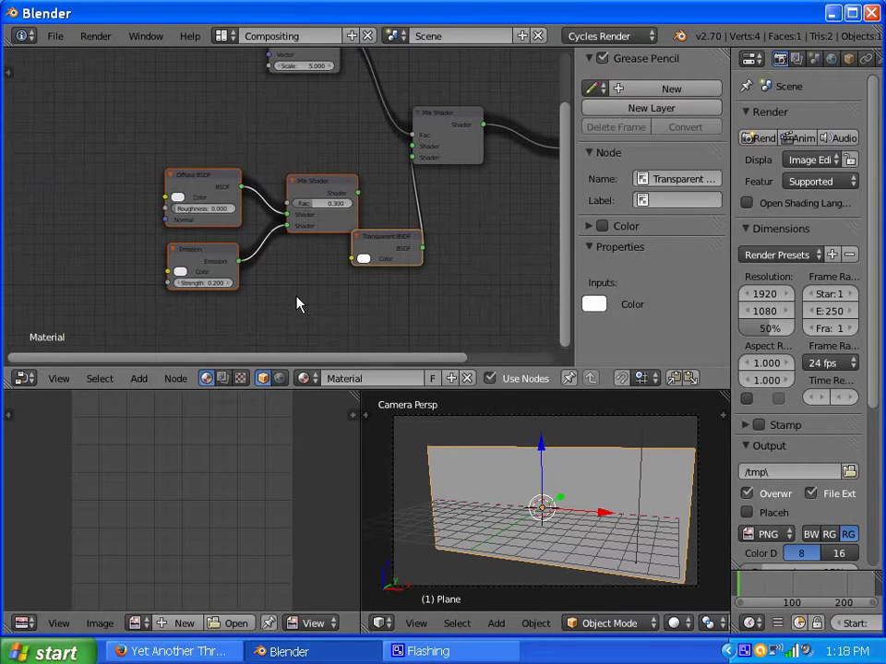
pyautogui.press('g')
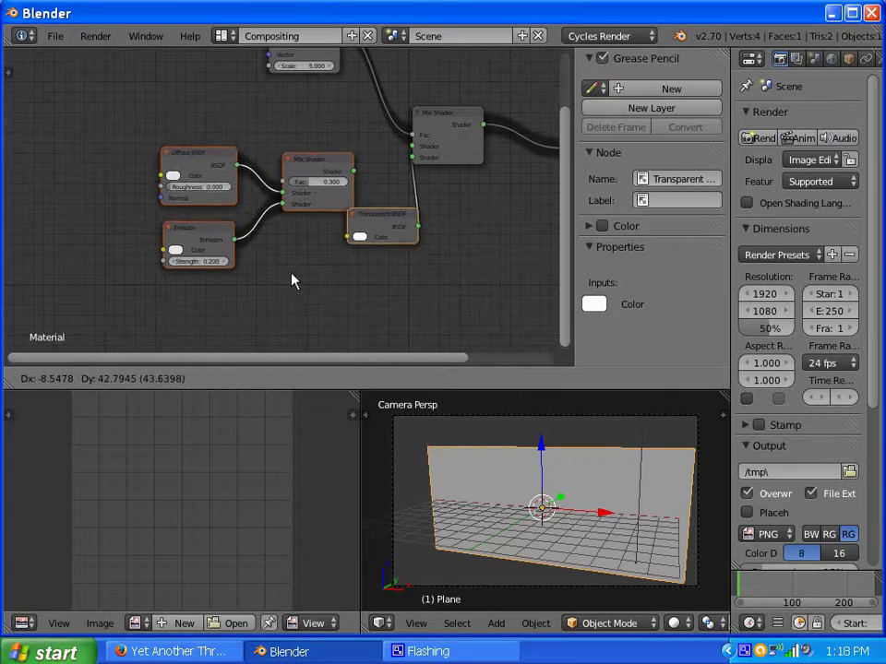
pyautogui.click(265, 233)
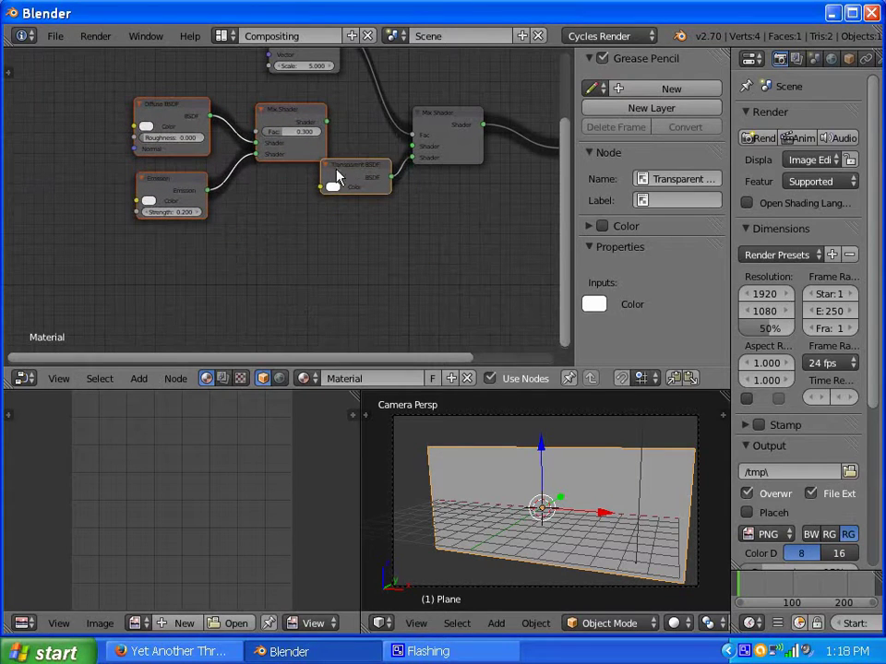
# - Move the Transparent BSDF below the first Mix Shader and link that Mix Shader into the second one's upper Shader input
pyautogui.moveTo(358, 174); pyautogui.dragTo(325, 209)
pyautogui.moveTo(324, 122); pyautogui.dragTo(414, 149)
pyautogui.scroll(2, 432, 243)
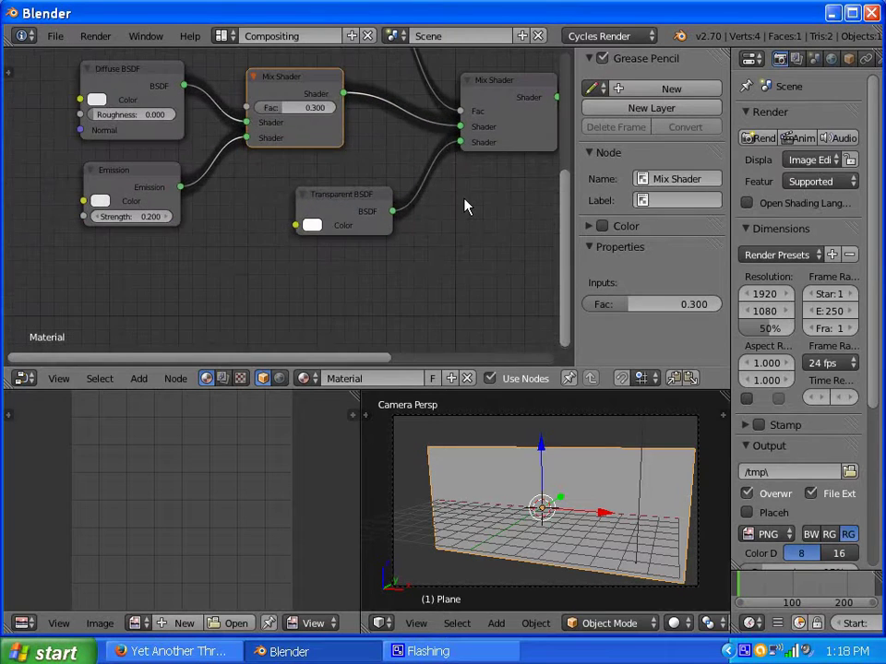
pyautogui.moveTo(467, 204); pyautogui.dragTo(396, 298, button='middle')
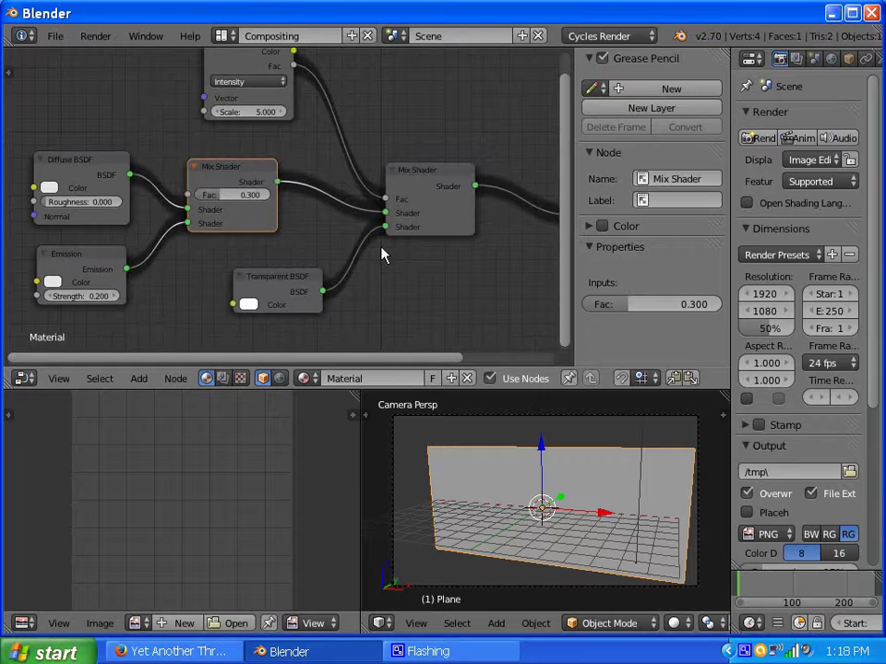
pyautogui.scroll(-2, 384, 254)
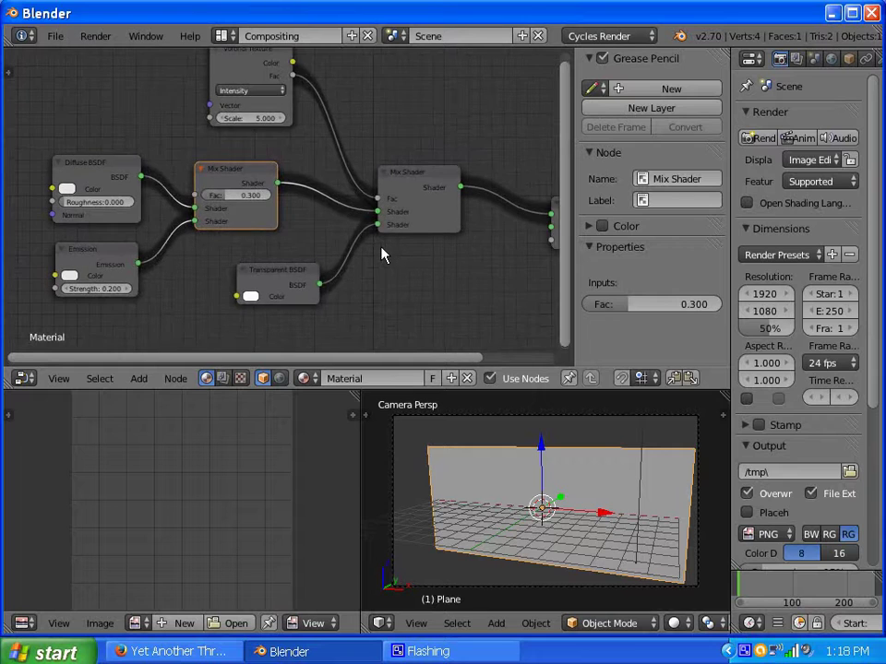
pyautogui.click(224, 35)
pyautogui.click(256, 111)
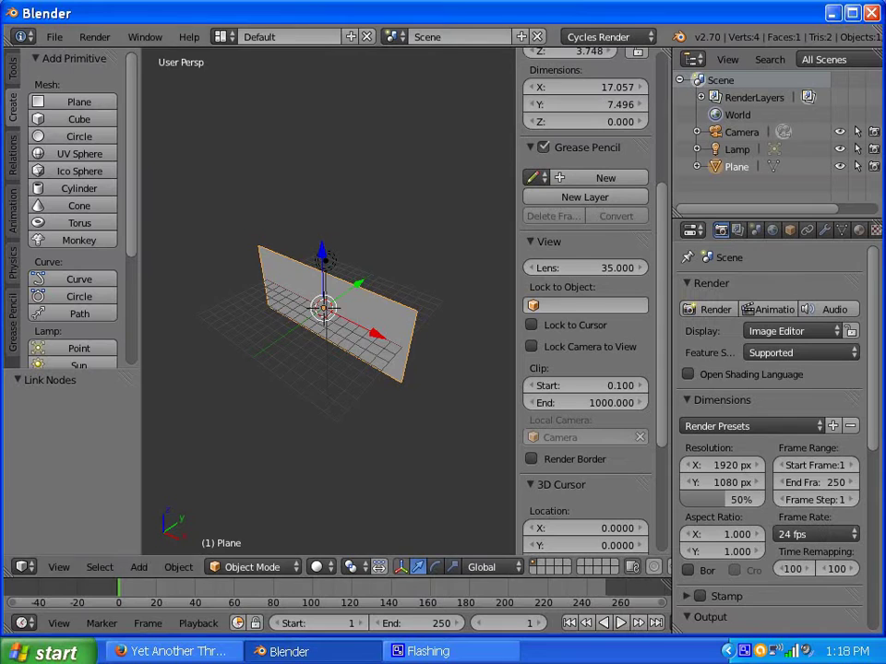
pyautogui.click(221, 37)
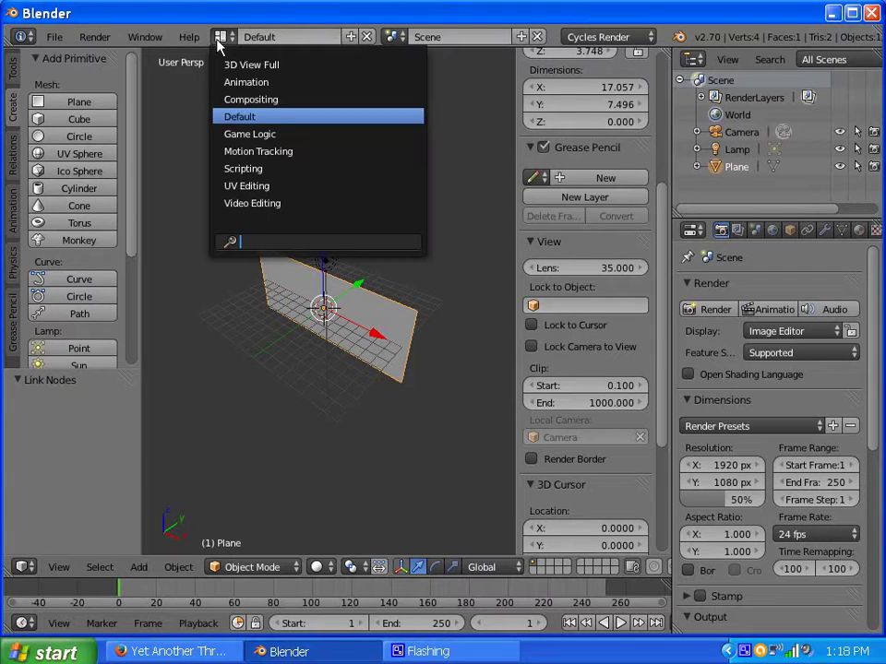
pyautogui.click(244, 99)
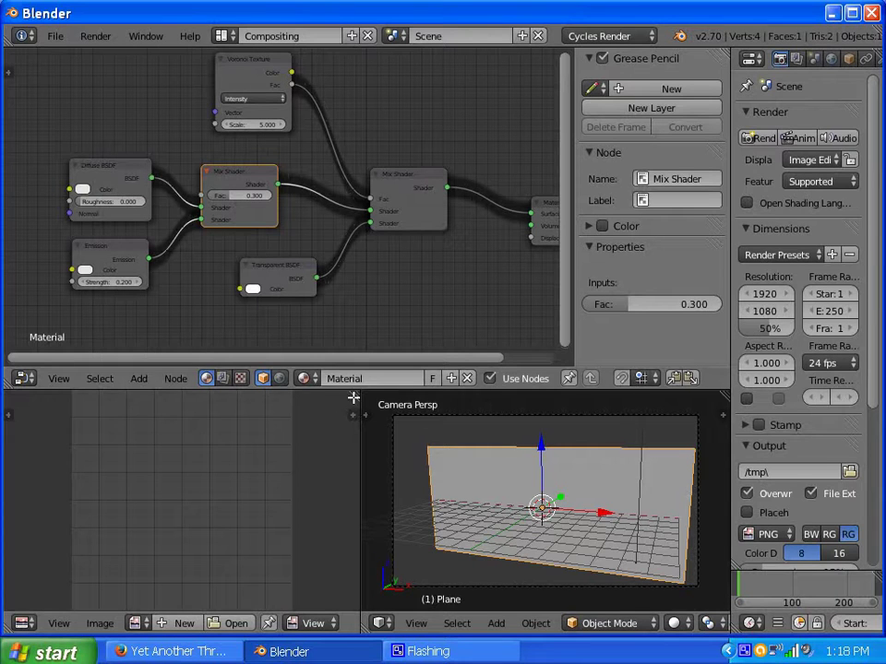
# - Extend the 3D view over the empty image editor area and show the plane through the camera in Rendered shading
pyautogui.moveTo(354, 398); pyautogui.dragTo(340, 438)
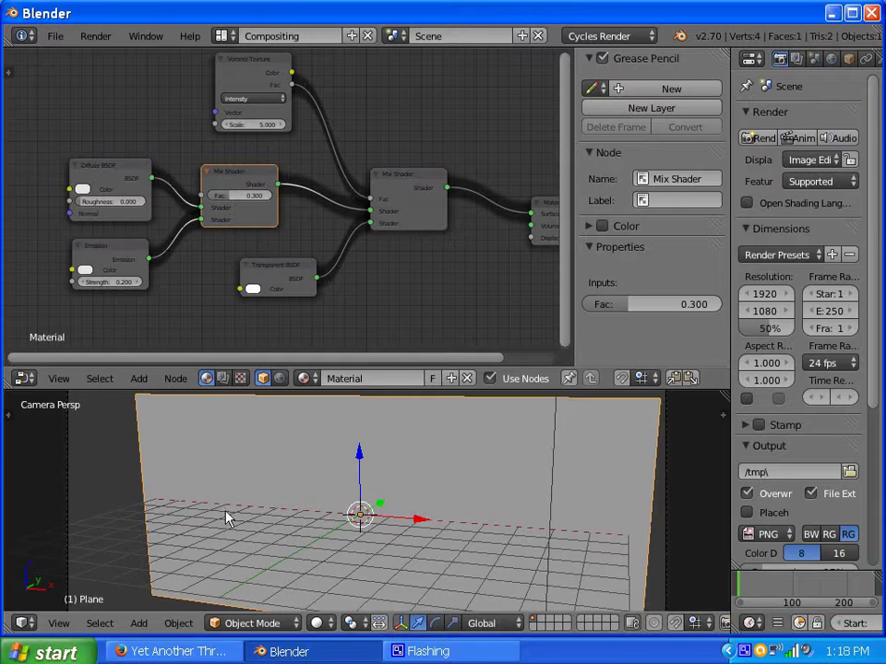
pyautogui.scroll(-2, 308, 570)
pyautogui.press('KP_0')
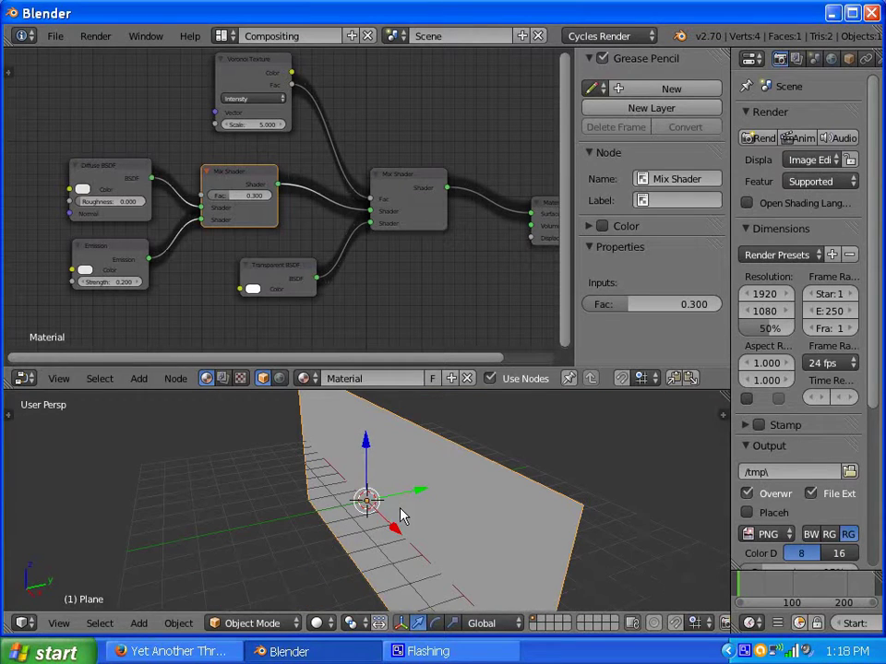
pyautogui.press('KP_0')
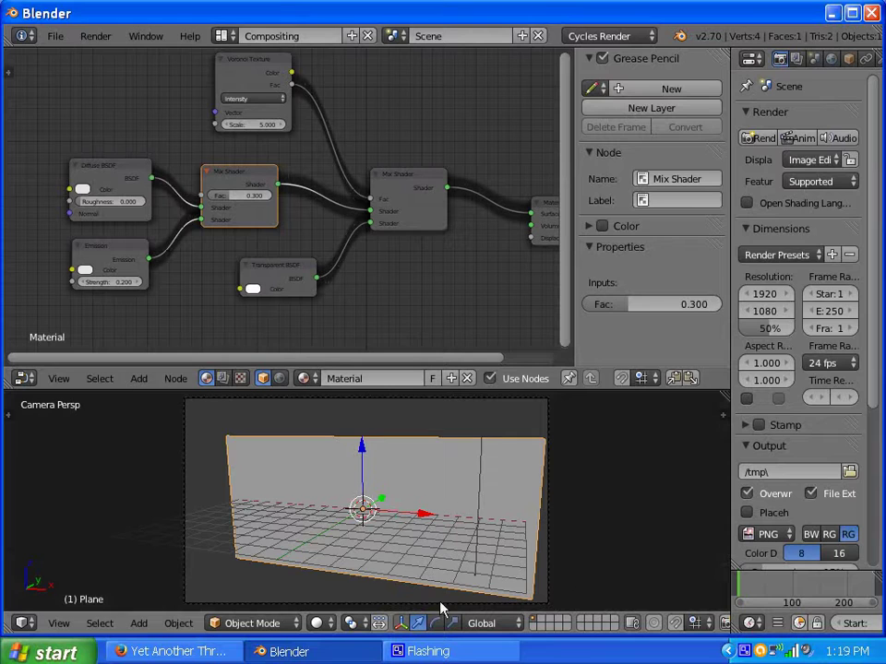
pyautogui.click(318, 622)
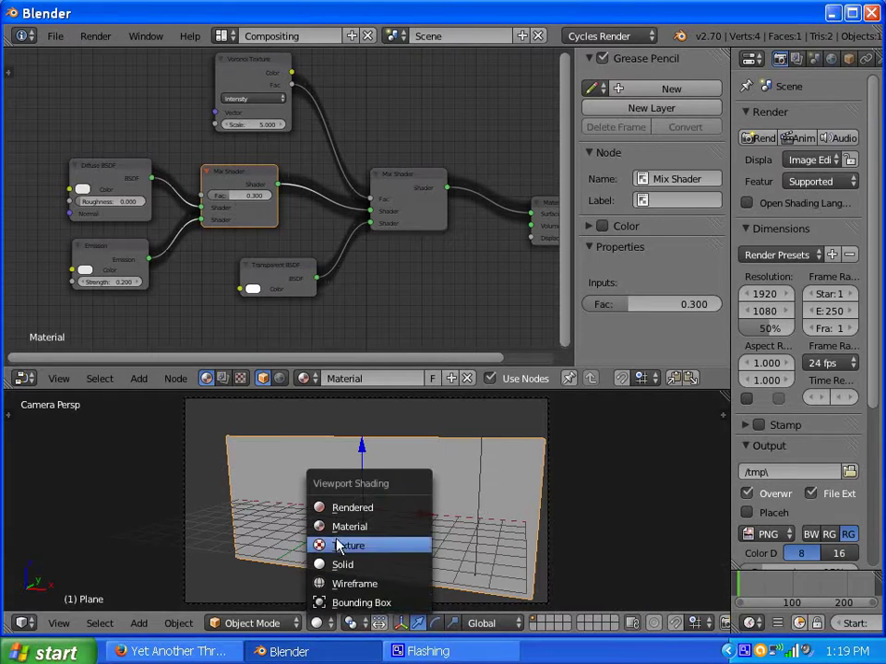
pyautogui.click(343, 509)
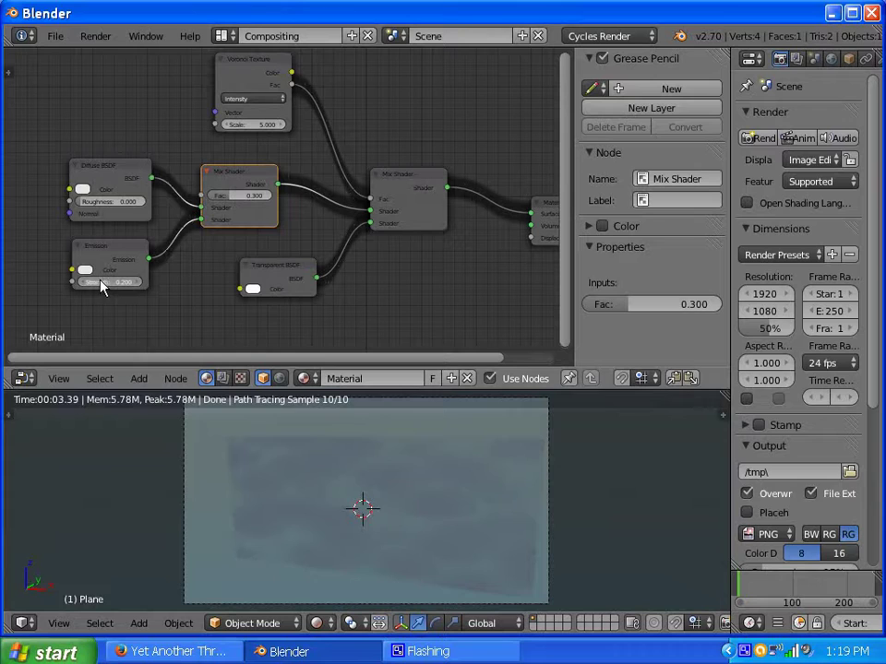
# - Raise the Emission strength to 0.9 and the first Mix Shader's factor to 0.527
pyautogui.moveTo(101, 282); pyautogui.dragTo(104, 282)
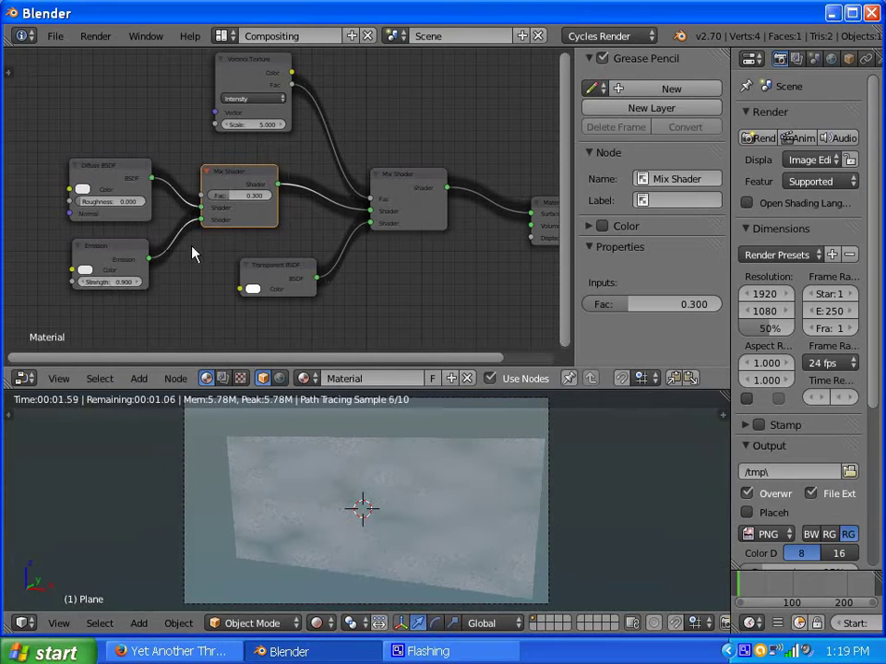
pyautogui.moveTo(234, 202); pyautogui.dragTo(247, 204)
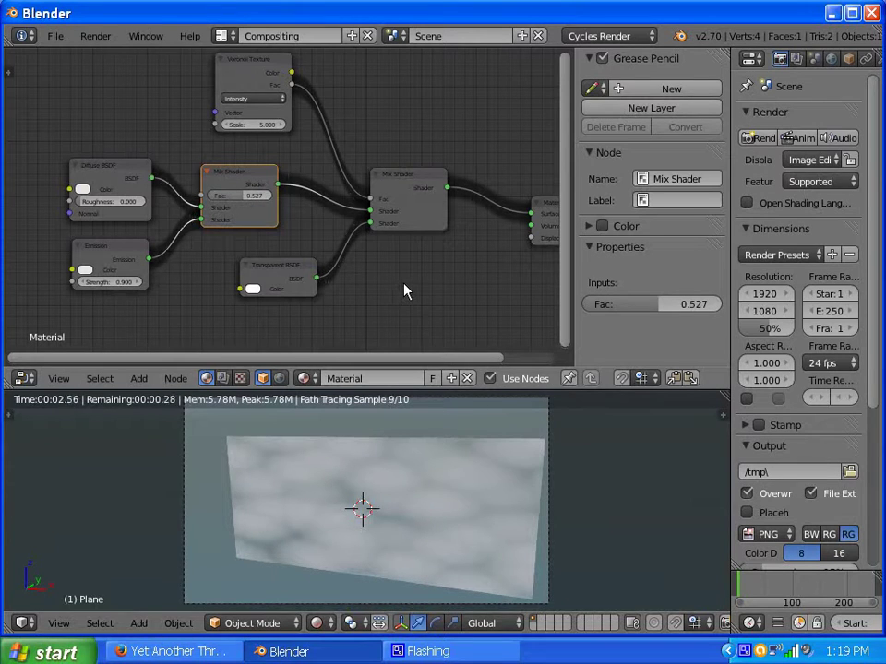
# - Move the Voronoi Texture node up and to the left, farther from the shader nodes
pyautogui.scroll(1, 397, 294)
pyautogui.moveTo(318, 274); pyautogui.dragTo(441, 359, button='middle')
pyautogui.scroll(-1, 277, 166)
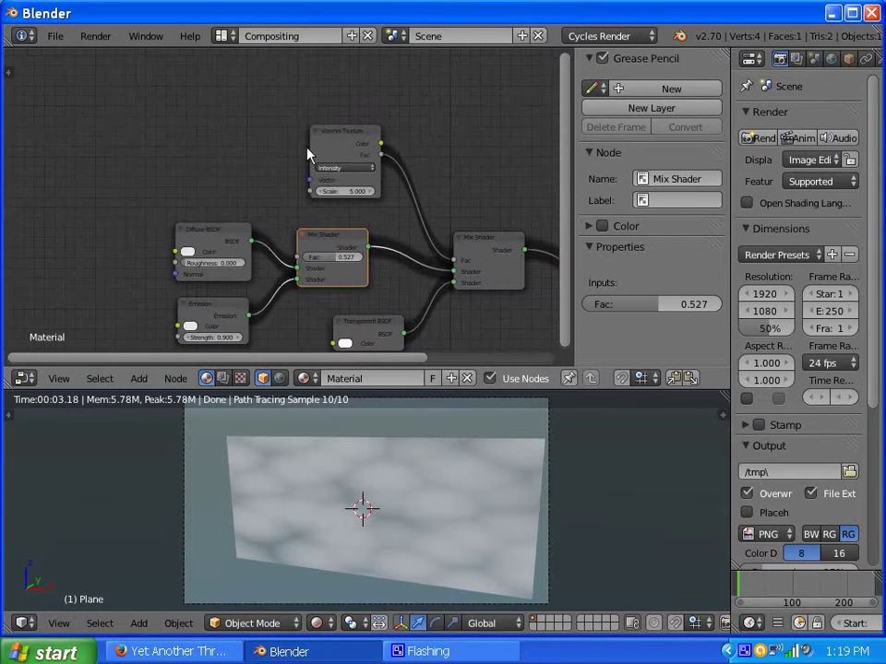
pyautogui.click(321, 141)
pyautogui.moveTo(321, 141); pyautogui.dragTo(289, 117)
# - Add a Texture Coordinate node in the empty space to the left of the Voronoi Texture
pyautogui.moveTo(80, 175); pyautogui.dragTo(195, 200, button='middle')
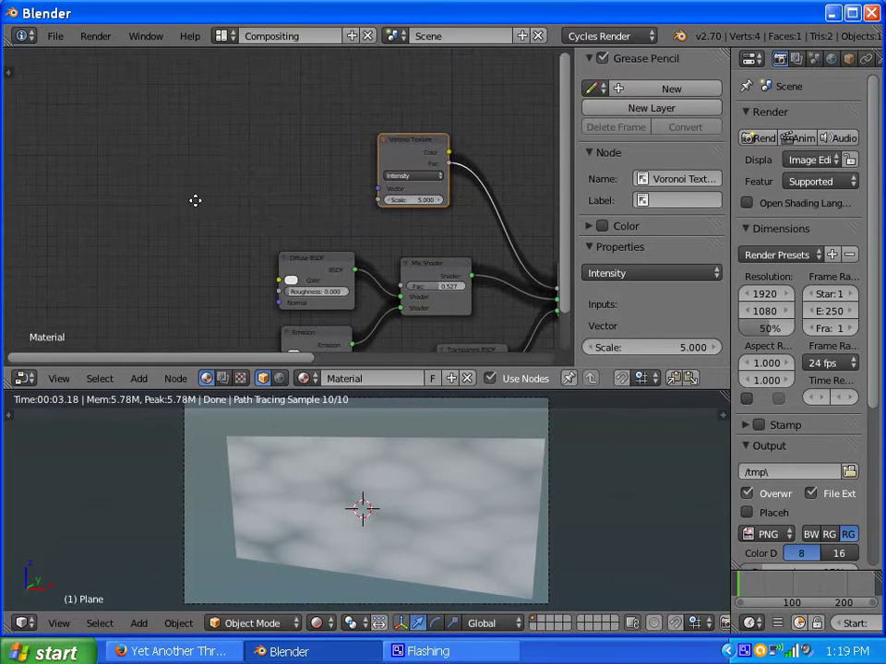
pyautogui.click(138, 378)
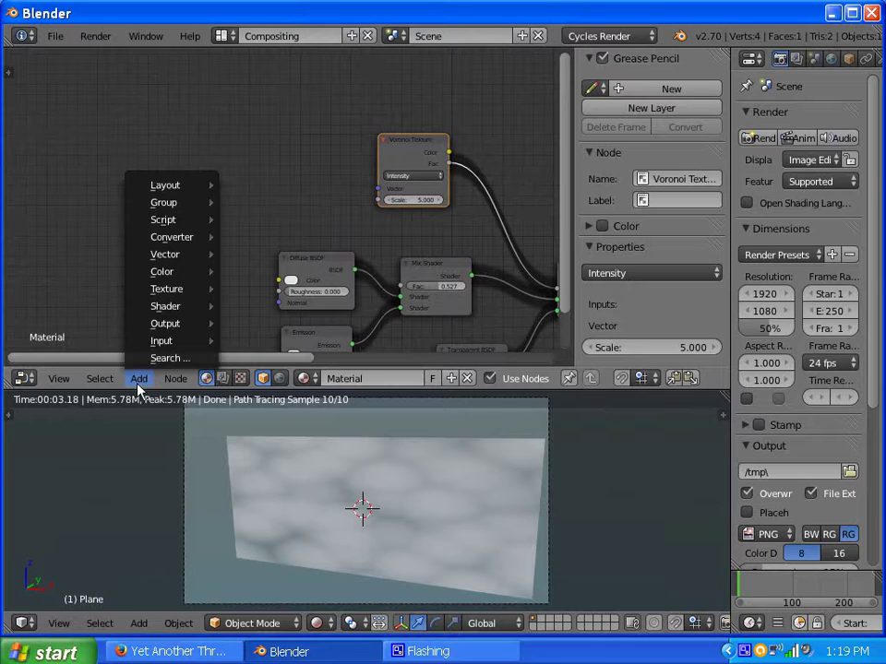
pyautogui.moveTo(161, 343)
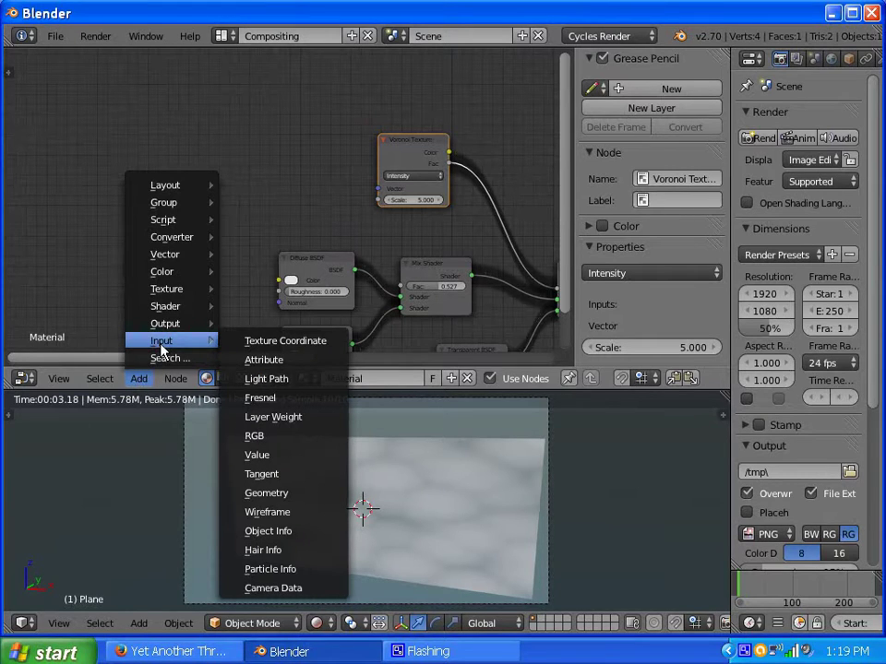
pyautogui.click(247, 341)
pyautogui.click(120, 100)
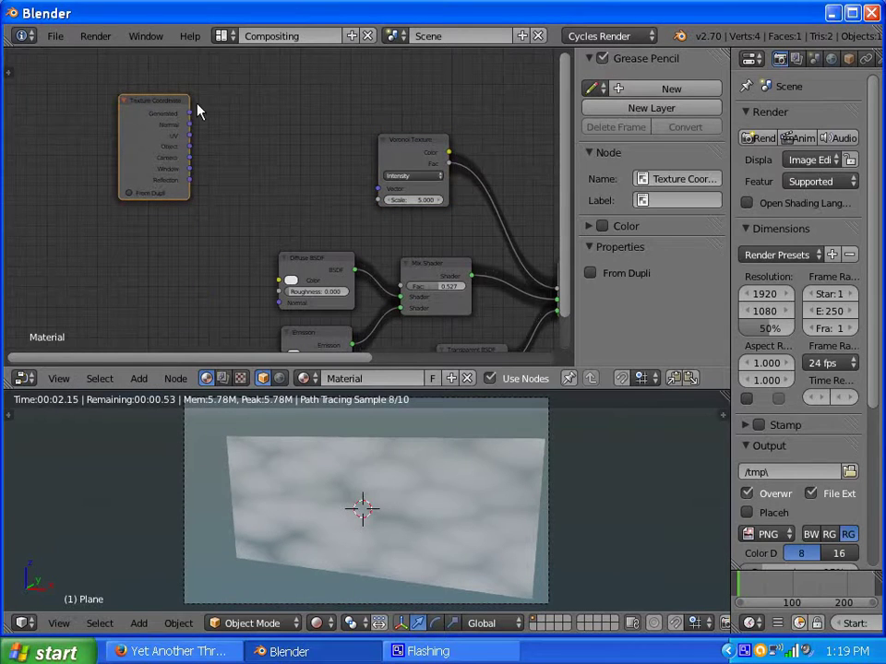
# - Add a Mapping node between the Texture Coordinate and Voronoi Texture nodes
pyautogui.scroll(2, 310, 143)
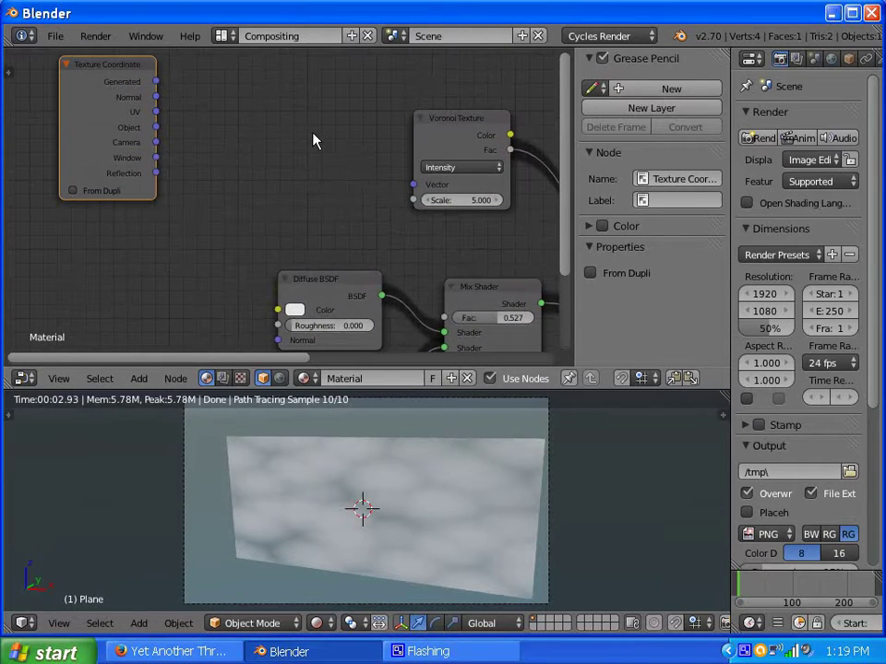
pyautogui.click(138, 378)
pyautogui.moveTo(170, 241)
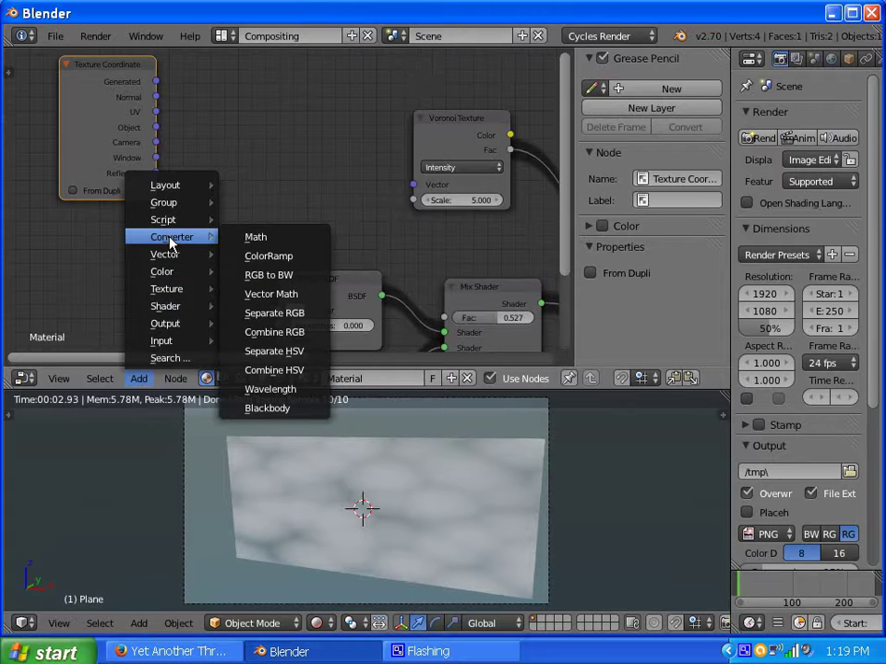
pyautogui.moveTo(211, 254)
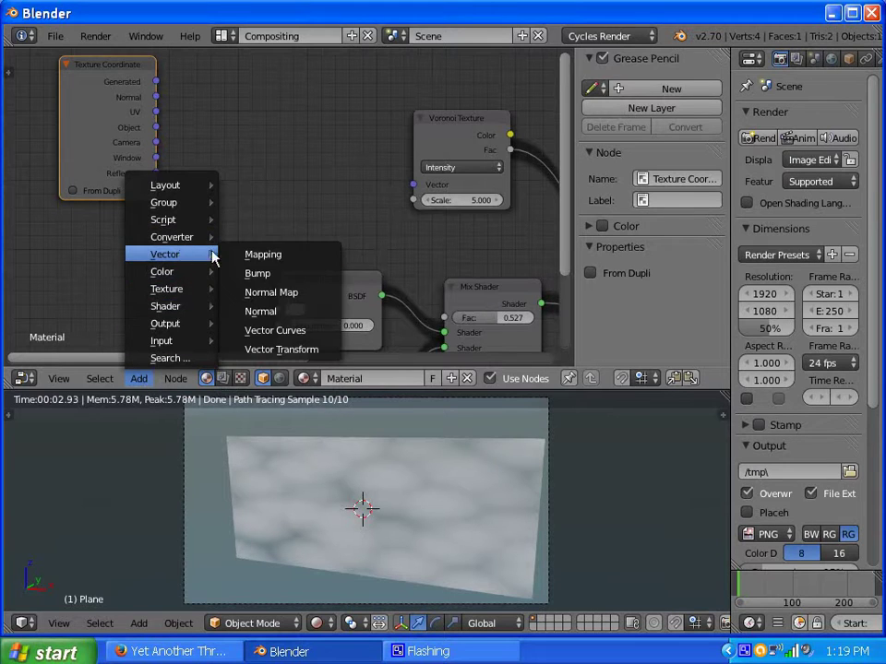
pyautogui.click(260, 254)
pyautogui.click(134, 42)
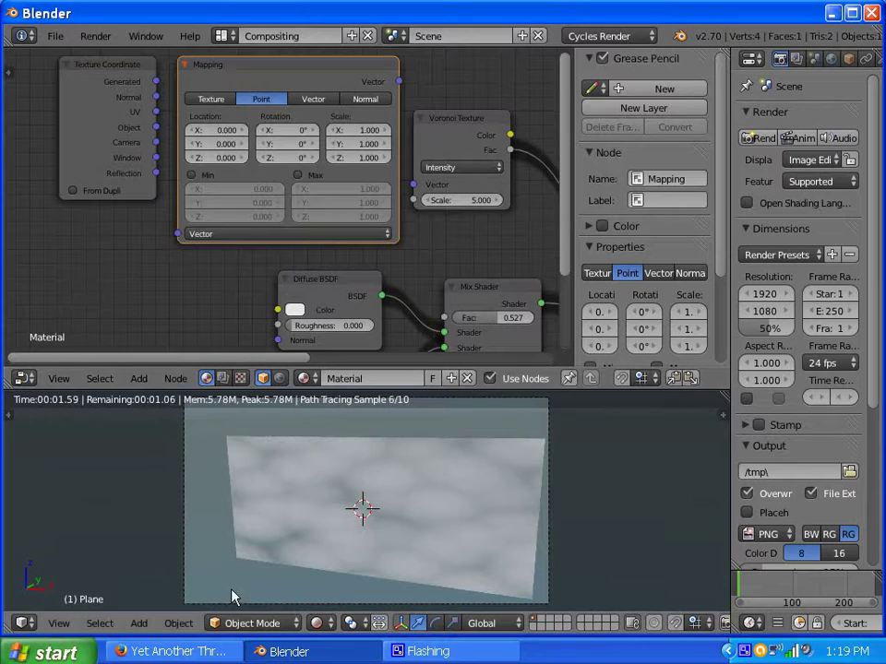
# - Enlarge the plane in the rendered camera preview and hide the node editor's properties sidebar
pyautogui.scroll(-3, 232, 598)
pyautogui.scroll(4, 362, 550)
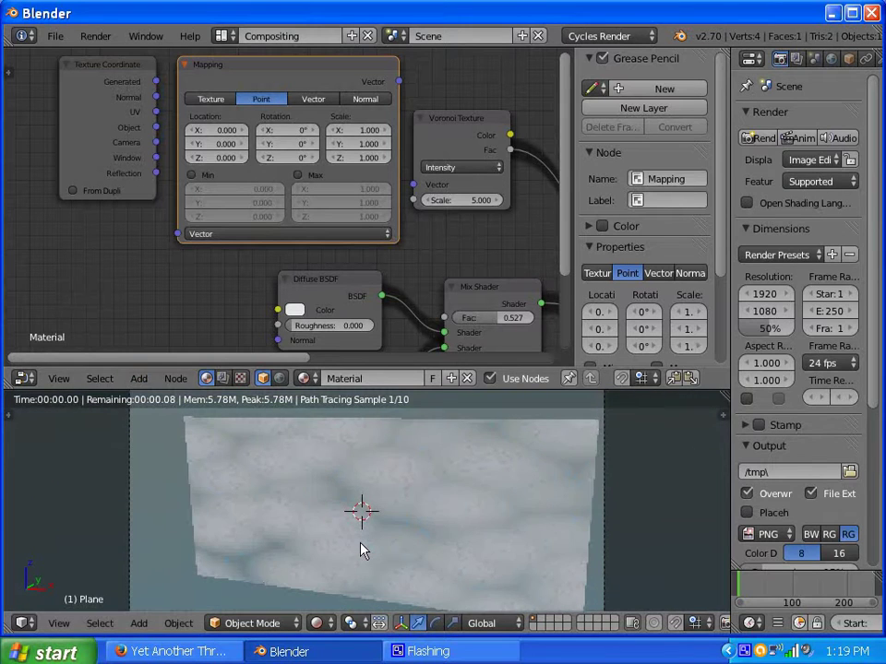
pyautogui.scroll(-3, 156, 265)
pyautogui.moveTo(163, 265); pyautogui.dragTo(243, 371, button='middle')
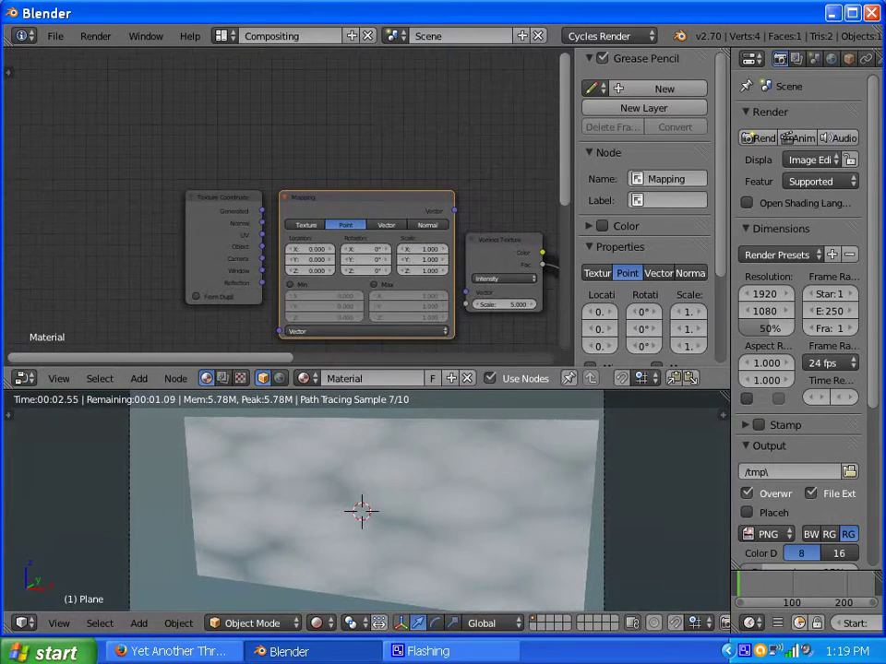
pyautogui.scroll(-2, 277, 166)
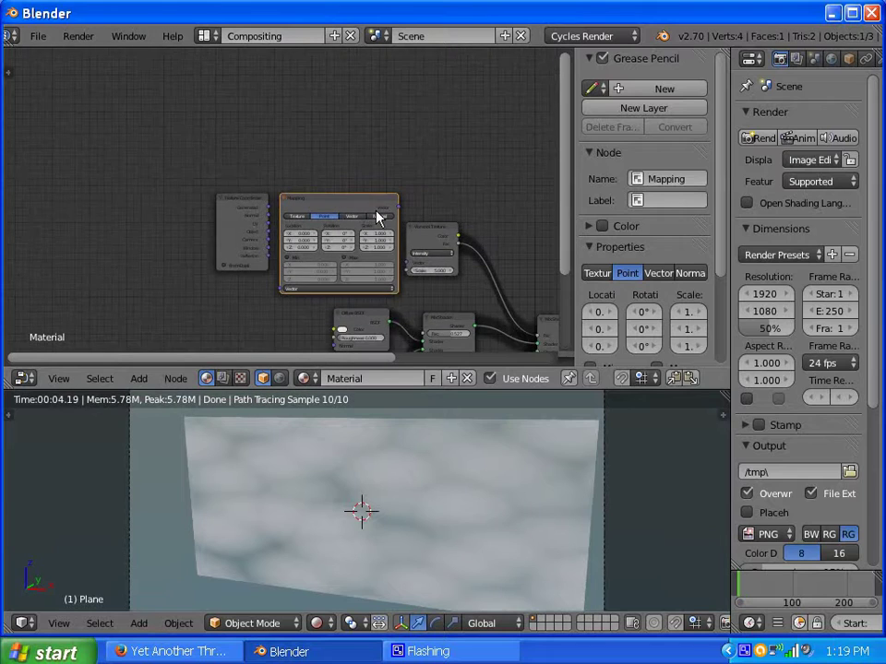
pyautogui.scroll(1, 376, 216)
pyautogui.press('n')
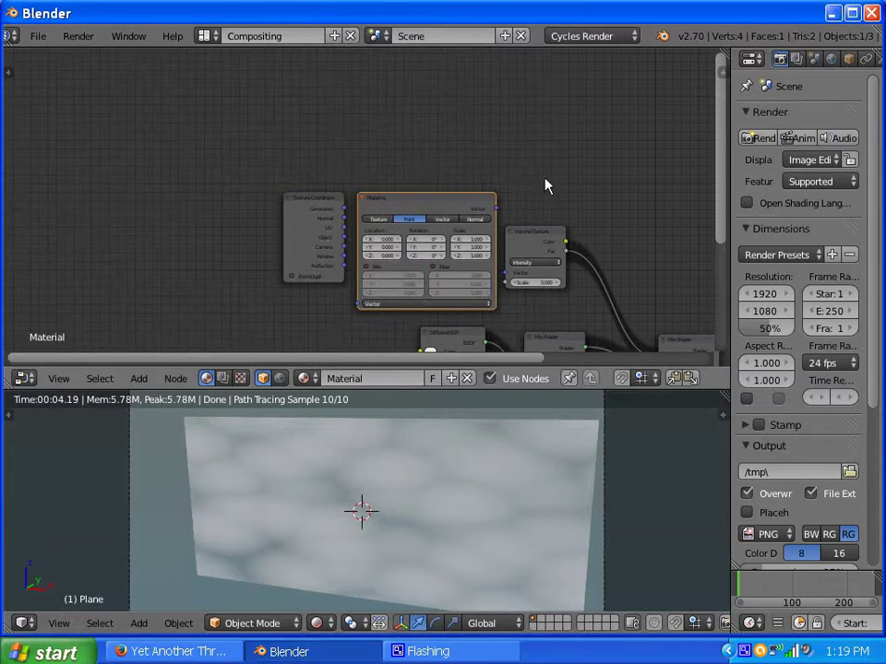
# - Move the Texture Coordinate and Mapping nodes left to leave gaps between them and the Voronoi Texture
pyautogui.scroll(3, 489, 183)
pyautogui.moveTo(551, 150); pyautogui.dragTo(498, 77, button='middle')
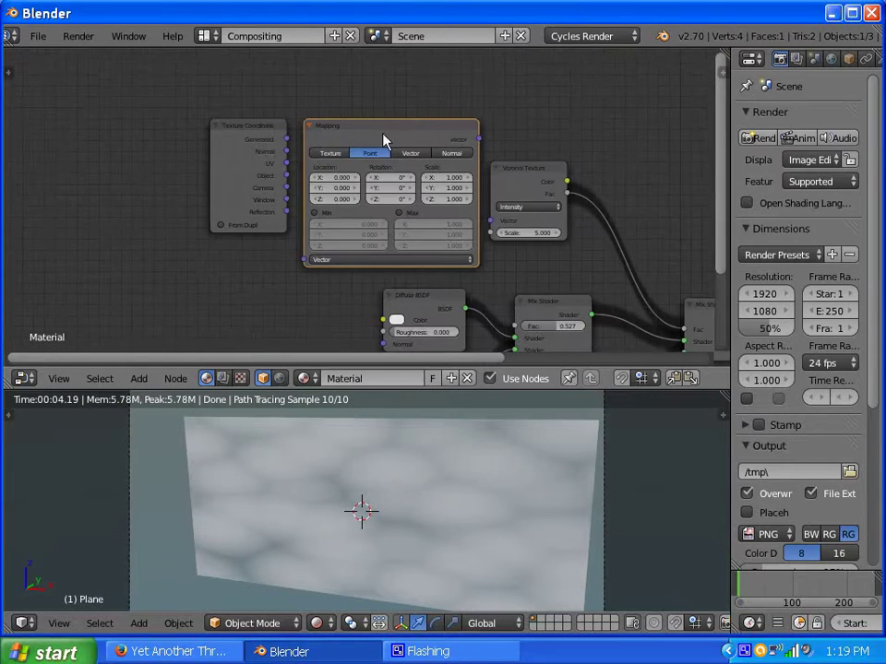
pyautogui.moveTo(247, 149); pyautogui.dragTo(129, 150)
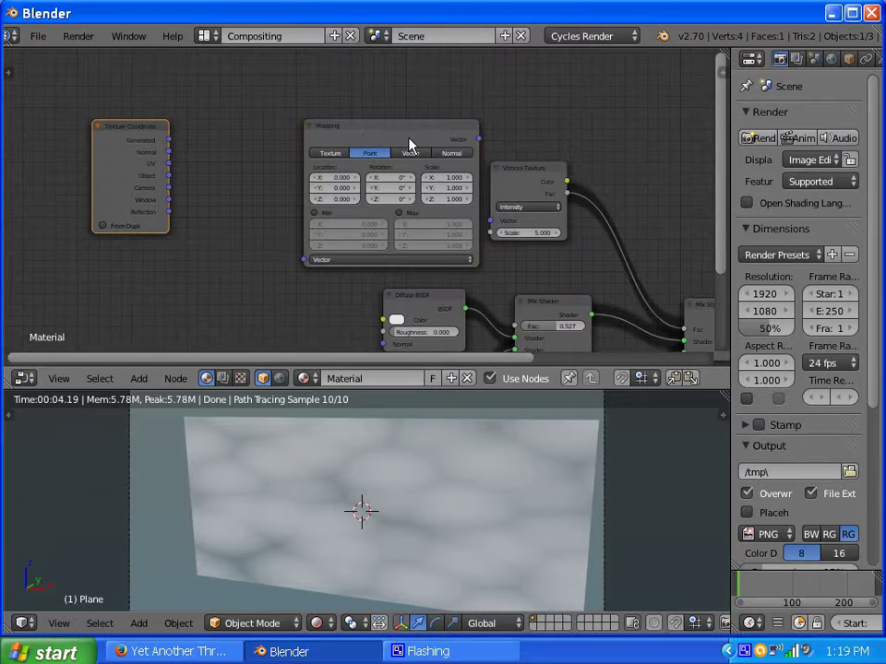
pyautogui.moveTo(409, 146); pyautogui.dragTo(308, 143)
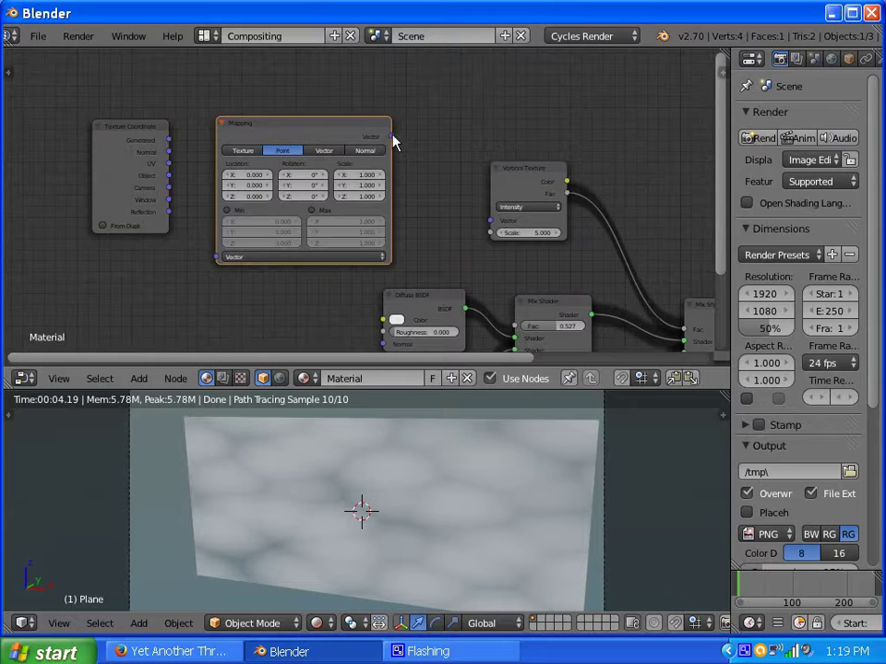
# - Link the Mapping node's output to the Voronoi Texture's Vector input and the Generated coordinates to the Mapping node's Vector input
pyautogui.moveTo(392, 137); pyautogui.dragTo(490, 222)
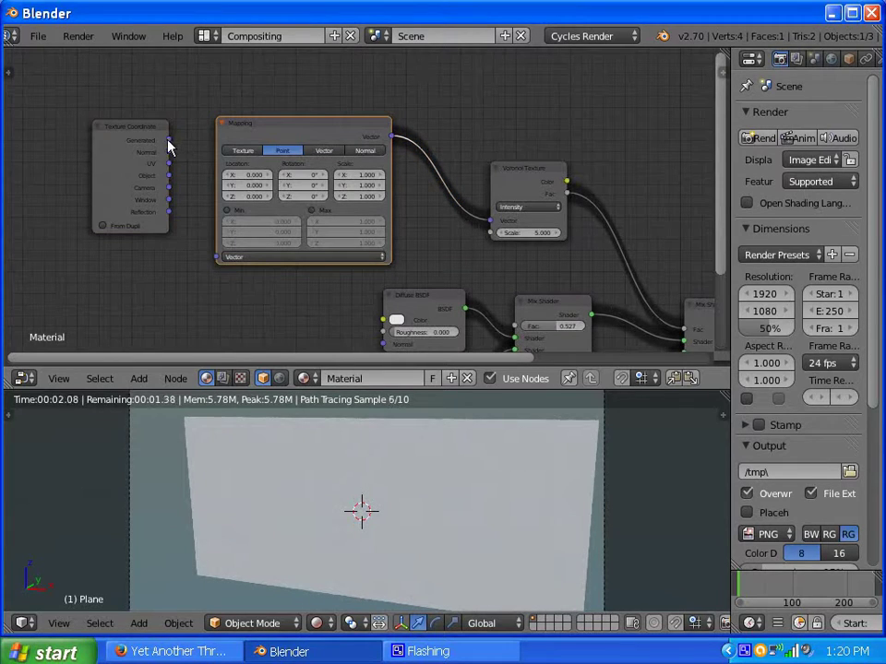
pyautogui.moveTo(170, 140); pyautogui.dragTo(221, 262)
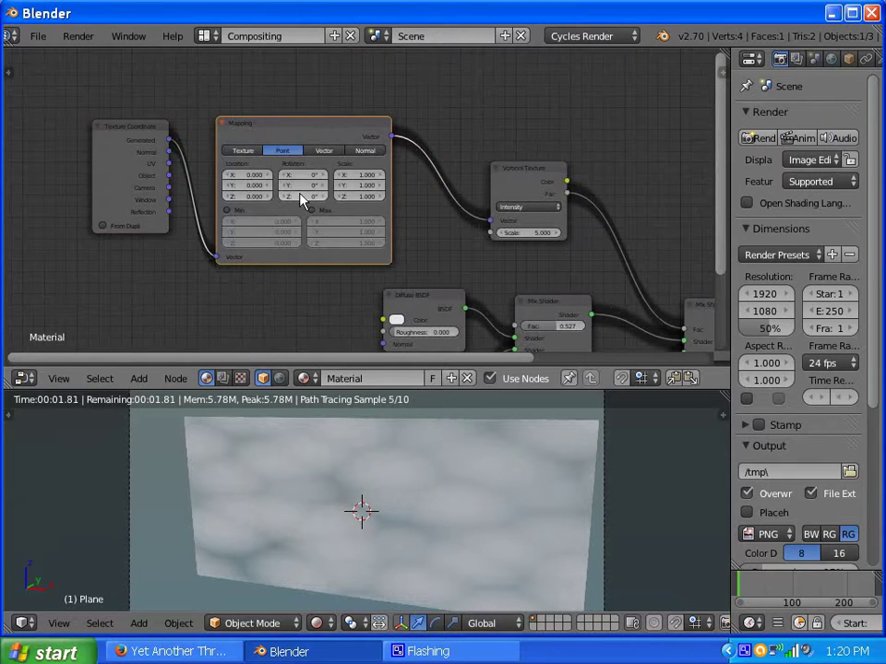
pyautogui.scroll(3, 367, 201)
pyautogui.scroll(1, 307, 132)
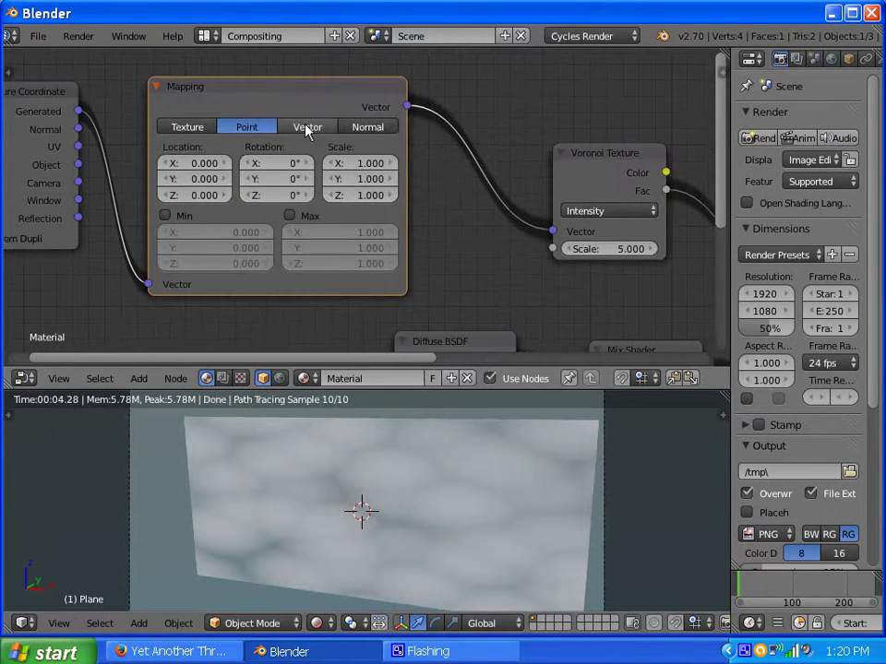
# - Switch the Mapping node to Vector type and set its scale to X 0.500 and Y 1.100
pyautogui.click(307, 128)
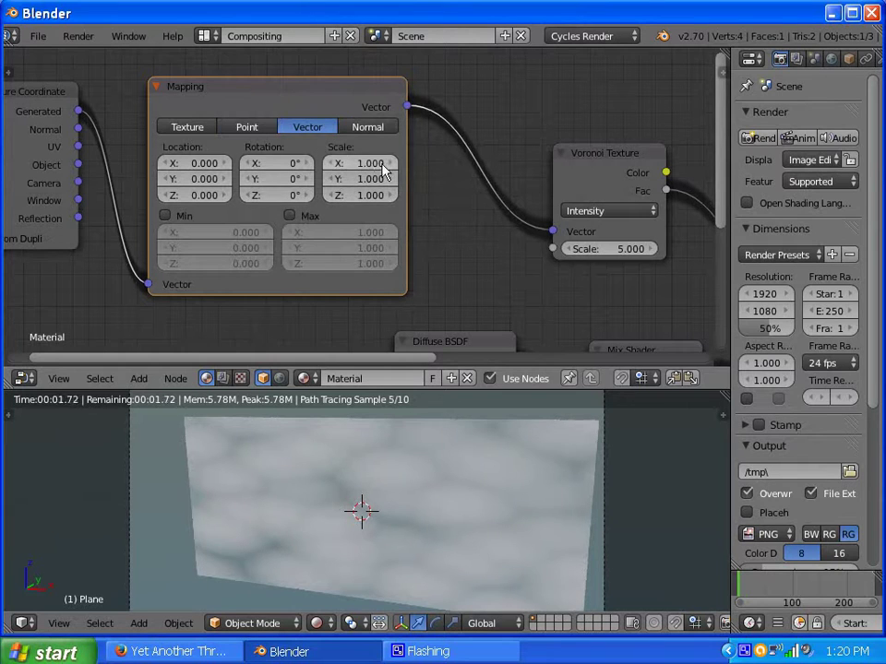
pyautogui.moveTo(357, 181)
pyautogui.mouseDown()
pyautogui.moveTo(382, 191)
pyautogui.moveTo(357, 165)
pyautogui.moveTo(360, 183)
pyautogui.moveTo(348, 177)
pyautogui.mouseUp()
pyautogui.scroll(-1, 477, 274)
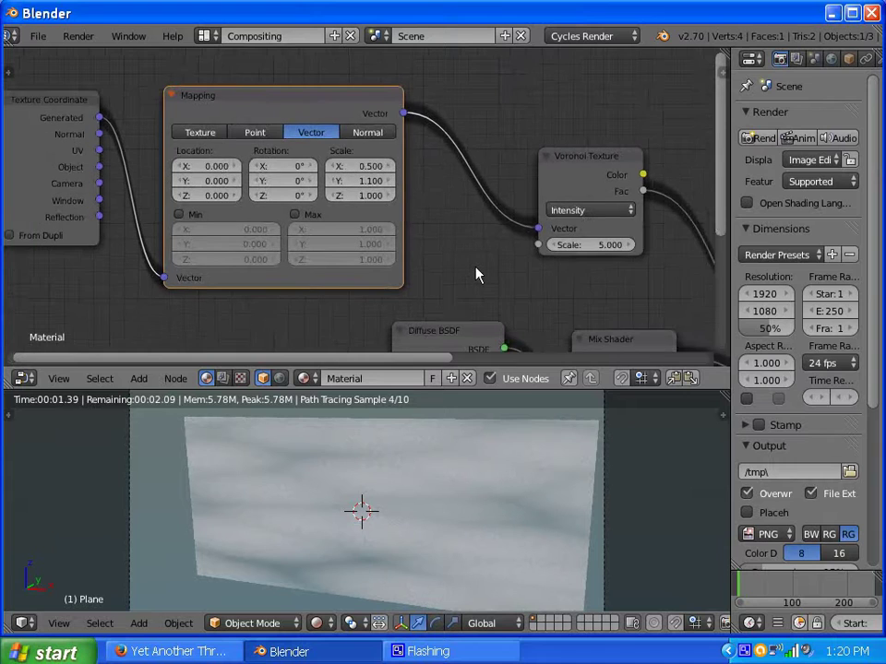
pyautogui.scroll(-3, 477, 275)
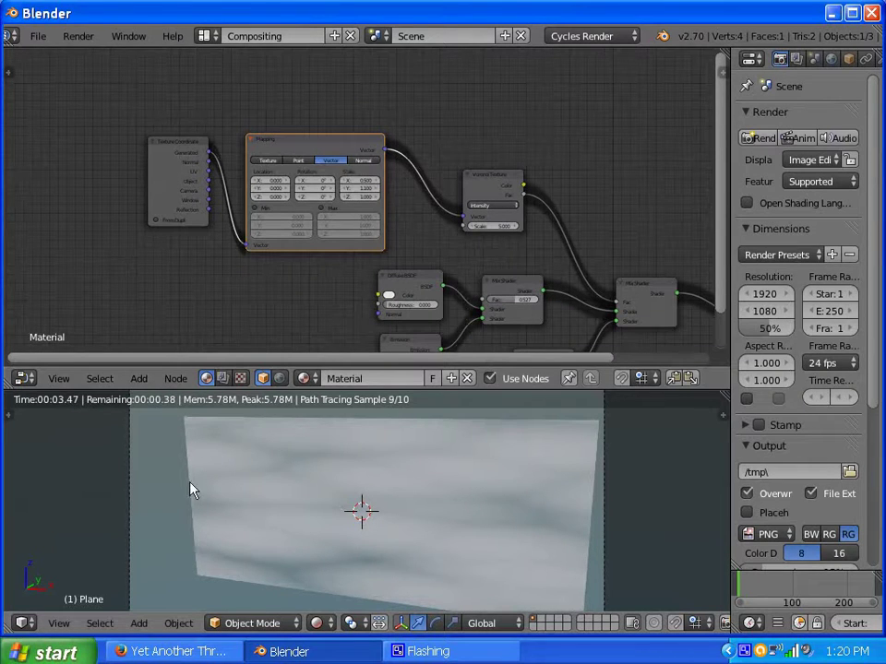
pyautogui.scroll(2, 356, 249)
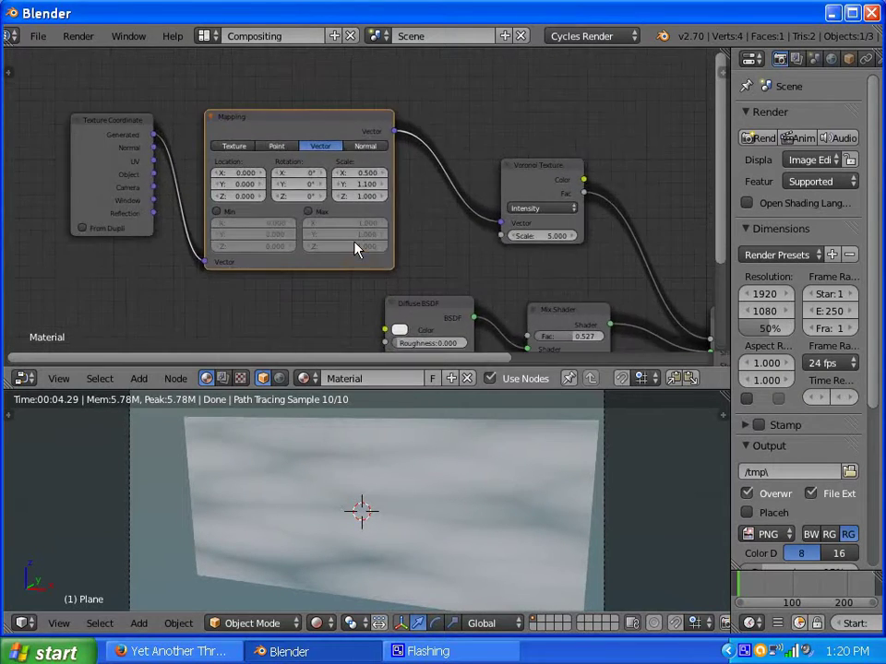
pyautogui.scroll(-2, 356, 249)
pyautogui.scroll(1, 218, 233)
pyautogui.scroll(2, 341, 213)
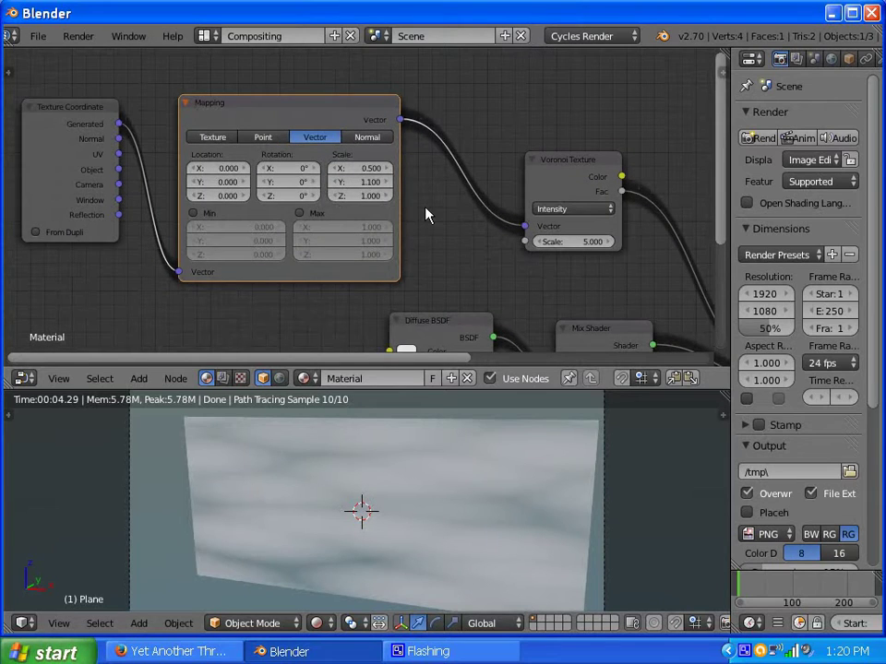
# - Move the Texture Coordinate node farther left to leave a wide gap before the Mapping node
pyautogui.scroll(-3, 426, 214)
pyautogui.scroll(1, 251, 182)
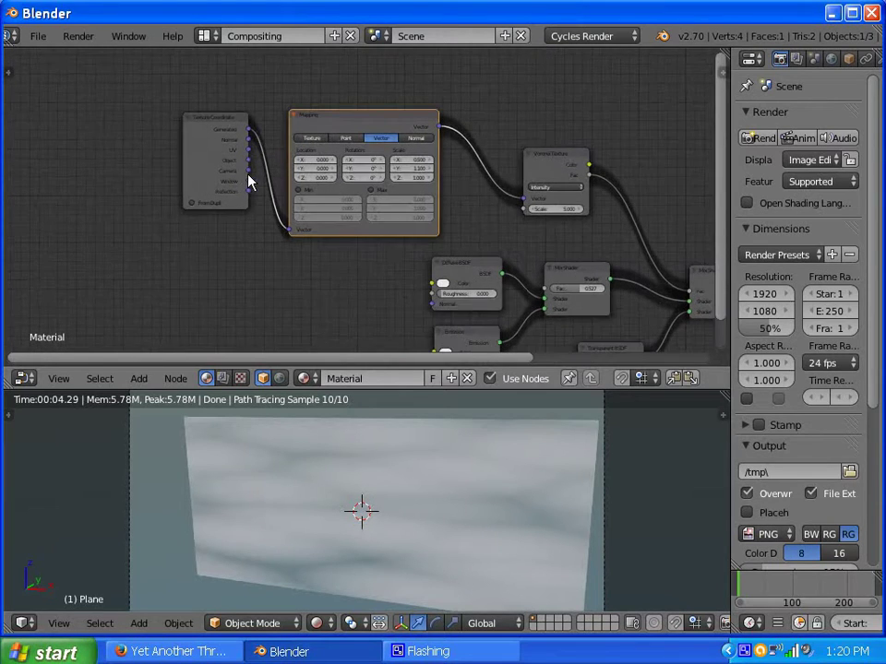
pyautogui.scroll(-2, 249, 226)
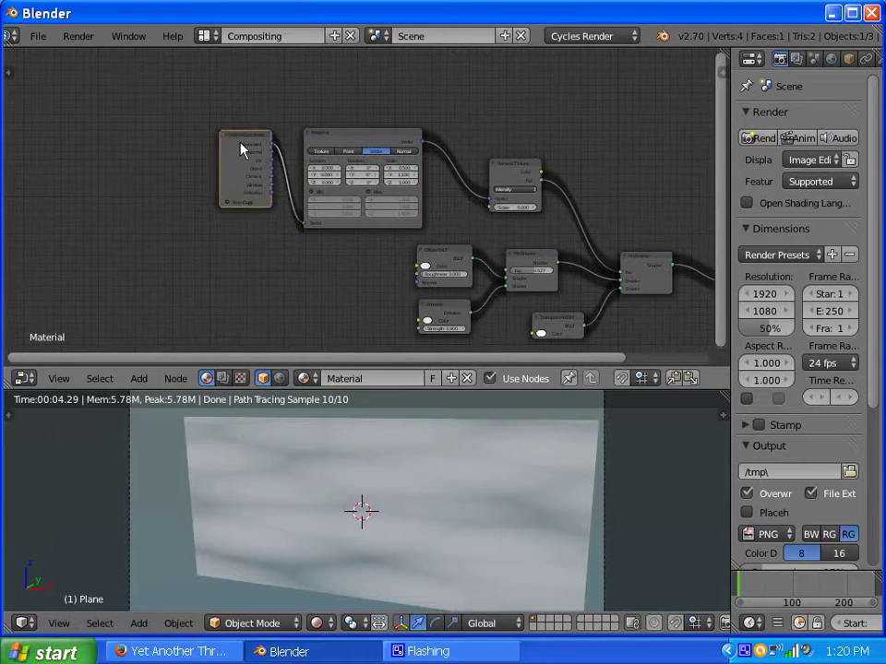
pyautogui.moveTo(243, 144); pyautogui.dragTo(113, 145)
pyautogui.scroll(1, 203, 277)
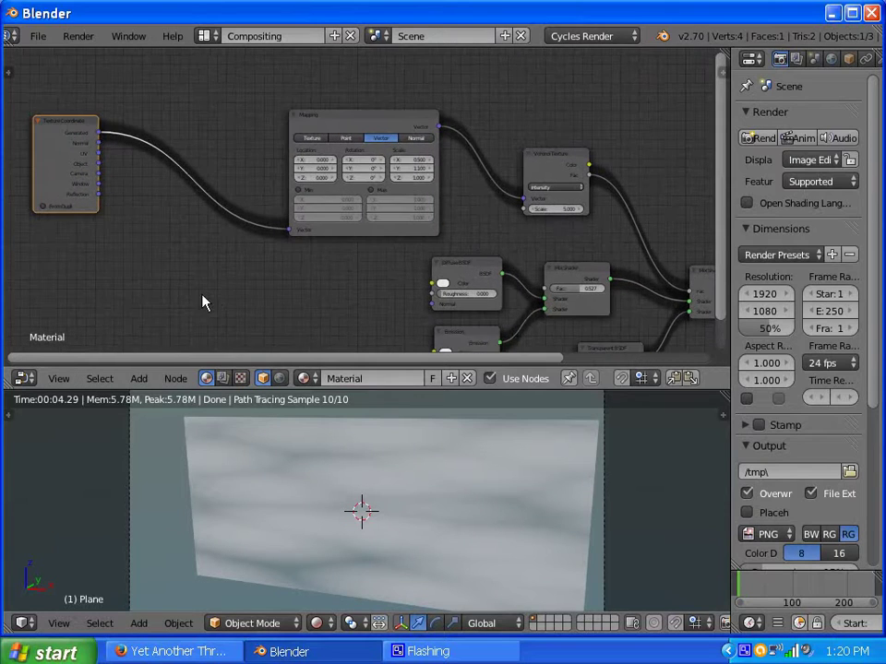
pyautogui.moveTo(203, 291); pyautogui.dragTo(306, 249, button='middle')
pyautogui.scroll(2, 265, 239)
pyautogui.scroll(1, 265, 238)
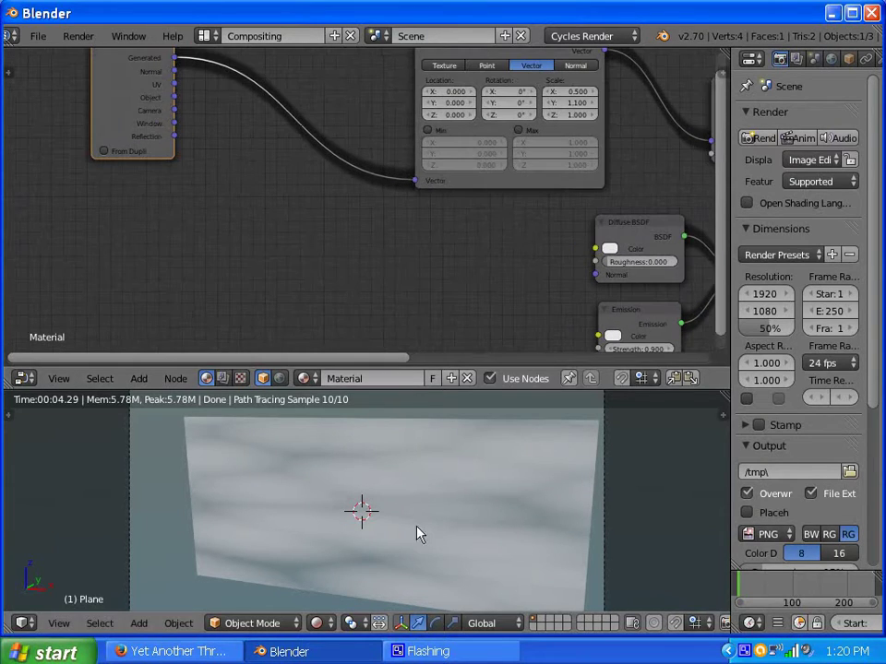
# - Set the Voronoi Texture's scale to 4.200
pyautogui.scroll(-3, 369, 210)
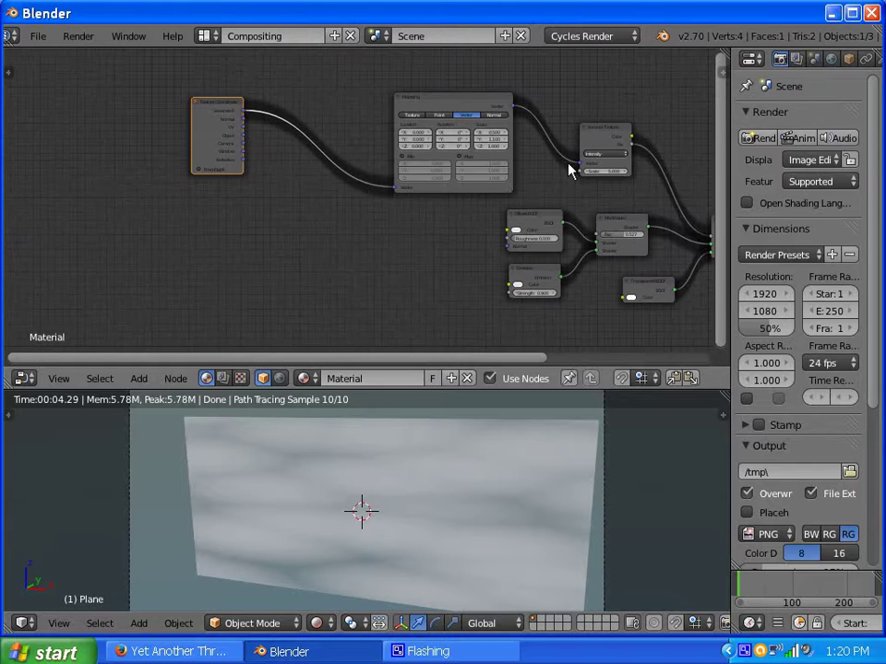
pyautogui.moveTo(558, 181); pyautogui.dragTo(368, 213, button='middle')
pyautogui.scroll(4, 368, 213)
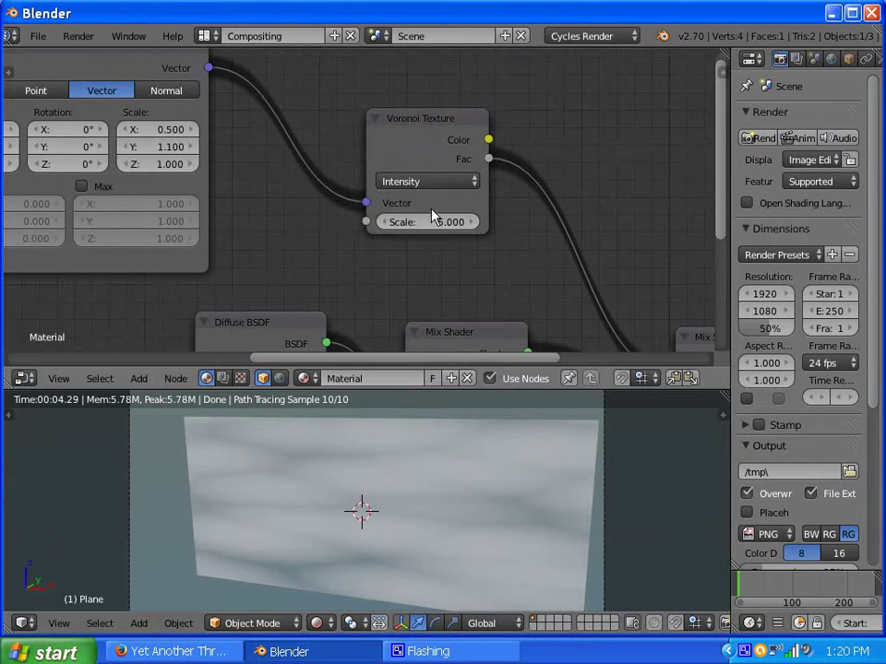
pyautogui.moveTo(429, 229); pyautogui.dragTo(419, 232)
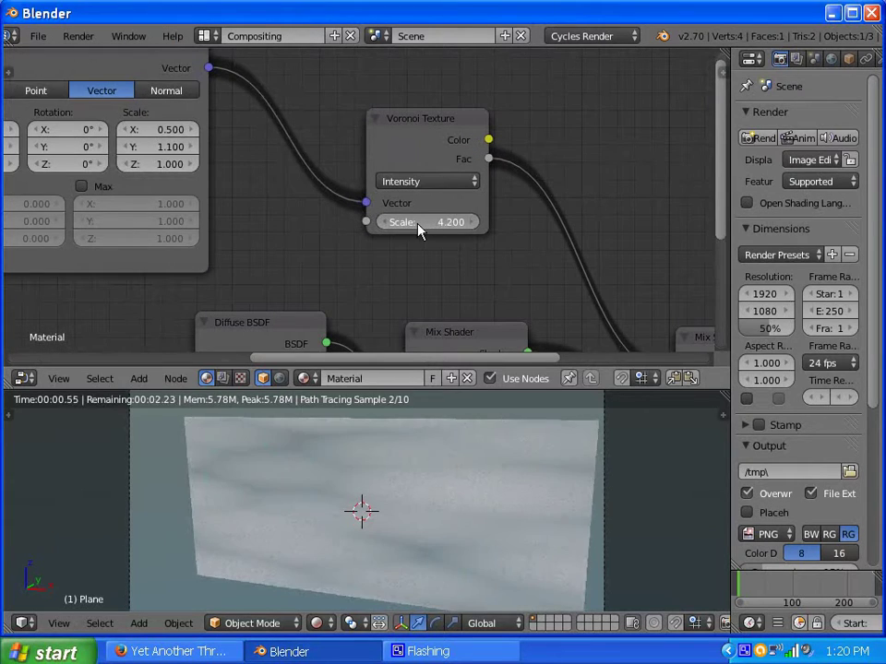
pyautogui.scroll(-6, 475, 210)
pyautogui.scroll(4, 530, 214)
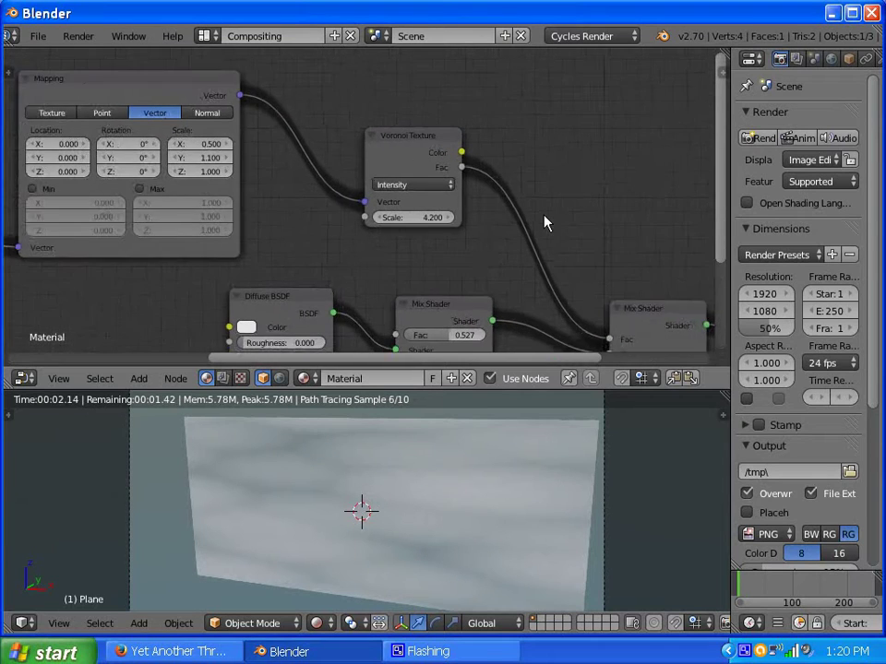
# - Insert a ColorRamp node on the link between the Voronoi Texture's Fac output and the final Mix Shader's Fac input
pyautogui.moveTo(536, 211); pyautogui.dragTo(299, 192, button='middle')
pyautogui.scroll(-1, 299, 192)
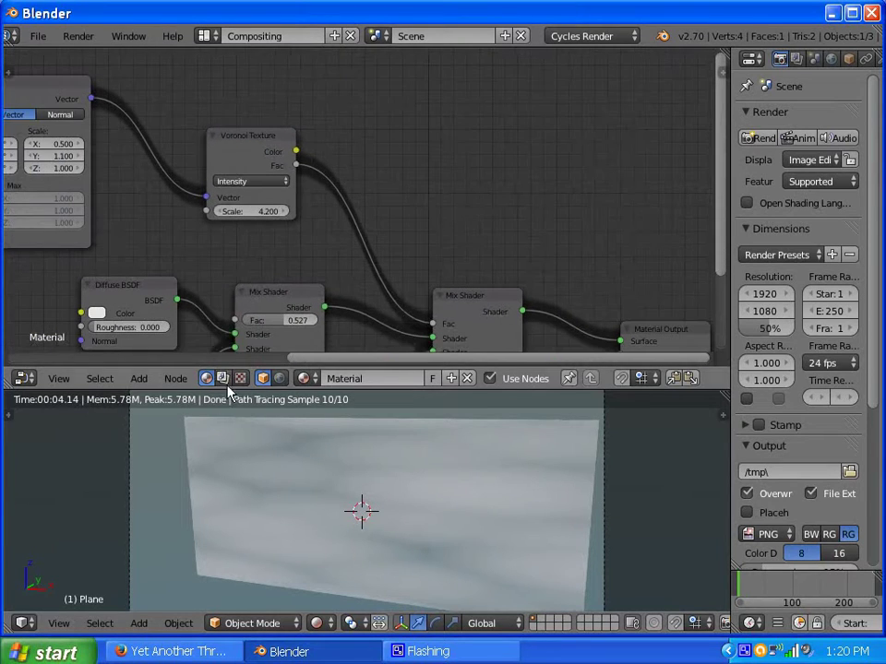
pyautogui.click(138, 379)
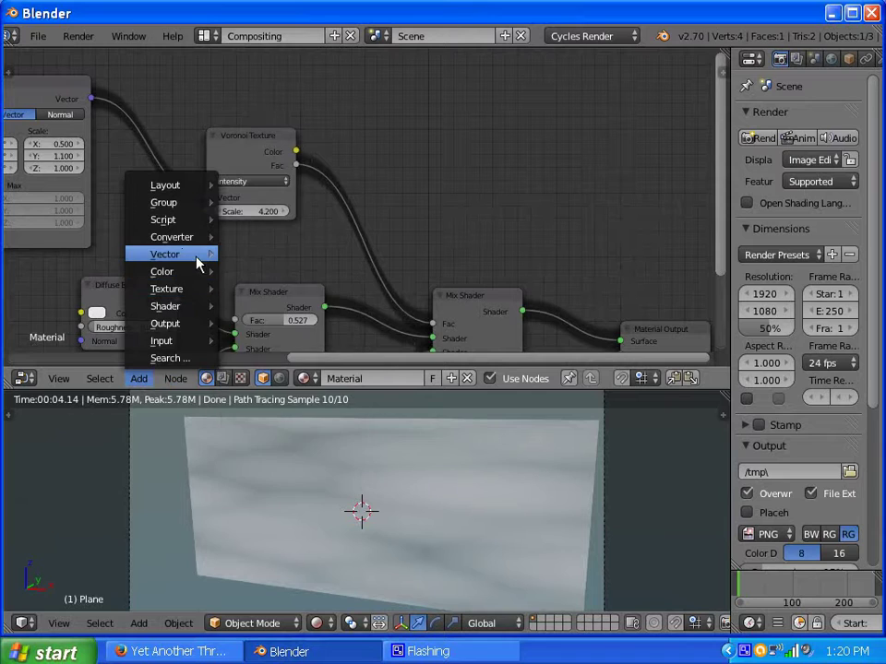
pyautogui.moveTo(182, 255)
pyautogui.moveTo(176, 275)
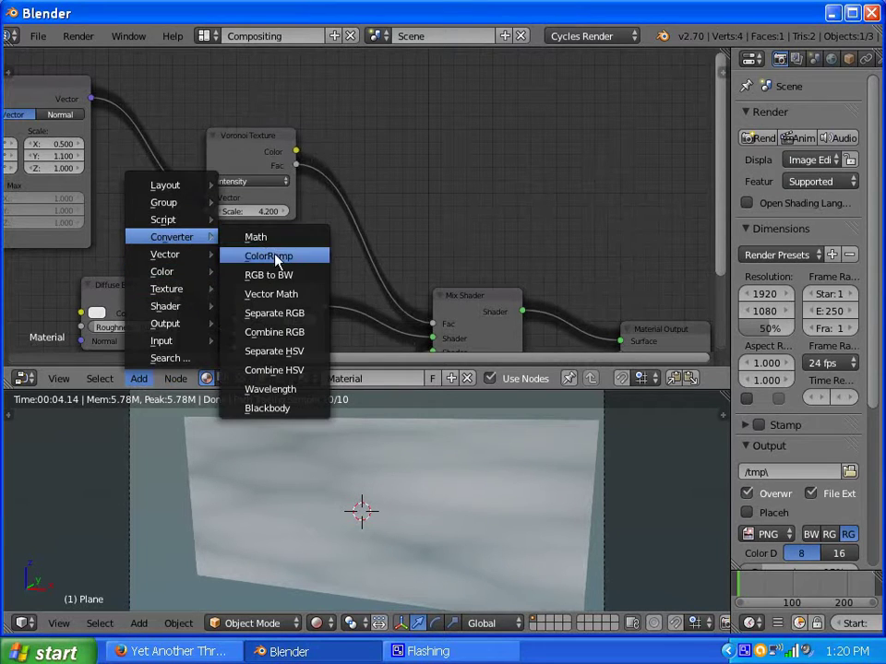
pyautogui.click(276, 256)
pyautogui.click(336, 101)
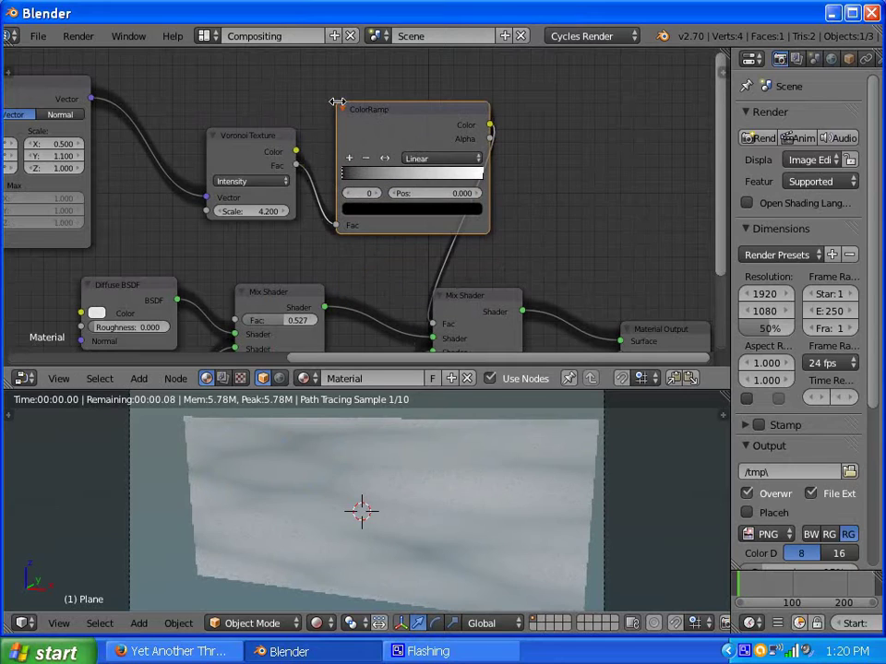
# - Tighten the ColorRamp by moving its black stop to position 0.134 and its white stop to position 0.498
pyautogui.moveTo(480, 177); pyautogui.dragTo(431, 190)
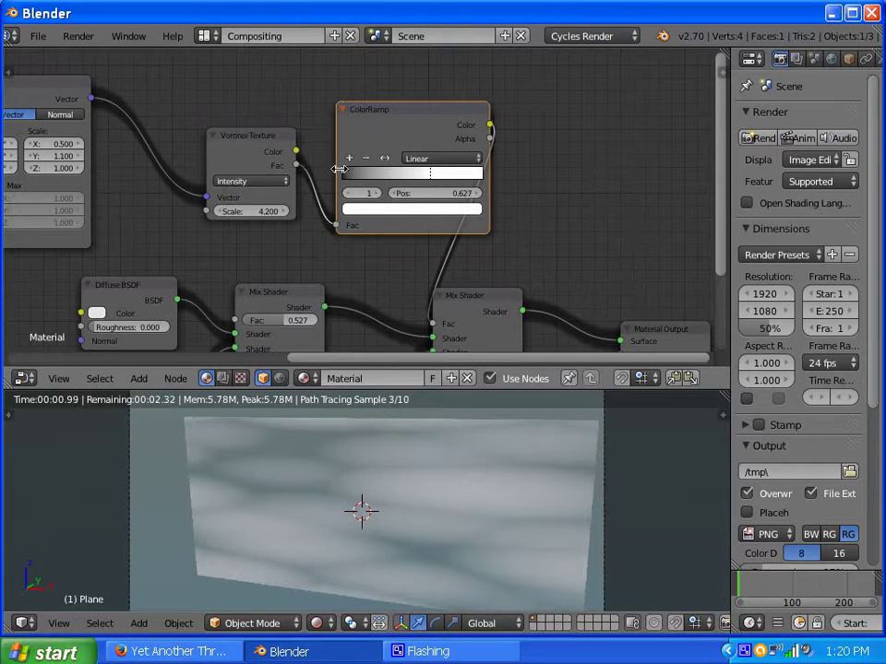
pyautogui.moveTo(340, 169); pyautogui.dragTo(382, 181)
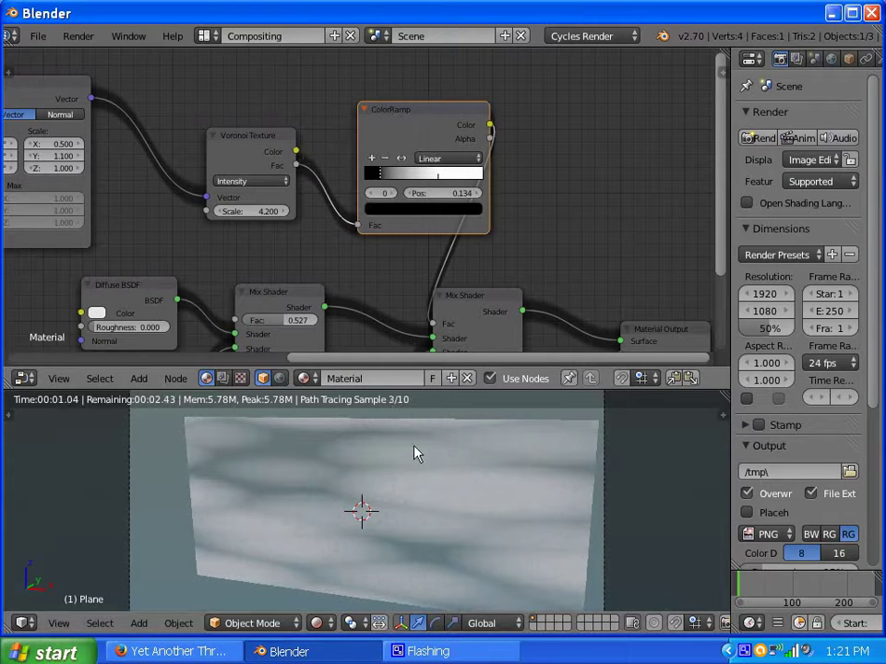
pyautogui.scroll(-3, 266, 223)
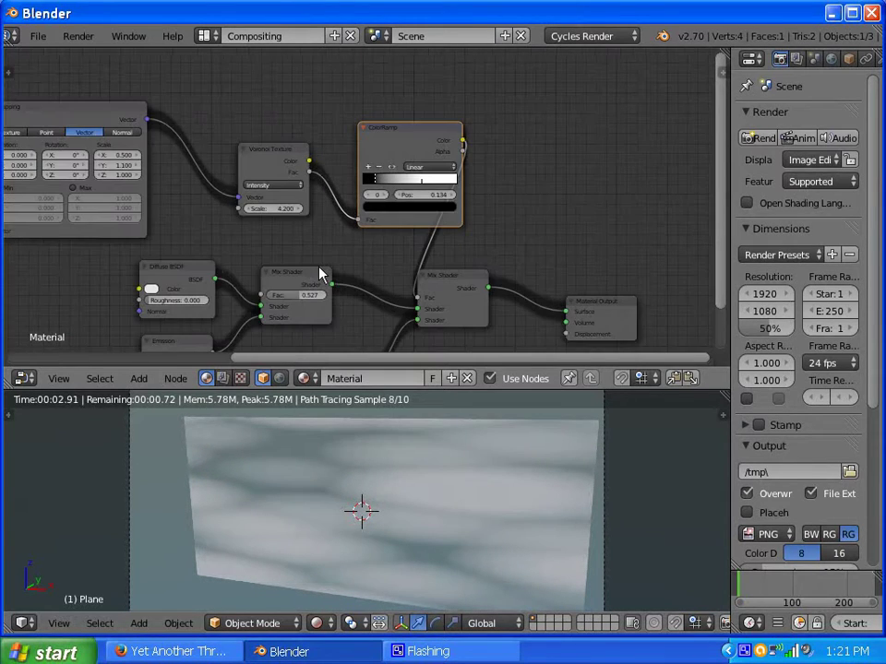
pyautogui.scroll(3, 422, 203)
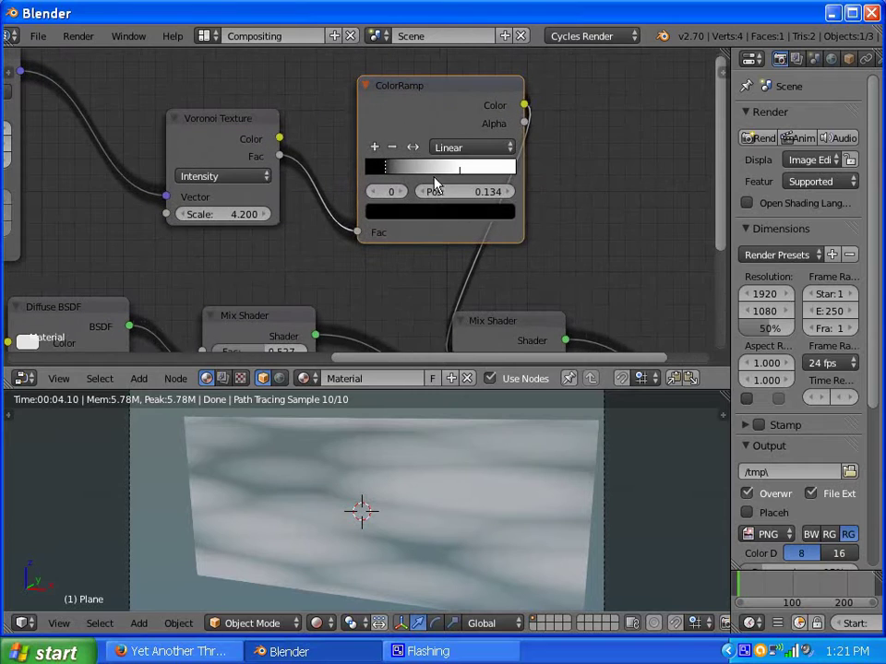
pyautogui.moveTo(459, 172); pyautogui.dragTo(440, 182)
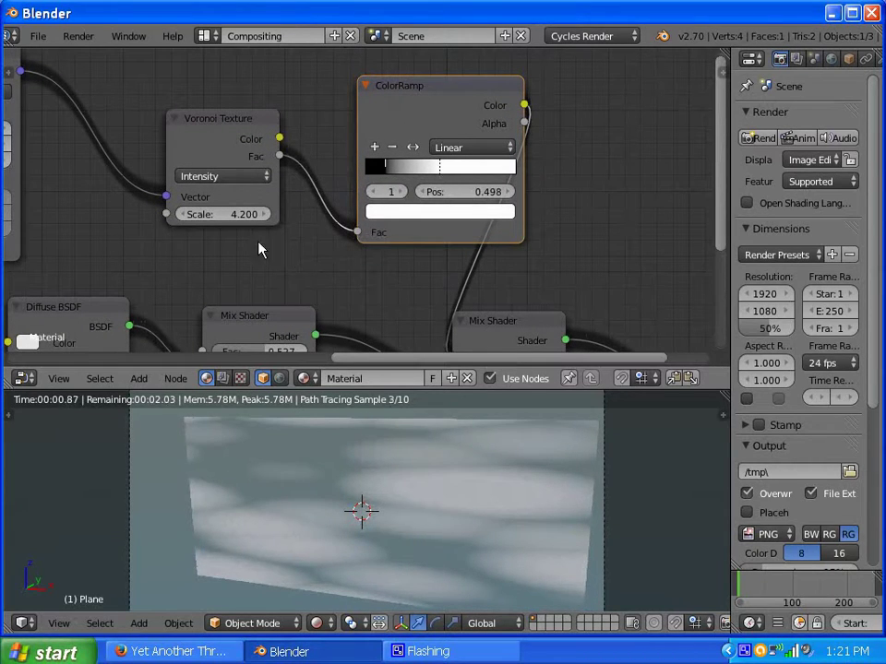
pyautogui.scroll(-4, 190, 233)
pyautogui.moveTo(180, 239); pyautogui.dragTo(397, 292, button='middle')
pyautogui.scroll(10, 382, 286)
pyautogui.moveTo(293, 284); pyautogui.dragTo(310, 263, button='middle')
pyautogui.scroll(-3, 316, 289)
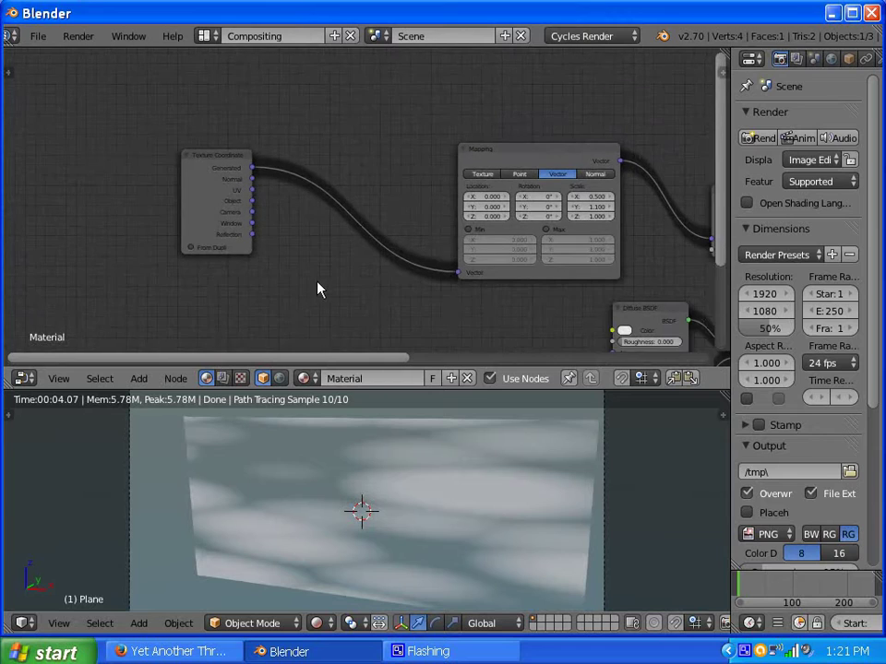
pyautogui.scroll(3, 301, 289)
pyautogui.click(141, 379)
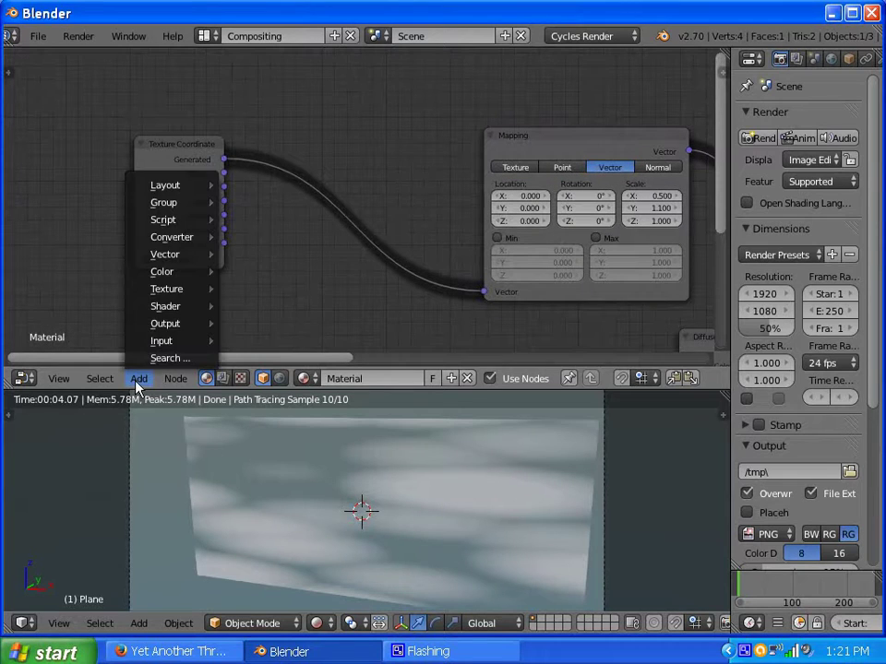
pyautogui.moveTo(164, 273)
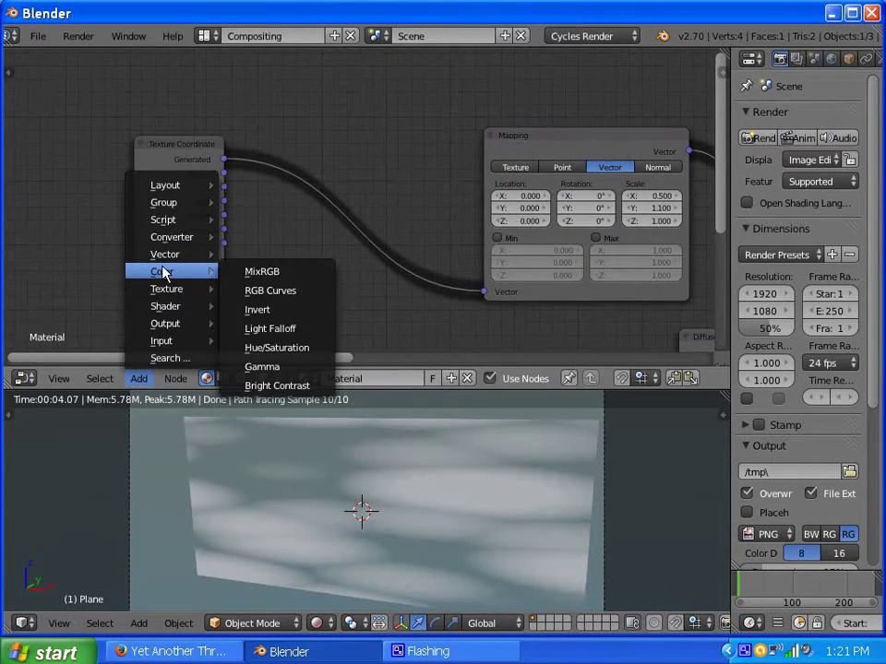
pyautogui.click(270, 279)
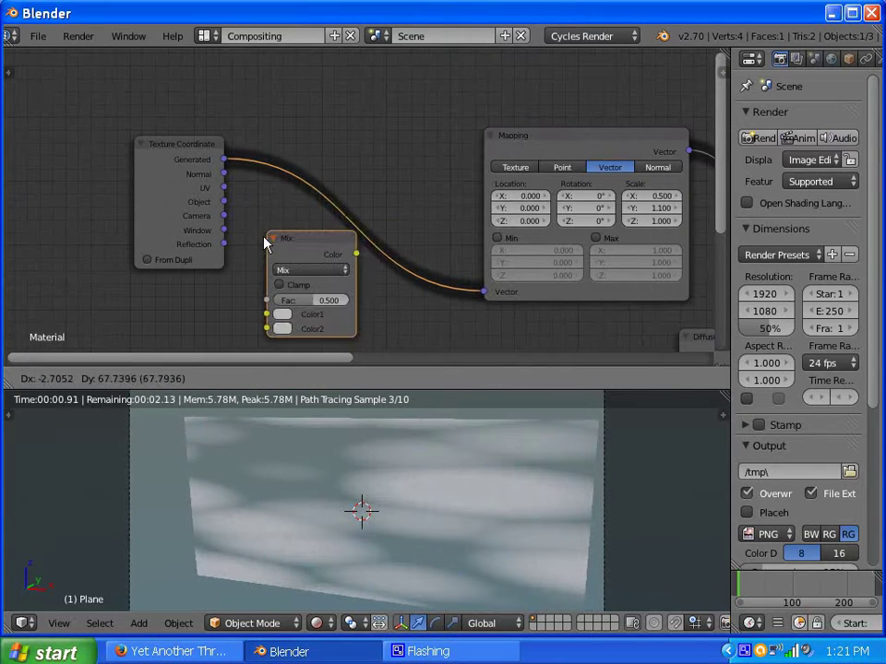
pyautogui.press('x')
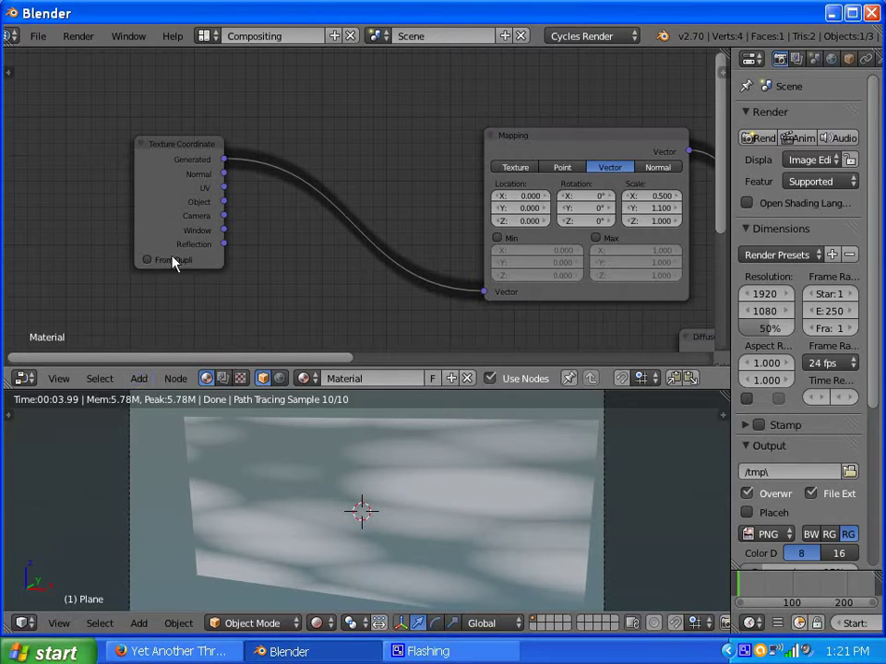
# - Insert a Vector Math node set to Add on the link between the Texture Coordinate and Mapping nodes
pyautogui.click(138, 379)
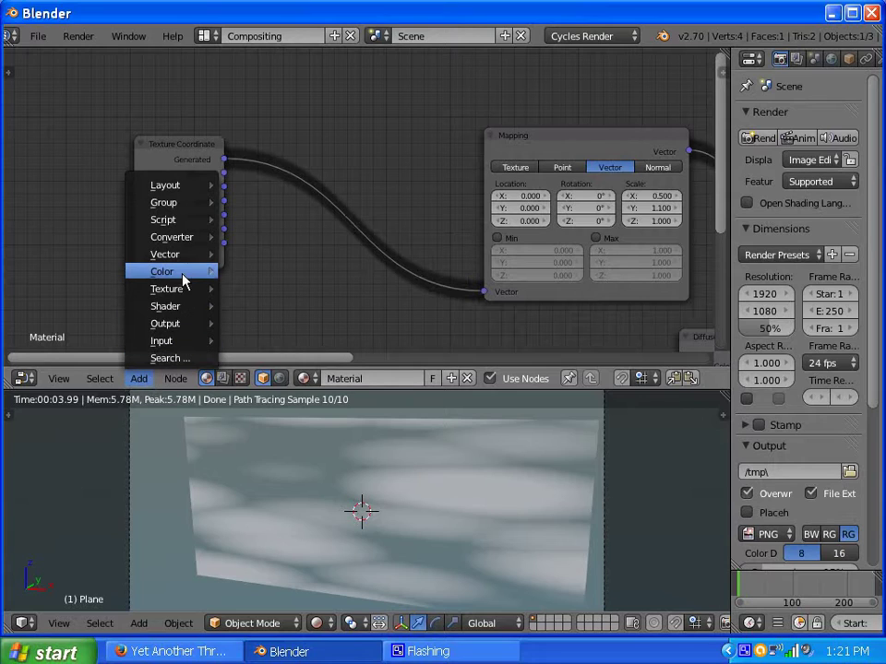
pyautogui.moveTo(184, 277)
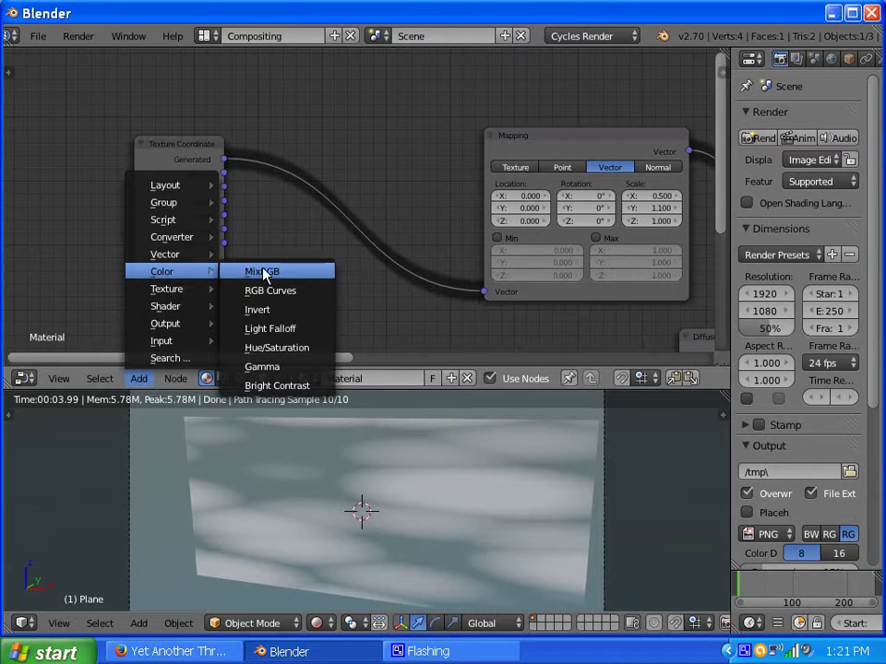
pyautogui.moveTo(155, 258)
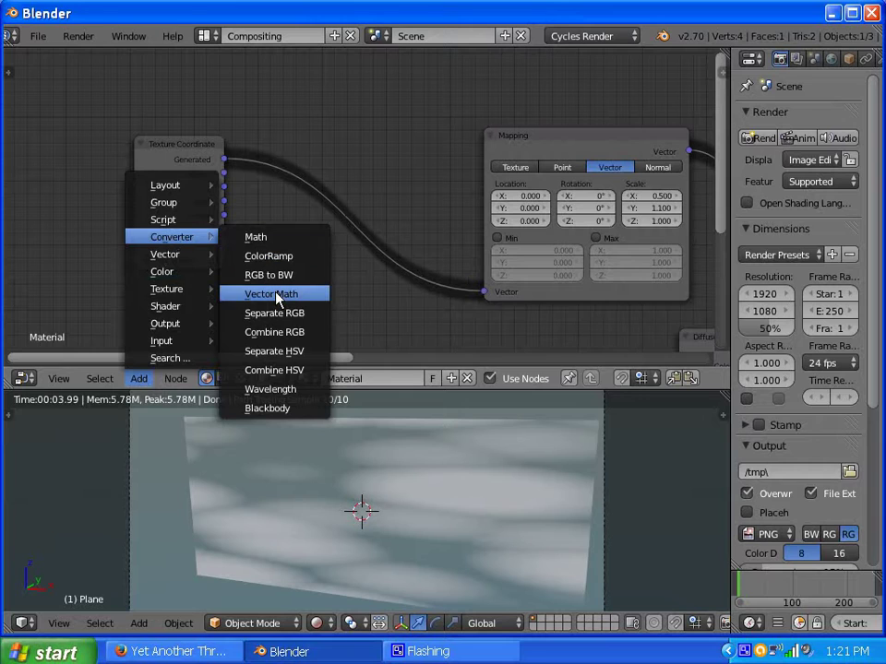
pyautogui.click(275, 293)
pyautogui.click(300, 183)
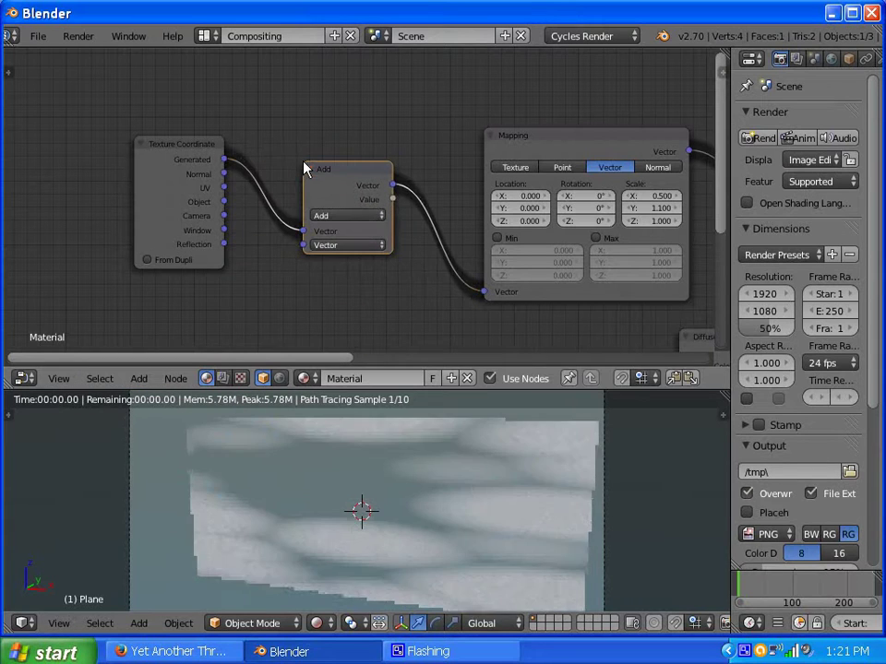
pyautogui.scroll(-1, 293, 277)
pyautogui.scroll(6, 322, 247)
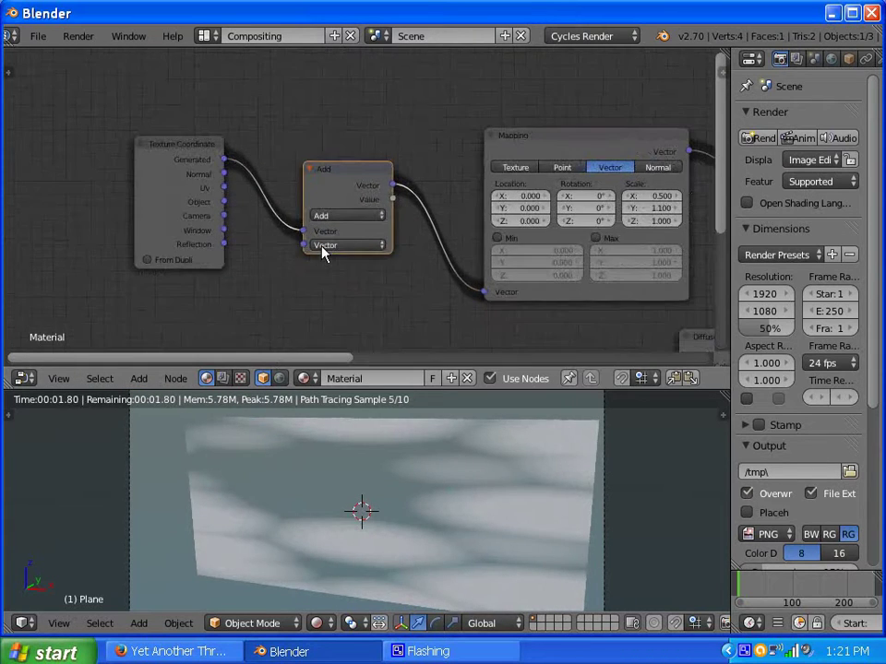
pyautogui.moveTo(257, 288); pyautogui.dragTo(327, 176, button='middle')
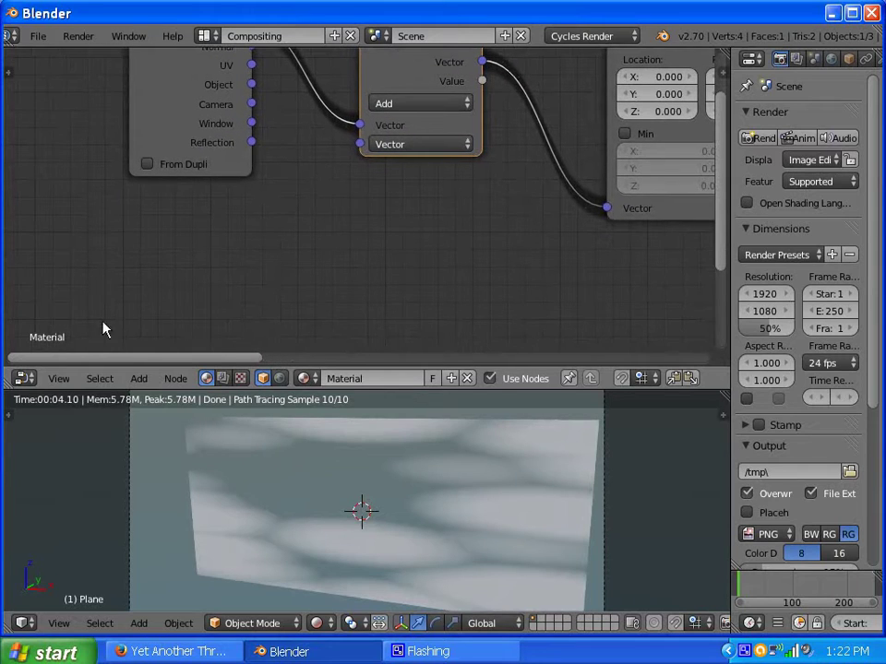
# - Add a Wave Texture node and place it below the Texture Coordinate node
pyautogui.click(140, 379)
pyautogui.moveTo(173, 346)
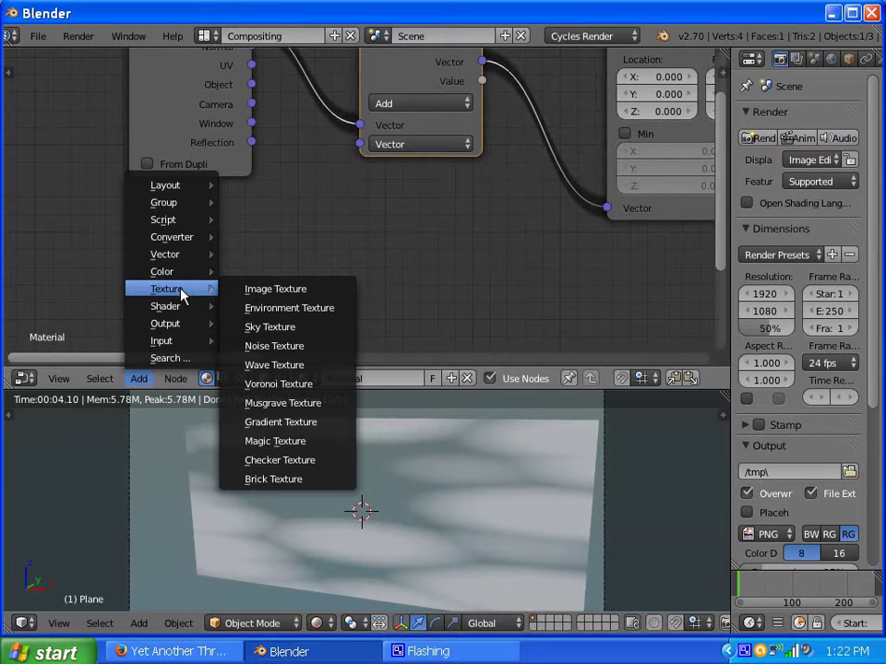
pyautogui.click(286, 367)
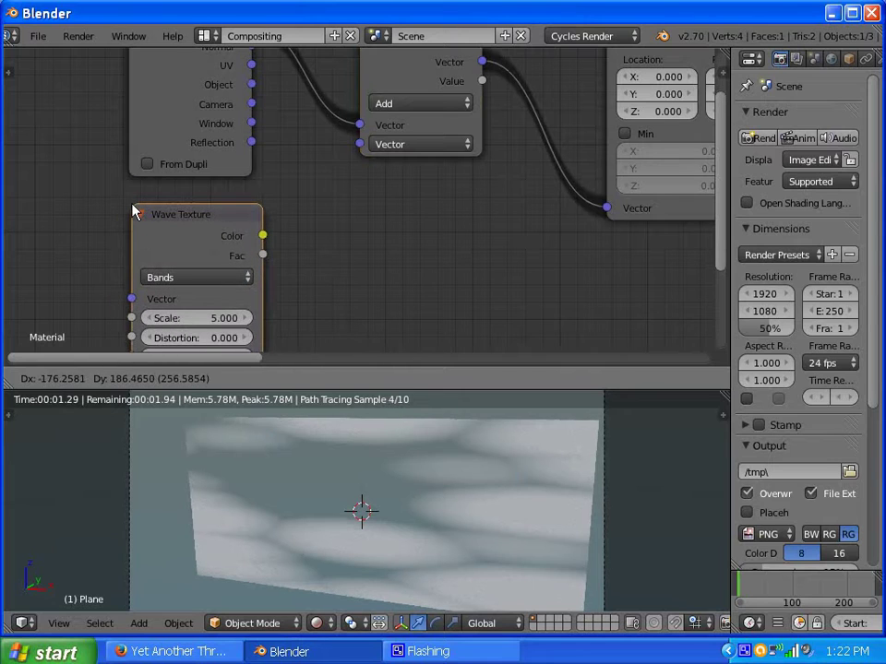
pyautogui.click(132, 212)
pyautogui.scroll(-3, 307, 213)
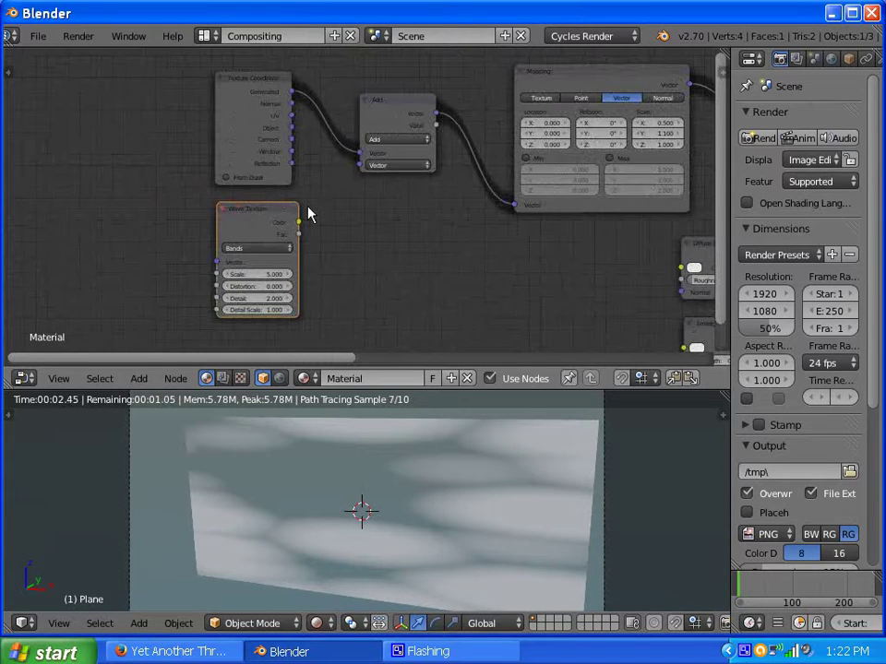
# - Move the Texture Coordinate node farther from the Add node and connect the Wave Texture's Color output to the Add node's second Vector input
pyautogui.moveTo(225, 103); pyautogui.dragTo(95, 109)
pyautogui.scroll(2, 332, 200)
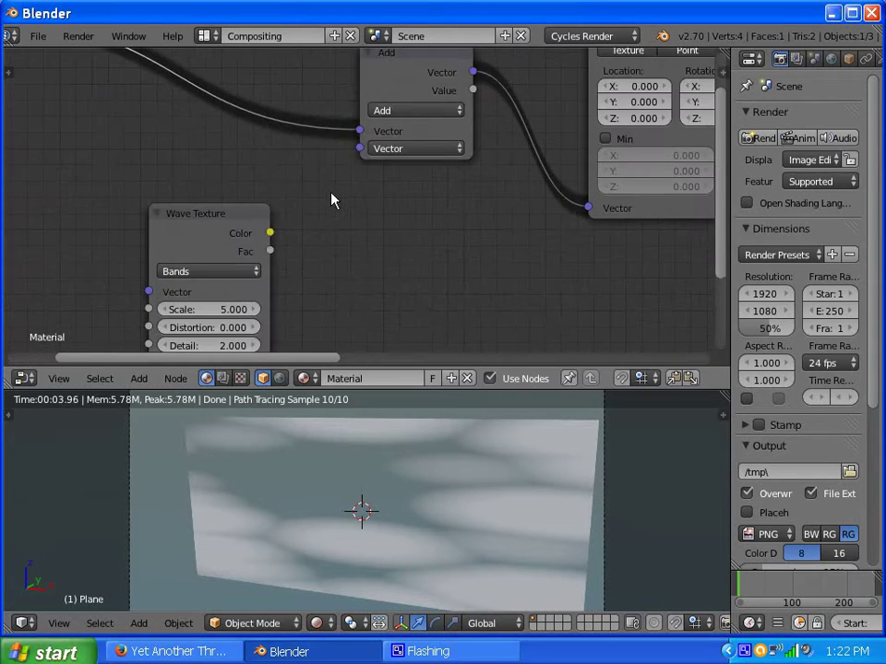
pyautogui.scroll(1, 294, 250)
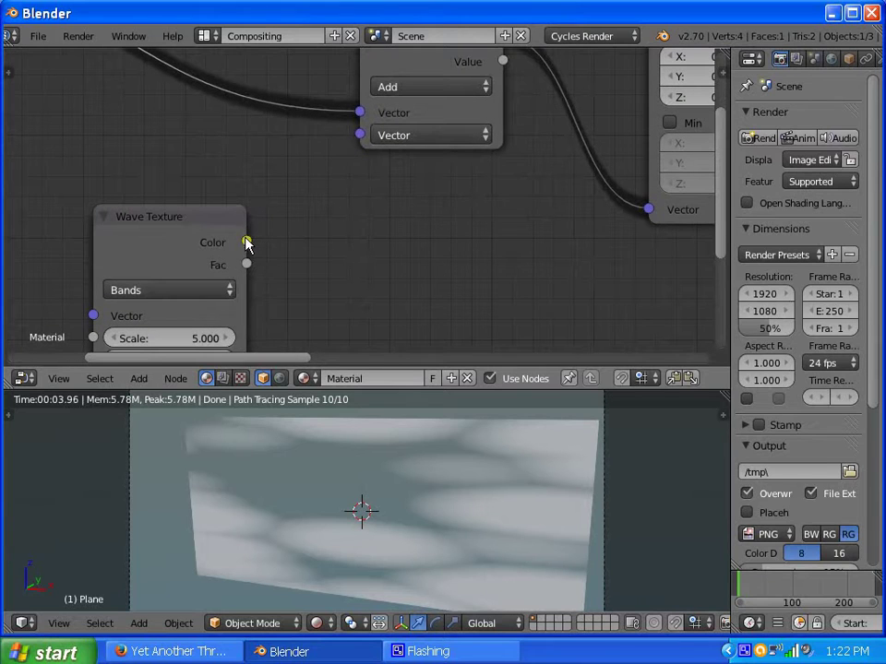
pyautogui.moveTo(247, 242); pyautogui.dragTo(358, 140)
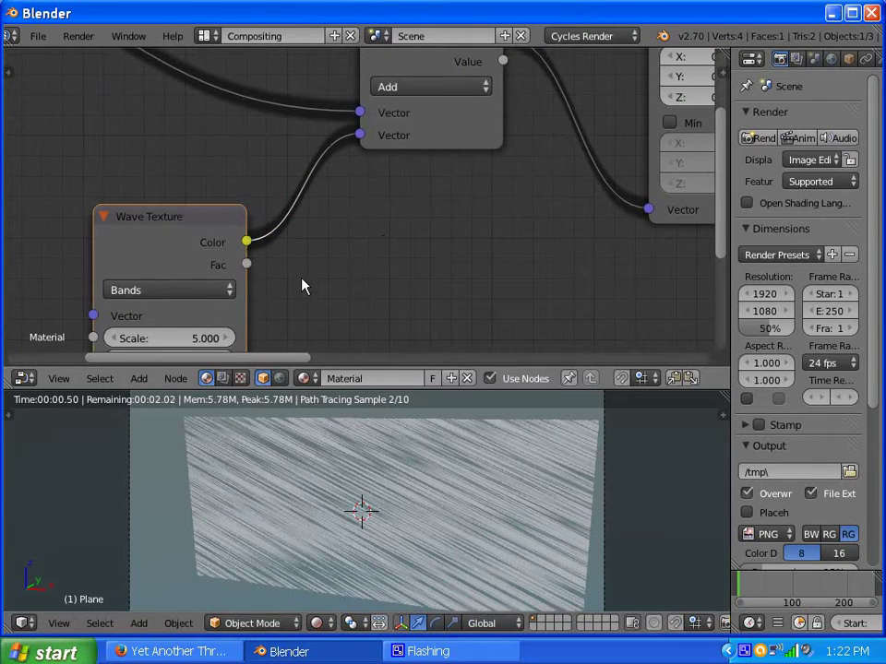
# - Connect the Texture Coordinate's Object output to the Add node's first Vector input and to the Wave Texture's Vector input
pyautogui.scroll(-3, 277, 288)
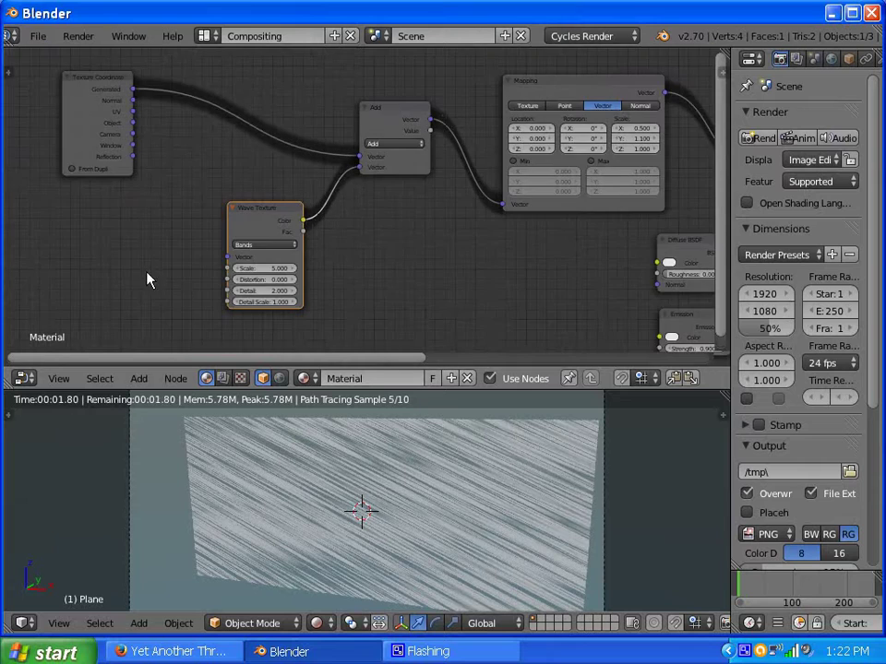
pyautogui.moveTo(148, 279); pyautogui.dragTo(267, 269, button='middle')
pyautogui.scroll(2, 277, 199)
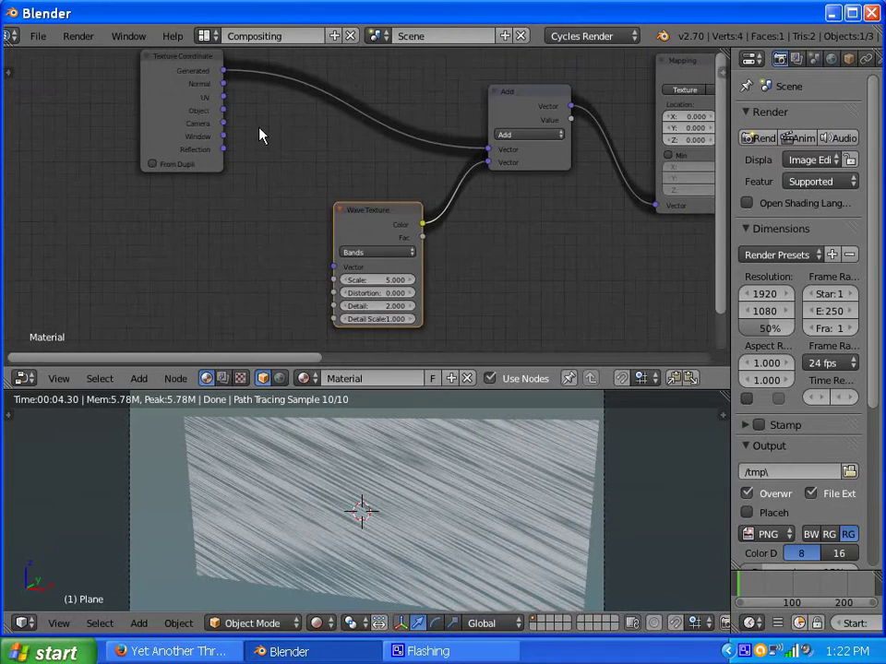
pyautogui.moveTo(259, 136); pyautogui.dragTo(223, 196, button='middle')
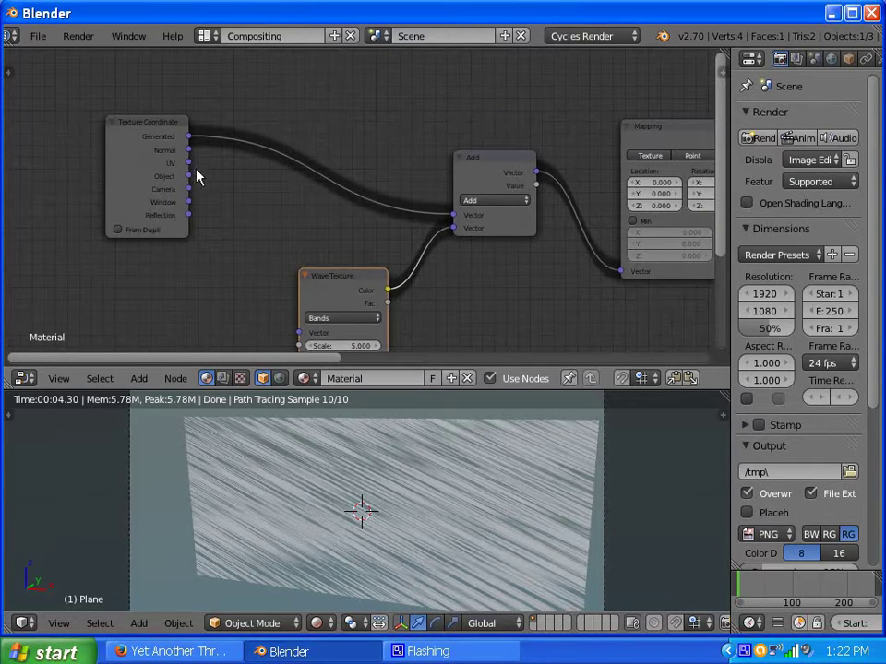
pyautogui.moveTo(189, 176); pyautogui.dragTo(453, 215)
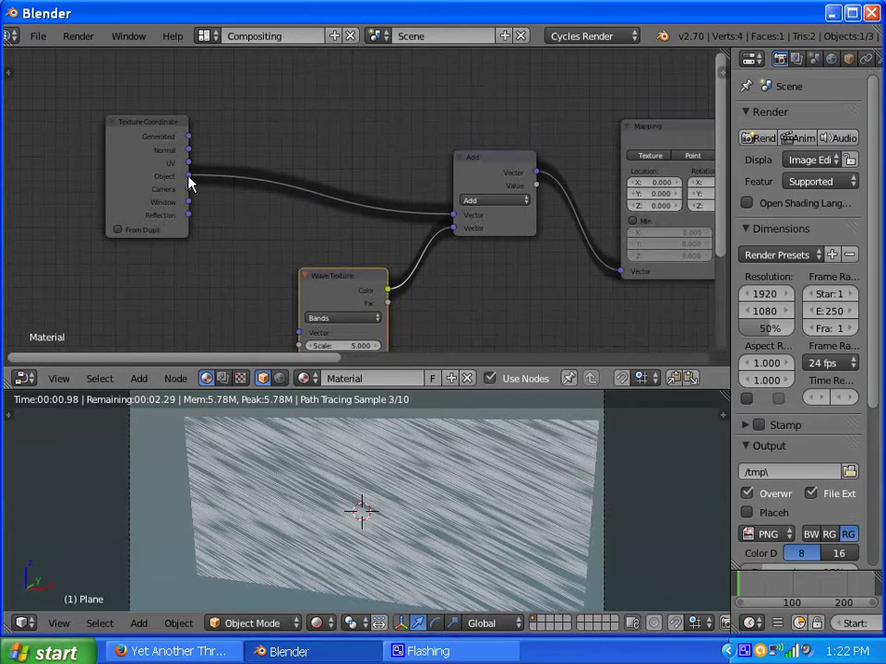
pyautogui.moveTo(189, 176); pyautogui.dragTo(299, 332)
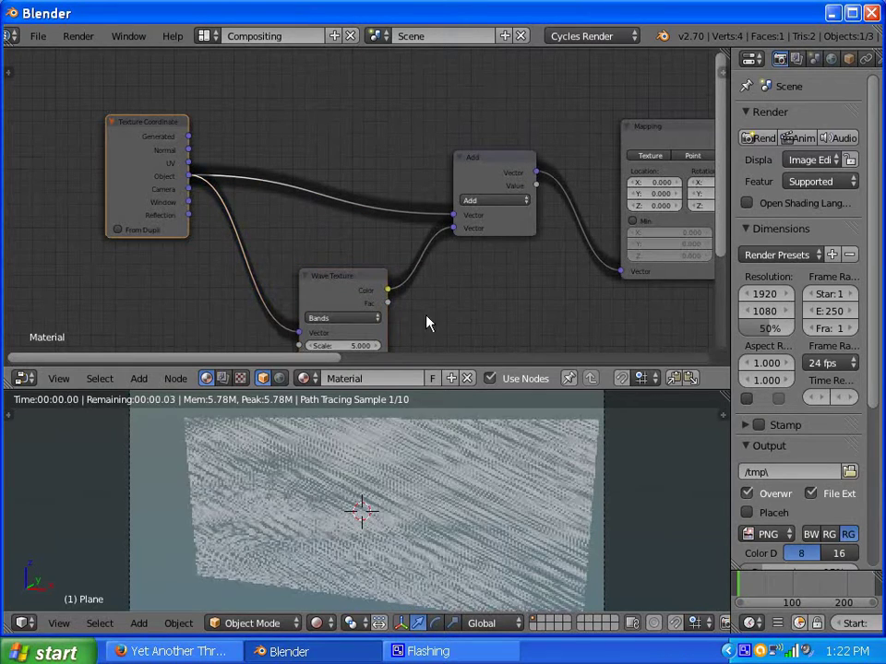
# - Set the Wave Texture's Scale to 0.1, Distortion to 8.2, Detail to 16 and Detail Scale to 6.7
pyautogui.scroll(1, 486, 352)
pyautogui.moveTo(447, 310); pyautogui.dragTo(504, 159, button='middle')
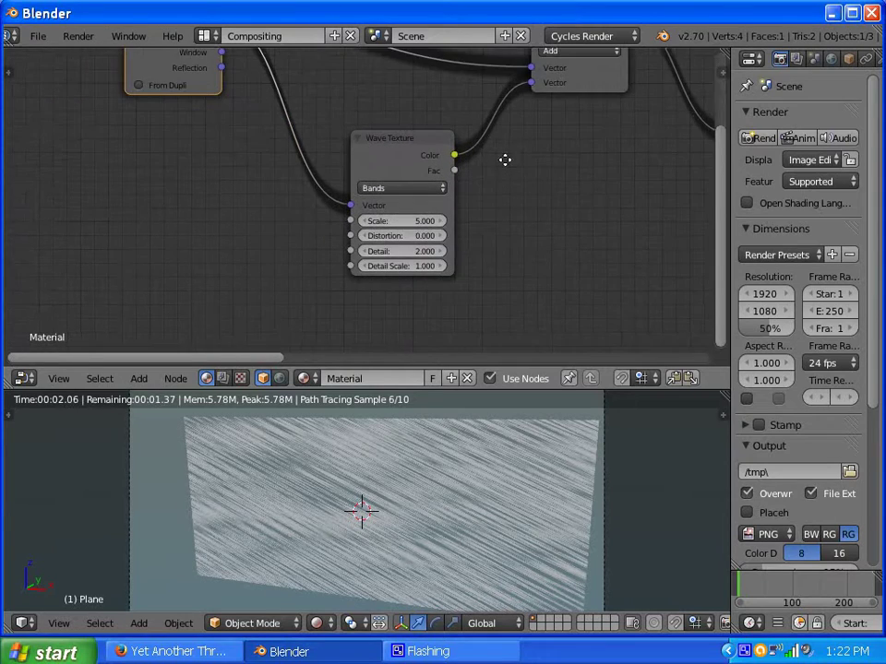
pyautogui.scroll(3, 477, 245)
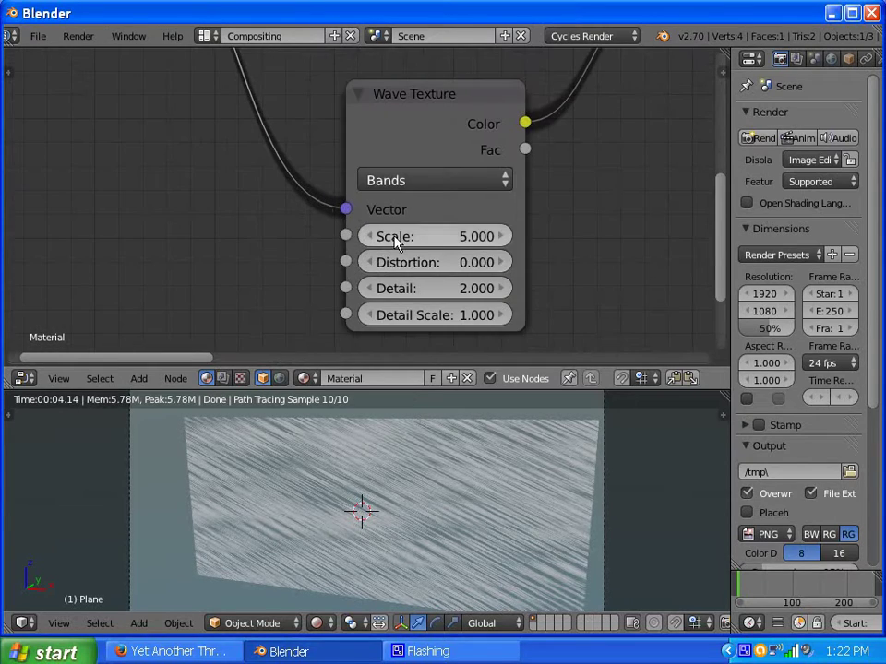
pyautogui.moveTo(396, 238); pyautogui.dragTo(352, 243)
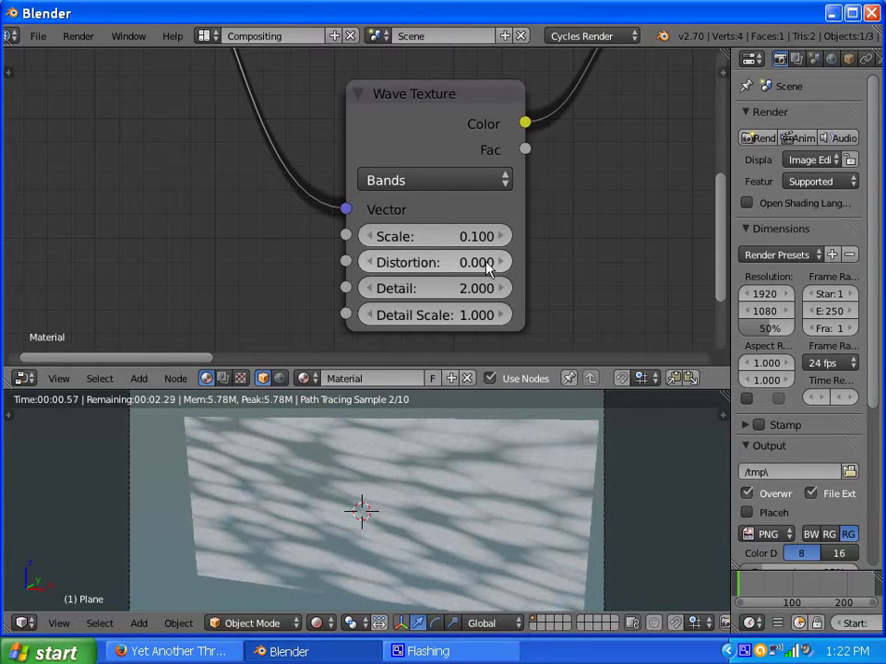
pyautogui.moveTo(414, 273); pyautogui.dragTo(489, 311)
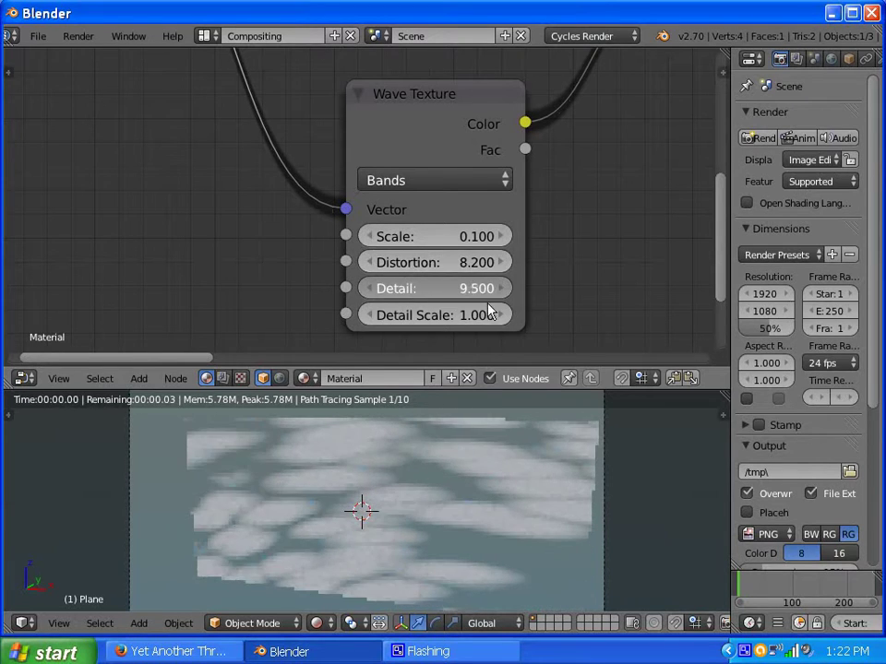
pyautogui.moveTo(545, 315); pyautogui.dragTo(471, 349)
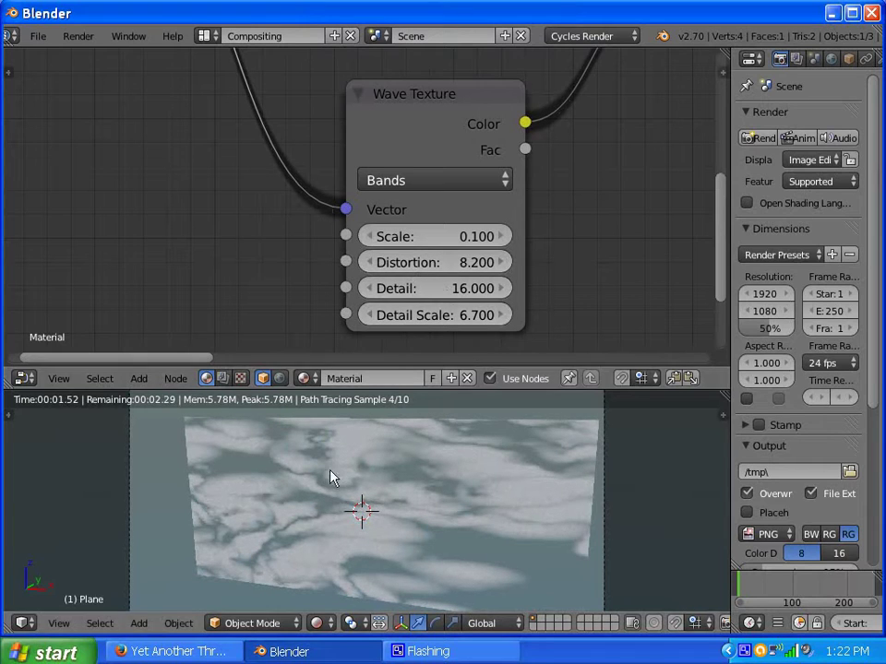
# - Set the Wave Texture's Scale to 0.075
pyautogui.scroll(1, 499, 315)
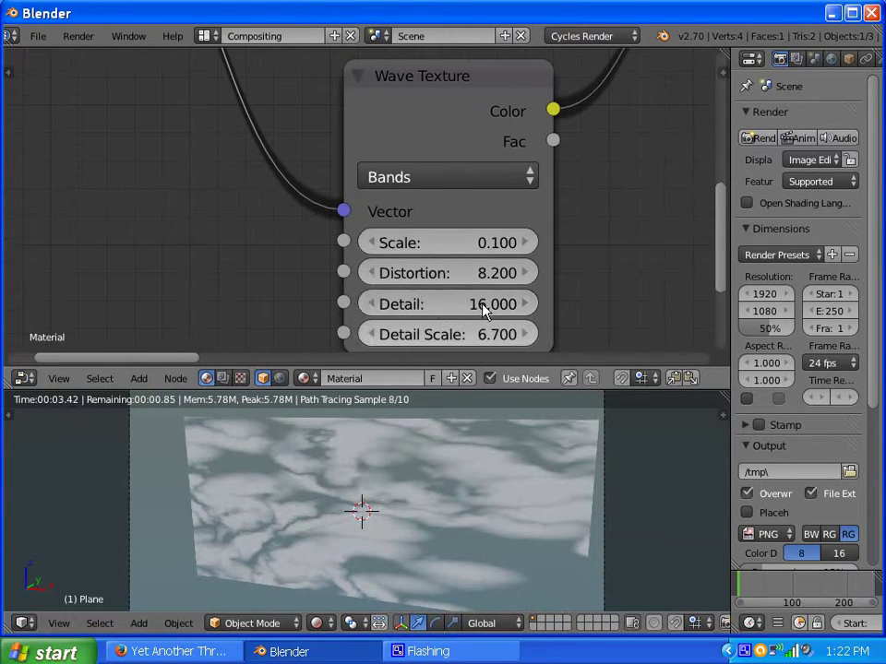
pyautogui.moveTo(448, 241); pyautogui.dragTo(444, 239)
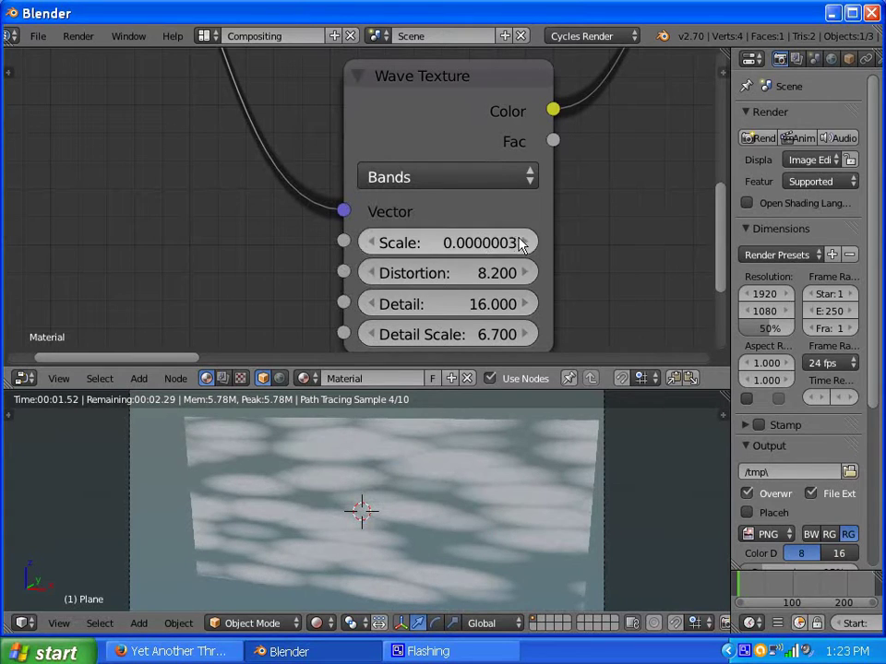
pyautogui.click(523, 242)
pyautogui.click(443, 242)
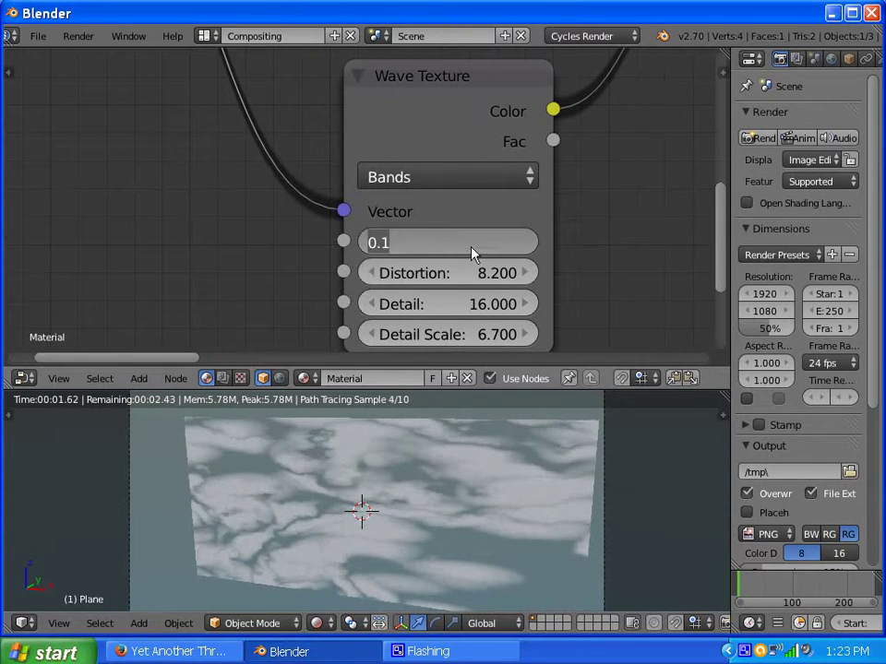
pyautogui.press('BackSpace')
pyautogui.write('.7')
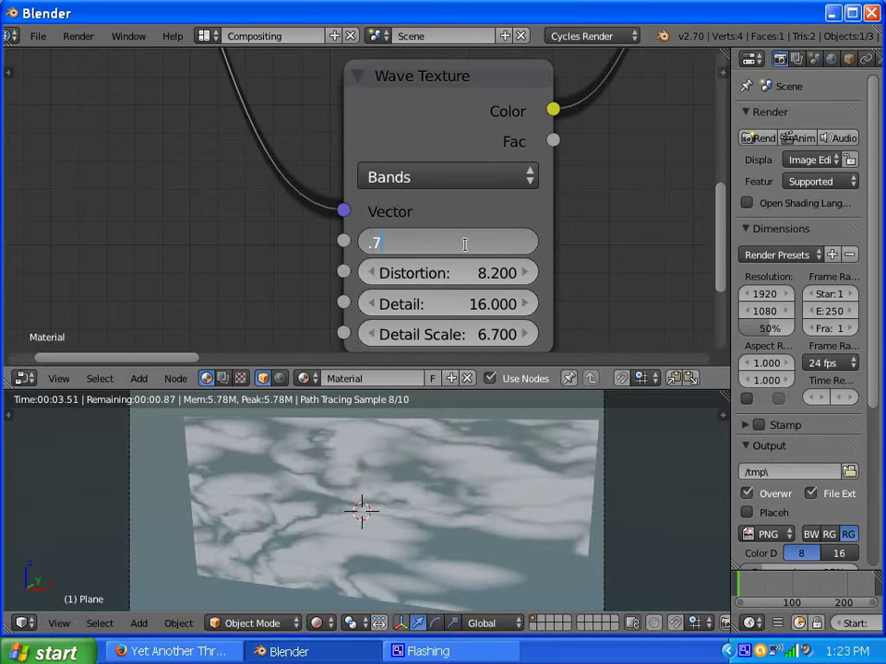
pyautogui.press('BackSpace')
pyautogui.press('BackSpace')
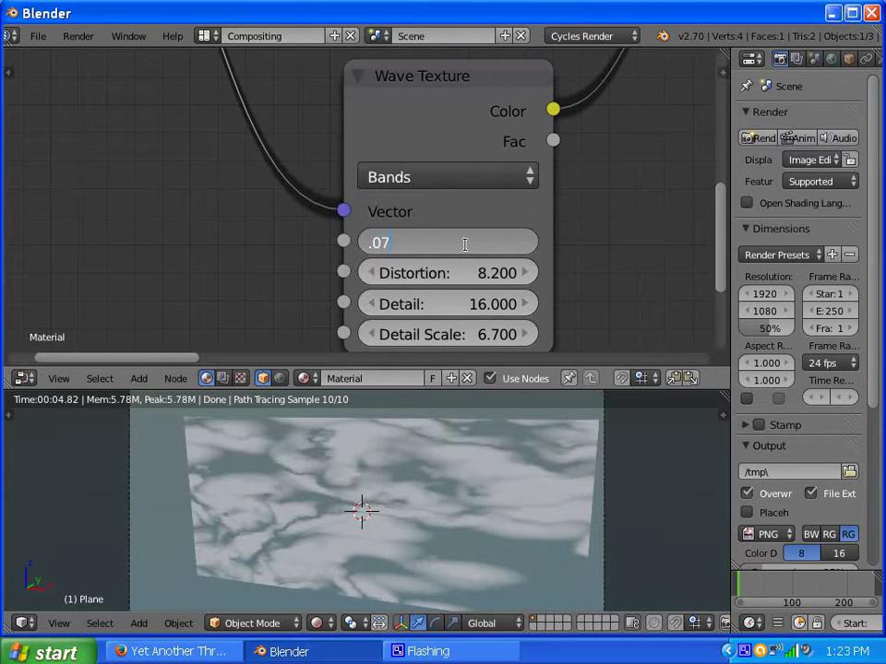
pyautogui.write('.075')
pyautogui.press('Return')
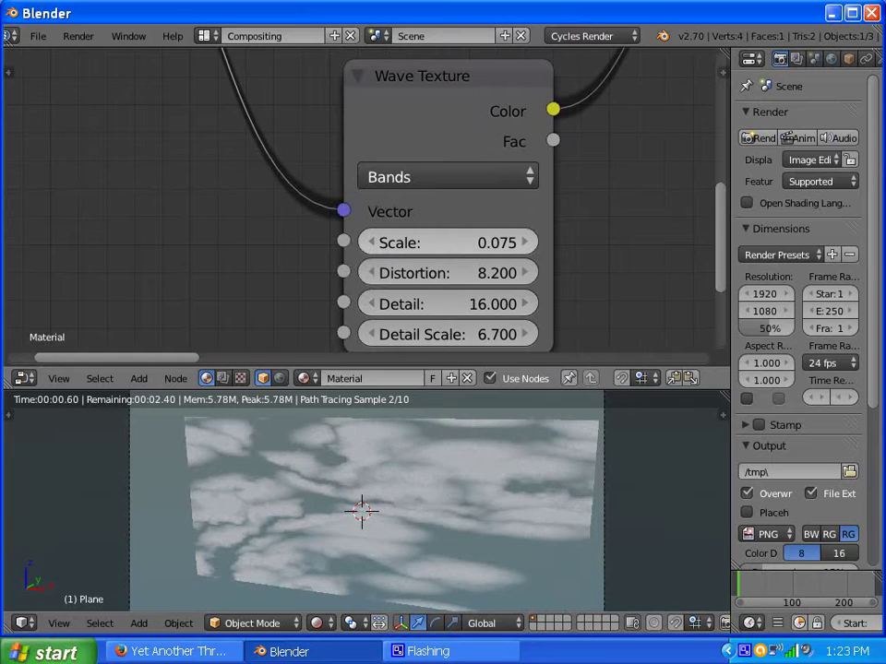
# - Set the Wave Texture's Distortion to 7.1 and its Detail to 5.8
pyautogui.moveTo(445, 276); pyautogui.dragTo(354, 303)
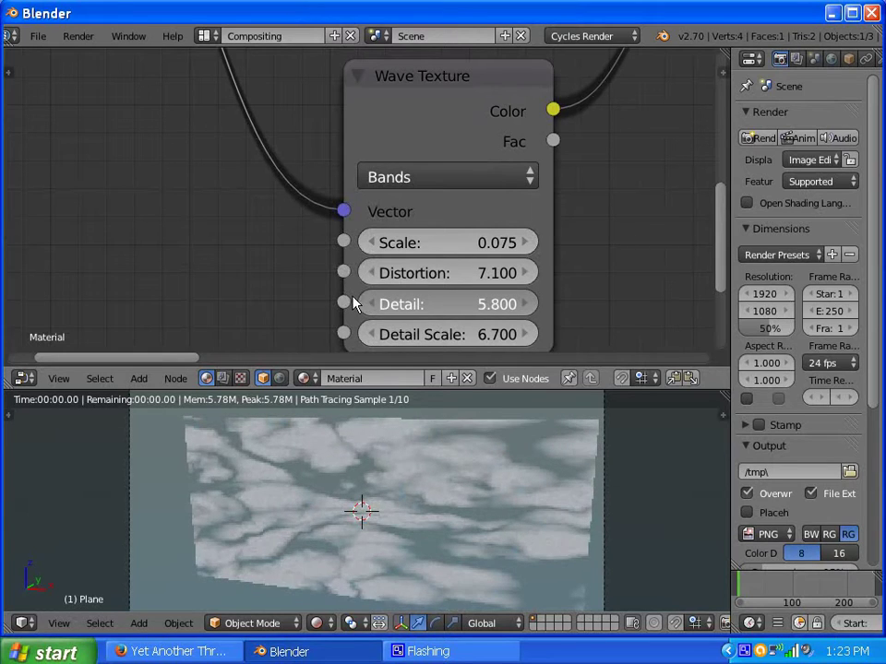
pyautogui.scroll(-2, 304, 259)
pyautogui.scroll(-3, 387, 223)
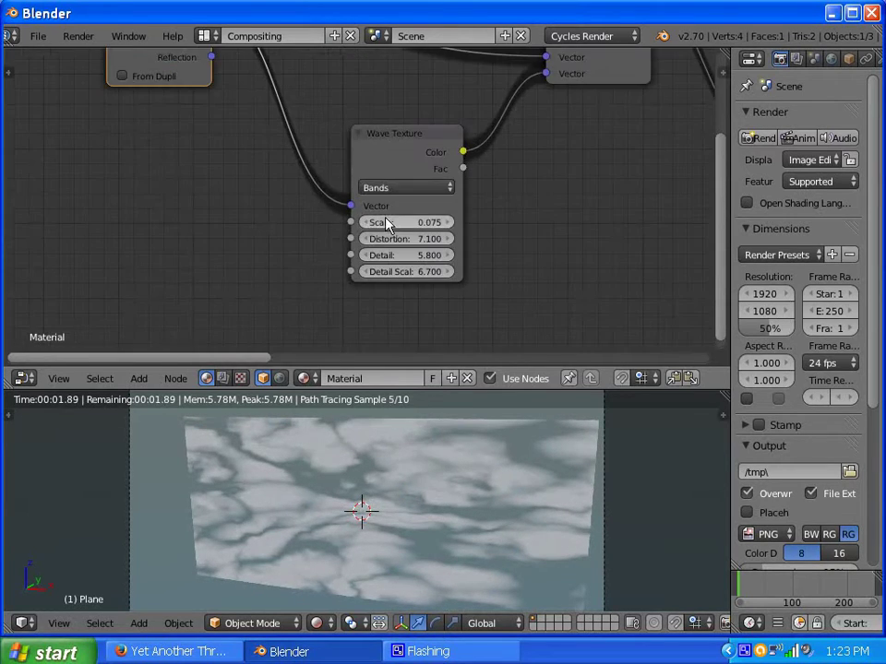
# - Move the Wave Texture node farther from the Add node to make room along their connection
pyautogui.moveTo(565, 164); pyautogui.dragTo(452, 245, button='middle')
pyautogui.scroll(3, 415, 248)
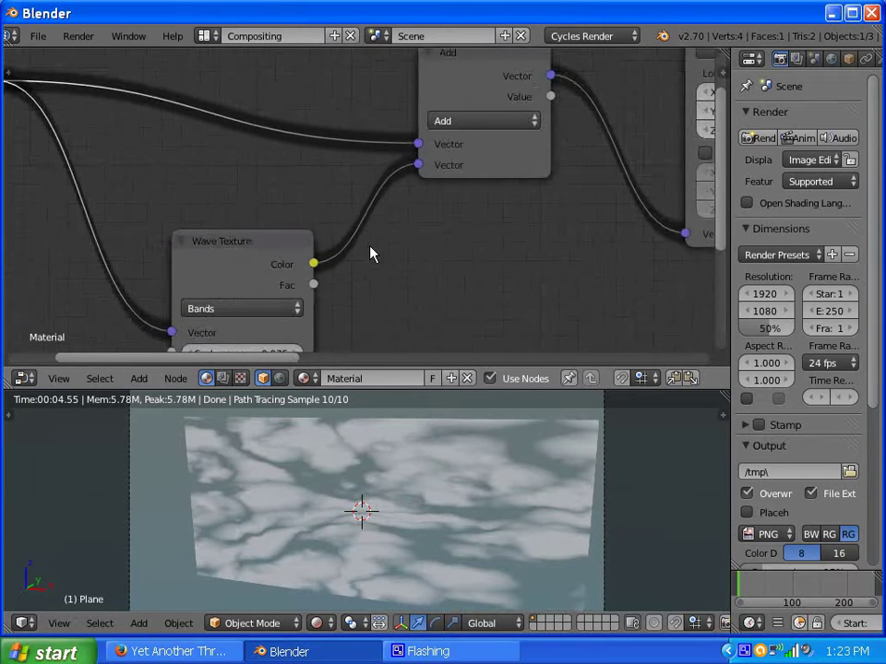
pyautogui.moveTo(255, 244); pyautogui.dragTo(182, 261)
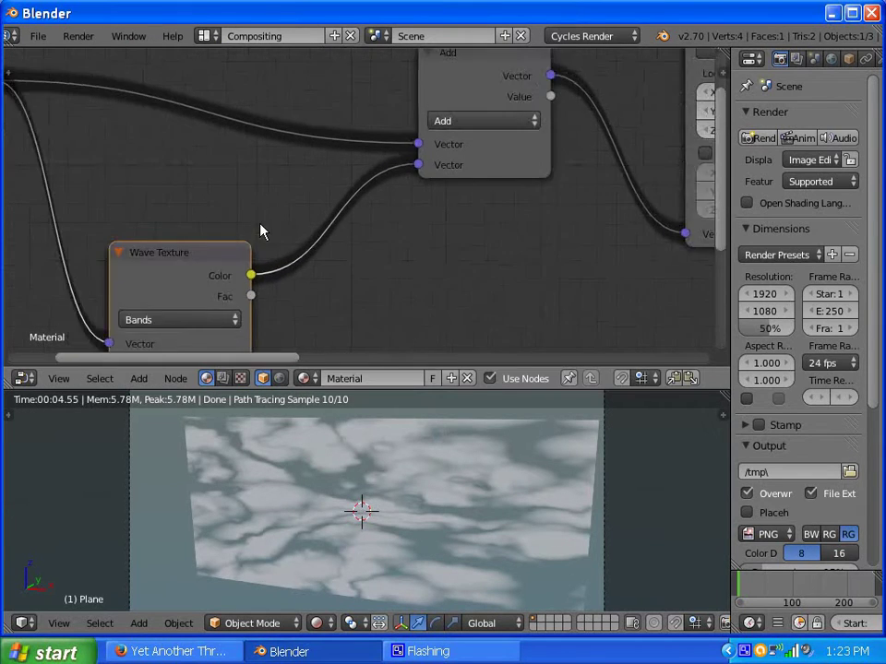
pyautogui.scroll(-2, 277, 240)
pyautogui.scroll(3, 319, 241)
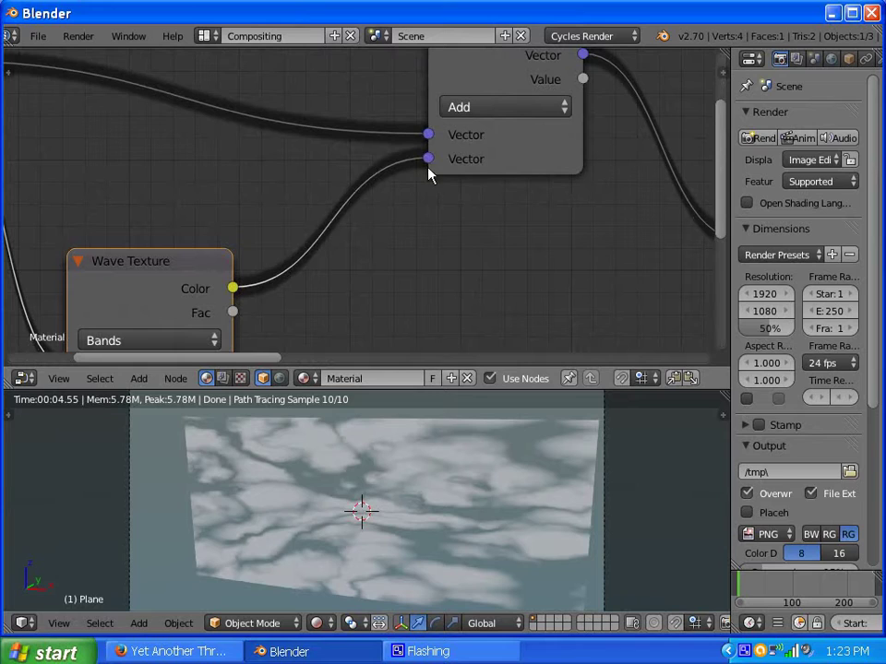
# - Insert a MixRGB node on the link between the Wave Texture's Color output and the Add node's second Vector input
pyautogui.click(136, 380)
pyautogui.moveTo(174, 272)
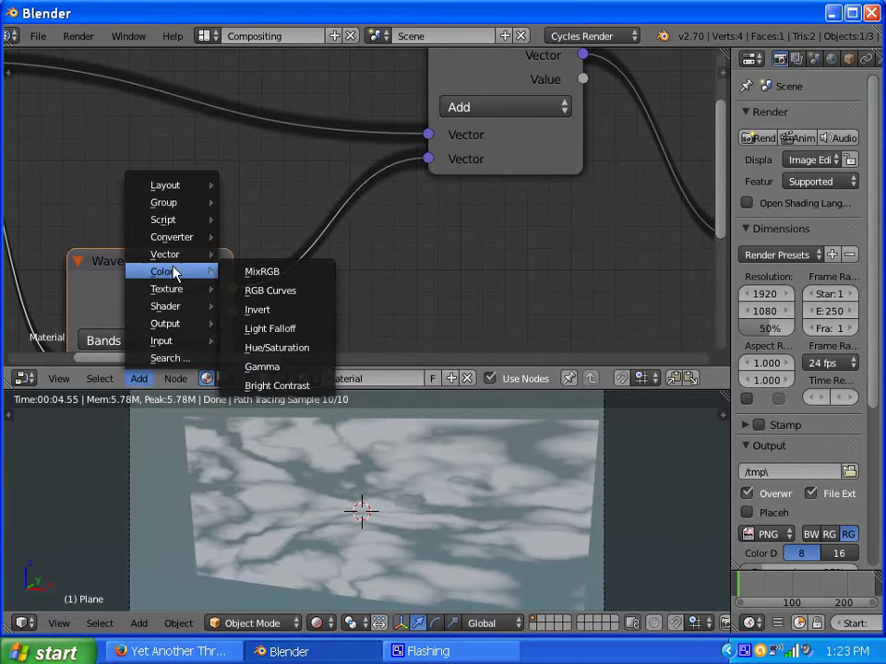
pyautogui.click(138, 378)
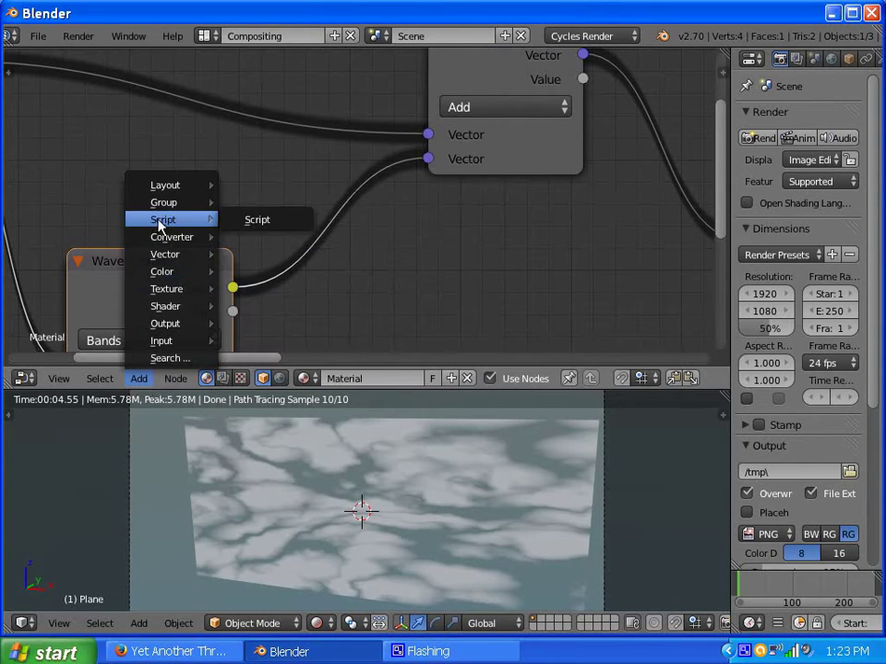
pyautogui.moveTo(174, 274)
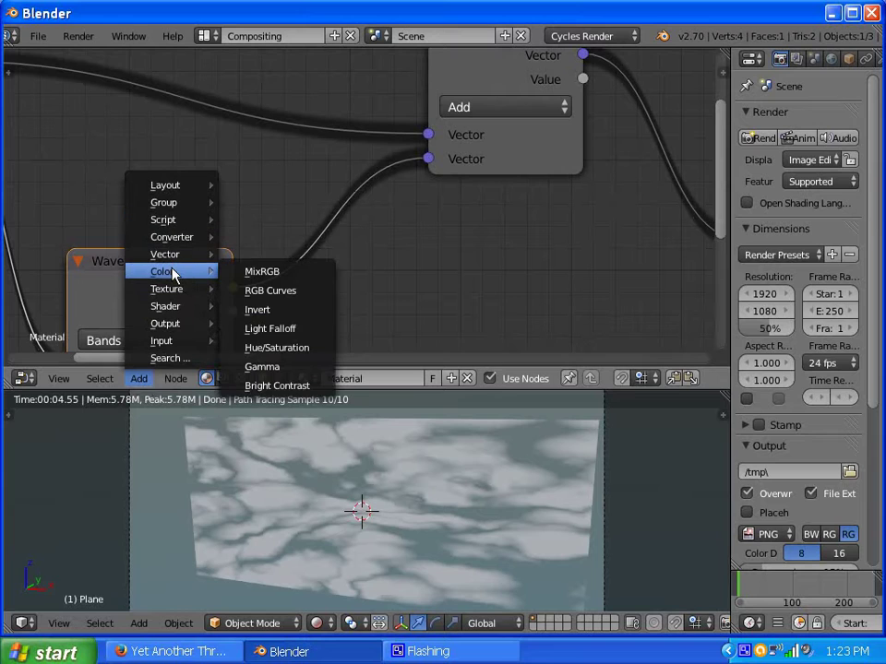
pyautogui.click(256, 278)
pyautogui.click(277, 191)
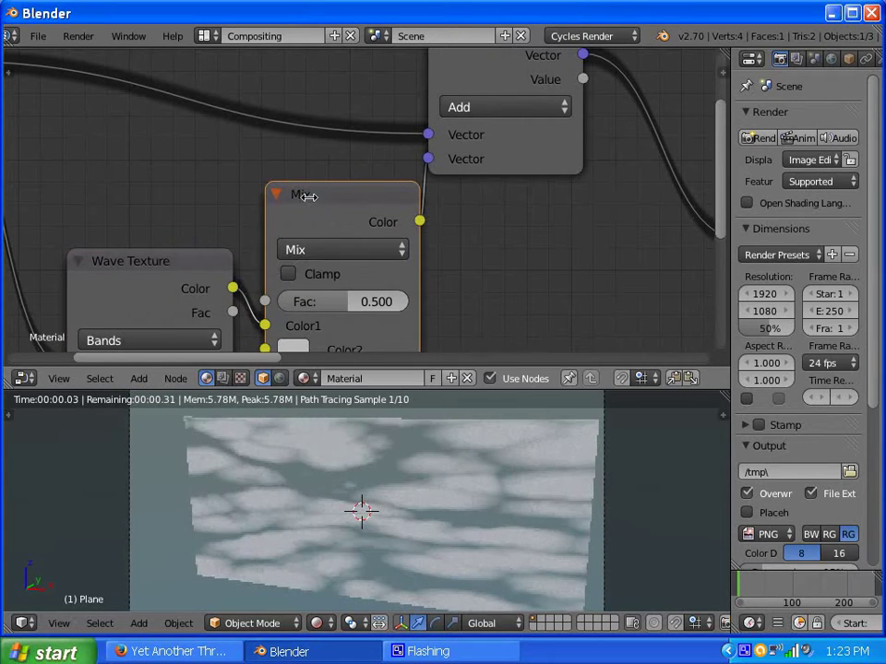
pyautogui.scroll(-2, 413, 267)
pyautogui.scroll(1, 368, 279)
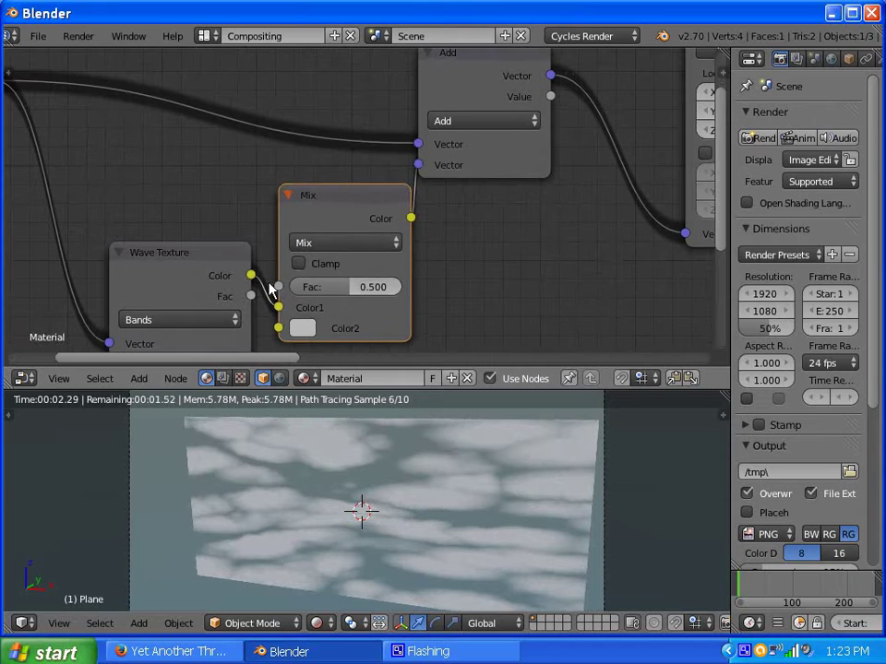
pyautogui.scroll(-3, 448, 303)
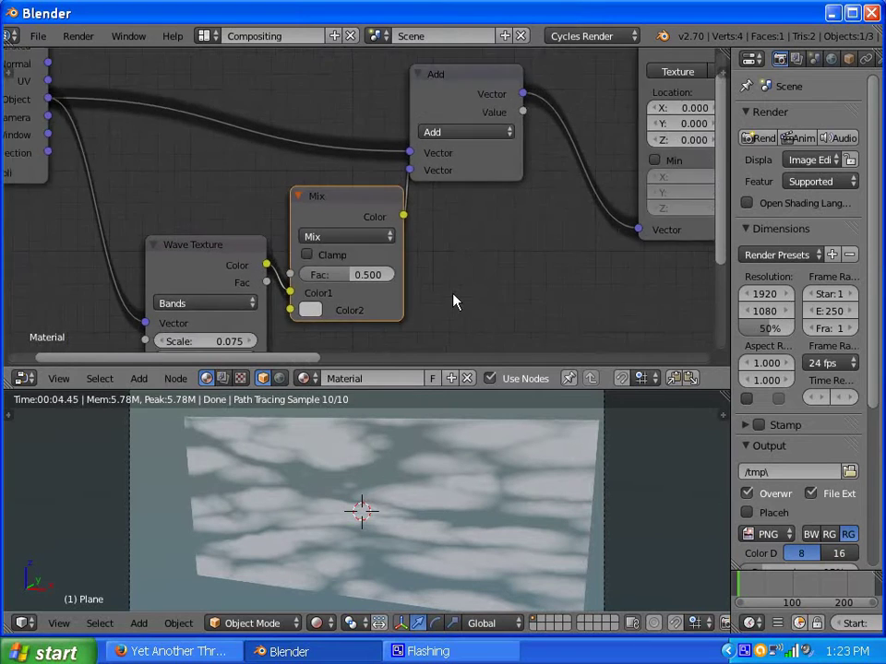
pyautogui.scroll(-2, 391, 289)
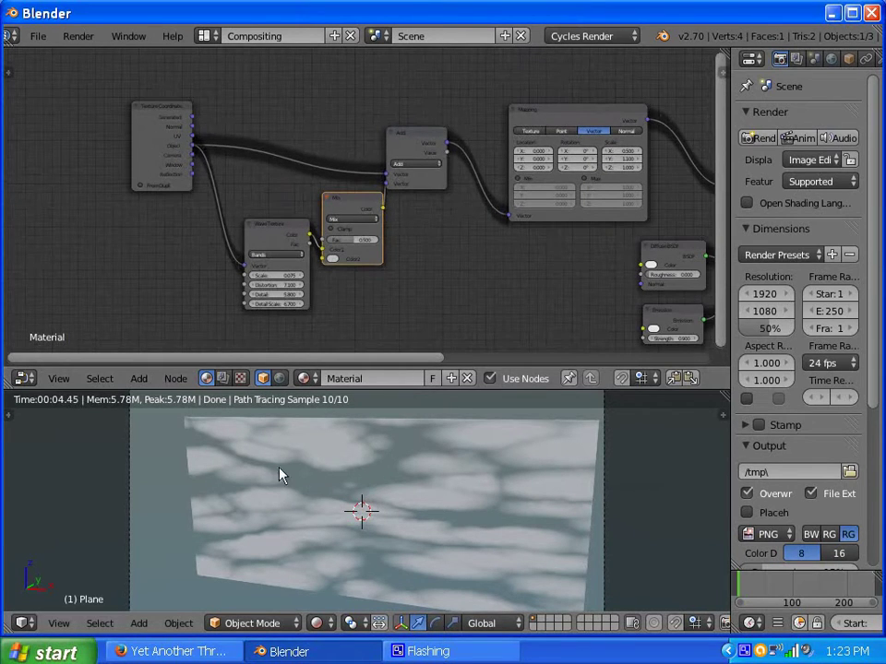
pyautogui.scroll(-2, 452, 326)
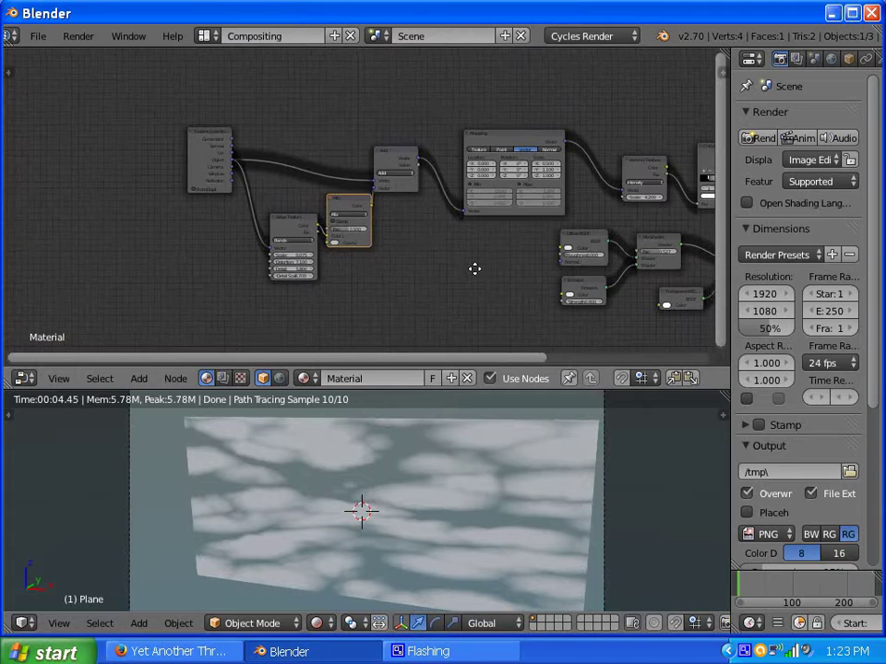
# - Set the Voronoi Texture's Scale to 1.8
pyautogui.moveTo(475, 267); pyautogui.dragTo(402, 241, button='middle')
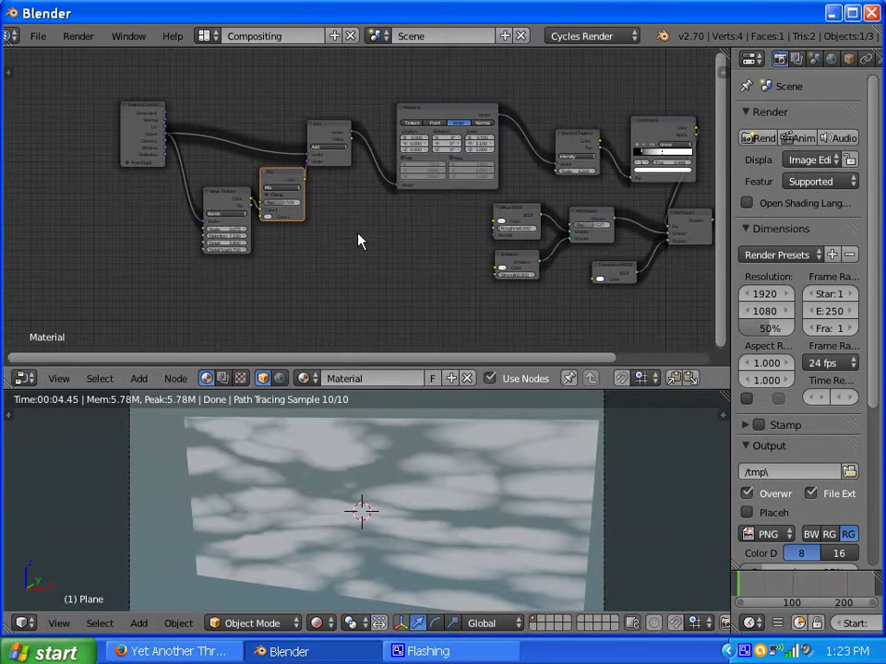
pyautogui.scroll(-3, 358, 233)
pyautogui.scroll(7, 358, 234)
pyautogui.moveTo(377, 218); pyautogui.dragTo(352, 245, button='middle')
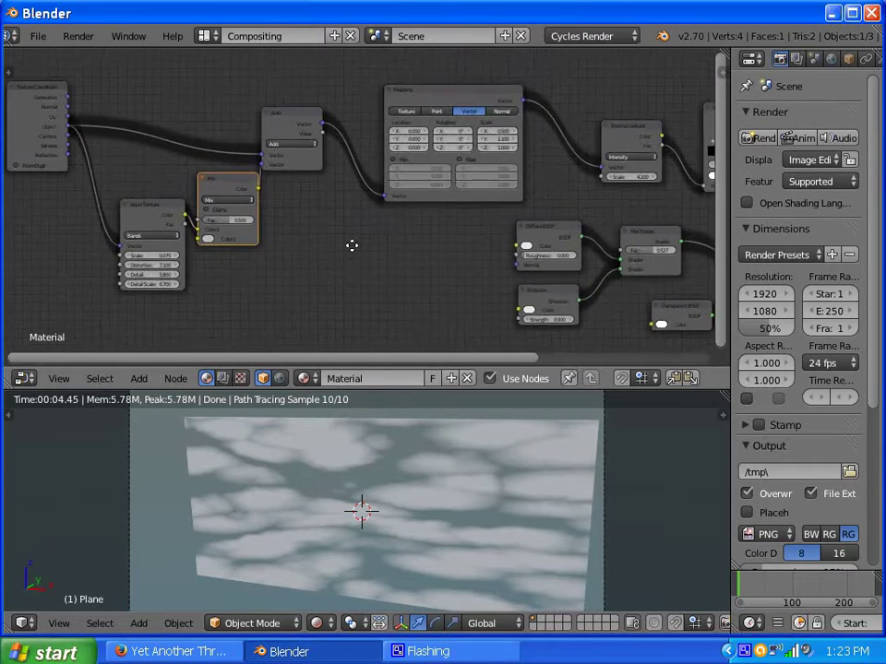
pyautogui.scroll(-3, 285, 302)
pyautogui.scroll(2, 281, 287)
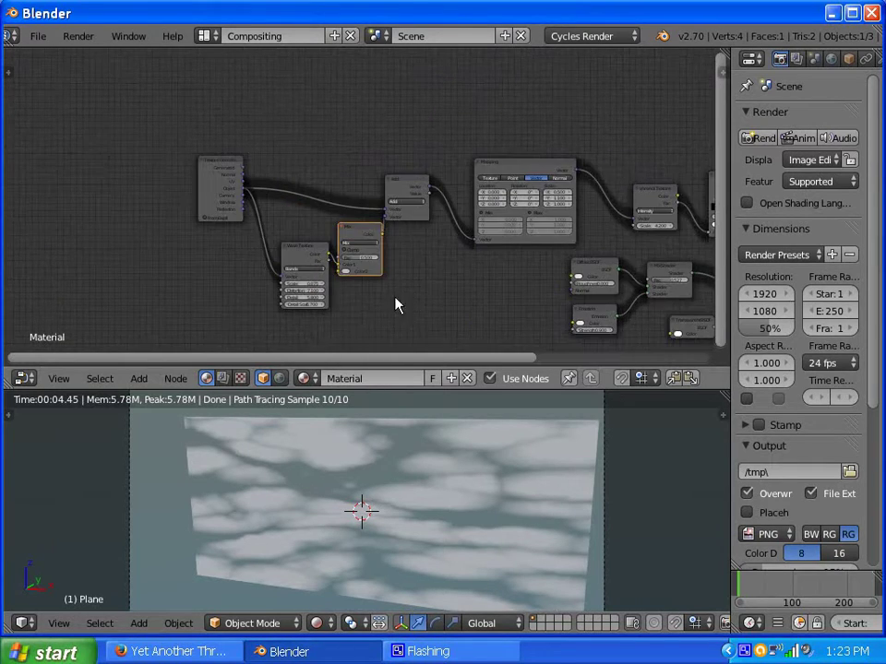
pyautogui.scroll(3, 387, 305)
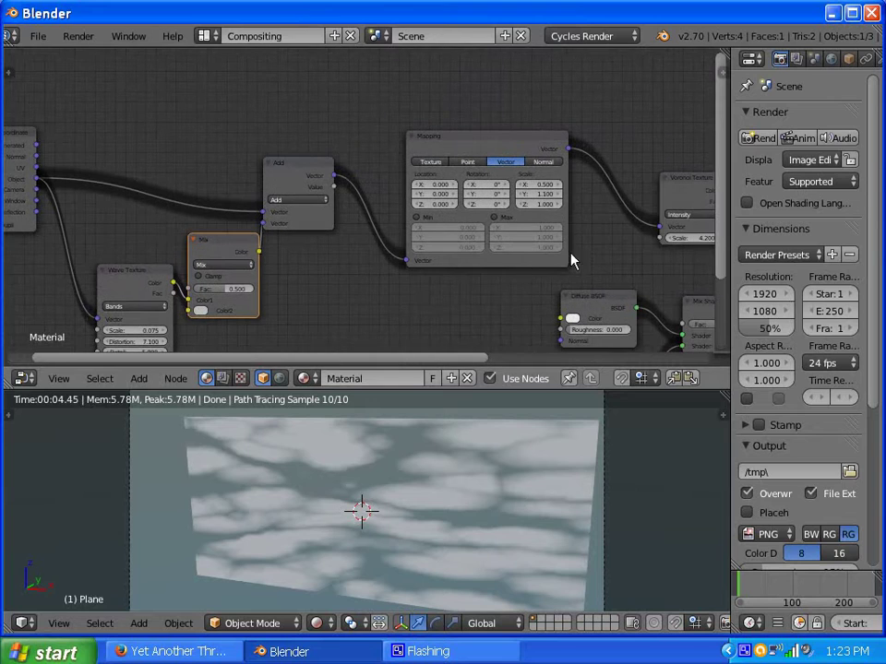
pyautogui.scroll(4, 573, 258)
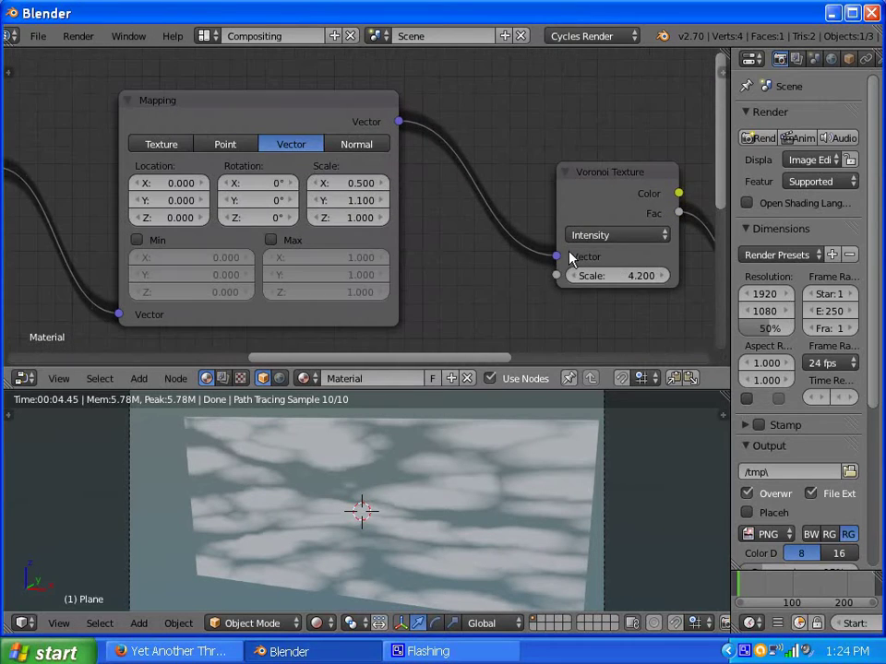
pyautogui.moveTo(512, 269); pyautogui.dragTo(264, 236, button='middle')
pyautogui.scroll(6, 448, 256)
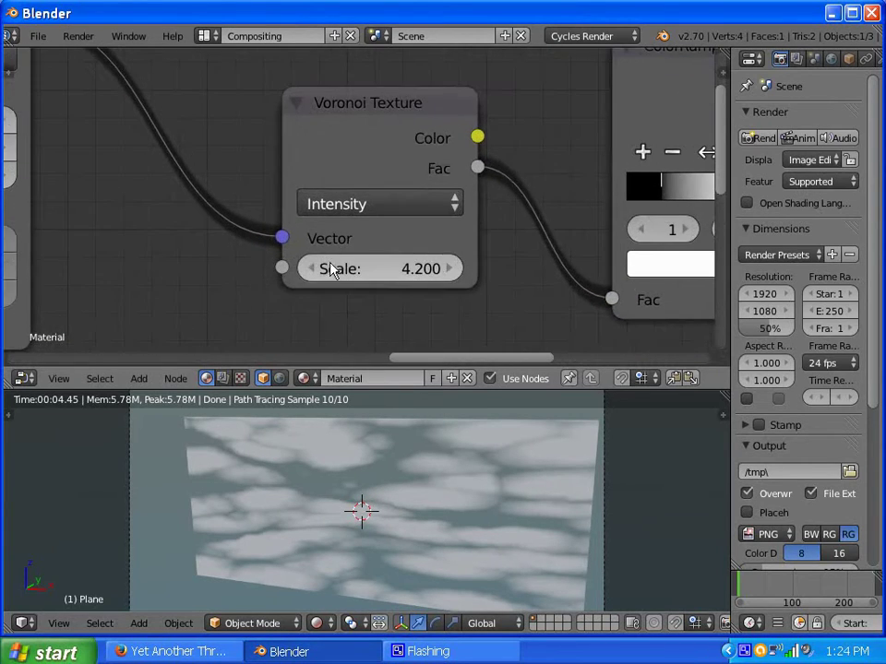
pyautogui.scroll(3, 381, 291)
pyautogui.moveTo(391, 289); pyautogui.dragTo(367, 294)
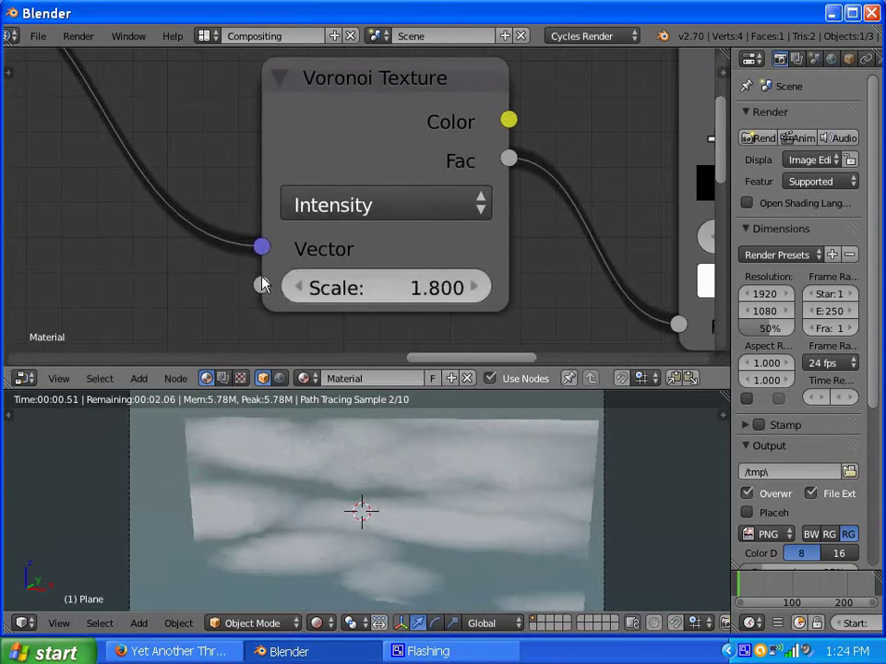
# - Switch from the Compositing screen layout to the Default layout
pyautogui.scroll(-4, 206, 265)
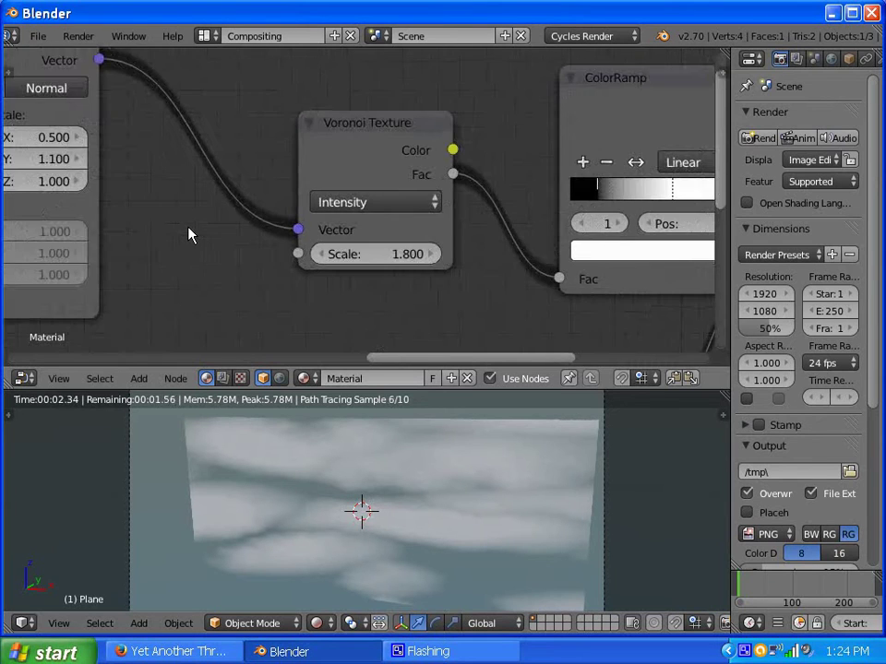
pyautogui.scroll(-3, 189, 235)
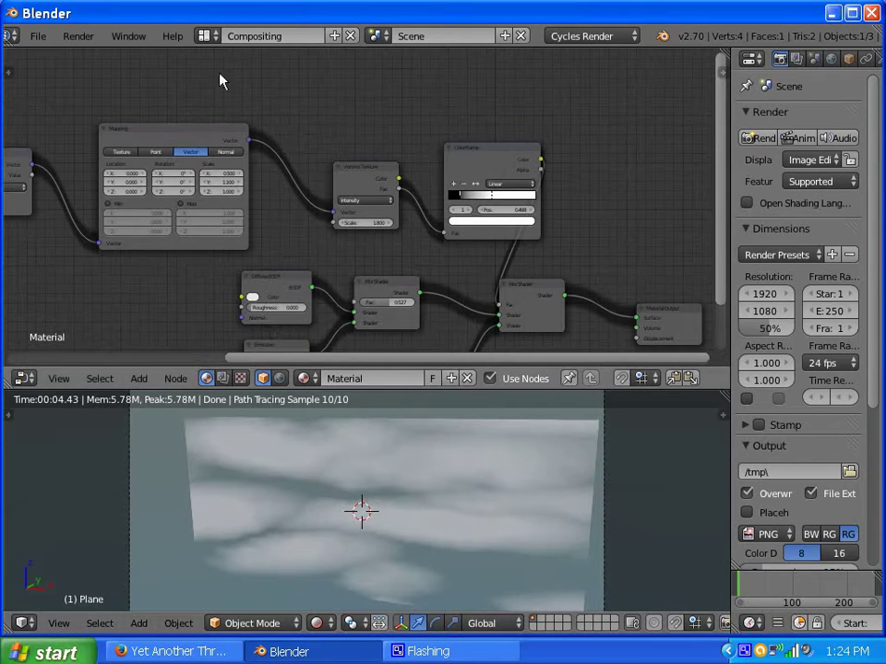
pyautogui.click(204, 36)
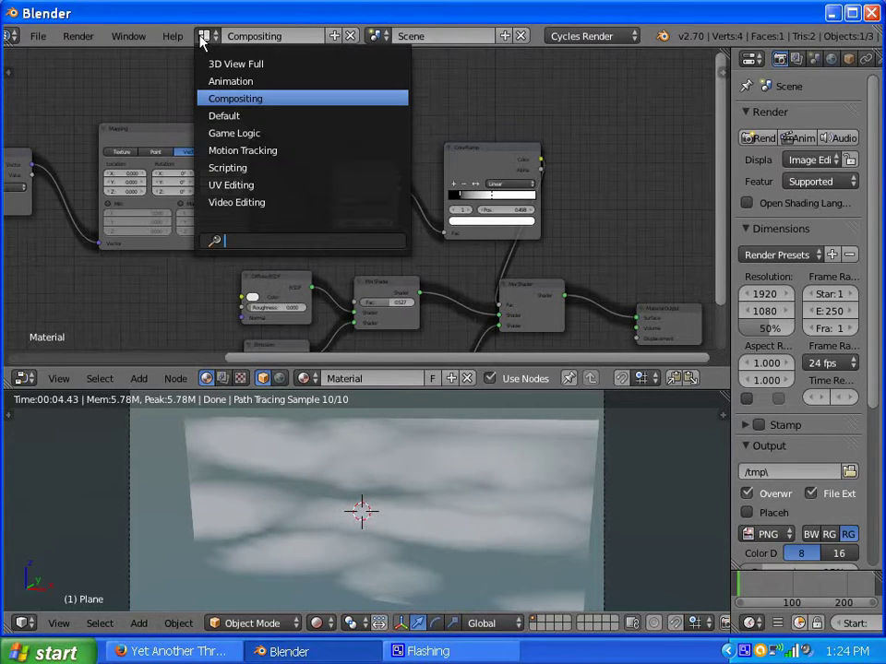
pyautogui.click(226, 116)
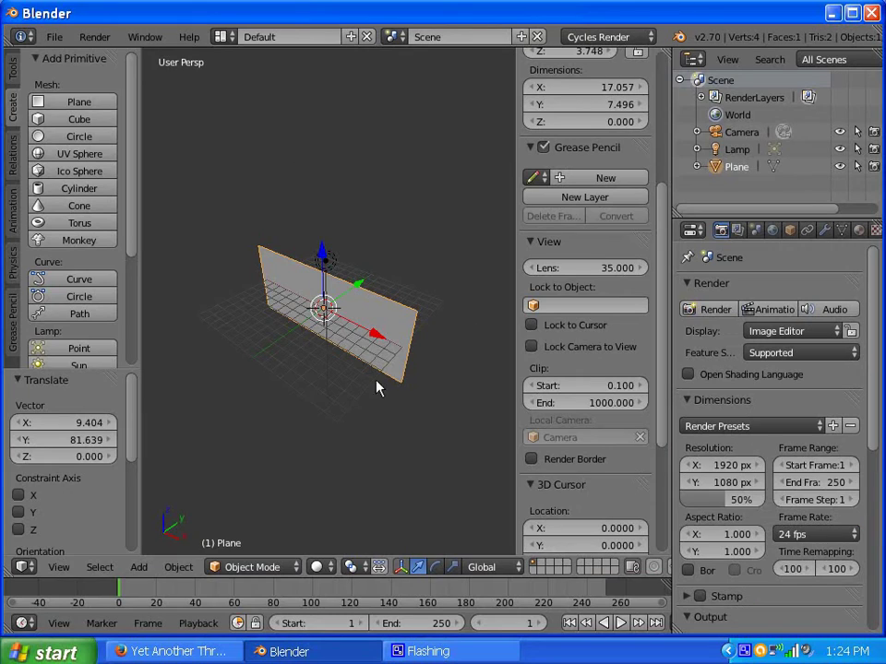
# - Add a Subdivision Surface modifier to the cloud plane
pyautogui.scroll(4, 249, 385)
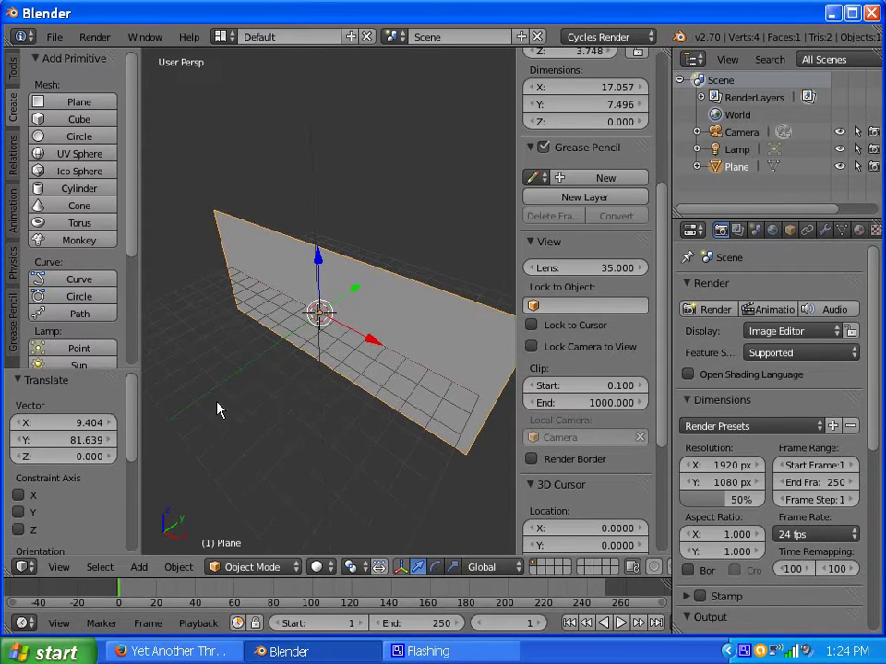
pyautogui.moveTo(218, 409); pyautogui.dragTo(379, 364, button='middle')
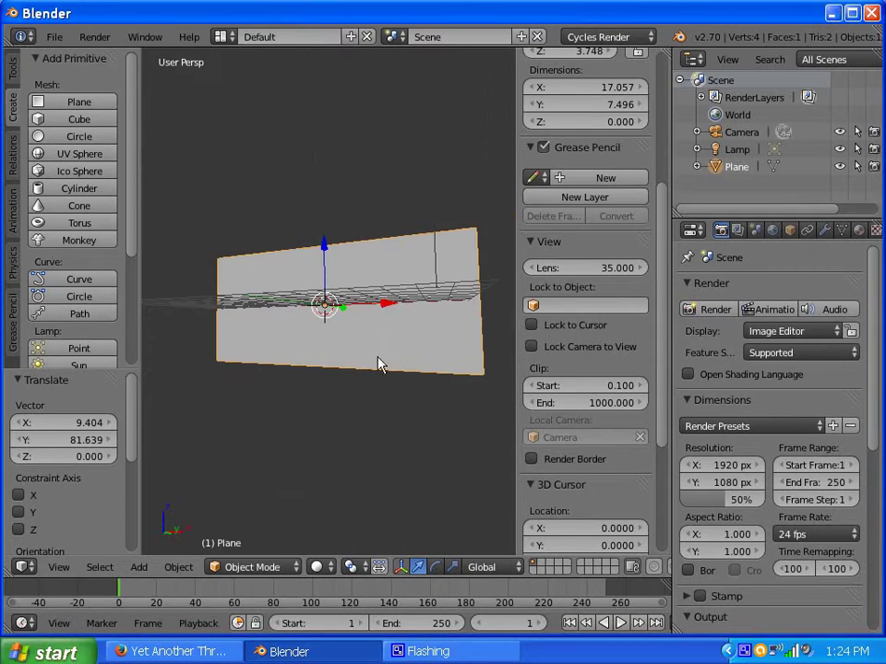
pyautogui.click(824, 229)
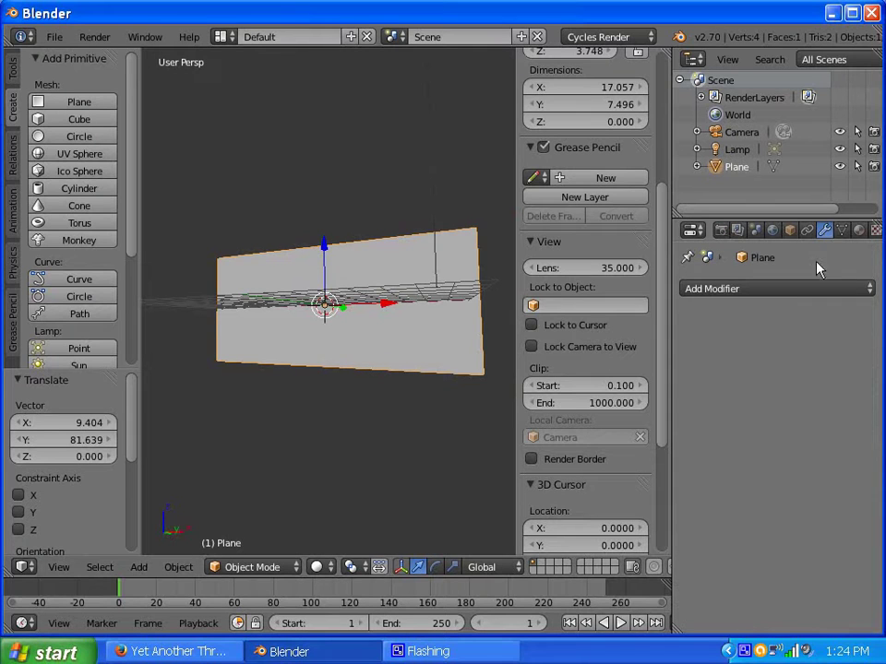
pyautogui.click(777, 289)
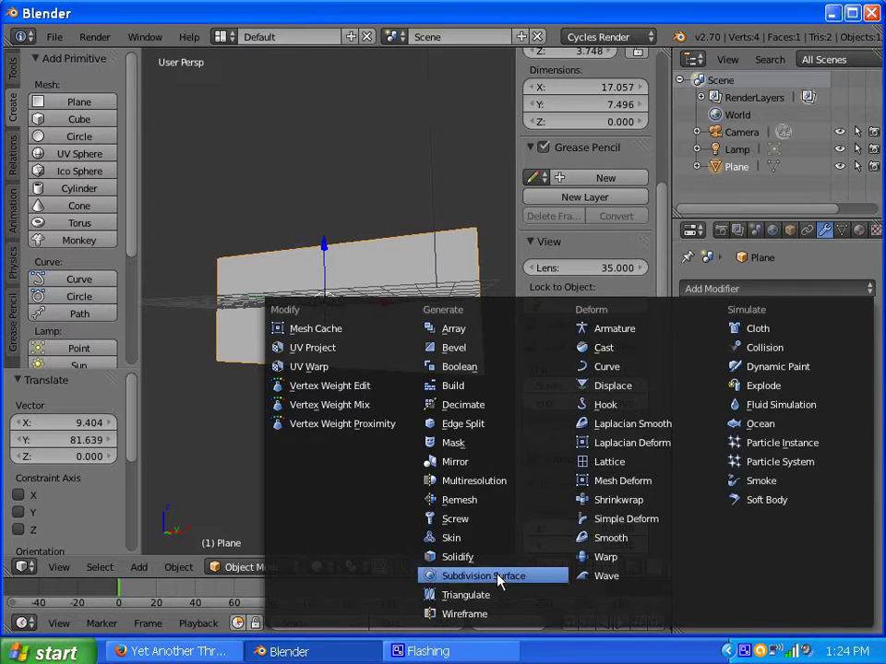
pyautogui.click(452, 575)
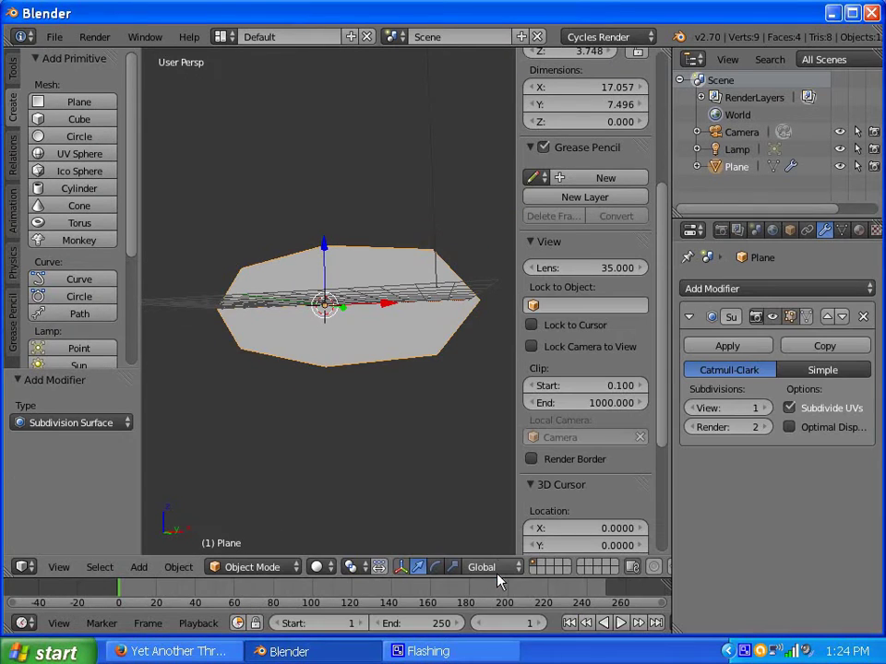
# - Set the Subdivision Surface modifier to Simple with 3 subdivisions and apply it to the plane
pyautogui.click(808, 372)
pyautogui.click(764, 408)
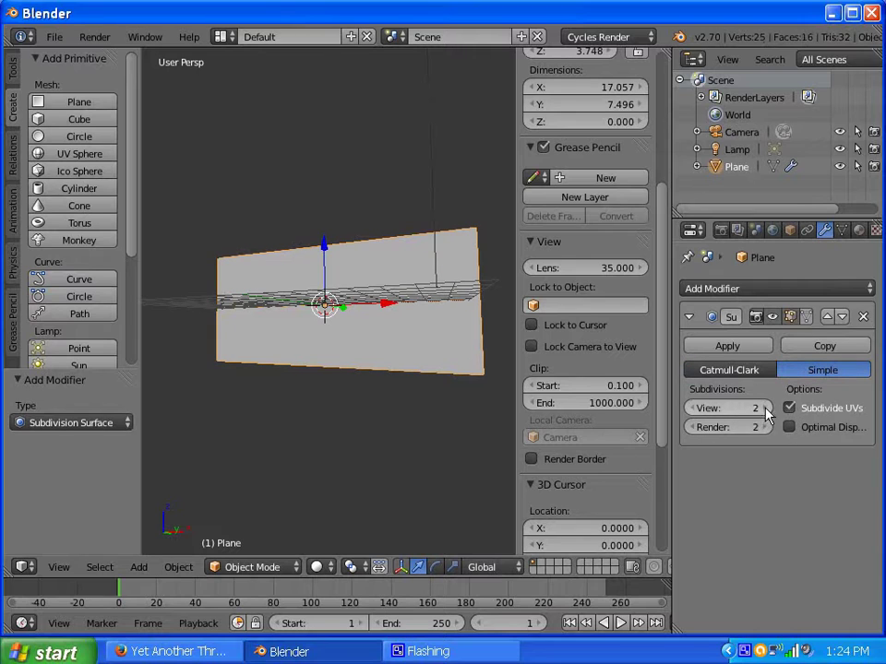
pyautogui.click(764, 427)
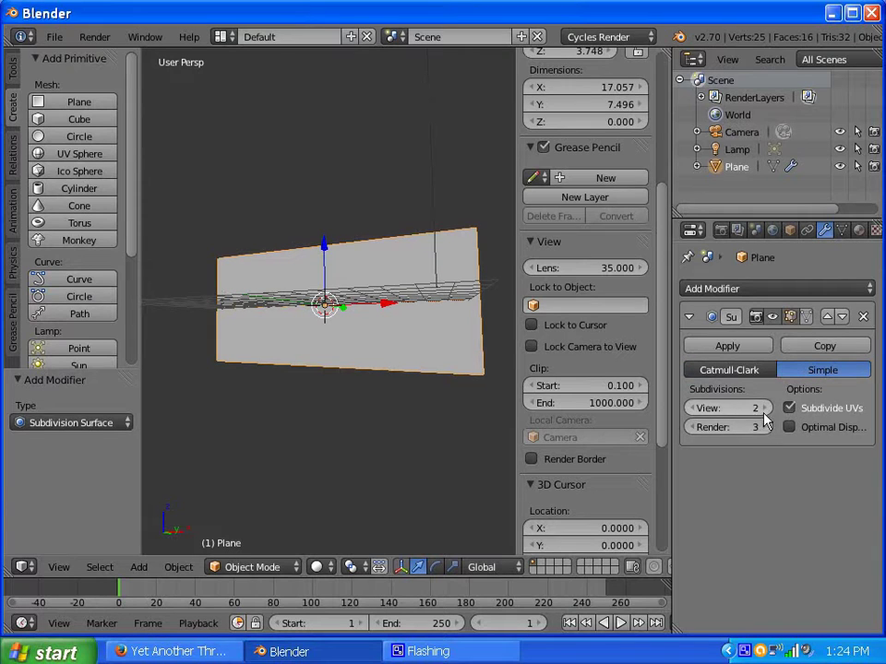
pyautogui.click(746, 351)
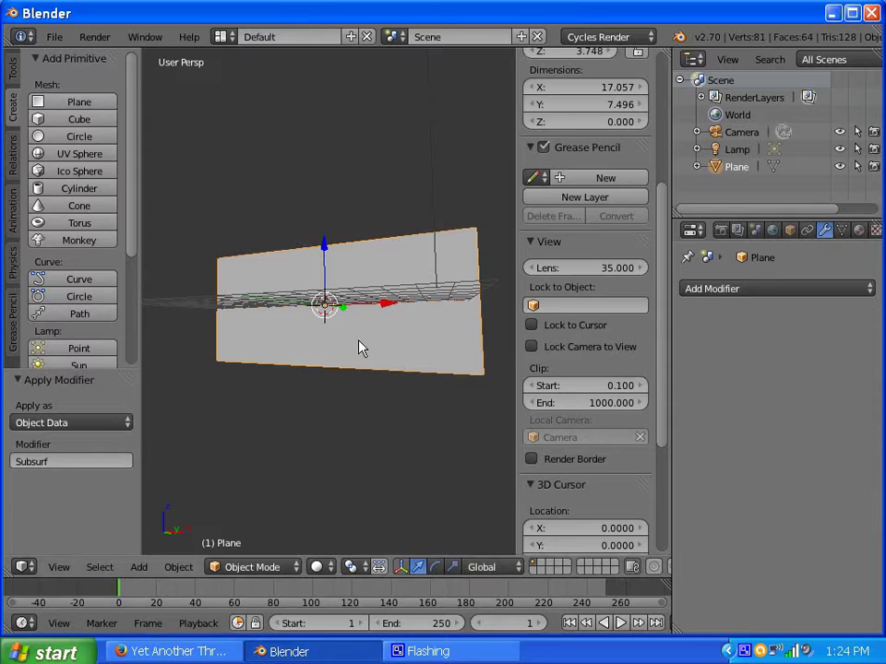
# - Check the plane's subdivided mesh in wireframe display and return to solid display
pyautogui.press('z')
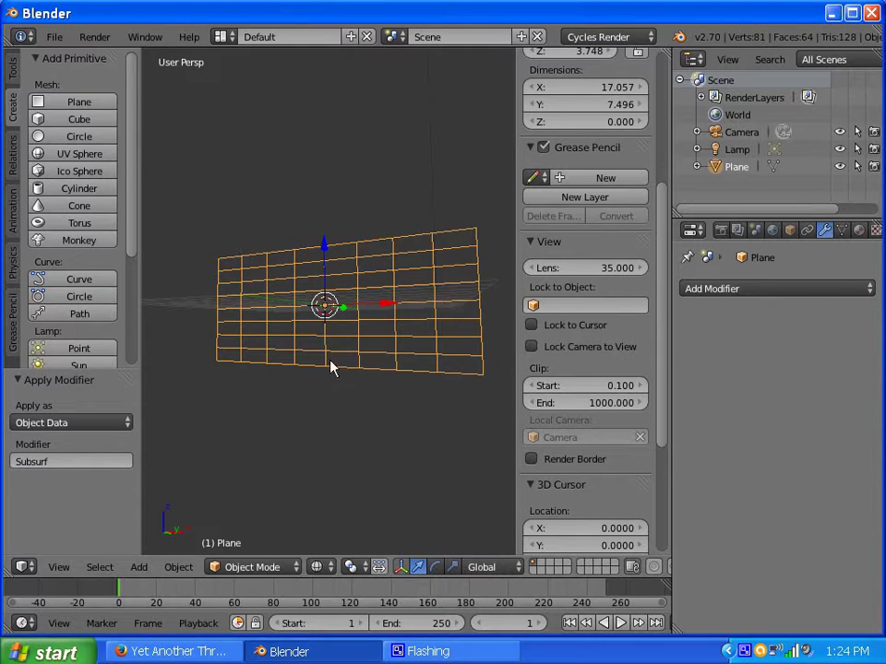
pyautogui.press('z')
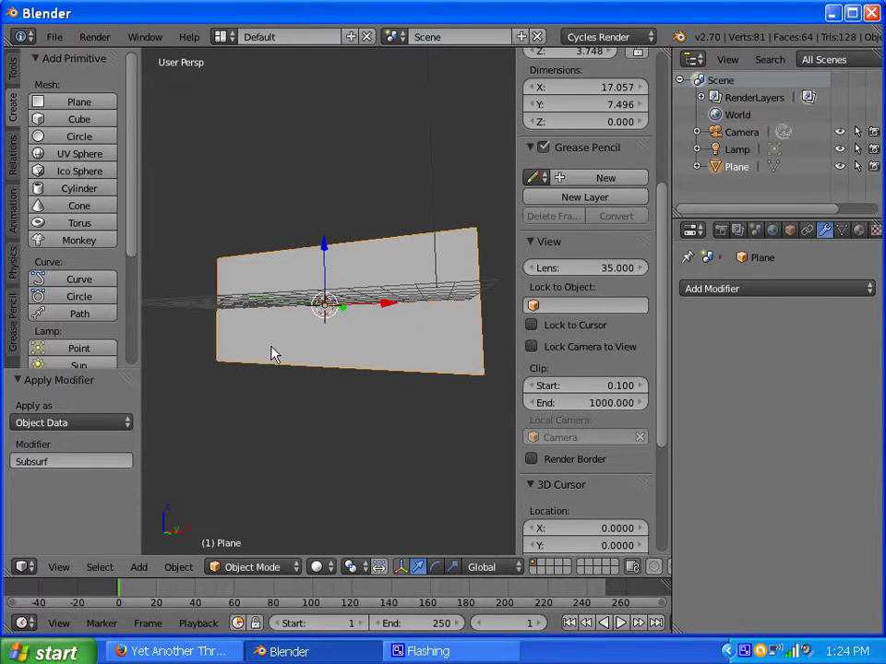
# - Switch the plane from Object Mode to Vertex Paint mode
pyautogui.moveTo(297, 342); pyautogui.dragTo(338, 427, button='middle')
pyautogui.scroll(4, 345, 427)
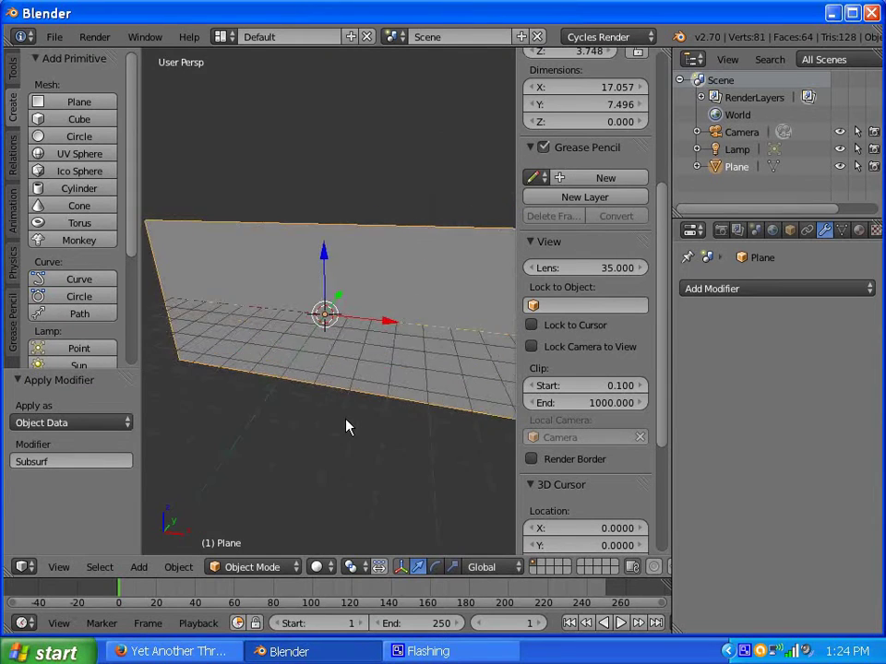
pyautogui.scroll(-2, 344, 427)
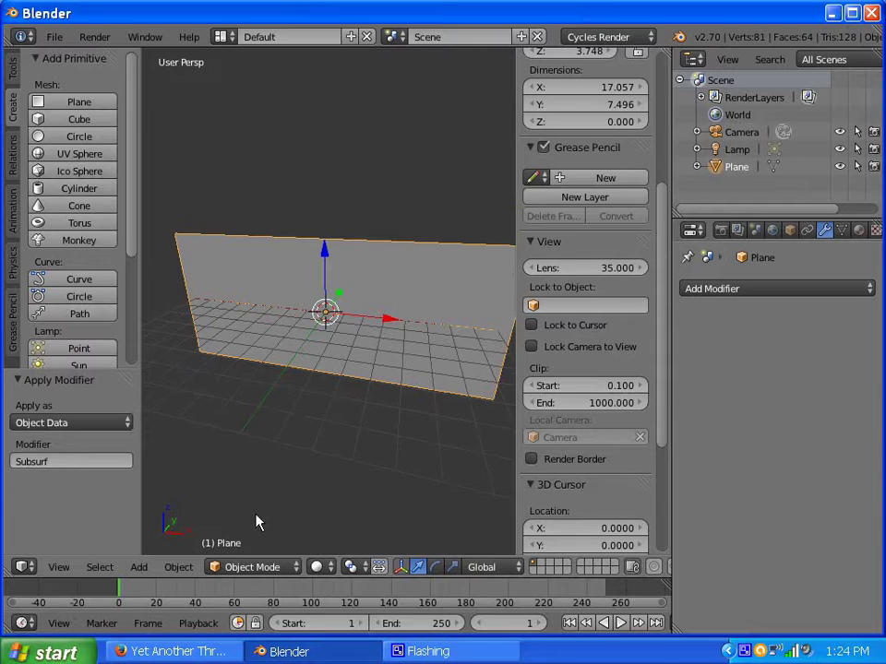
pyautogui.click(268, 566)
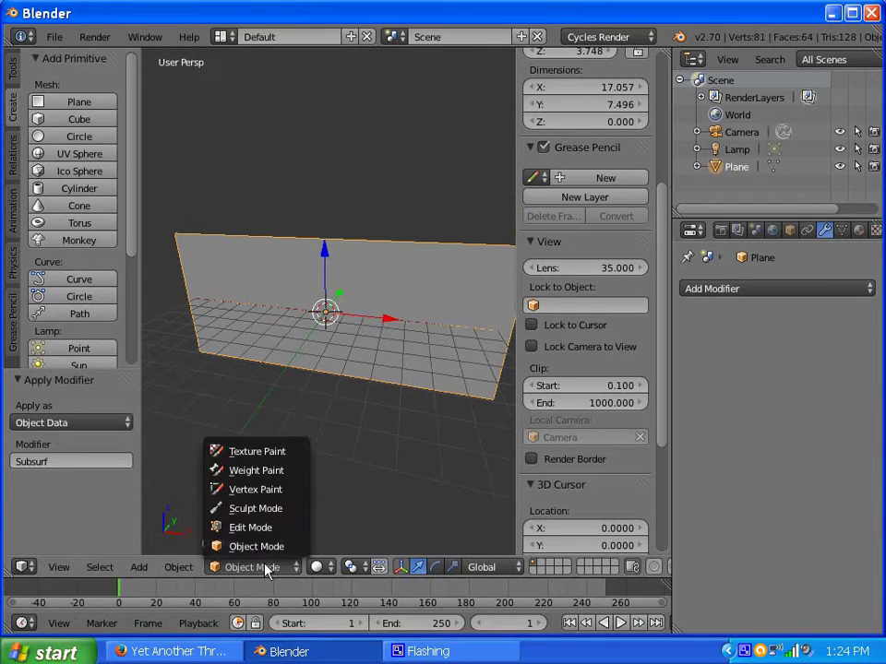
pyautogui.click(266, 491)
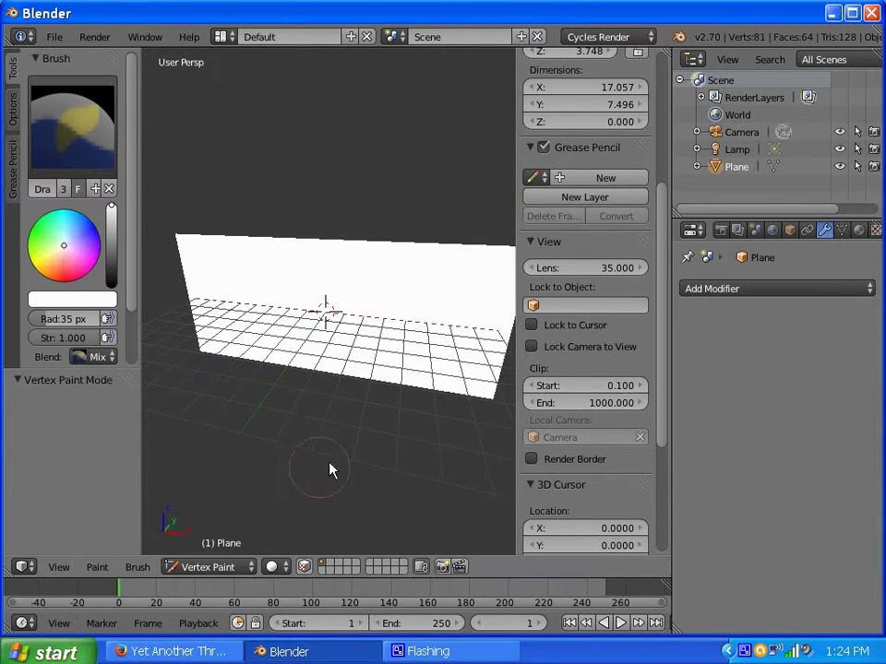
pyautogui.click(136, 567)
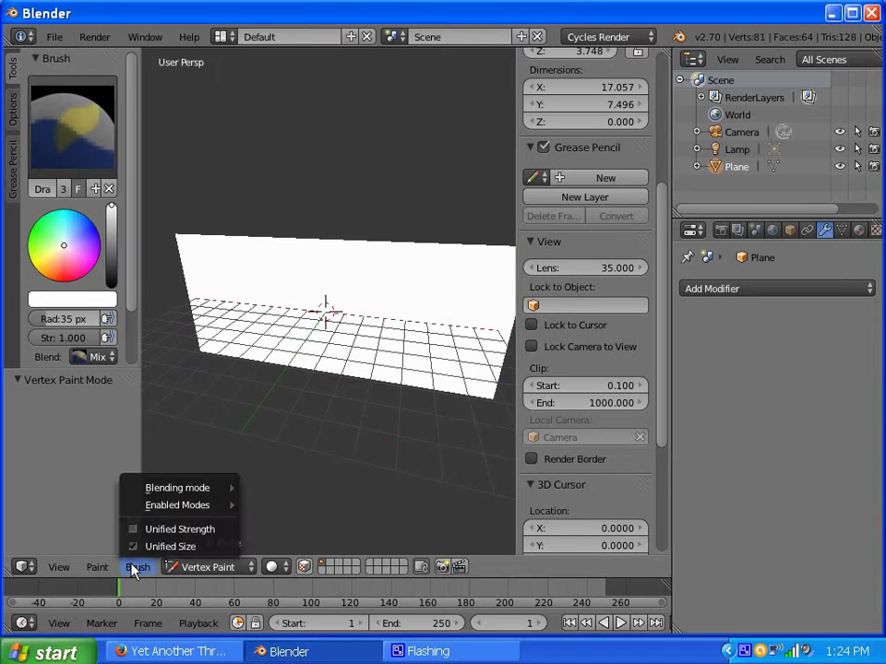
pyautogui.moveTo(96, 568)
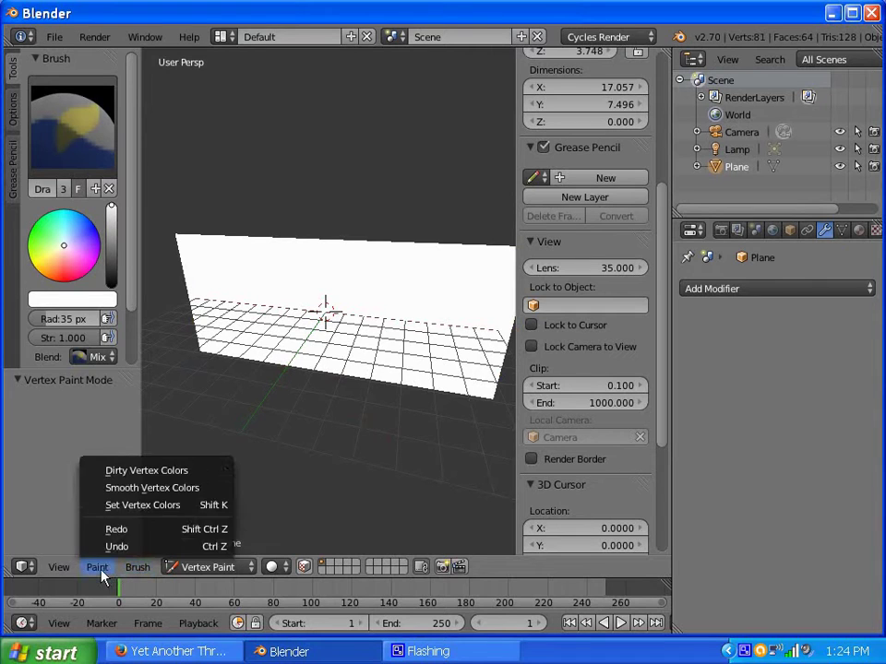
pyautogui.click(157, 470)
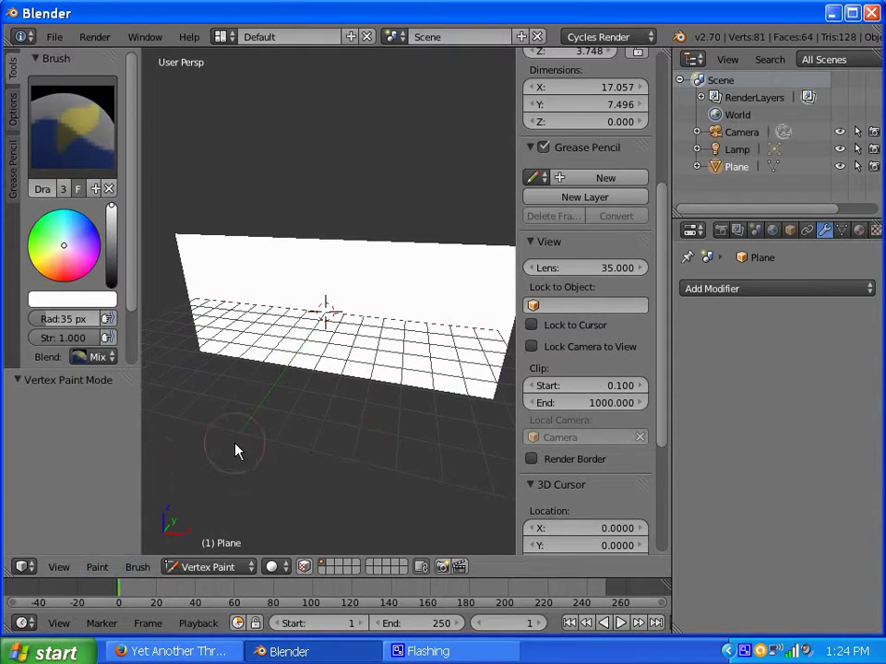
pyautogui.moveTo(360, 401); pyautogui.dragTo(318, 401, button='middle')
pyautogui.moveTo(382, 333)
pyautogui.keyDown('ctrl'); pyautogui.mouseDown(button='middle')
pyautogui.moveTo(252, 365)
pyautogui.moveTo(382, 323)
pyautogui.mouseUp(button='middle'); pyautogui.keyUp('ctrl')
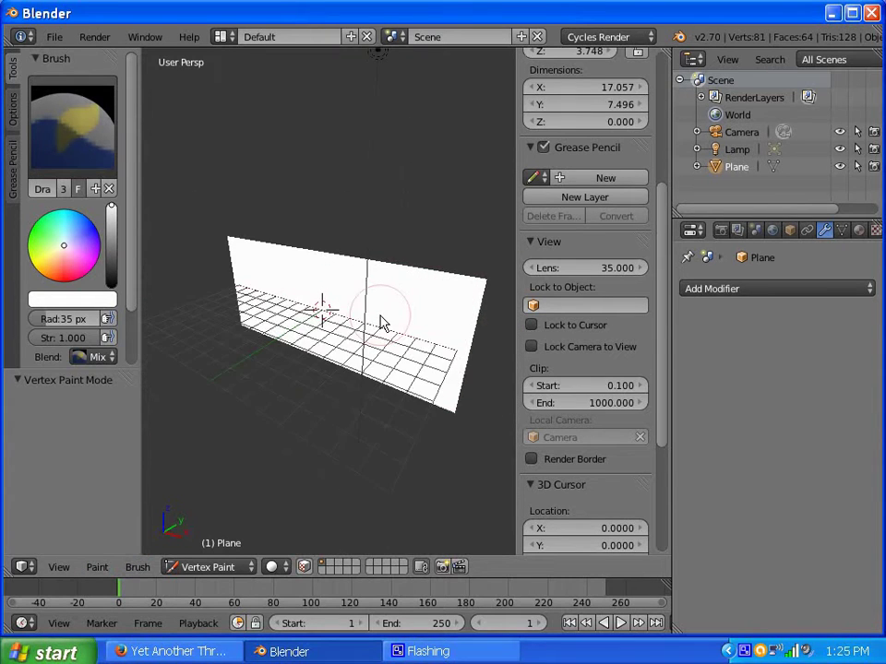
pyautogui.scroll(2, 383, 323)
pyautogui.moveTo(322, 351); pyautogui.dragTo(259, 362, button='middle')
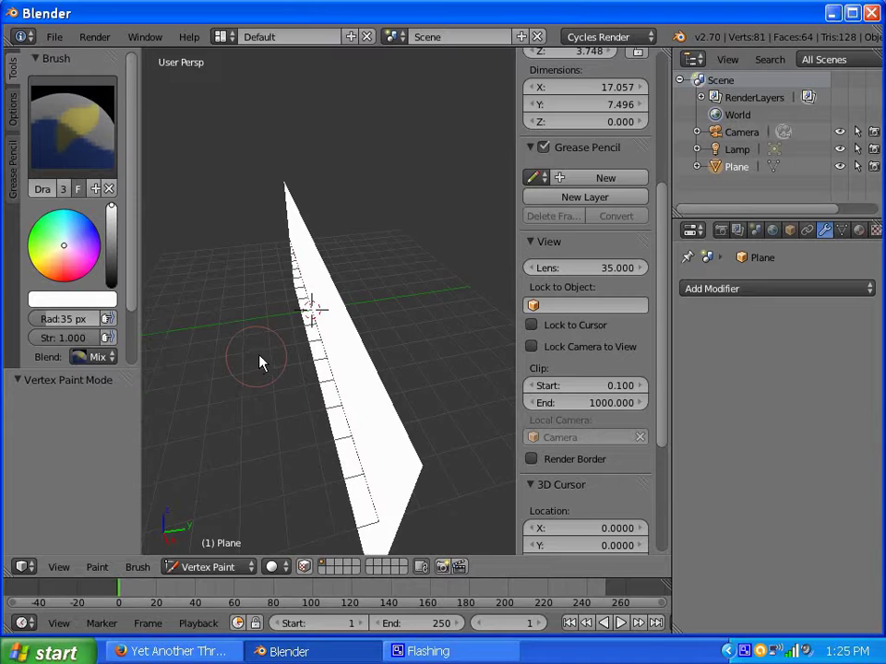
pyautogui.scroll(-4, 260, 362)
pyautogui.scroll(3, 346, 332)
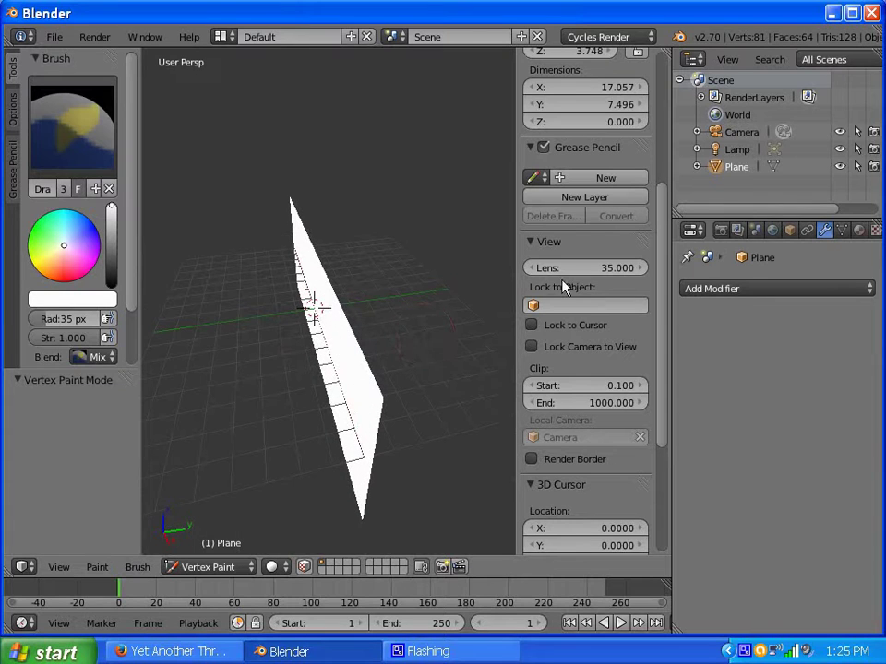
pyautogui.moveTo(301, 332); pyautogui.dragTo(370, 336, button='middle')
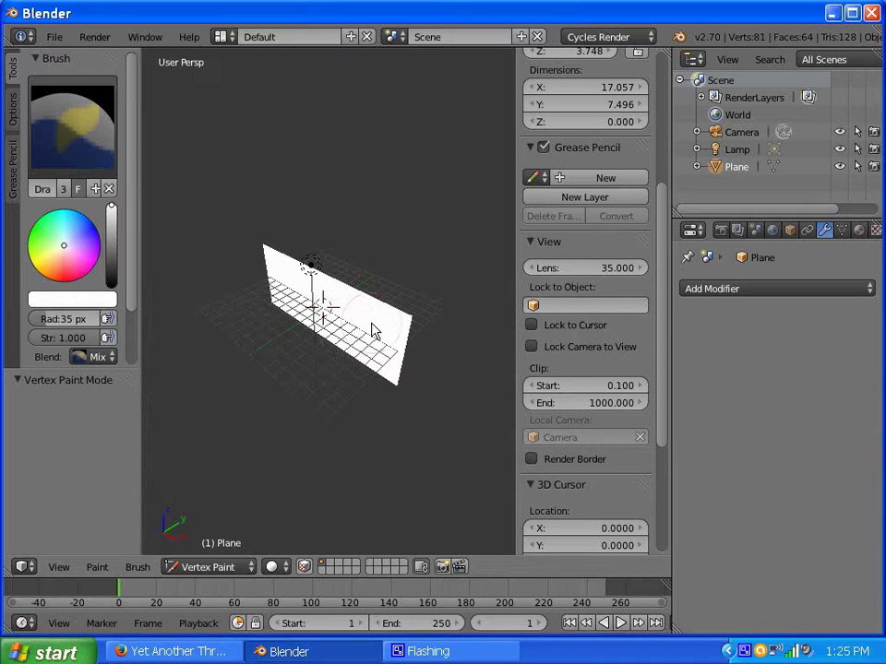
pyautogui.moveTo(372, 331); pyautogui.dragTo(287, 334, button='middle')
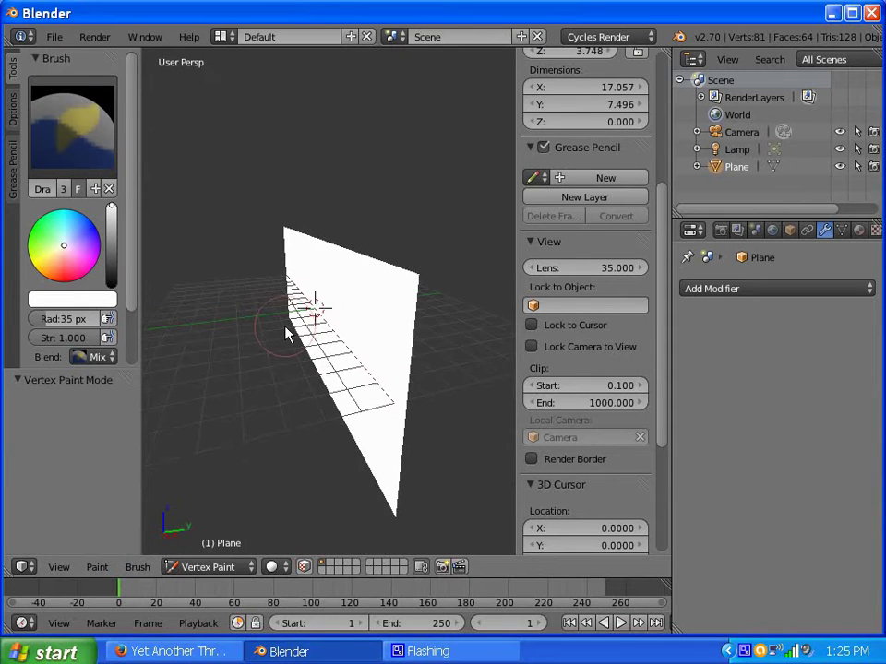
pyautogui.scroll(-3, 323, 319)
pyautogui.scroll(2, 399, 310)
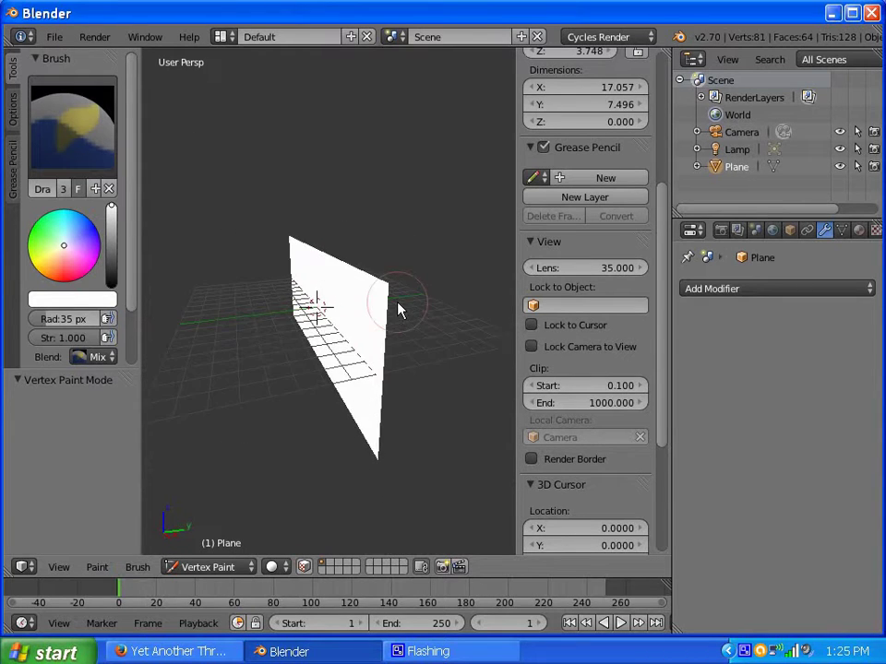
pyautogui.scroll(2, 415, 301)
pyautogui.scroll(-4, 369, 303)
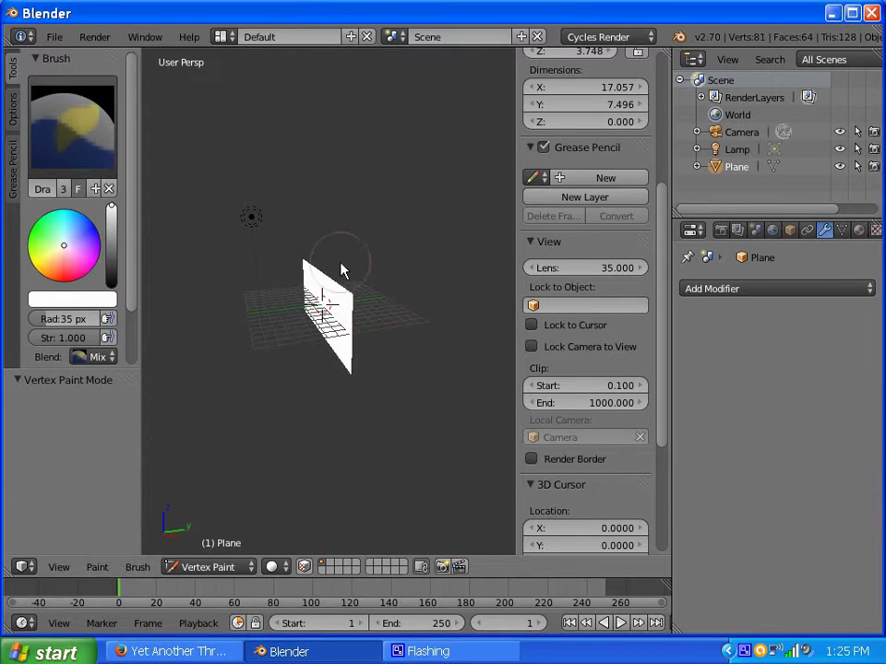
# - Add a Solidify modifier to the plane, thicken it to about 0.99 units deep, and apply the modifier
pyautogui.scroll(4, 342, 270)
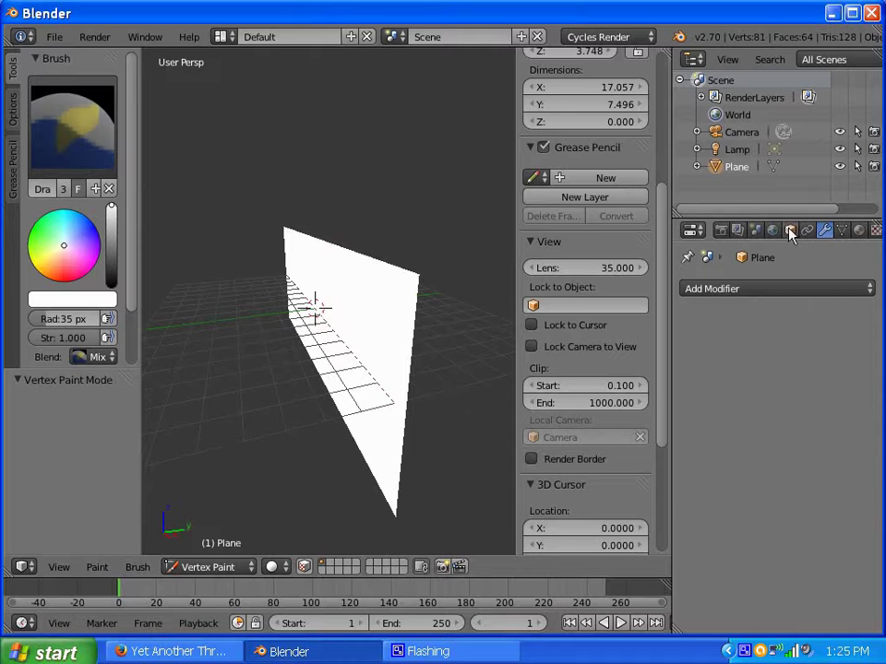
pyautogui.click(862, 290)
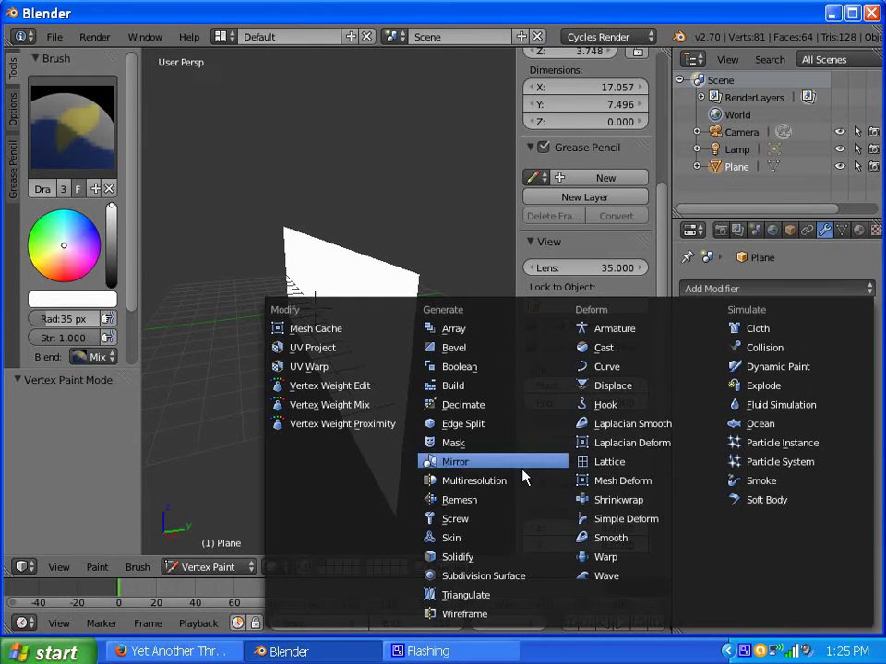
pyautogui.click(507, 558)
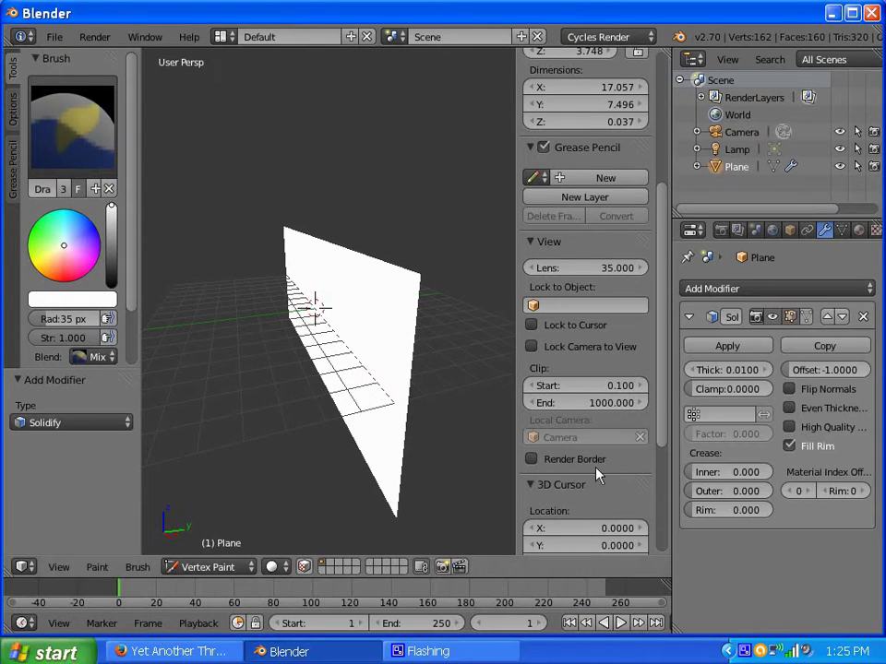
pyautogui.moveTo(701, 370); pyautogui.dragTo(736, 374)
pyautogui.click(728, 346)
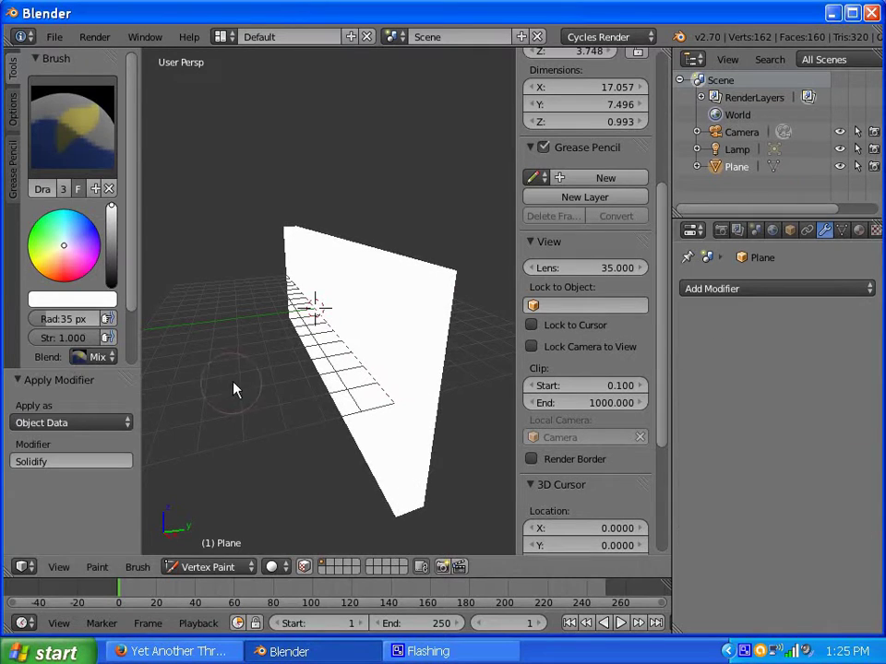
# - Apply Dirty Vertex Colors to the thickened plane
pyautogui.scroll(-4, 235, 390)
pyautogui.scroll(3, 268, 380)
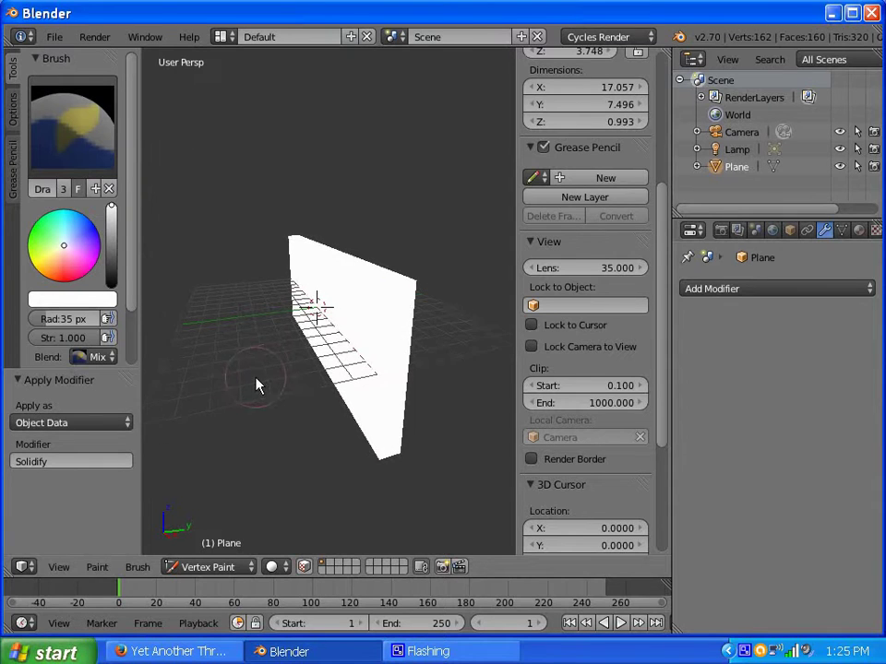
pyautogui.moveTo(257, 386); pyautogui.dragTo(322, 380, button='middle')
pyautogui.scroll(3, 282, 415)
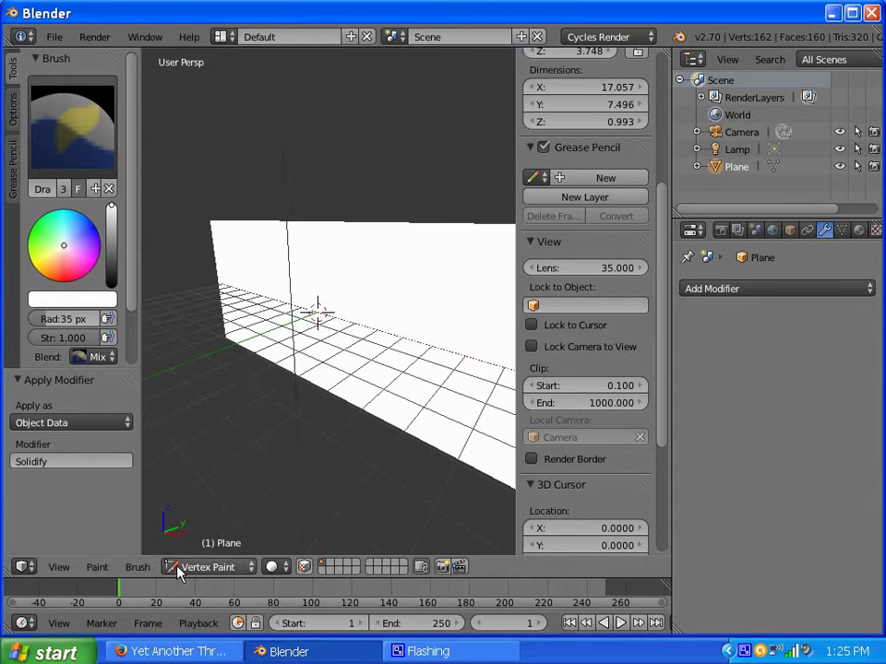
pyautogui.click(97, 566)
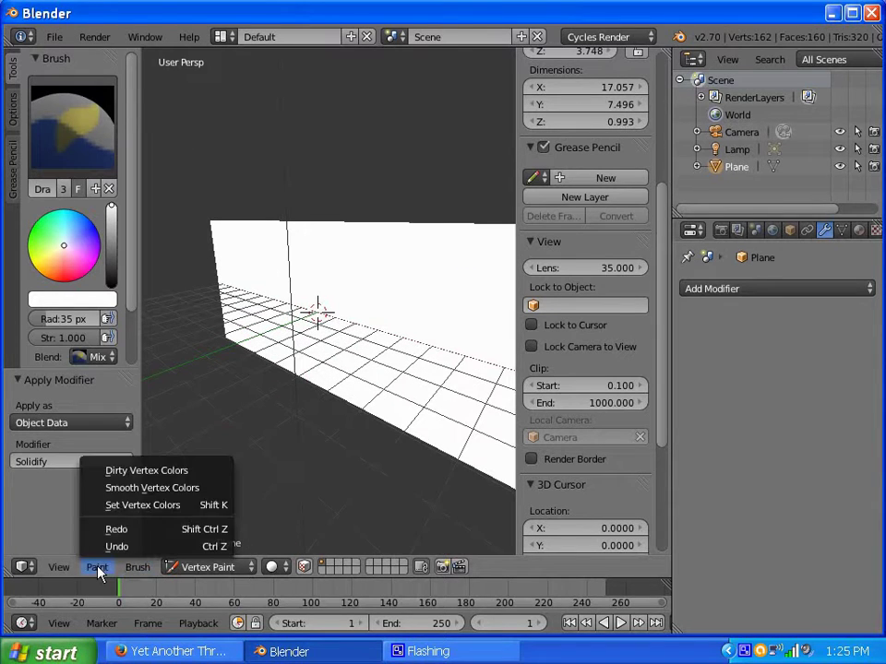
pyautogui.click(155, 472)
pyautogui.scroll(-3, 266, 370)
pyautogui.scroll(3, 303, 356)
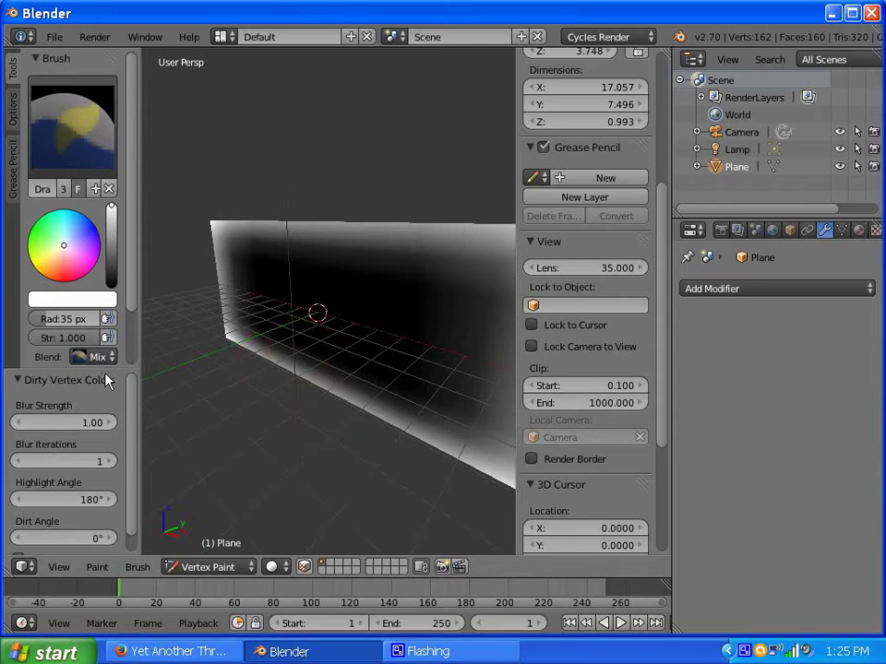
# - Set Dirty Vertex Colors to 3 blur iterations, a 45° highlight angle and a 42° dirt angle
pyautogui.scroll(-3, 102, 378)
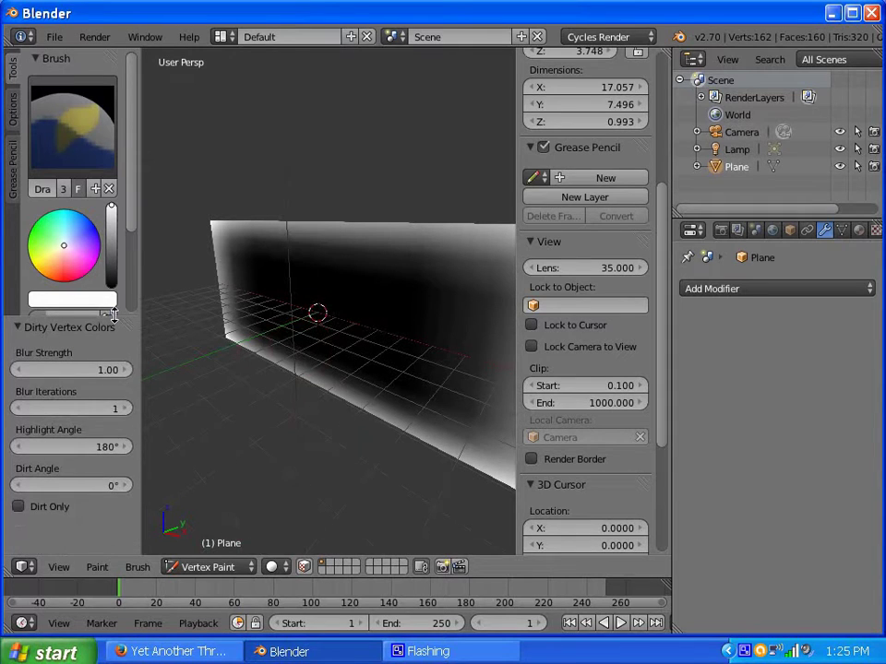
pyautogui.moveTo(58, 415); pyautogui.dragTo(72, 413)
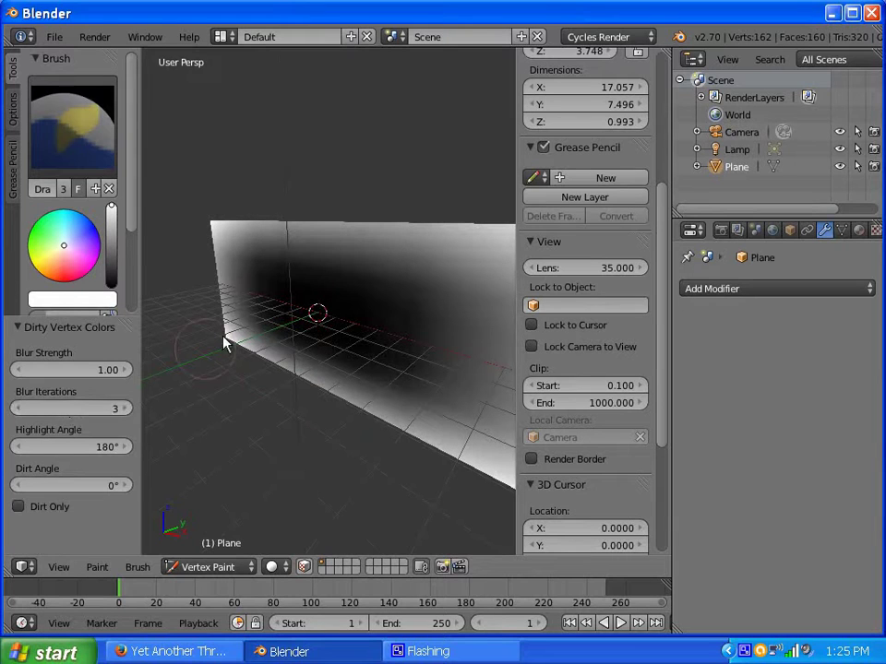
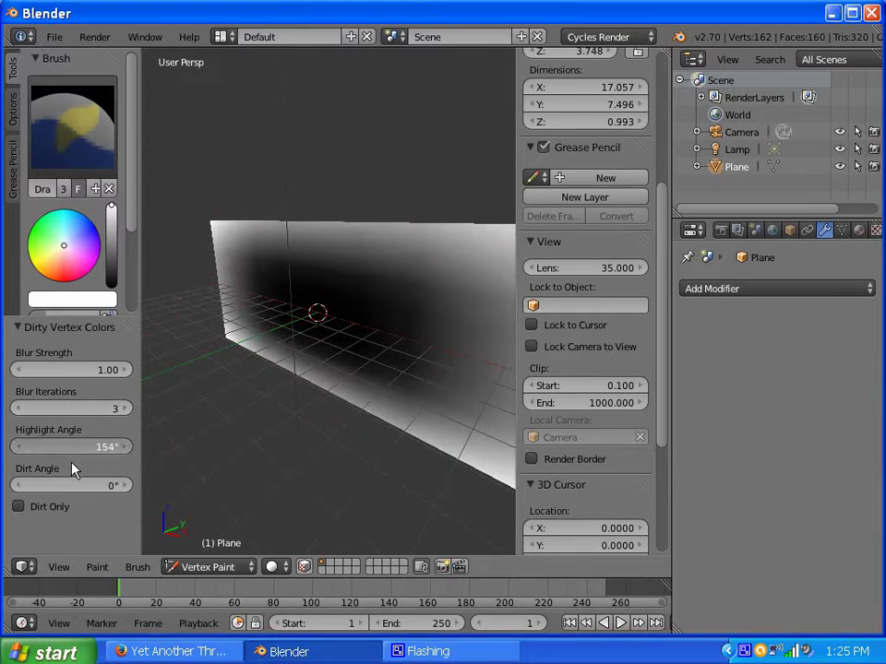
pyautogui.moveTo(73, 471)
pyautogui.mouseDown()
pyautogui.moveTo(36, 469)
pyautogui.moveTo(43, 474)
pyautogui.moveTo(19, 481)
pyautogui.moveTo(864, 485)
pyautogui.moveTo(9, 486)
pyautogui.moveTo(294, 514)
pyautogui.moveTo(218, 498)
pyautogui.mouseUp()
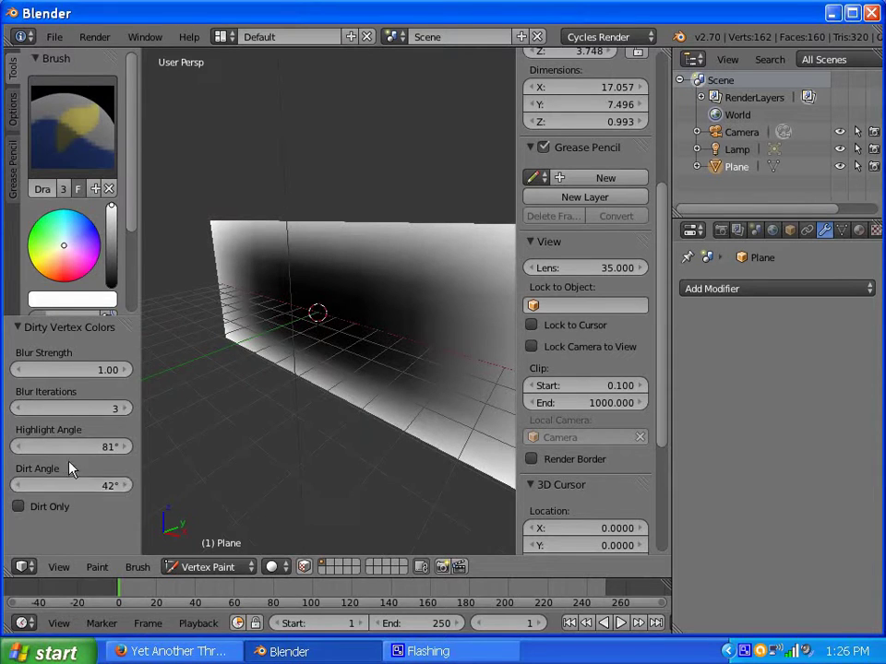
pyautogui.moveTo(83, 447); pyautogui.dragTo(45, 462)
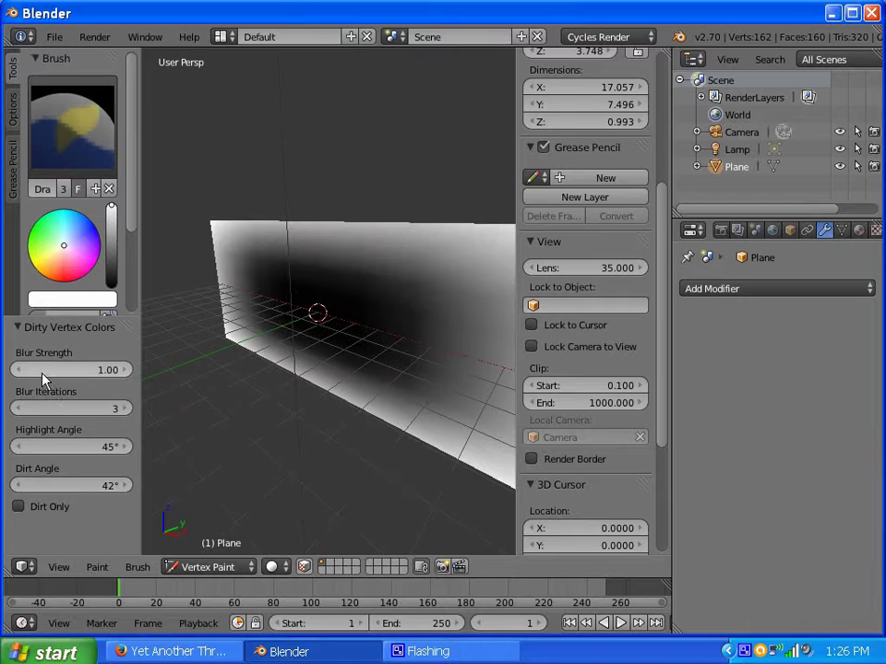
pyautogui.moveTo(71, 377); pyautogui.dragTo(799, 362)
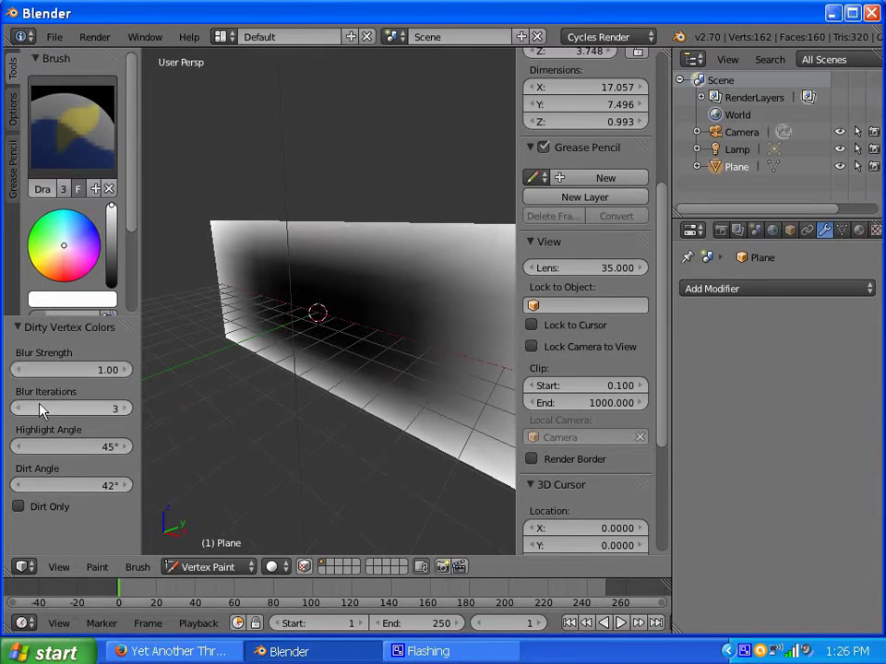
# - Lower the dirty vertex colors' blur iterations to 0 and set the highlight angle to 112°
pyautogui.moveTo(39, 410); pyautogui.dragTo(172, 464)
pyautogui.click(18, 447)
pyautogui.click(18, 448)
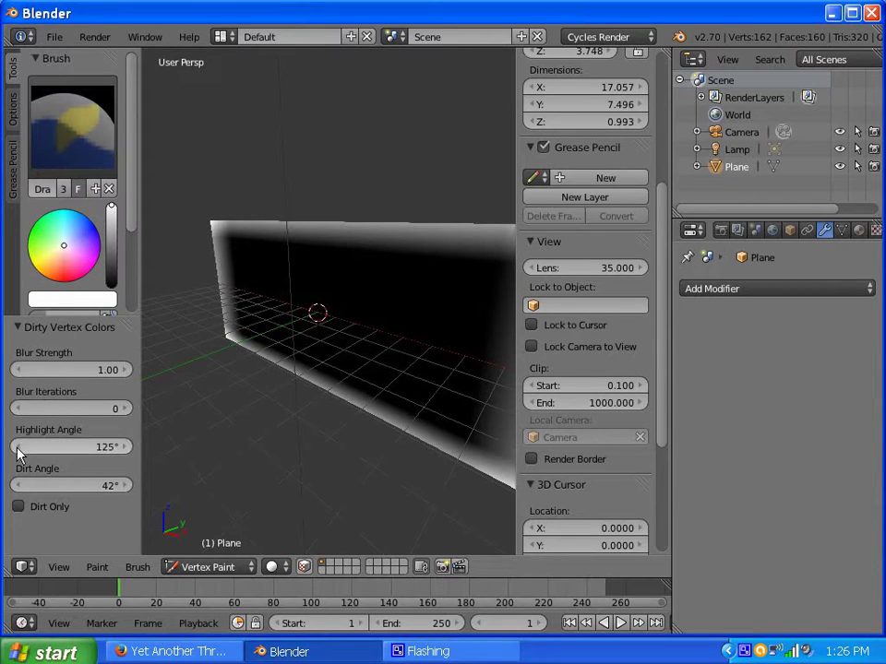
pyautogui.click(18, 447)
pyautogui.moveTo(88, 448)
pyautogui.mouseDown()
pyautogui.moveTo(59, 462)
pyautogui.moveTo(72, 459)
pyautogui.mouseUp()
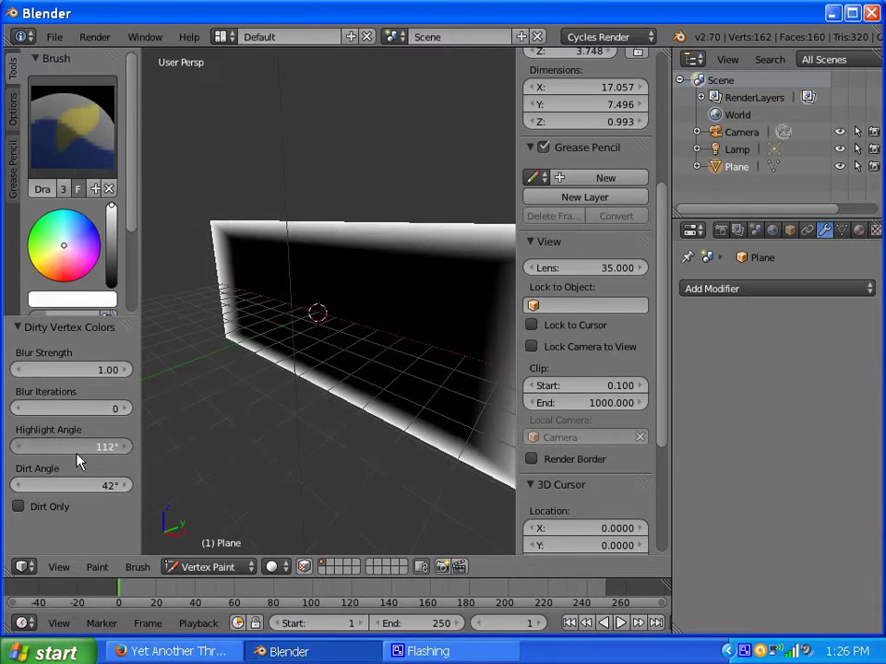
# - Set the blur strength to 0.52 and the blur iterations to 3, and inspect the other side of the shading
pyautogui.click(125, 409)
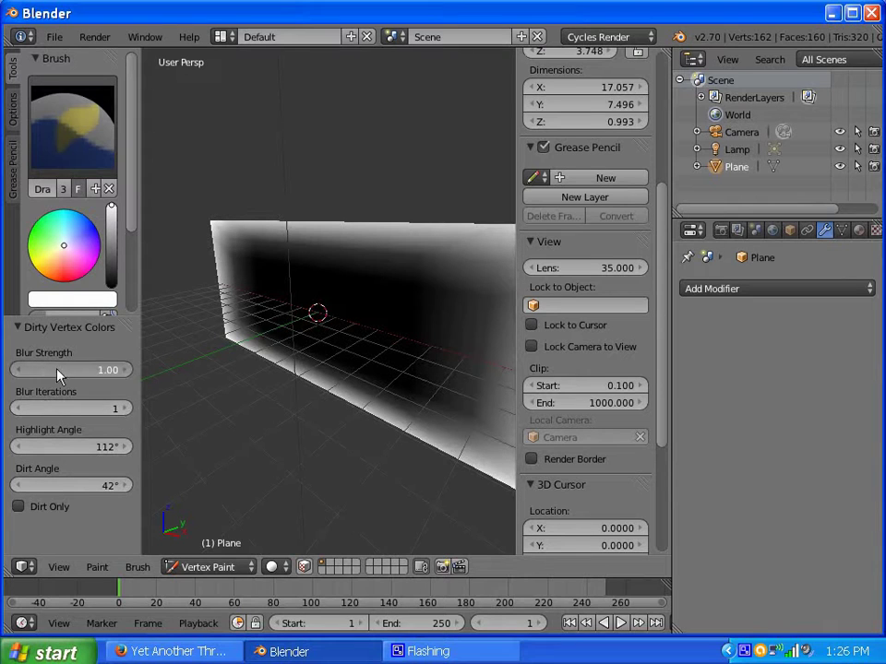
pyautogui.moveTo(97, 374)
pyautogui.mouseDown()
pyautogui.moveTo(144, 379)
pyautogui.moveTo(109, 378)
pyautogui.moveTo(125, 379)
pyautogui.mouseUp()
pyautogui.click(127, 409)
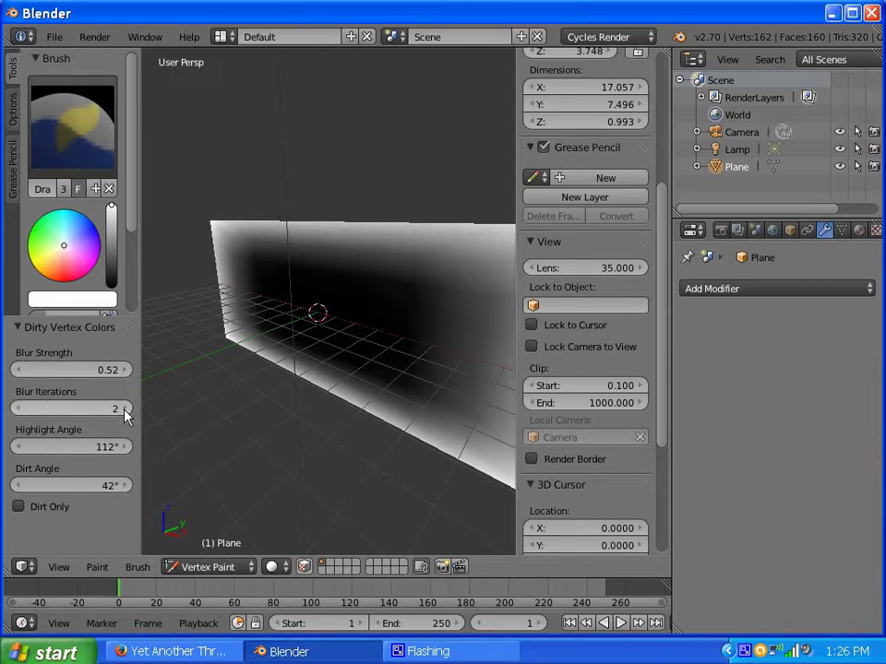
pyautogui.click(127, 409)
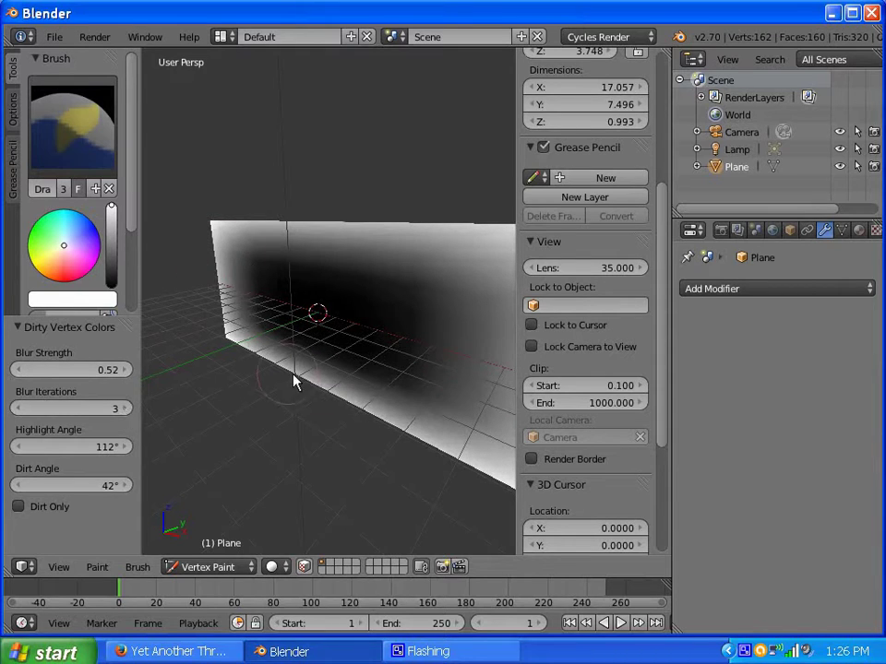
pyautogui.moveTo(294, 380)
pyautogui.mouseDown(button='middle')
pyautogui.moveTo(386, 401)
pyautogui.moveTo(251, 371)
pyautogui.moveTo(306, 358)
pyautogui.moveTo(288, 369)
pyautogui.mouseUp(button='middle')
pyautogui.scroll(2, 288, 369)
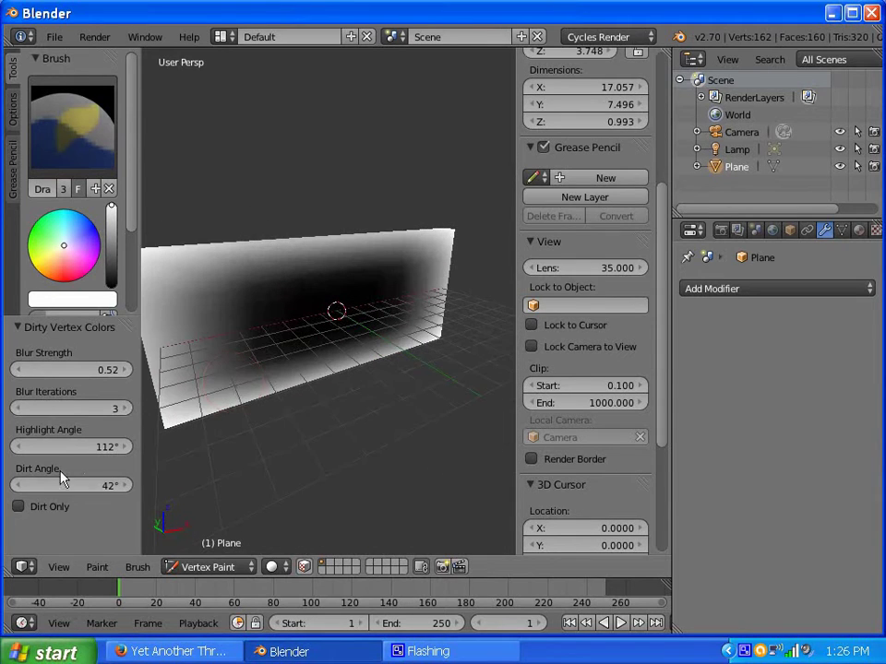
# - Enable Dirt Only with a blur strength of 1.00 and a dirt angle of 109°
pyautogui.click(18, 507)
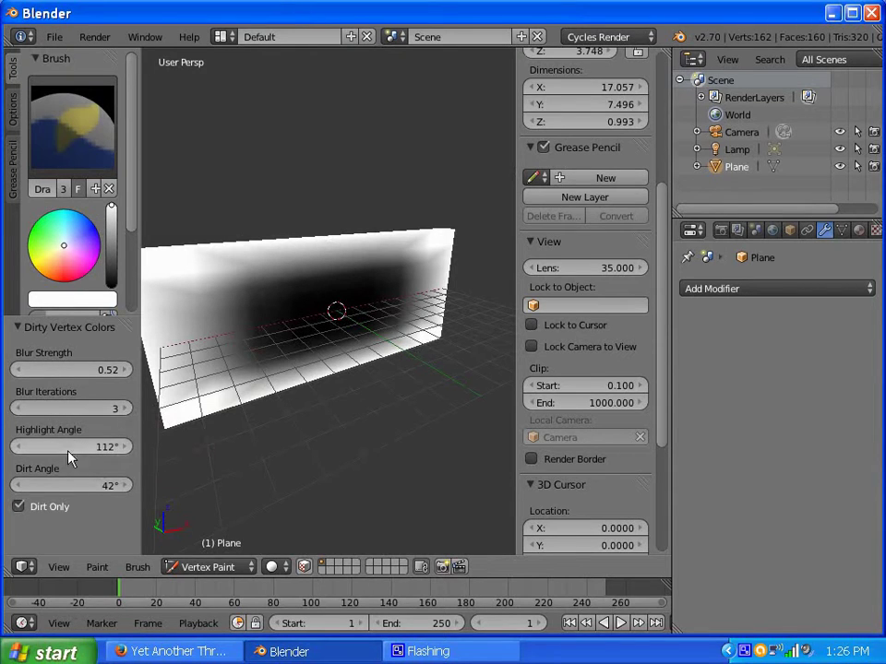
pyautogui.moveTo(53, 369); pyautogui.dragTo(75, 370)
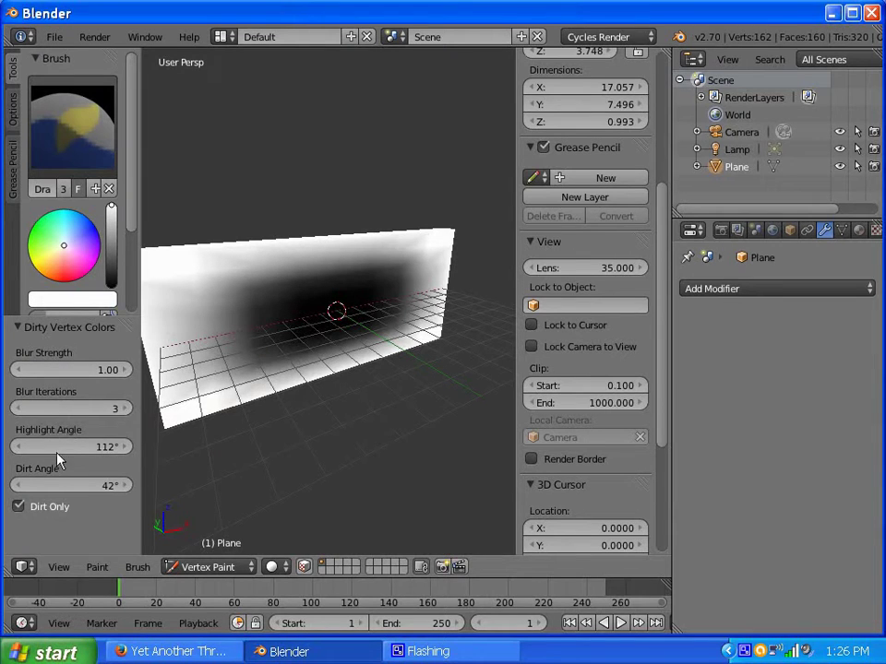
pyautogui.moveTo(66, 447)
pyautogui.mouseDown()
pyautogui.moveTo(23, 446)
pyautogui.moveTo(881, 458)
pyautogui.moveTo(10, 454)
pyautogui.moveTo(245, 481)
pyautogui.moveTo(112, 464)
pyautogui.moveTo(834, 433)
pyautogui.moveTo(51, 443)
pyautogui.moveTo(61, 489)
pyautogui.moveTo(179, 514)
pyautogui.moveTo(97, 518)
pyautogui.moveTo(128, 521)
pyautogui.moveTo(116, 515)
pyautogui.mouseUp()
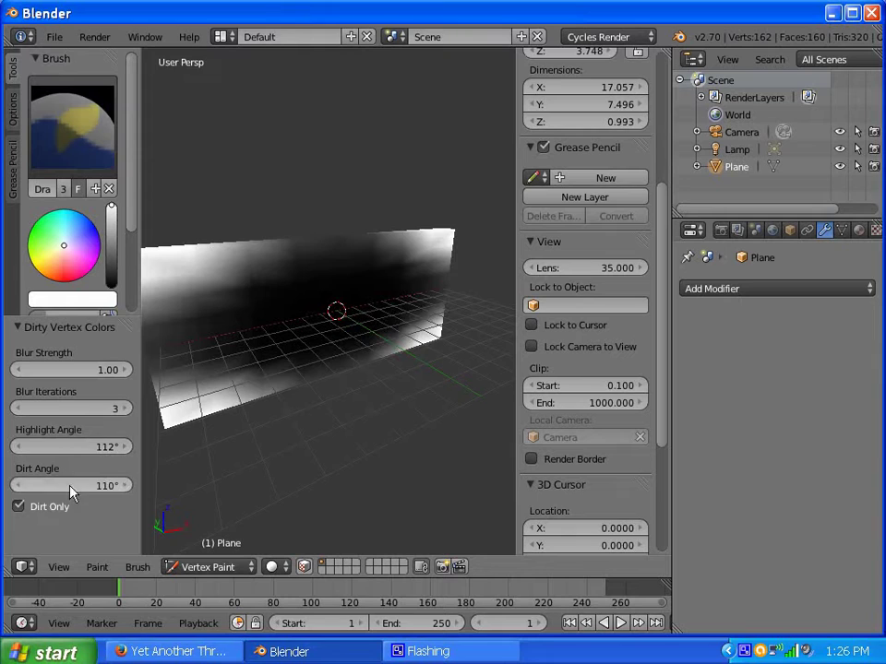
pyautogui.click(19, 486)
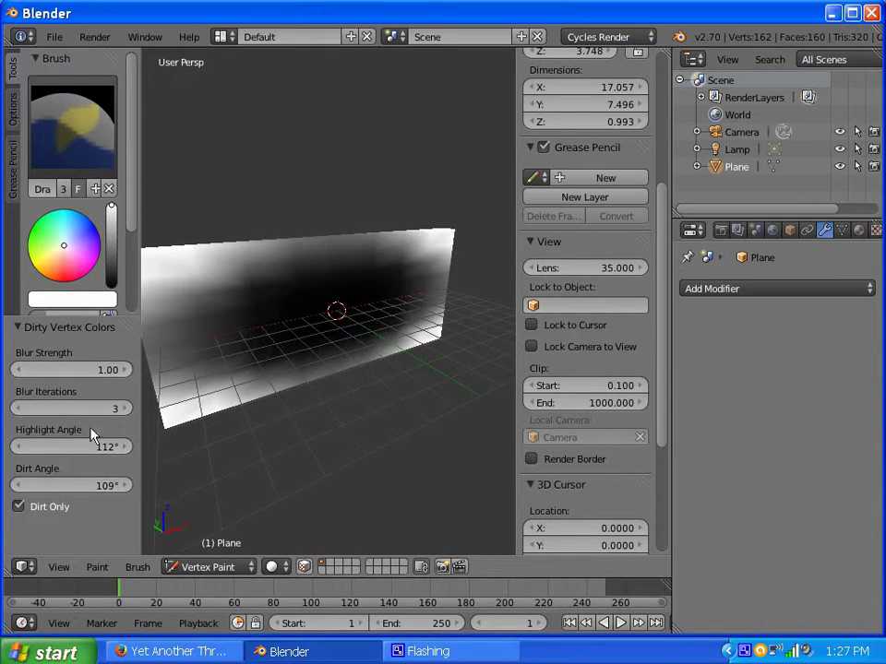
# - Turn off Dirt Only and try 4 and 2 blur iterations before returning to 3
pyautogui.click(125, 408)
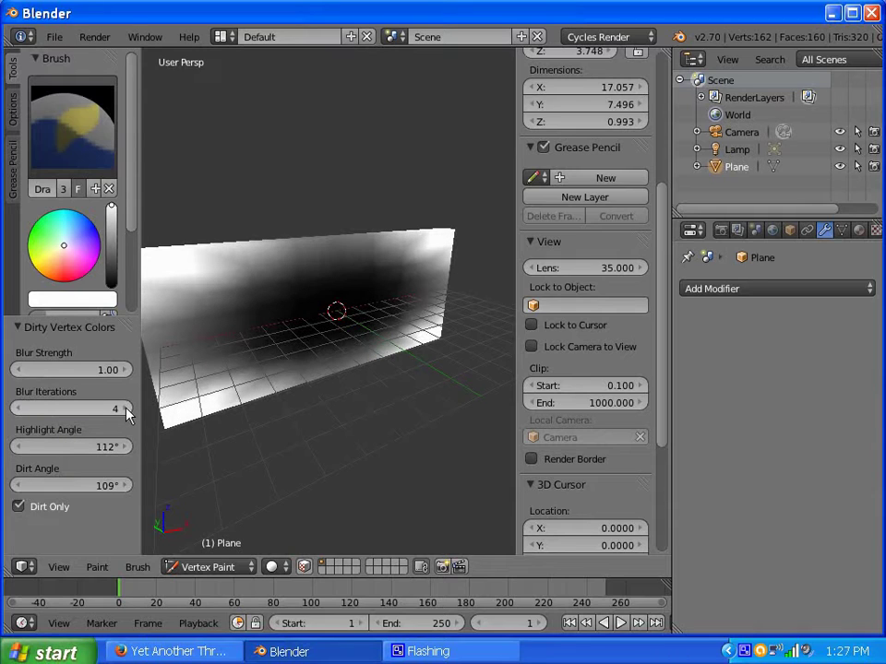
pyautogui.click(19, 410)
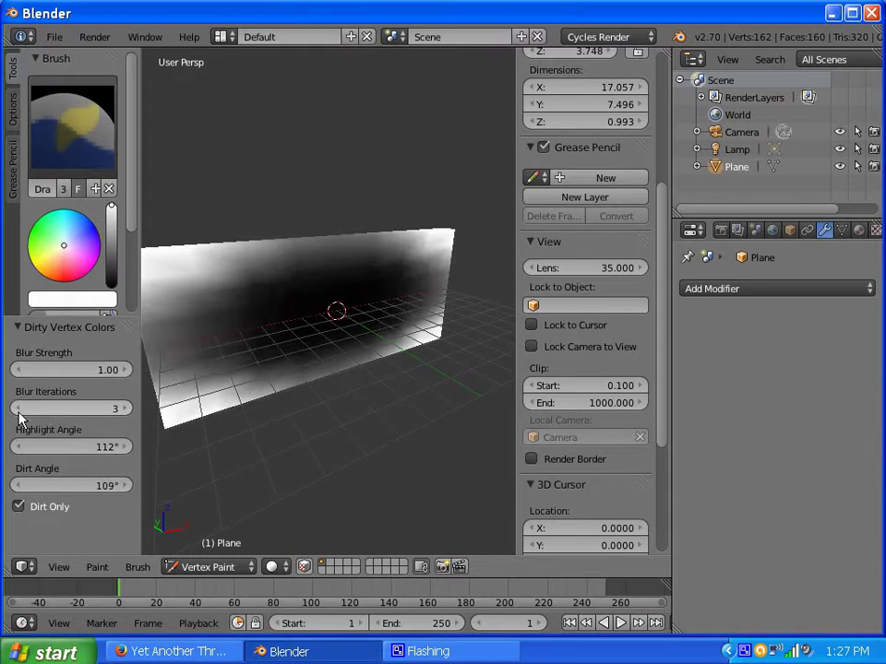
pyautogui.click(19, 506)
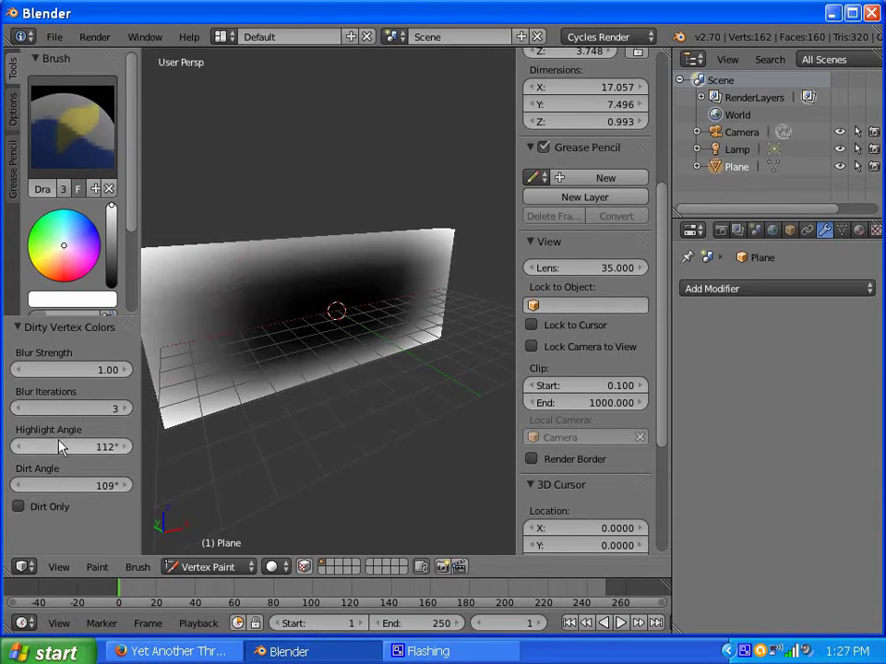
pyautogui.click(19, 408)
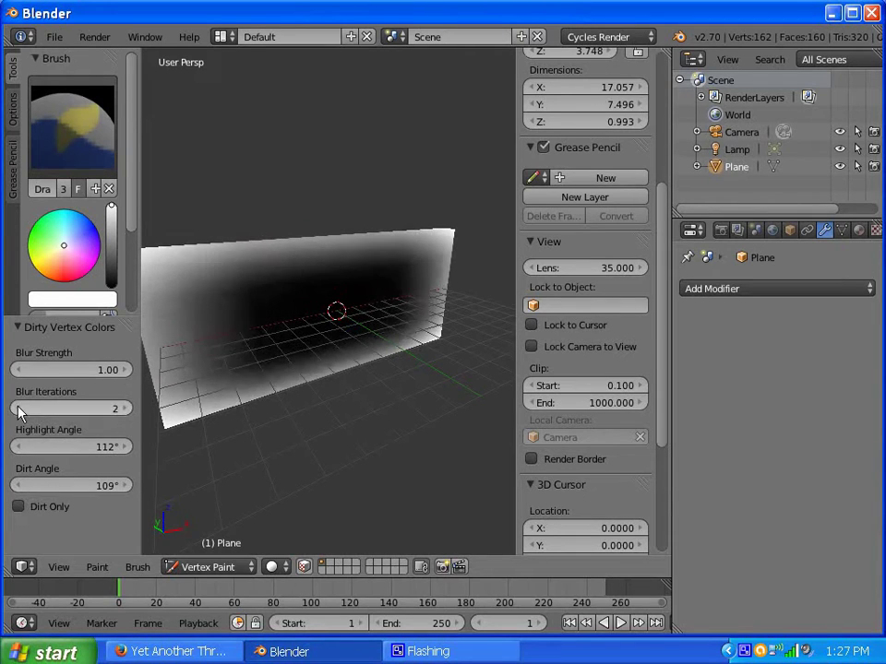
pyautogui.click(127, 408)
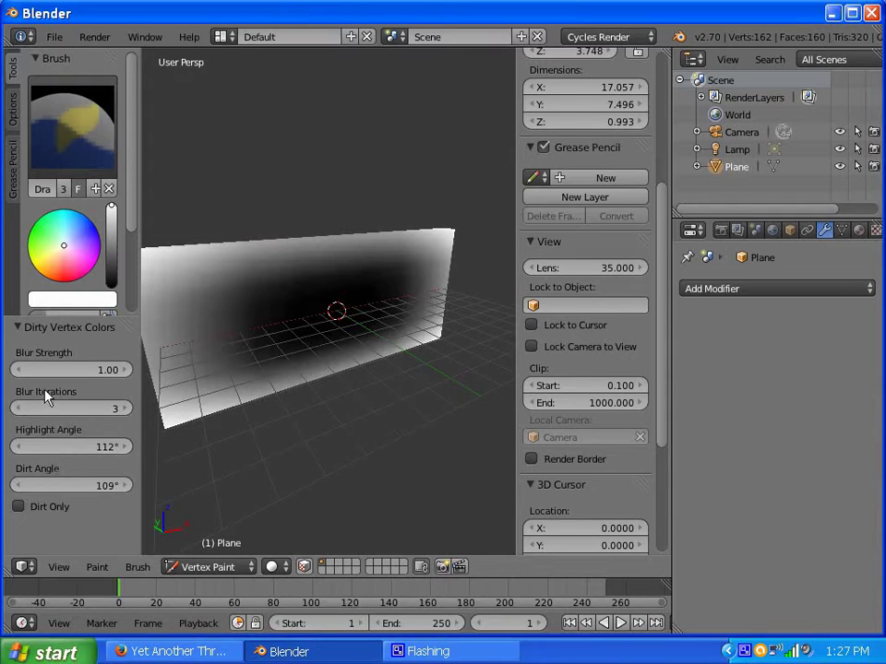
# - Set the blur strength to 0.64, the highlight angle to 180° and the dirt angle to 17°, and inspect the plane's shading
pyautogui.moveTo(63, 368); pyautogui.dragTo(51, 375)
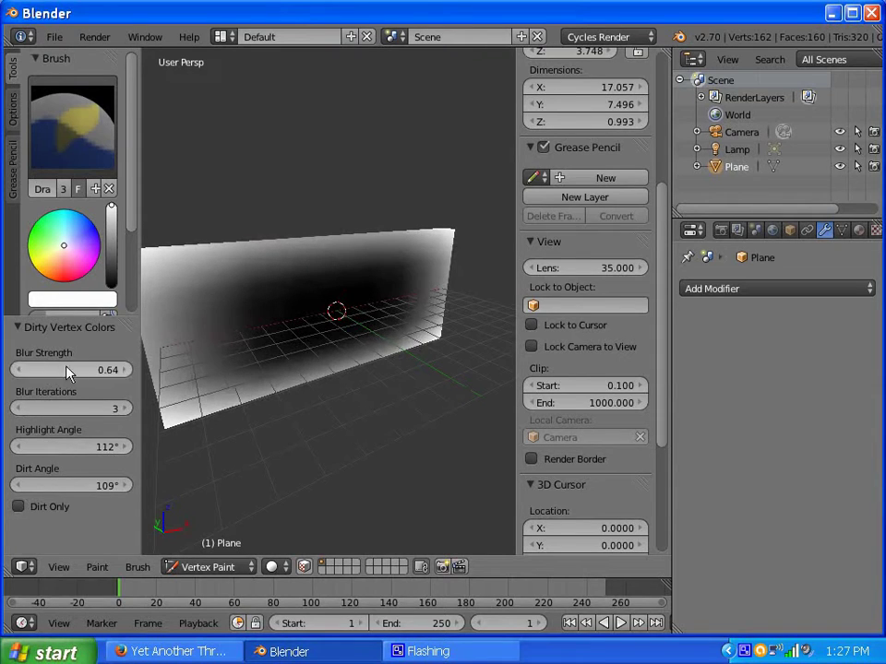
pyautogui.moveTo(36, 448)
pyautogui.mouseDown()
pyautogui.moveTo(92, 454)
pyautogui.moveTo(13, 447)
pyautogui.mouseUp()
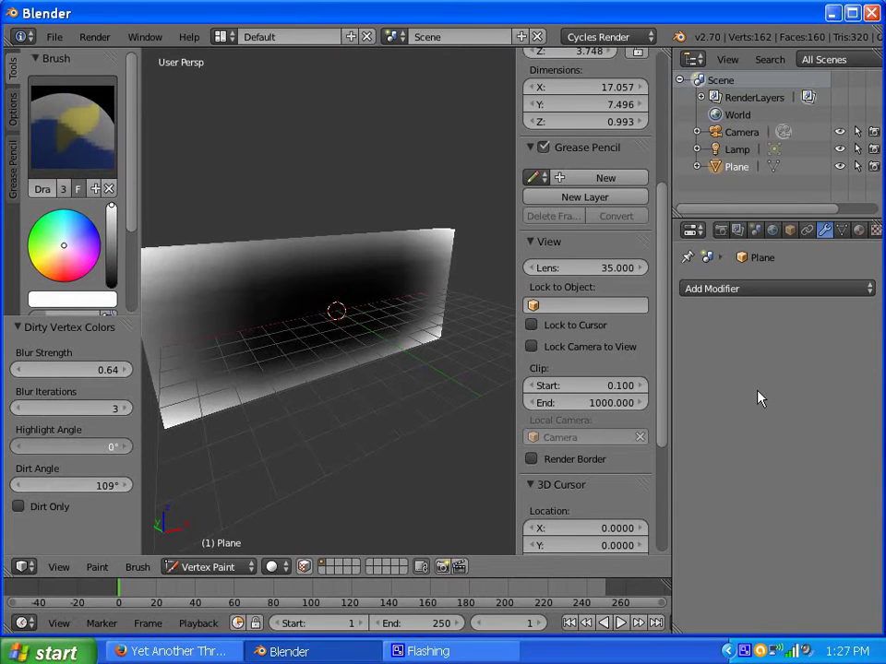
pyautogui.moveTo(66, 486); pyautogui.dragTo(744, 415)
pyautogui.moveTo(20, 447); pyautogui.dragTo(48, 451)
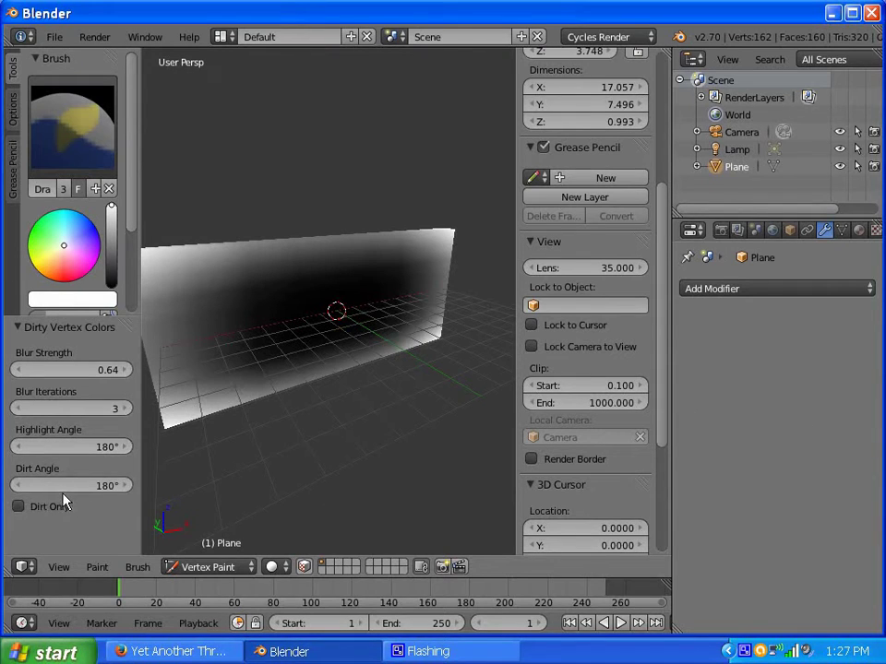
pyautogui.moveTo(65, 487)
pyautogui.mouseDown()
pyautogui.moveTo(18, 486)
pyautogui.moveTo(50, 492)
pyautogui.mouseUp()
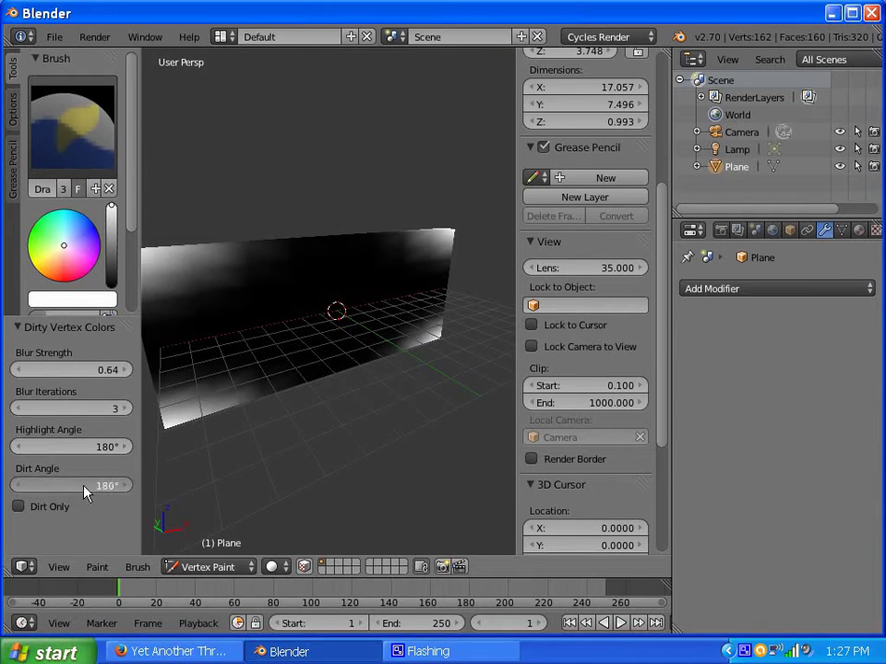
pyautogui.moveTo(101, 489); pyautogui.dragTo(57, 489)
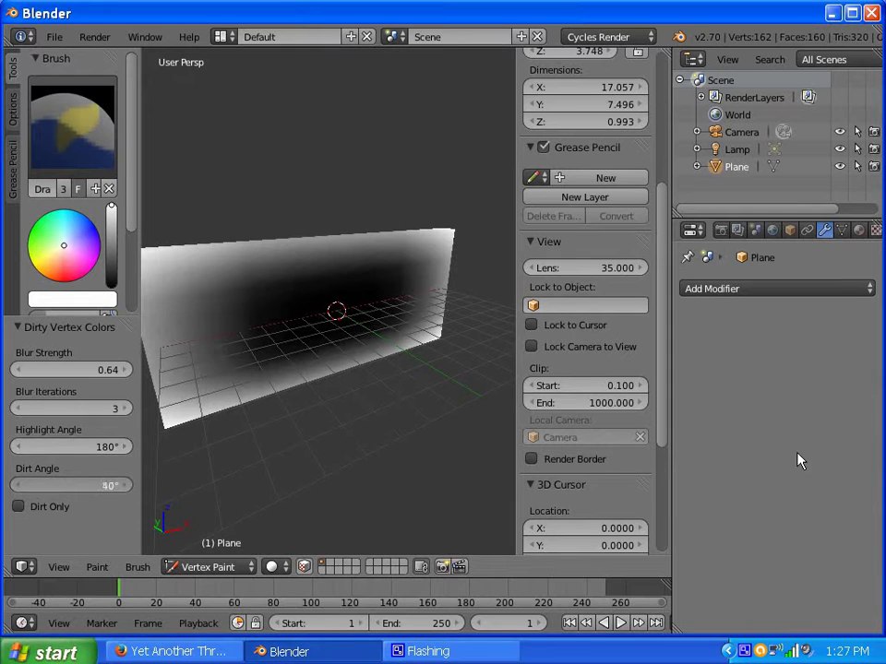
pyautogui.moveTo(340, 439); pyautogui.dragTo(182, 425, button='middle')
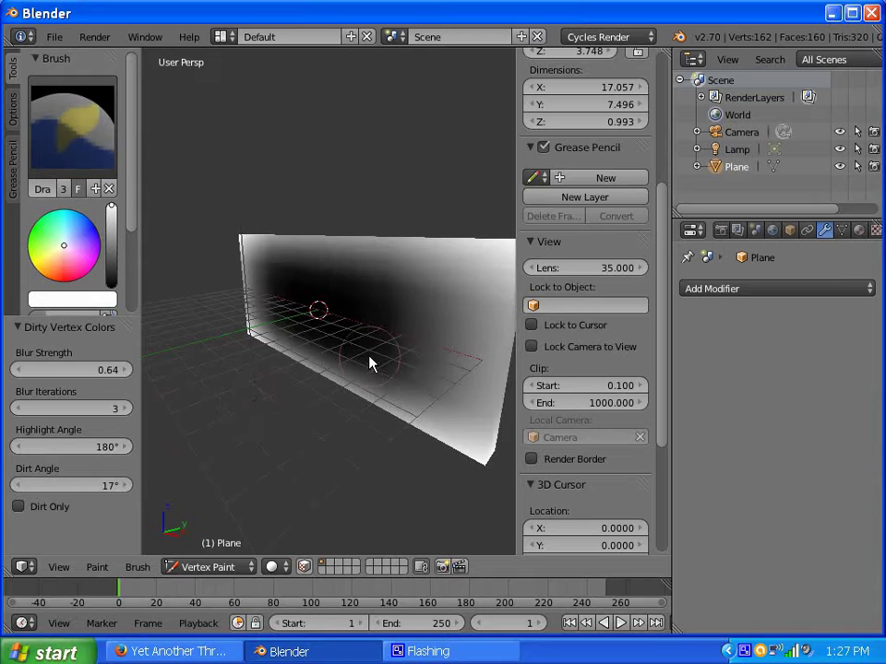
# - Switch the plane to Edit Mode and show its thin edge in the right orthographic view
pyautogui.moveTo(427, 354); pyautogui.dragTo(334, 365, button='middle')
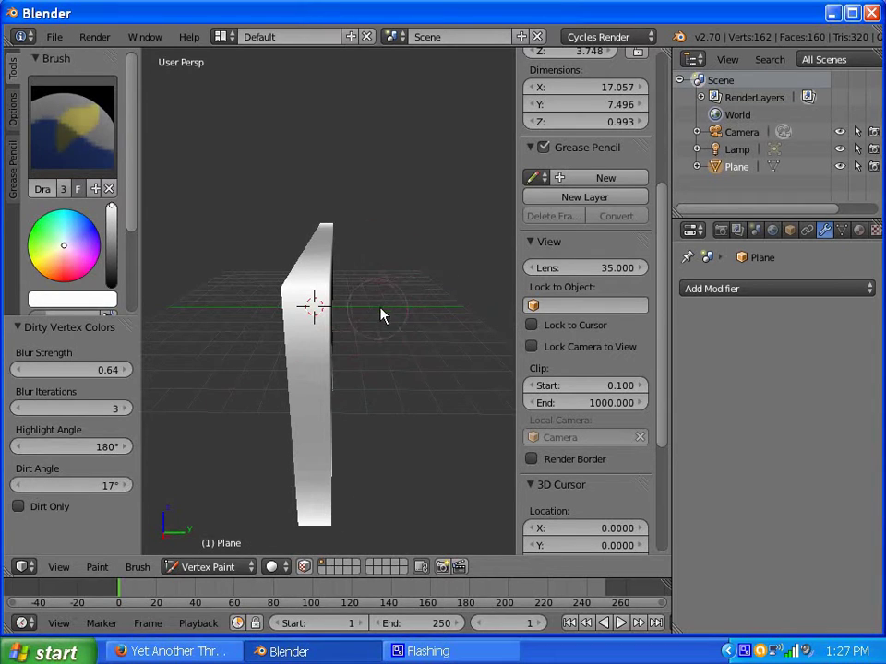
pyautogui.moveTo(384, 316); pyautogui.dragTo(332, 322, button='middle')
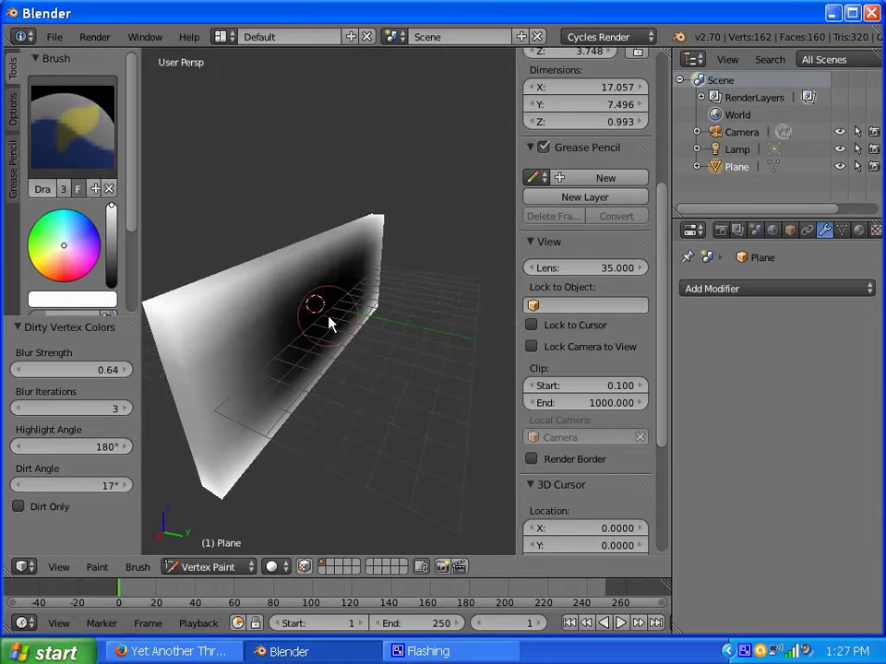
pyautogui.click(194, 567)
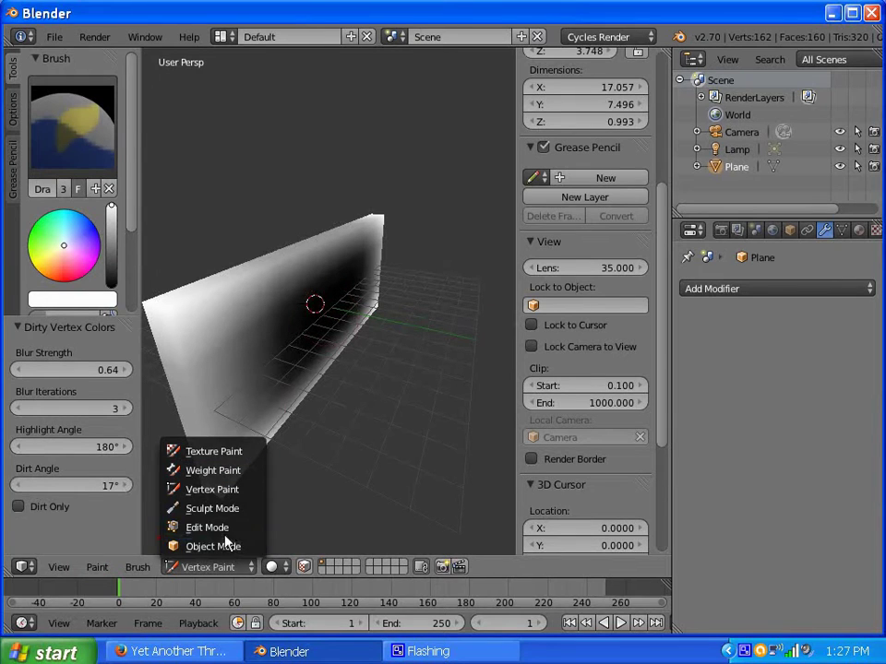
pyautogui.click(225, 534)
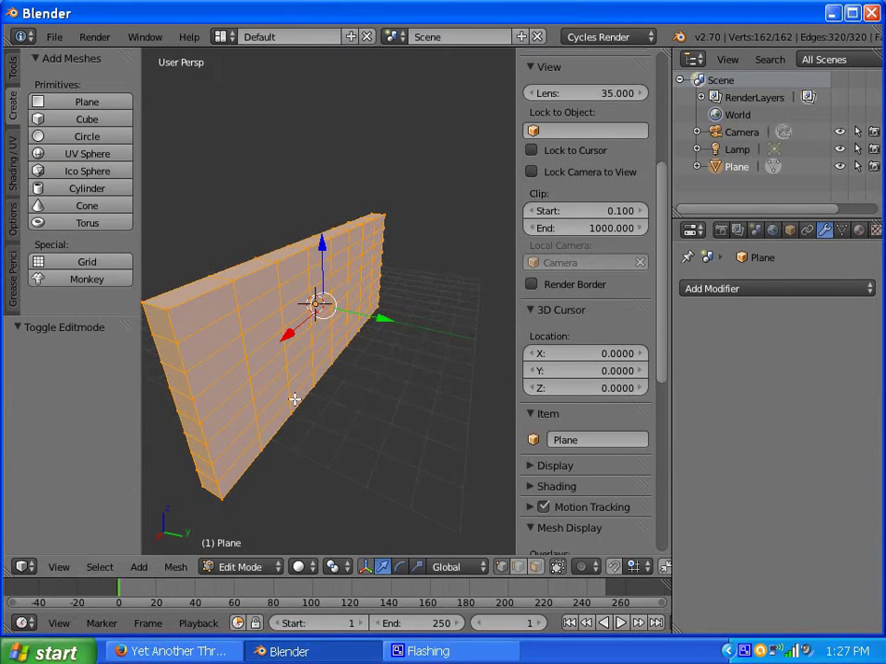
pyautogui.moveTo(275, 379); pyautogui.dragTo(335, 359, button='middle')
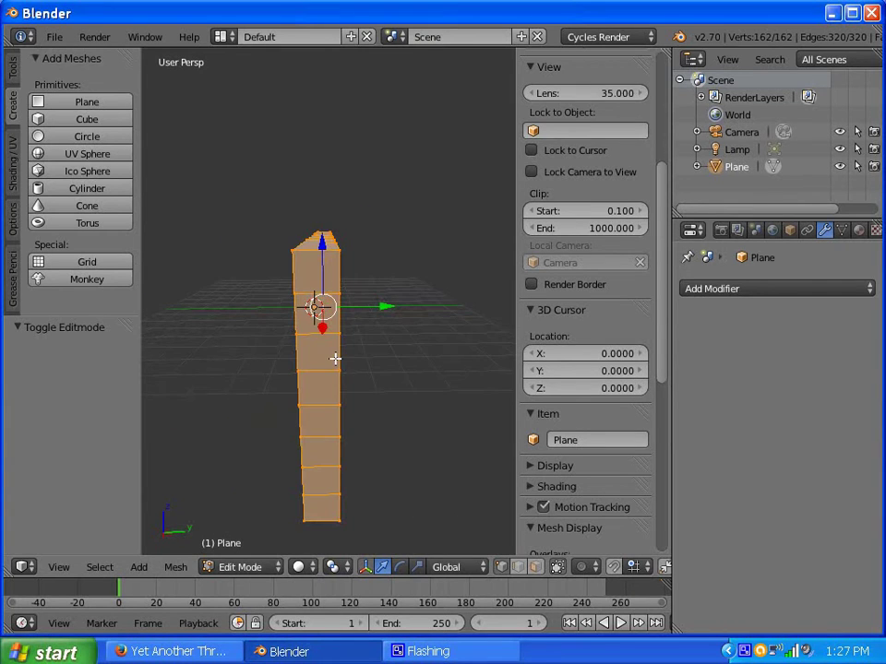
pyautogui.press('KP_5')
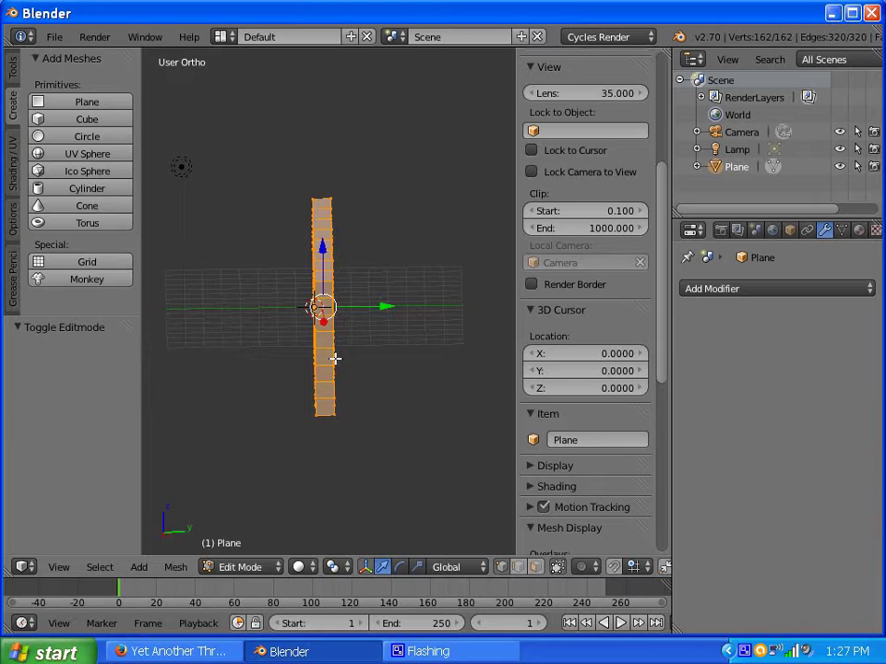
pyautogui.press('KP_1')
pyautogui.press('KP_3')
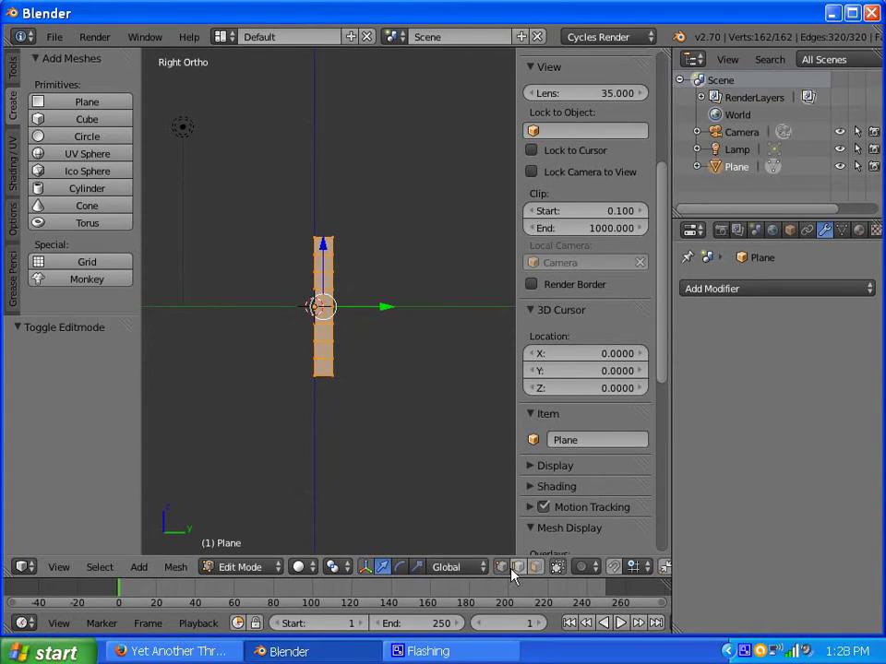
# - Delete the vertices of the solidified plane's offset layer on the positive Y side, keeping the layer at the origin
pyautogui.press('a')
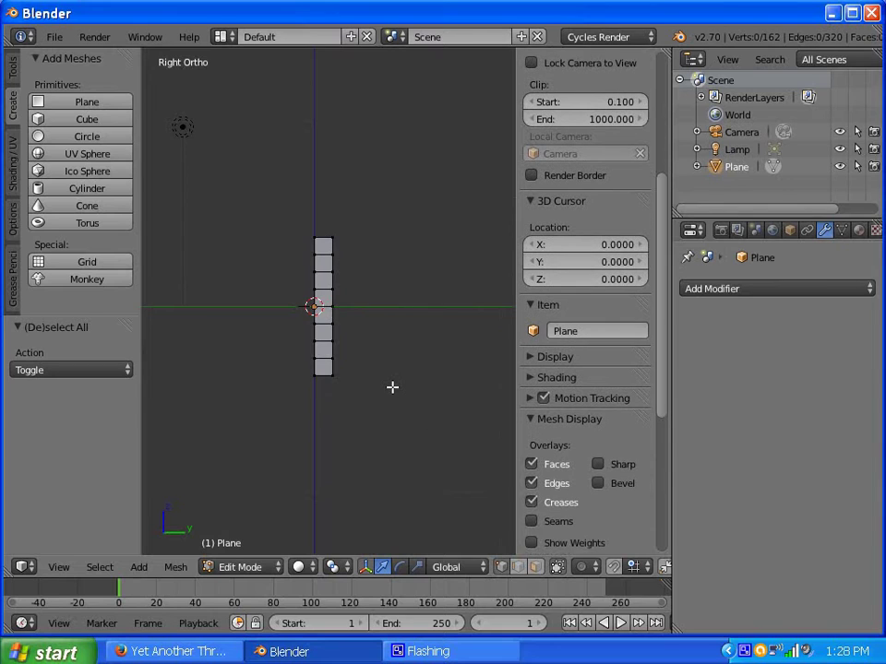
pyautogui.press('b')
pyautogui.press('b')
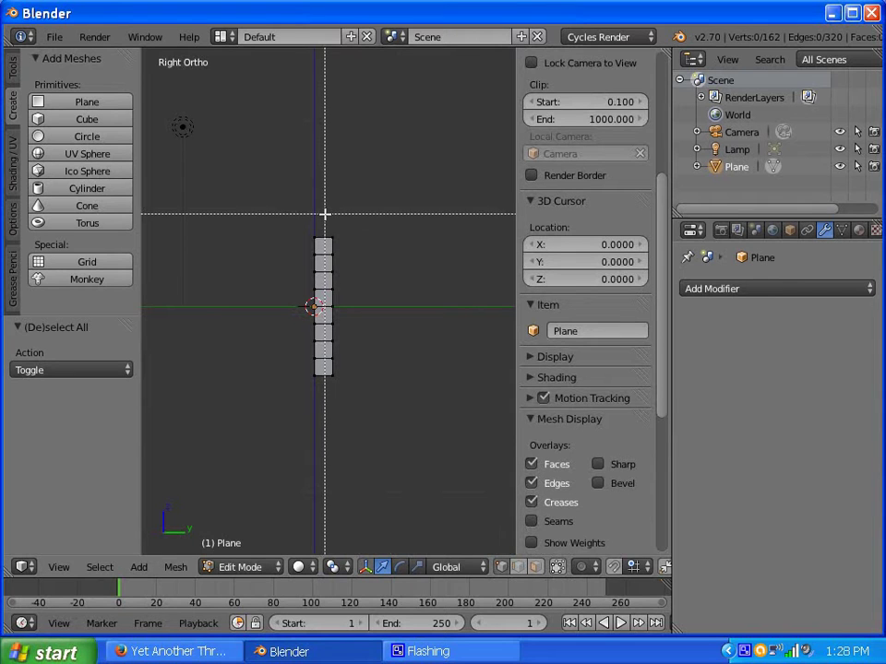
pyautogui.moveTo(324, 213); pyautogui.dragTo(378, 411)
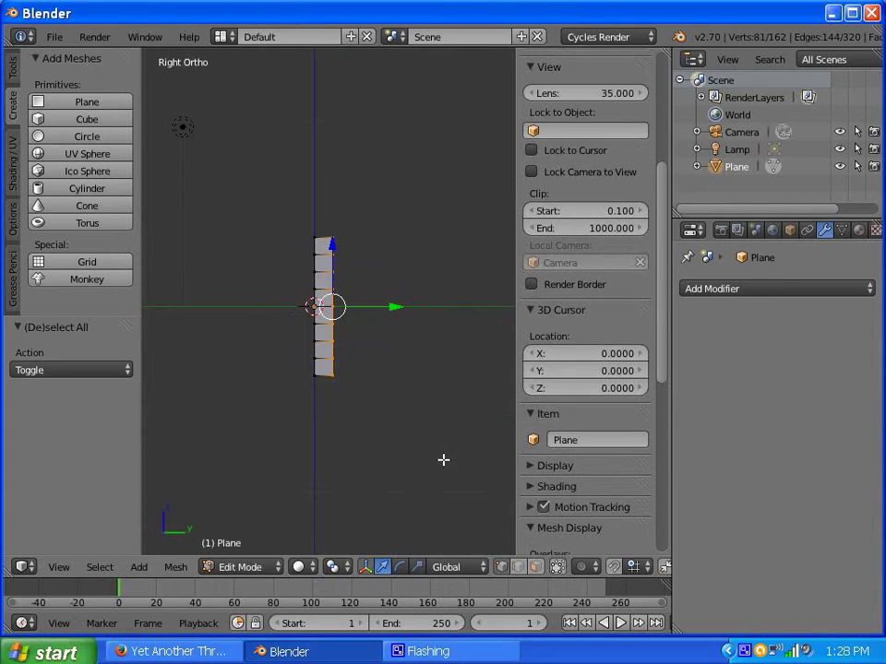
pyautogui.moveTo(443, 459); pyautogui.dragTo(421, 432, button='middle')
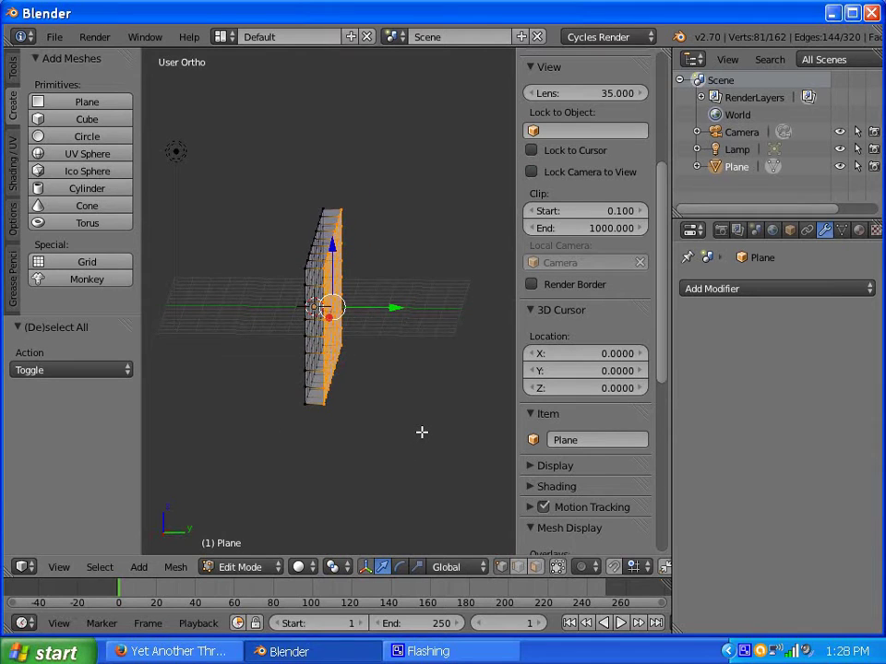
pyautogui.press('x')
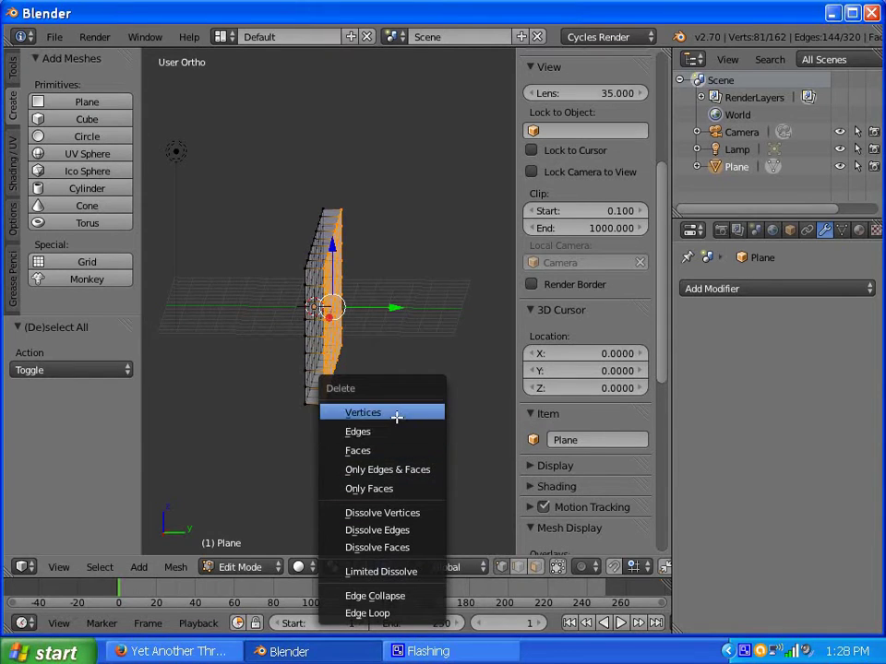
pyautogui.click(397, 414)
pyautogui.moveTo(363, 352); pyautogui.dragTo(485, 358, button='middle')
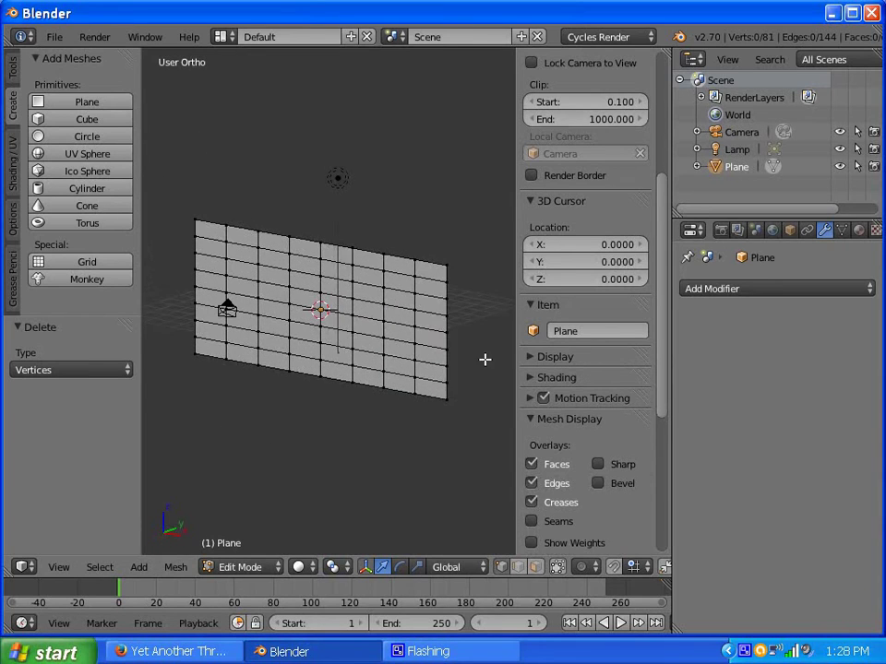
# - Switch the plane to Vertex Paint mode and inspect the dirty vertex color gradient on the single remaining layer
pyautogui.click(242, 566)
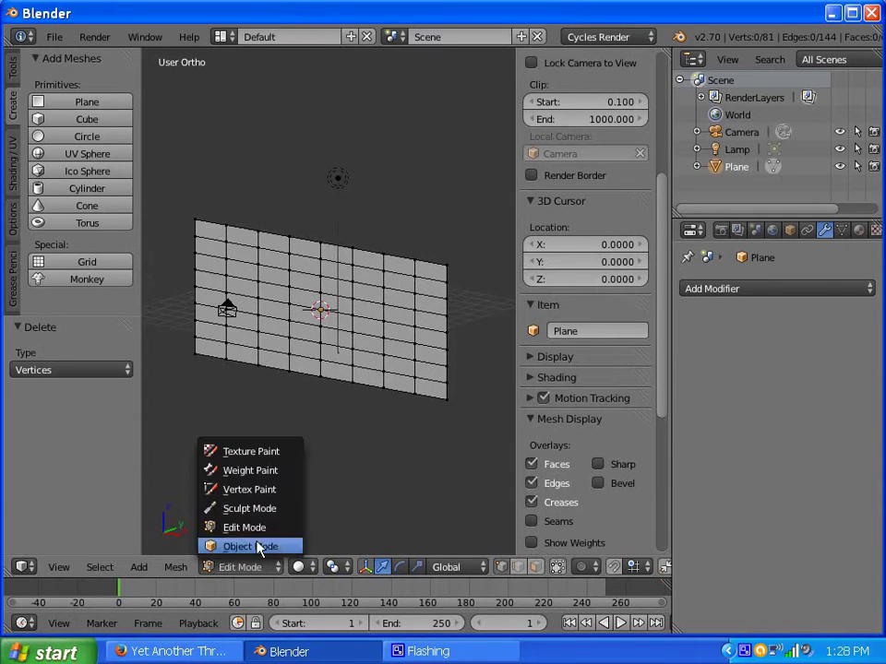
pyautogui.click(241, 490)
pyautogui.moveTo(331, 410)
pyautogui.mouseDown(button='middle')
pyautogui.moveTo(269, 430)
pyautogui.moveTo(221, 415)
pyautogui.moveTo(336, 409)
pyautogui.mouseUp(button='middle')
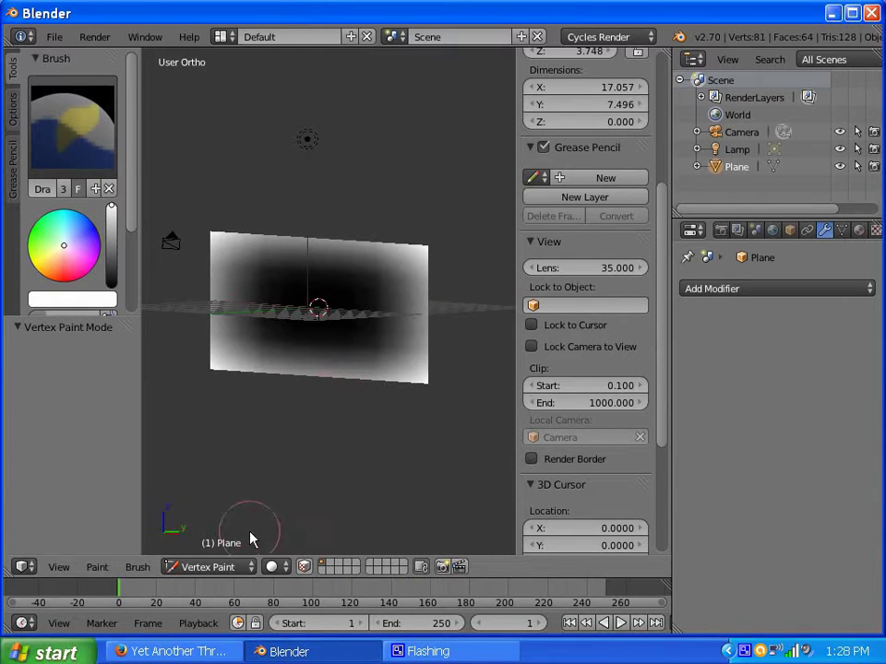
pyautogui.moveTo(262, 526)
pyautogui.mouseDown(button='middle')
pyautogui.moveTo(291, 470)
pyautogui.moveTo(249, 440)
pyautogui.mouseUp(button='middle')
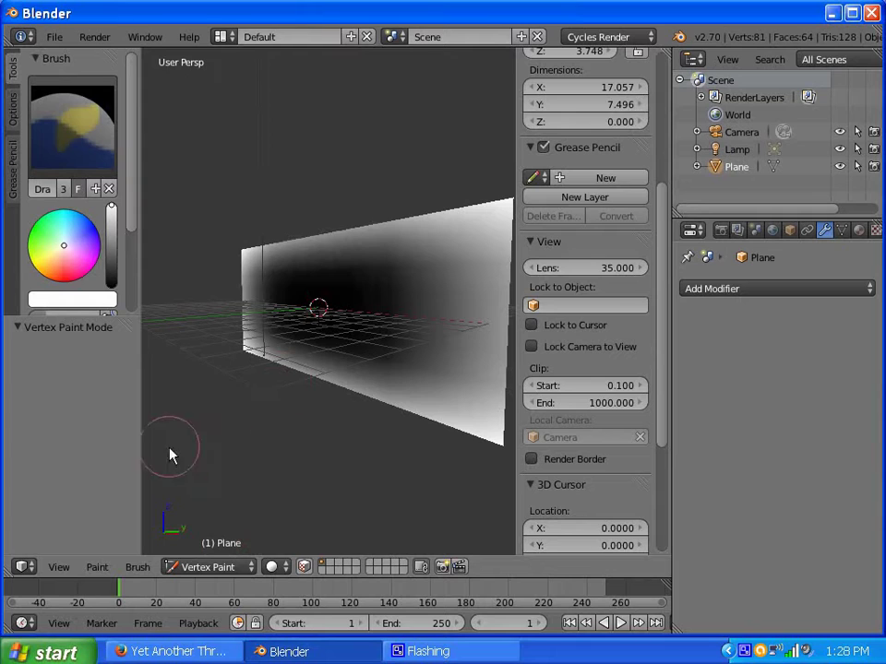
# - Return the plane to Object Mode and display its vertex color layers in the mesh data properties
pyautogui.click(225, 566)
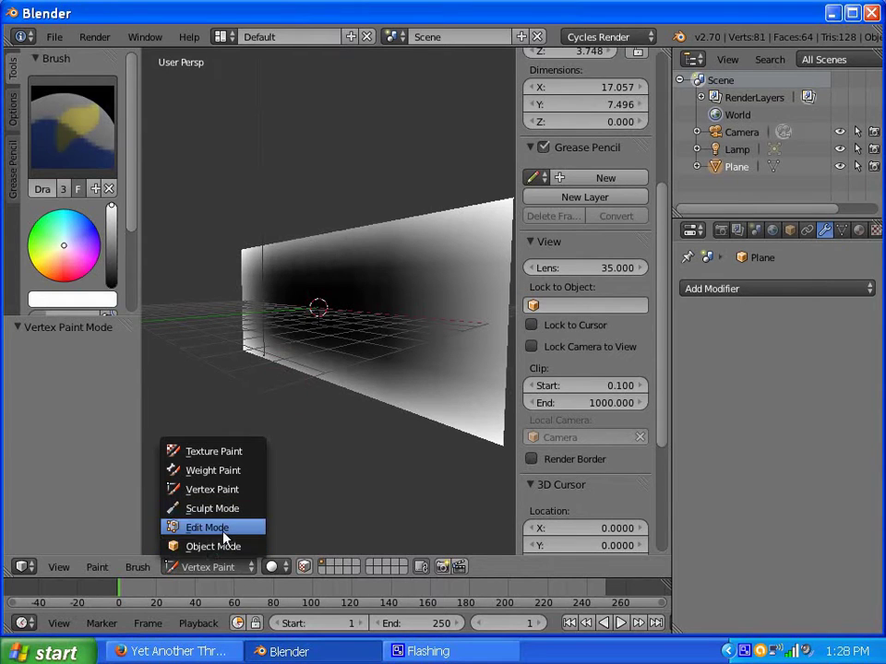
pyautogui.click(213, 547)
pyautogui.moveTo(252, 454); pyautogui.dragTo(311, 482, button='middle')
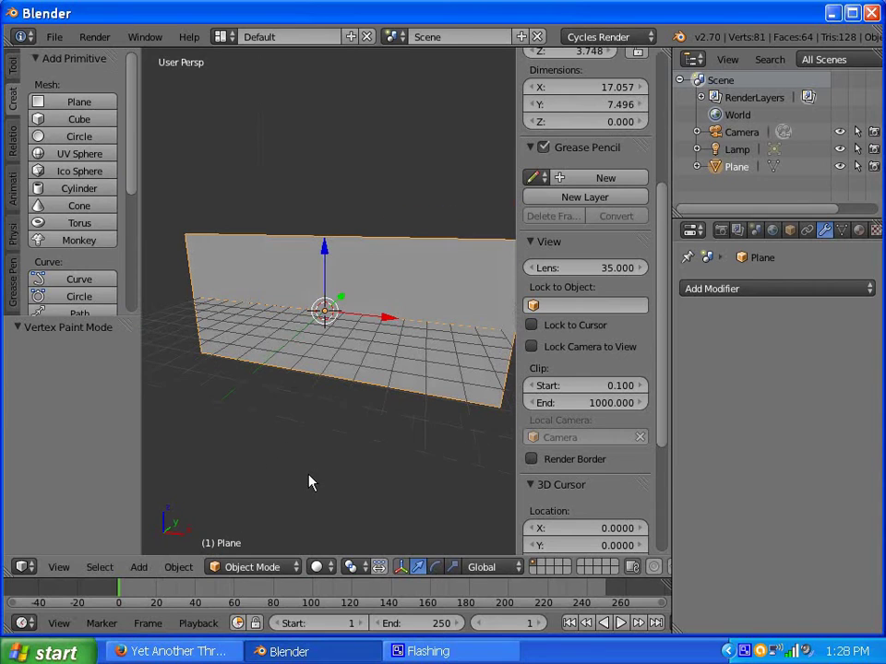
pyautogui.click(842, 231)
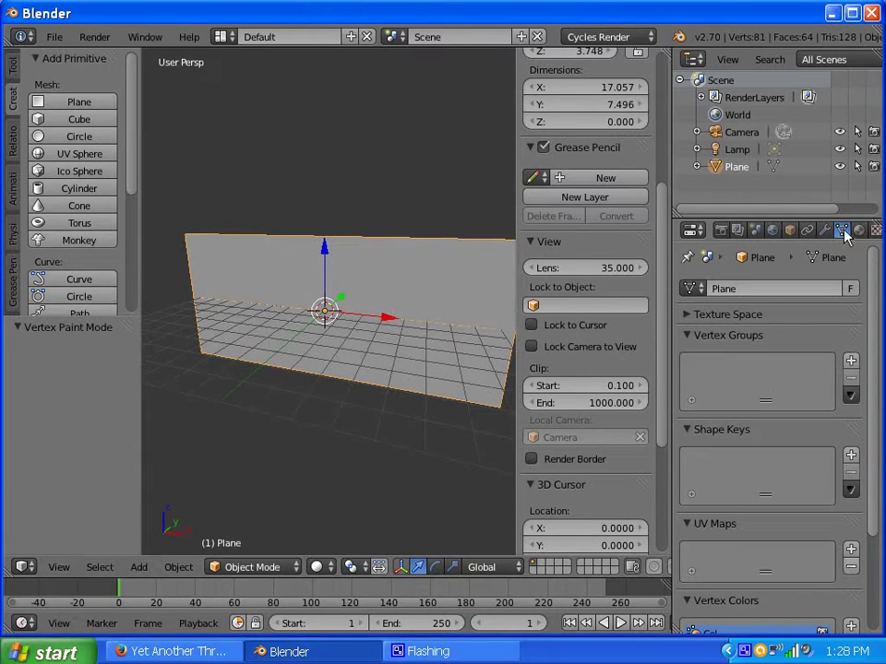
pyautogui.scroll(-3, 763, 415)
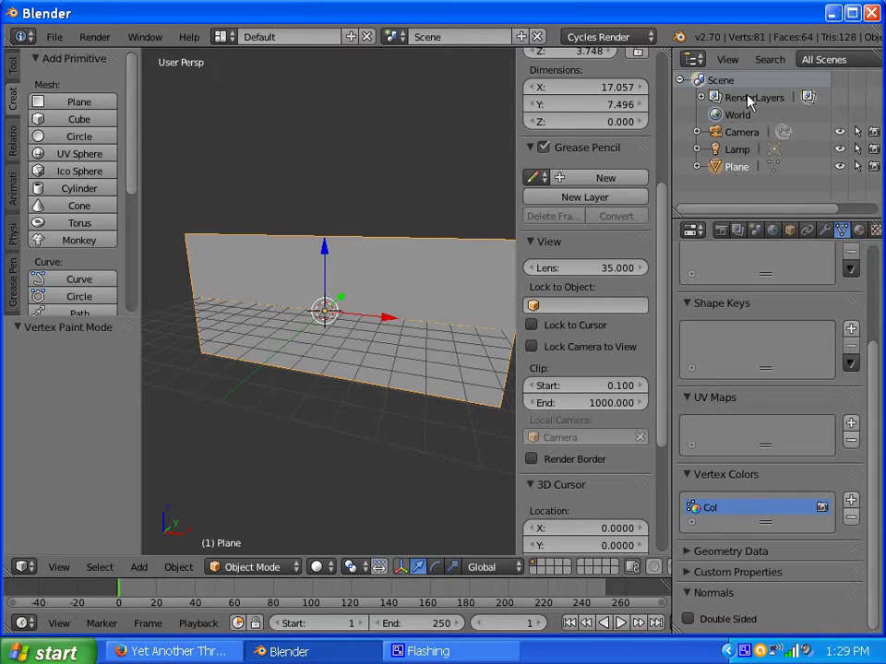
# - Switch to the Compositing screen layout and look over the plane's whole cloud material node tree
pyautogui.click(222, 37)
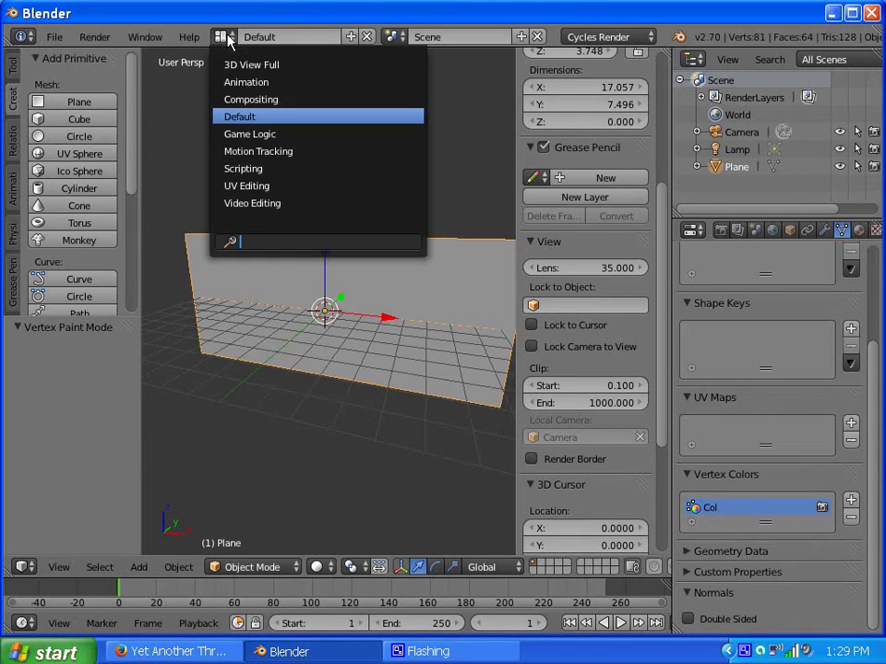
pyautogui.click(241, 99)
pyautogui.scroll(-2, 360, 226)
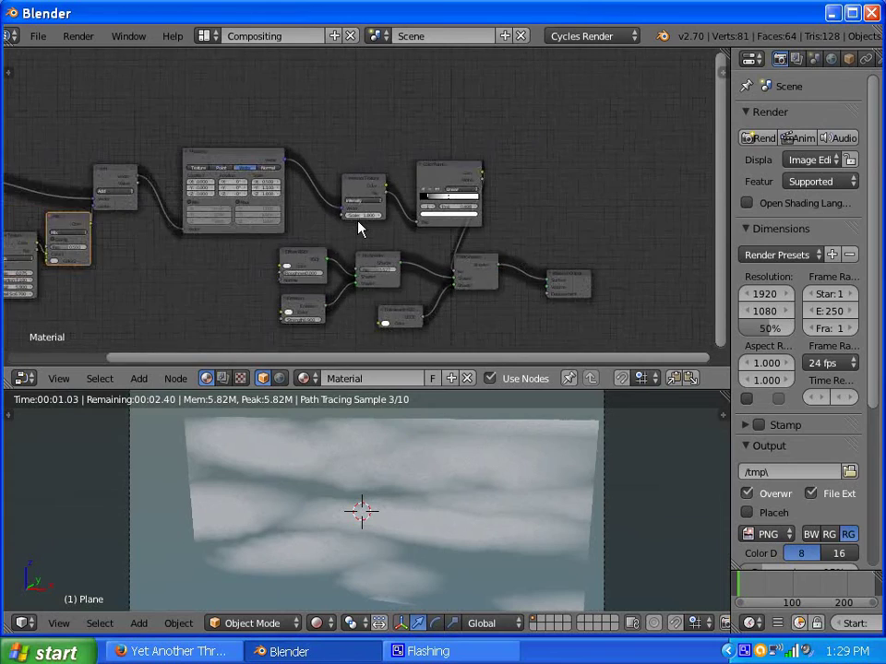
pyautogui.scroll(3, 510, 237)
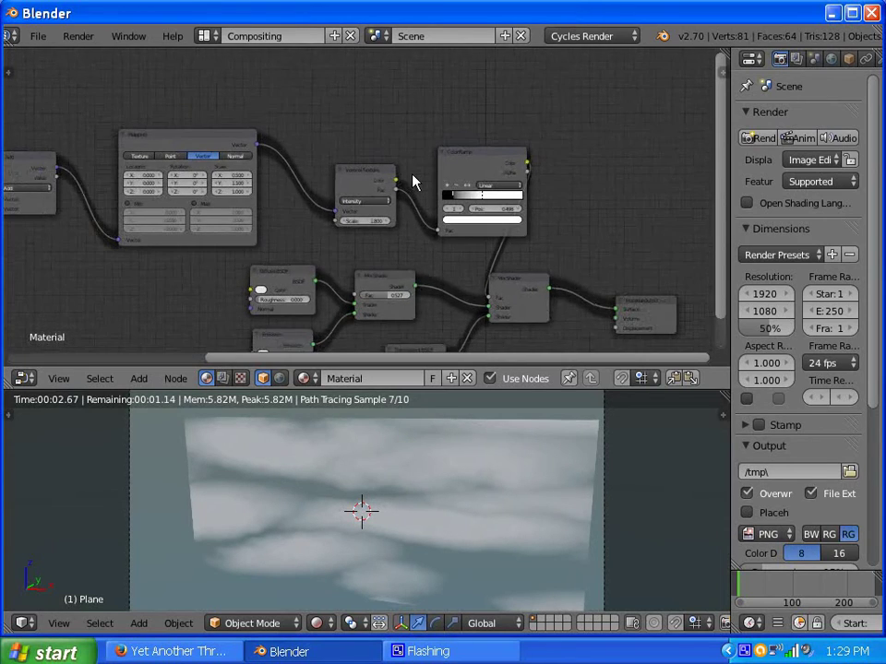
pyautogui.scroll(-8, 369, 176)
pyautogui.scroll(5, 365, 179)
pyautogui.scroll(-4, 361, 179)
pyautogui.scroll(2, 136, 188)
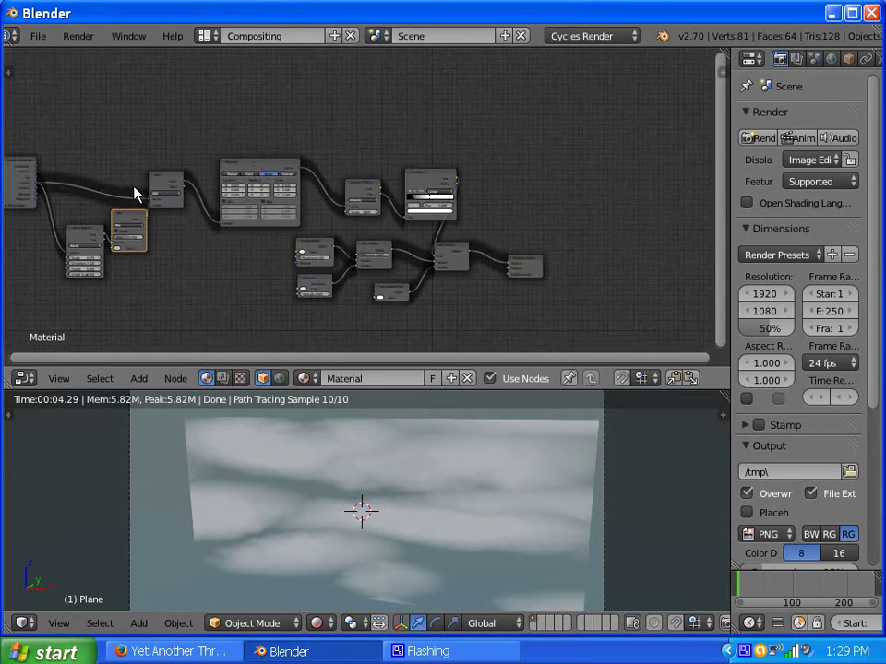
pyautogui.scroll(1, 427, 189)
pyautogui.scroll(-4, 447, 191)
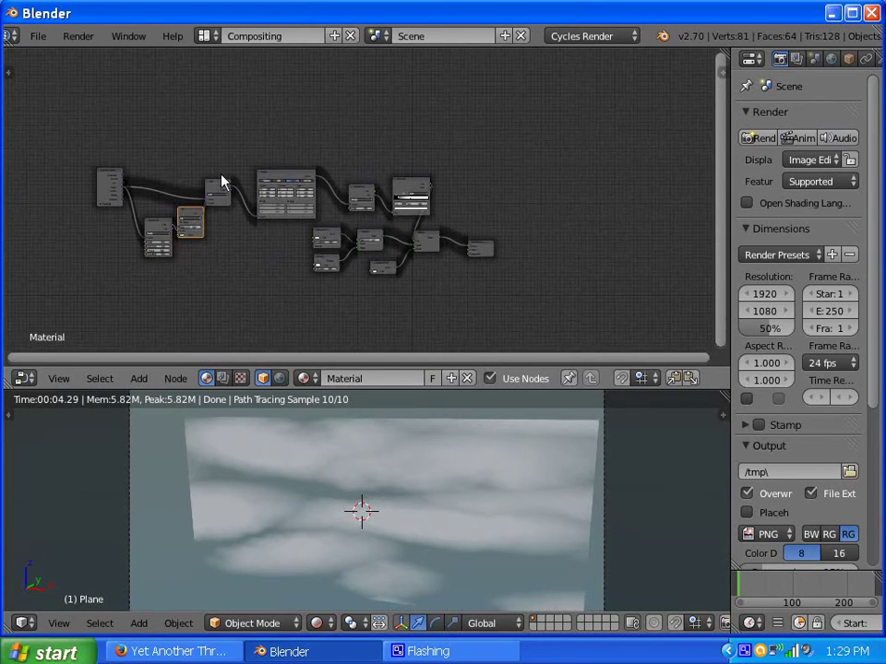
pyautogui.scroll(1, 80, 159)
pyautogui.scroll(-1, 50, 166)
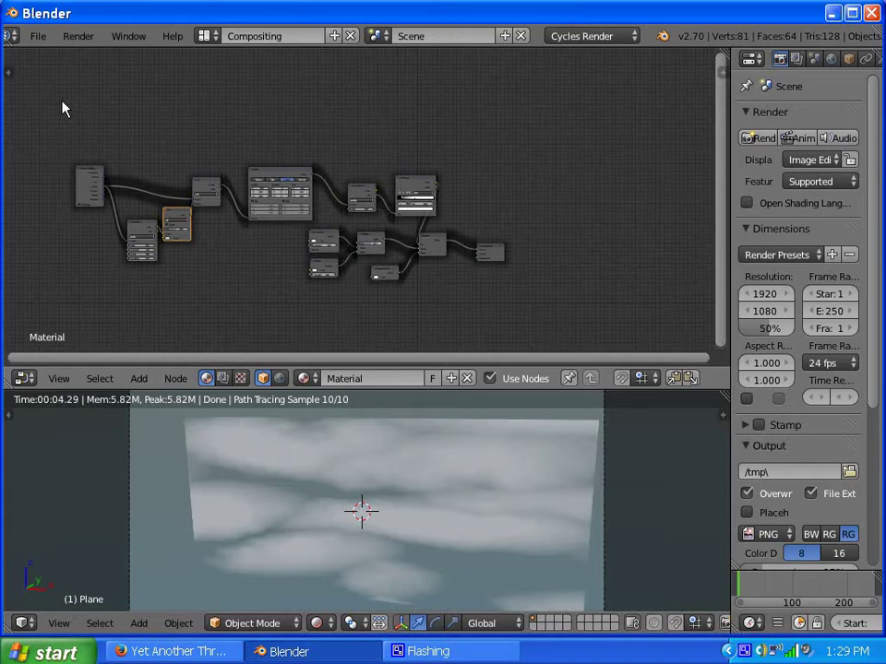
# - Join all the cloud texture nodes, from the texture coordinates through to the ColorRamp, in a new frame
pyautogui.press('b')
pyautogui.moveTo(62, 100); pyautogui.dragTo(470, 202)
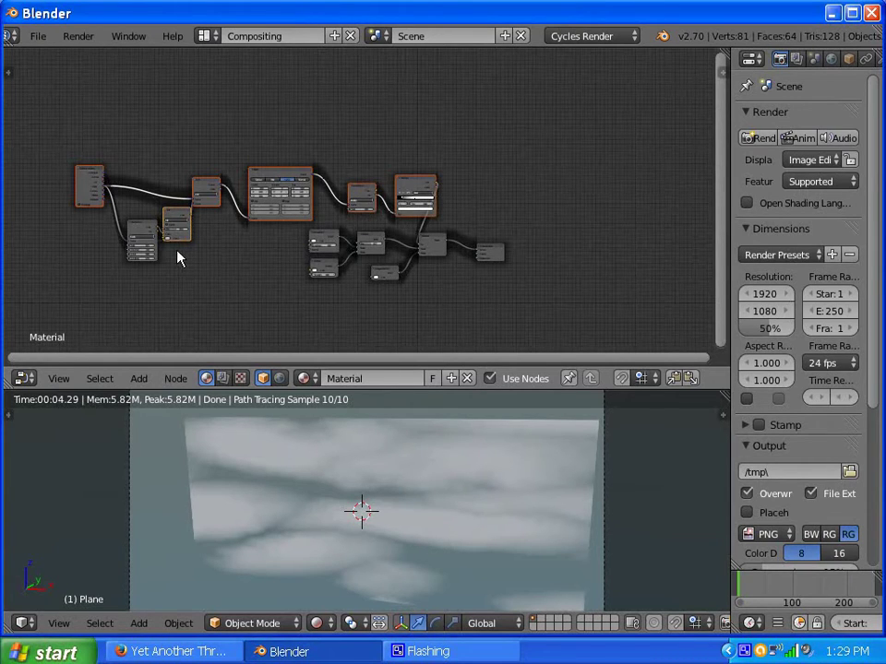
pyautogui.scroll(2, 170, 258)
pyautogui.keyDown('shift'); pyautogui.click(88, 238); pyautogui.keyUp('shift')
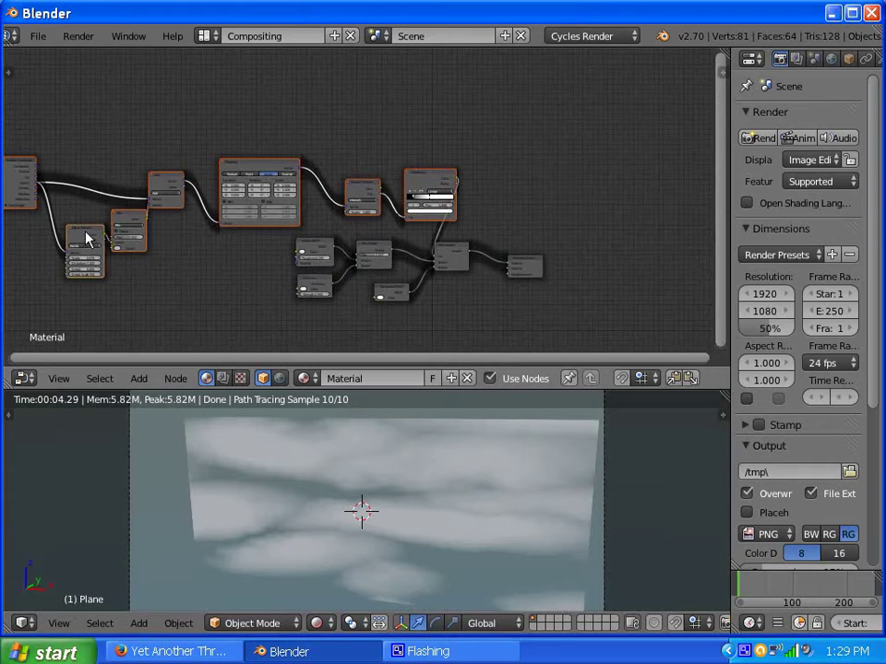
pyautogui.keyDown('shift'); pyautogui.click(119, 222); pyautogui.keyUp('shift')
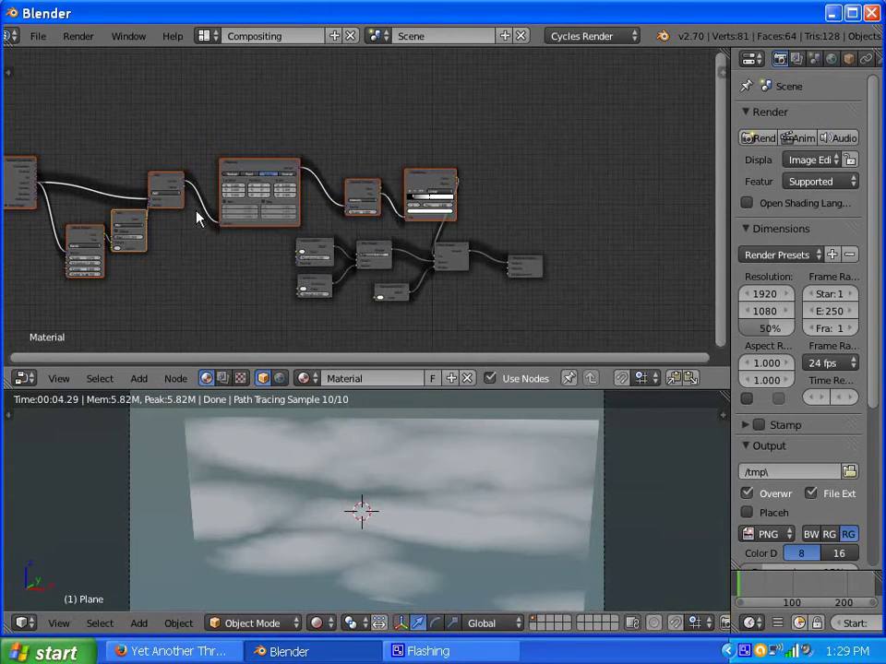
pyautogui.click(175, 378)
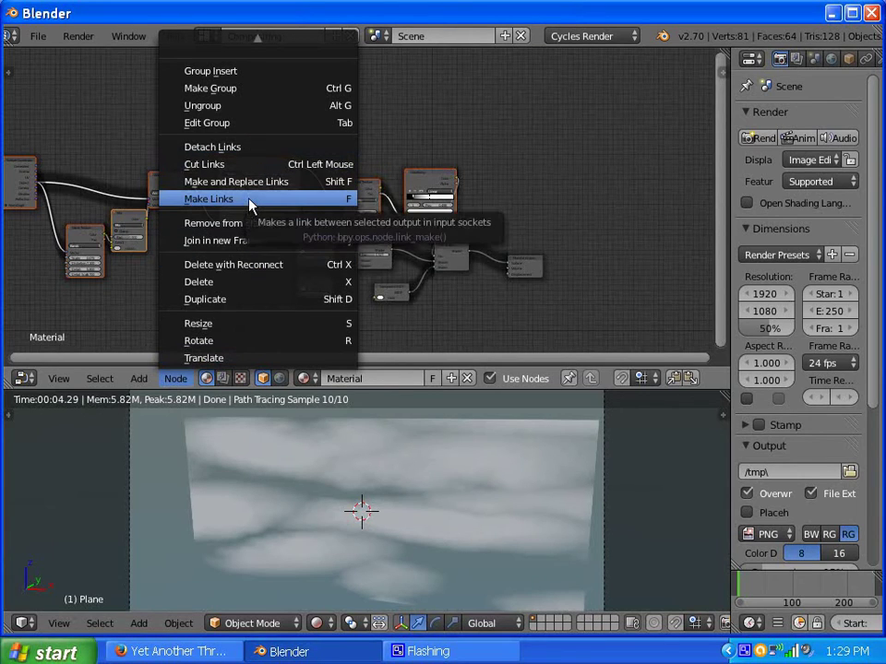
pyautogui.moveTo(258, 35)
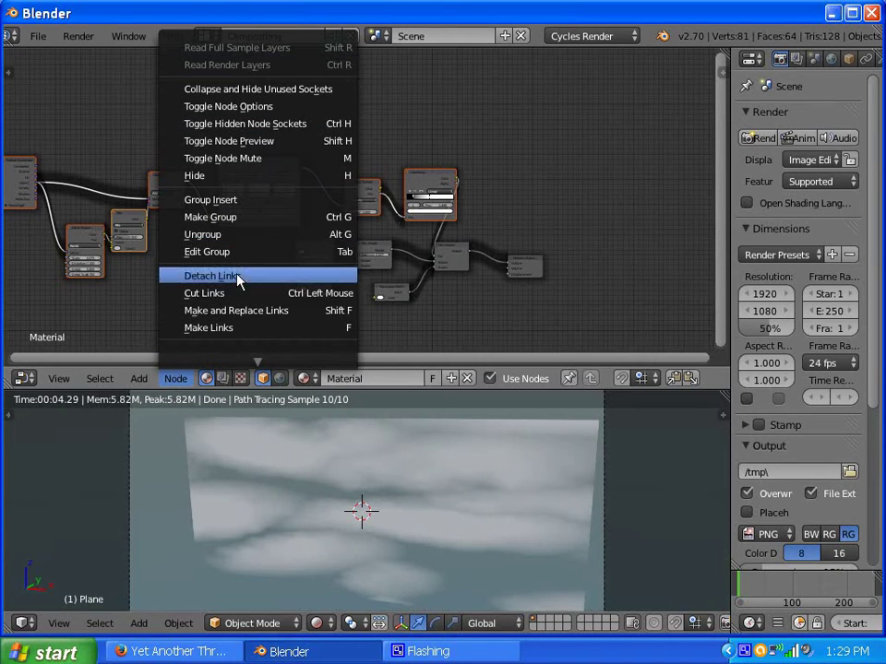
pyautogui.moveTo(263, 376)
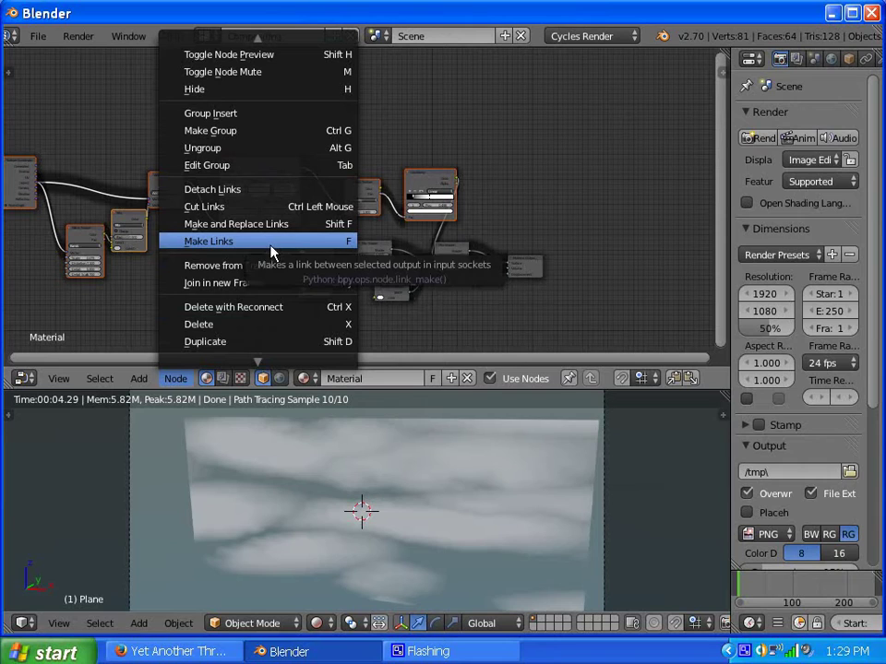
pyautogui.click(241, 282)
# - Move the framed cloud texture nodes away from the shader nodes to leave a gap before the Mix Shader
pyautogui.scroll(-1, 361, 198)
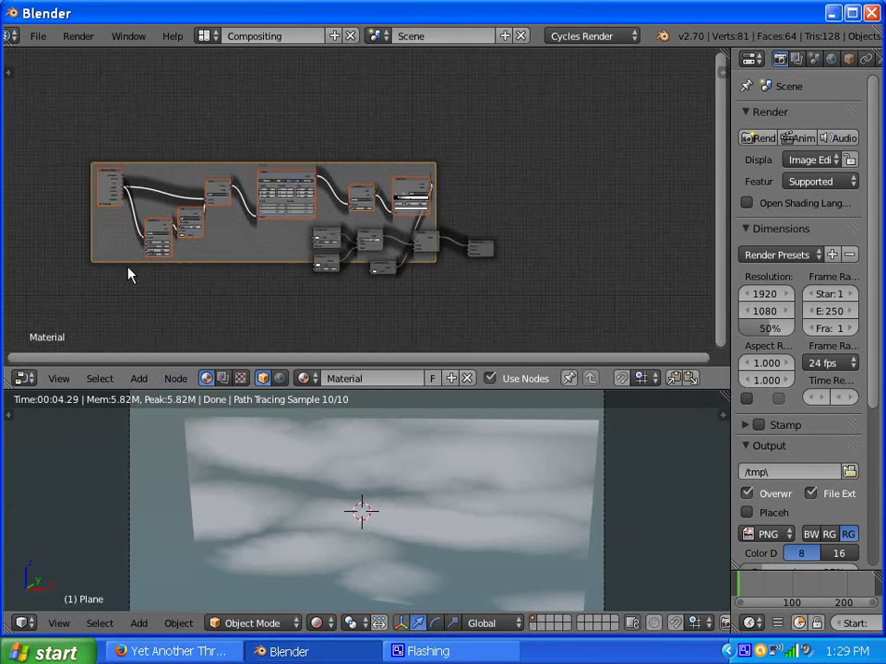
pyautogui.scroll(2, 184, 254)
pyautogui.press('g')
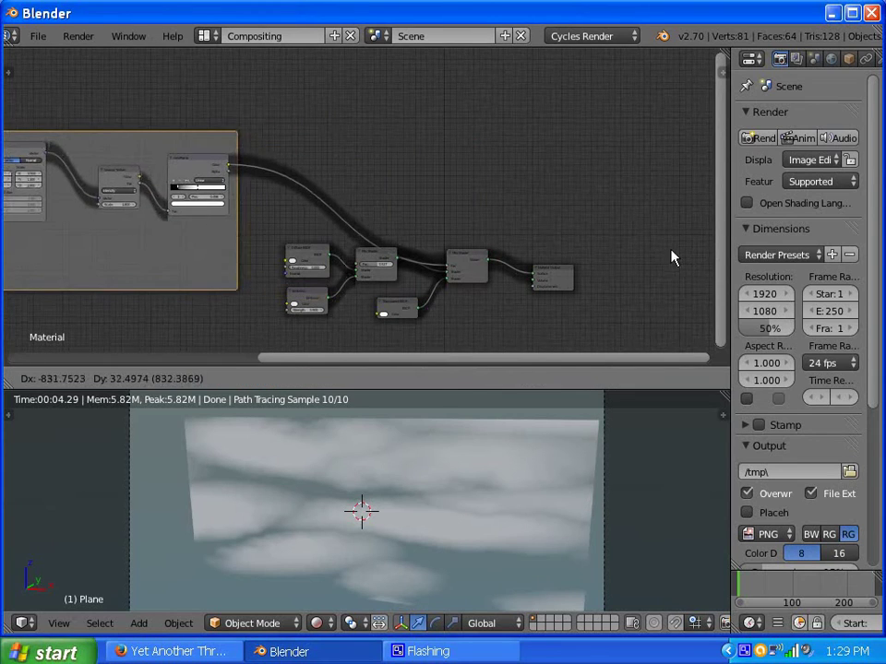
pyautogui.click(631, 250)
pyautogui.scroll(-9, 711, 225)
pyautogui.scroll(1, 103, 230)
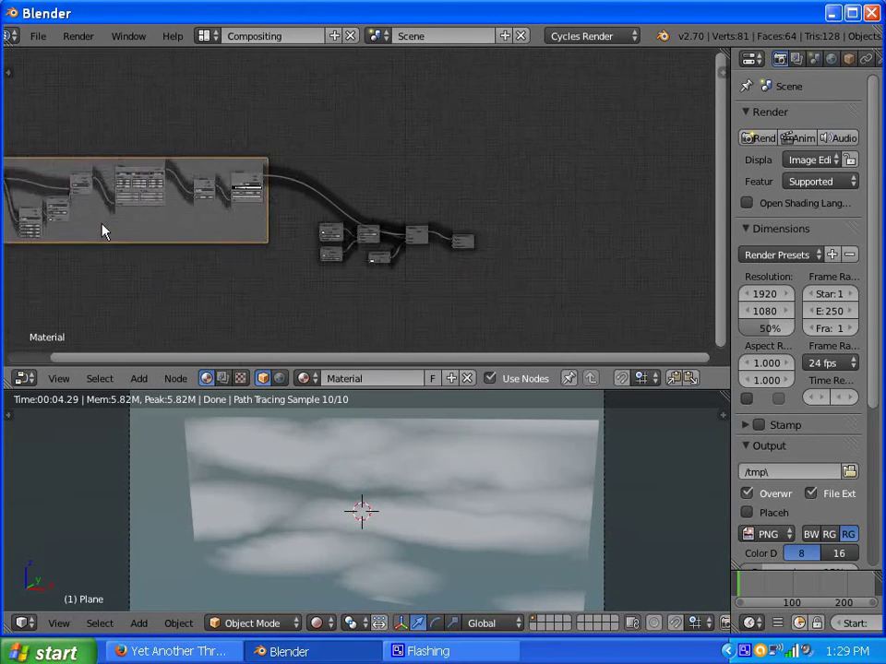
# - Look over the link from the framed ColorRamp through the Mix Shaders to the Material Output
pyautogui.scroll(4, 369, 193)
pyautogui.scroll(-3, 342, 301)
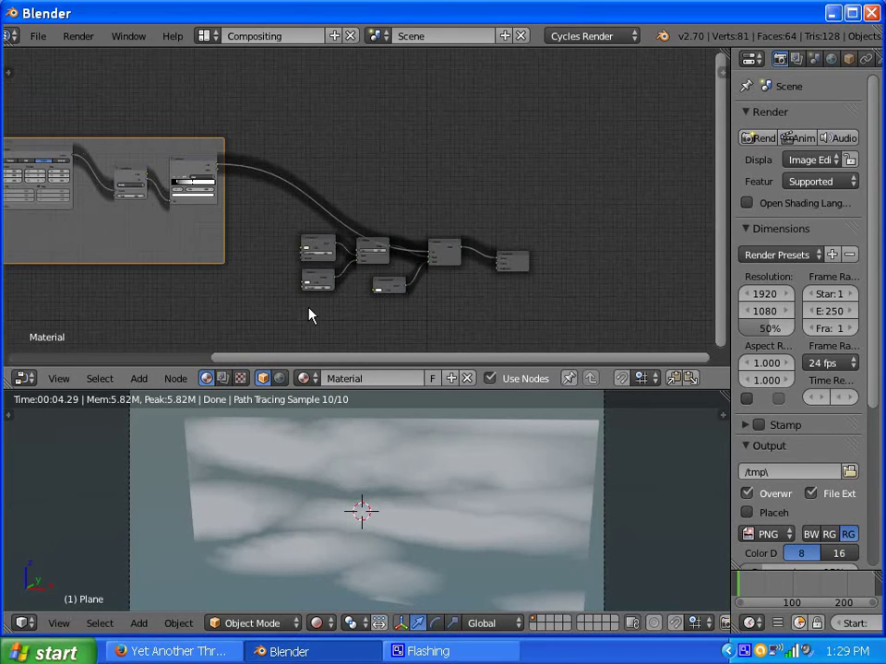
pyautogui.scroll(2, 308, 307)
pyautogui.scroll(-2, 410, 197)
pyautogui.scroll(2, 520, 200)
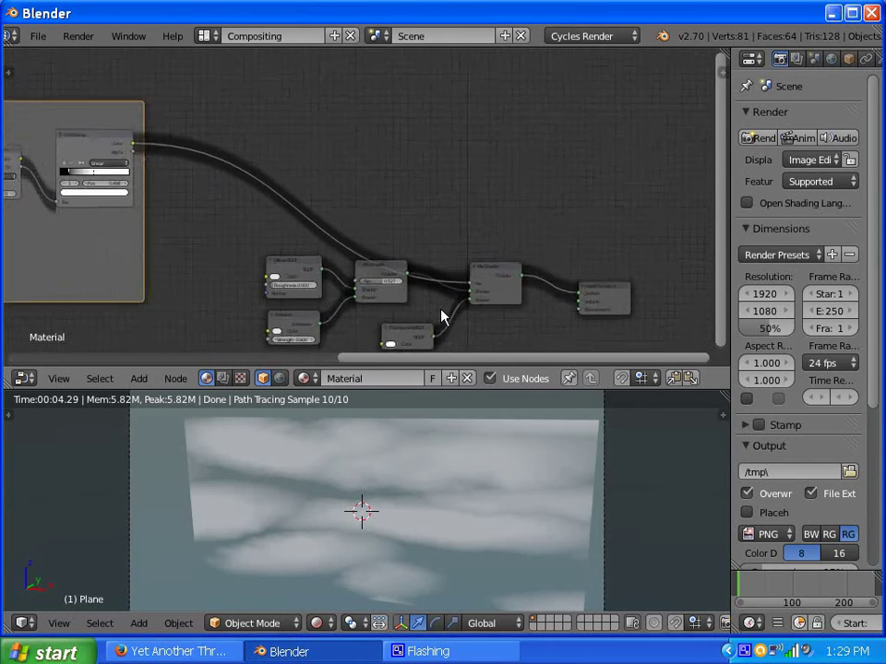
pyautogui.scroll(2, 441, 316)
pyautogui.moveTo(458, 293); pyautogui.dragTo(500, 219, button='middle')
pyautogui.scroll(-5, 315, 131)
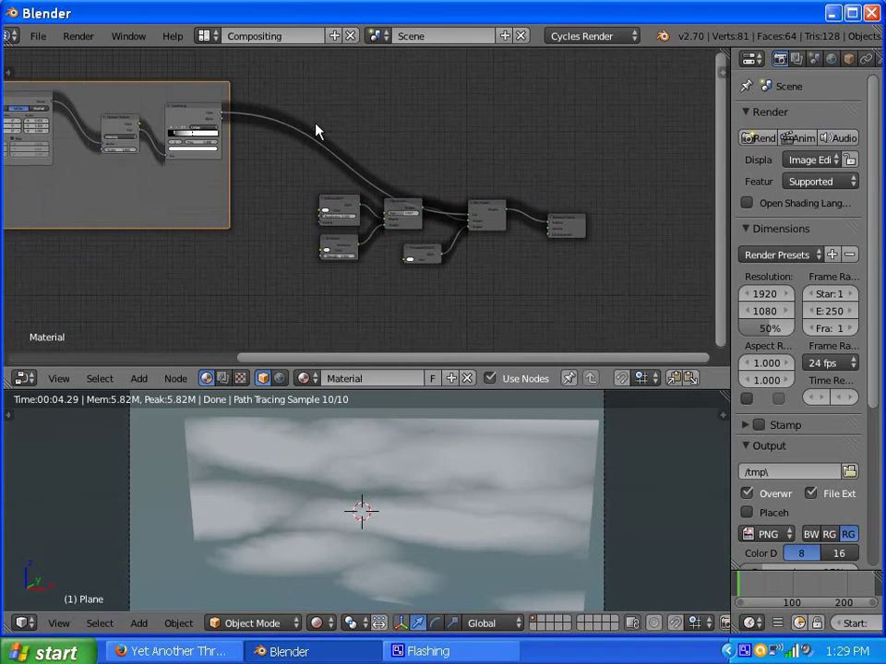
# - Add an Attribute input node in the gap between the cloud texture frame and the shader nodes
pyautogui.scroll(2, 204, 154)
pyautogui.moveTo(191, 154); pyautogui.dragTo(276, 322, button='middle')
pyautogui.click(140, 380)
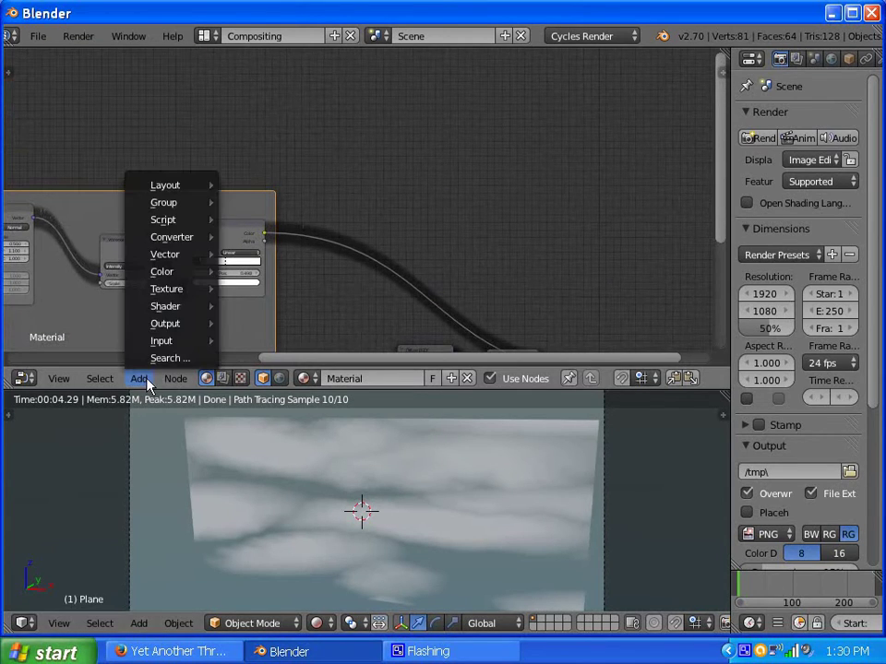
pyautogui.moveTo(187, 266)
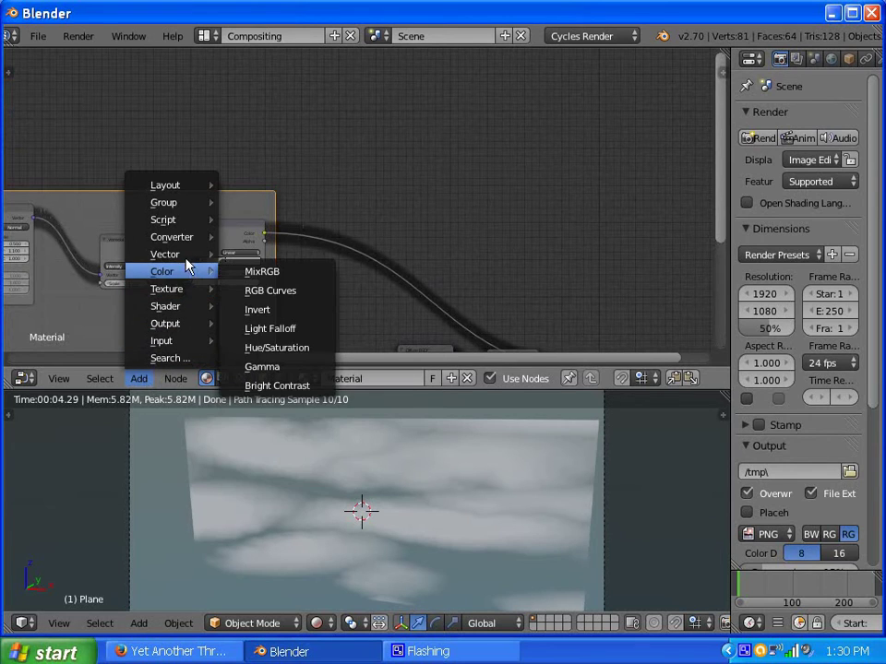
pyautogui.moveTo(175, 290)
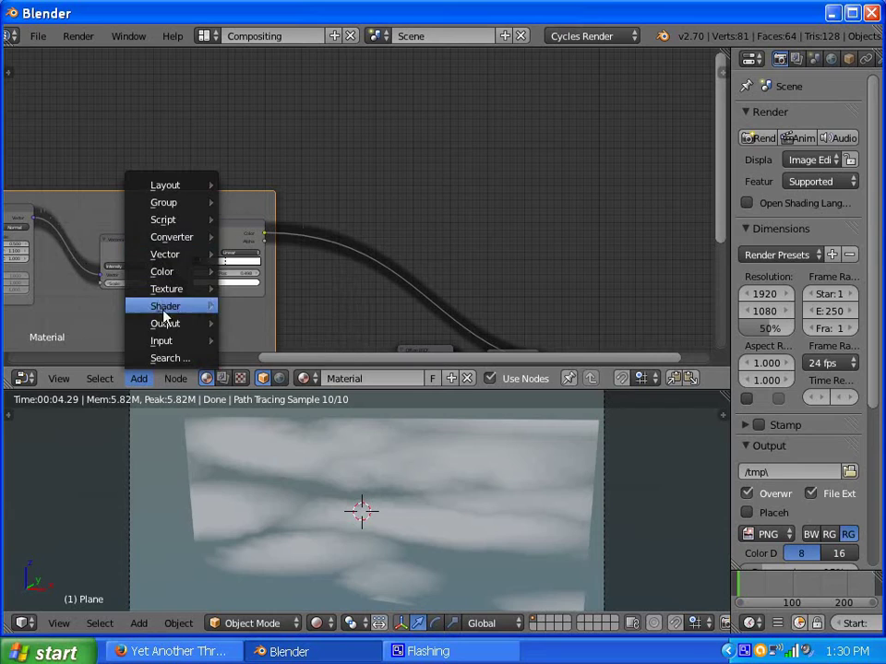
pyautogui.moveTo(167, 343)
pyautogui.click(268, 358)
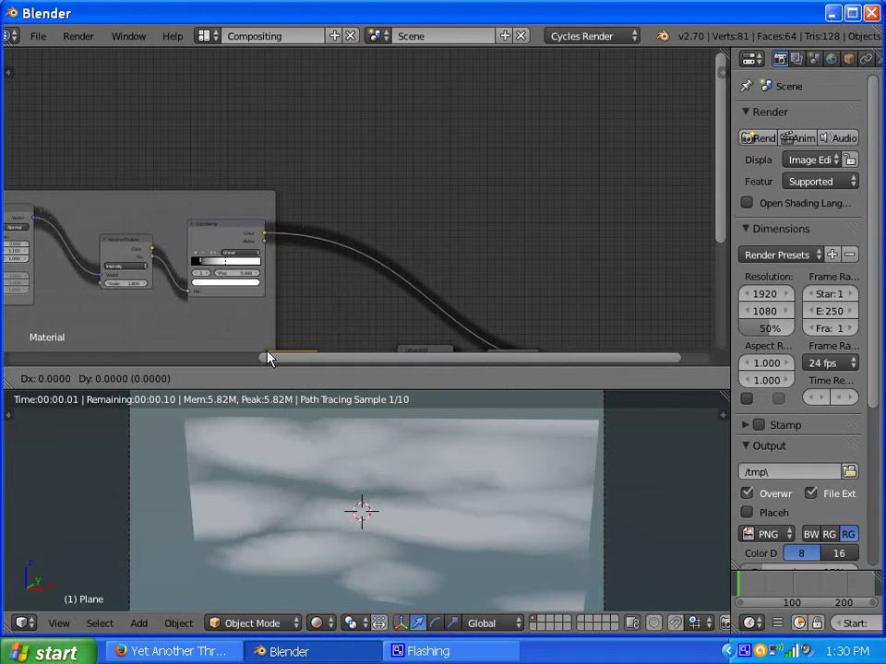
pyautogui.click(304, 279)
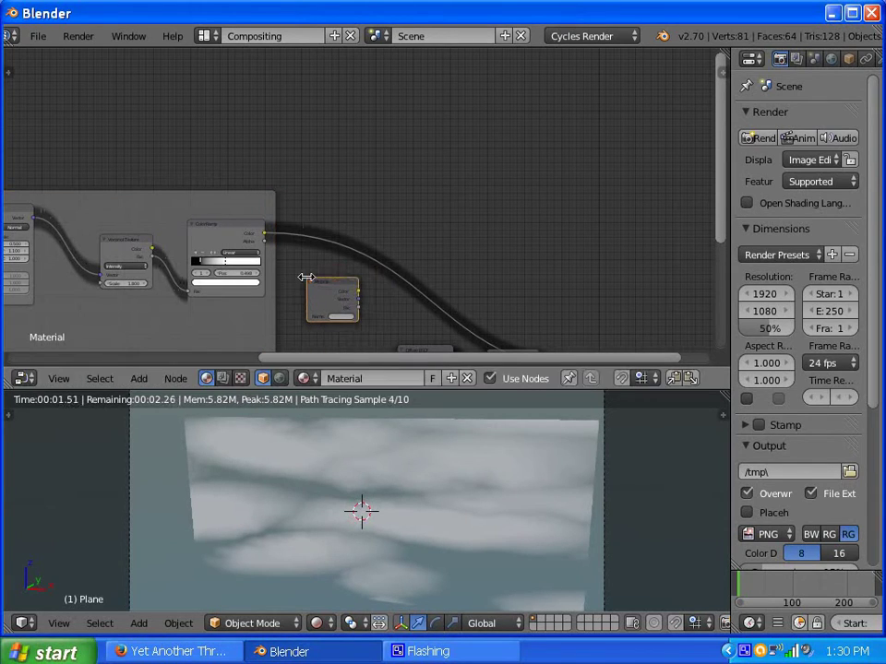
# - Set the Attribute node's name to Col so it reads the plane's vertex color layer
pyautogui.scroll(2, 381, 226)
pyautogui.moveTo(387, 138); pyautogui.dragTo(417, 81, button='middle')
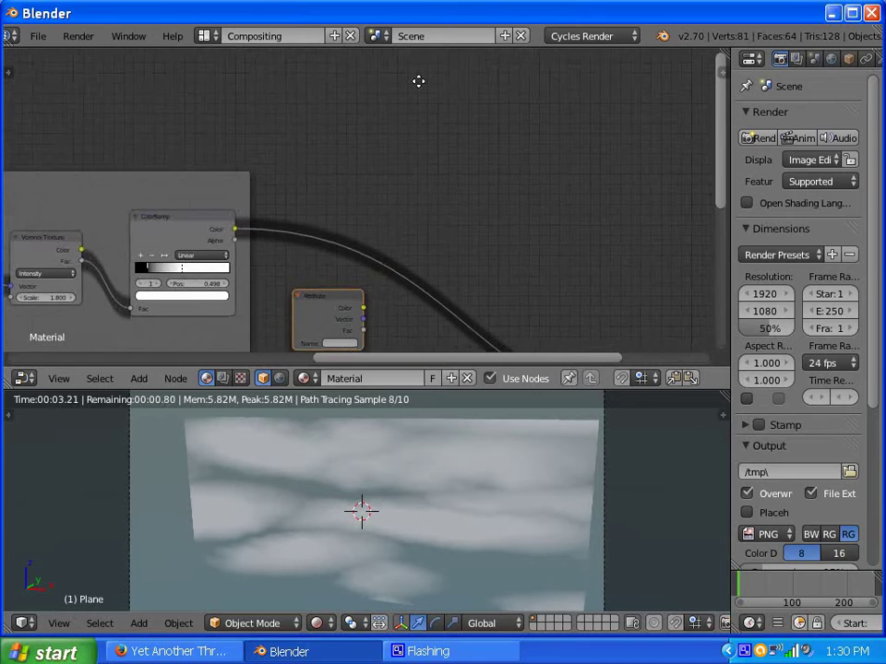
pyautogui.scroll(1, 406, 185)
pyautogui.moveTo(404, 192); pyautogui.dragTo(450, 87, button='middle')
pyautogui.scroll(2, 387, 194)
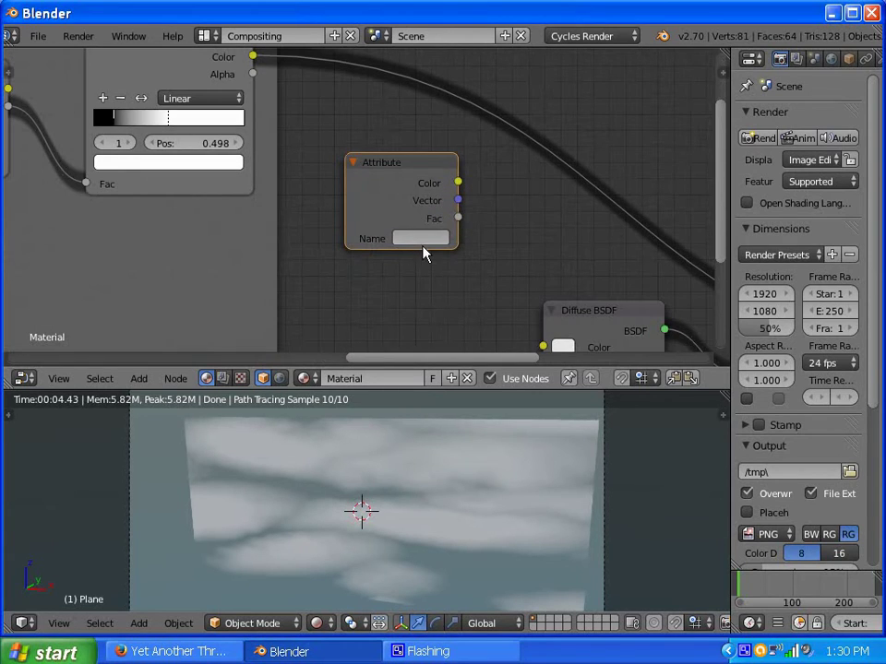
pyautogui.click(416, 239)
pyautogui.press('Return')
# - Insert a MixRGB node on the link from the ColorRamp to the final Mix Shader and feed the Attribute's Fac into Color2
pyautogui.scroll(-3, 520, 222)
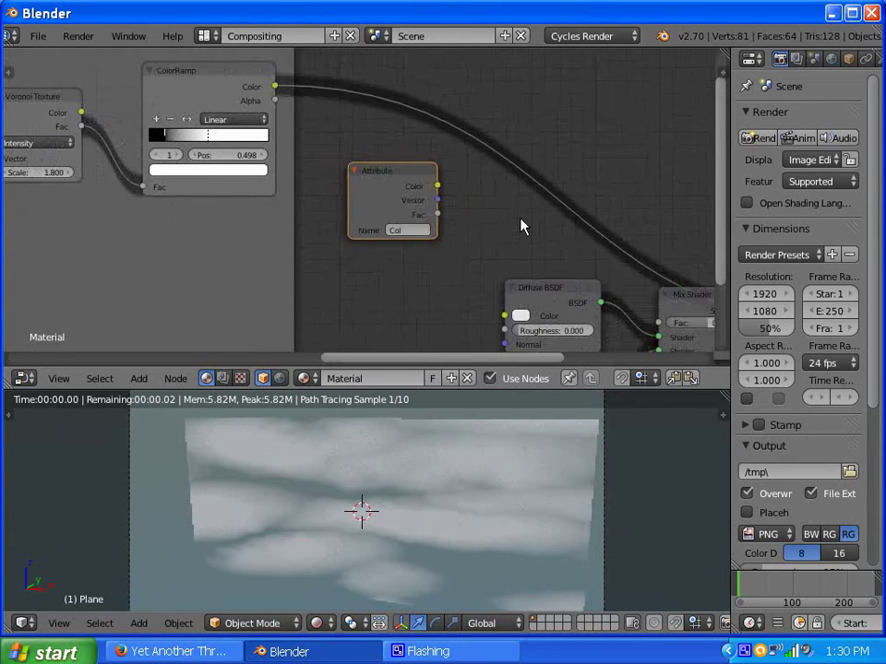
pyautogui.scroll(-2, 444, 171)
pyautogui.scroll(4, 332, 188)
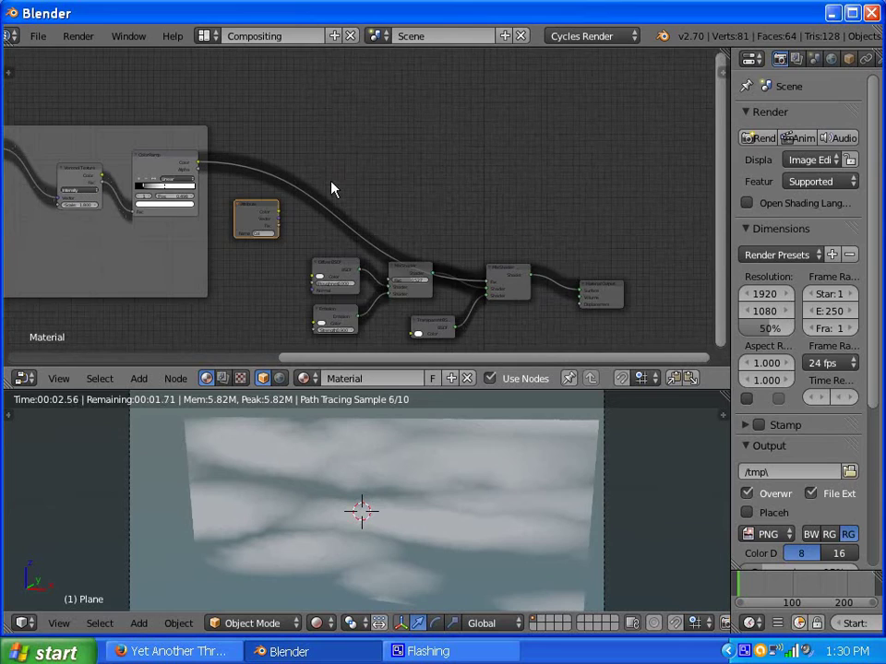
pyautogui.click(145, 382)
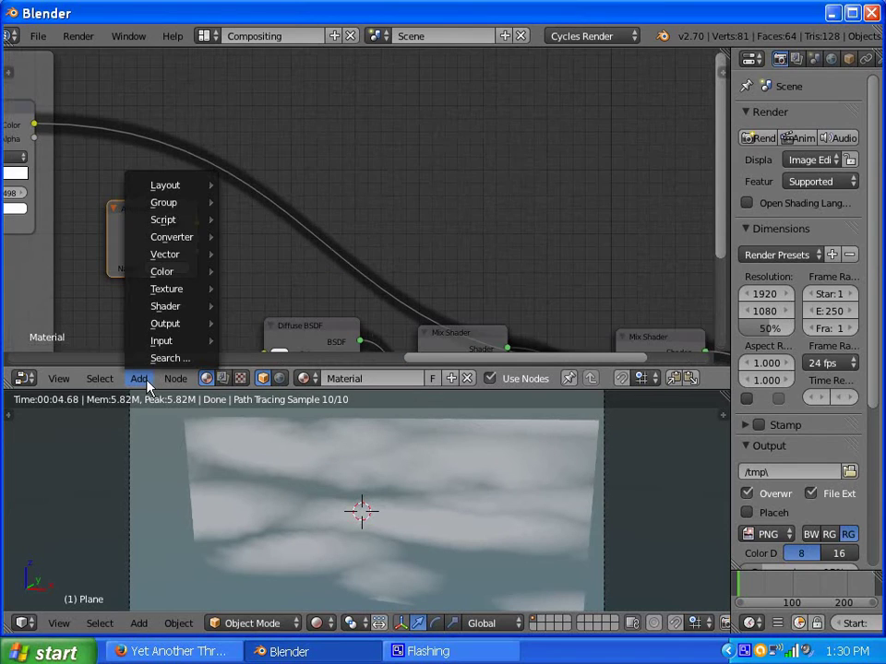
pyautogui.moveTo(175, 290)
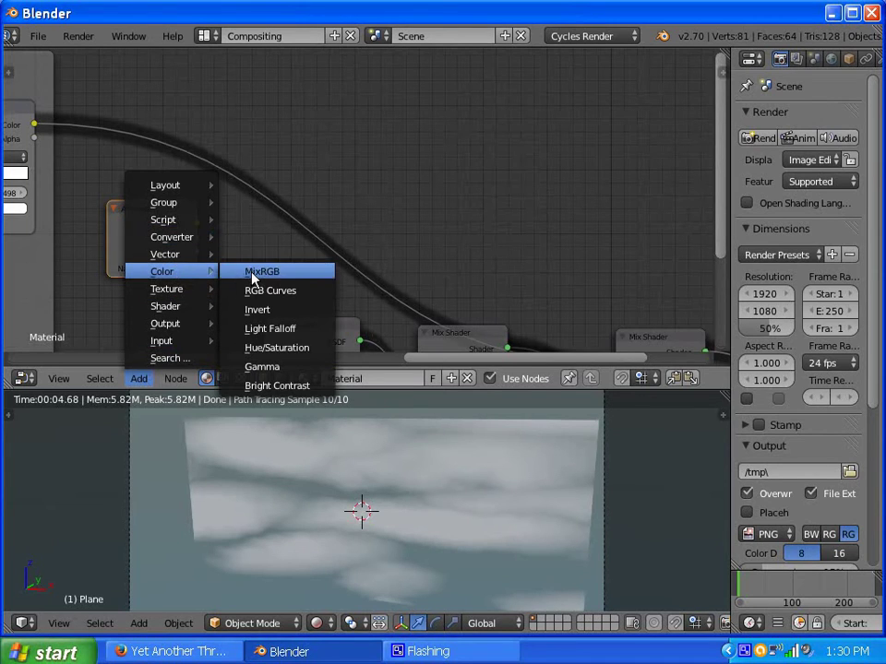
pyautogui.click(253, 274)
pyautogui.click(316, 151)
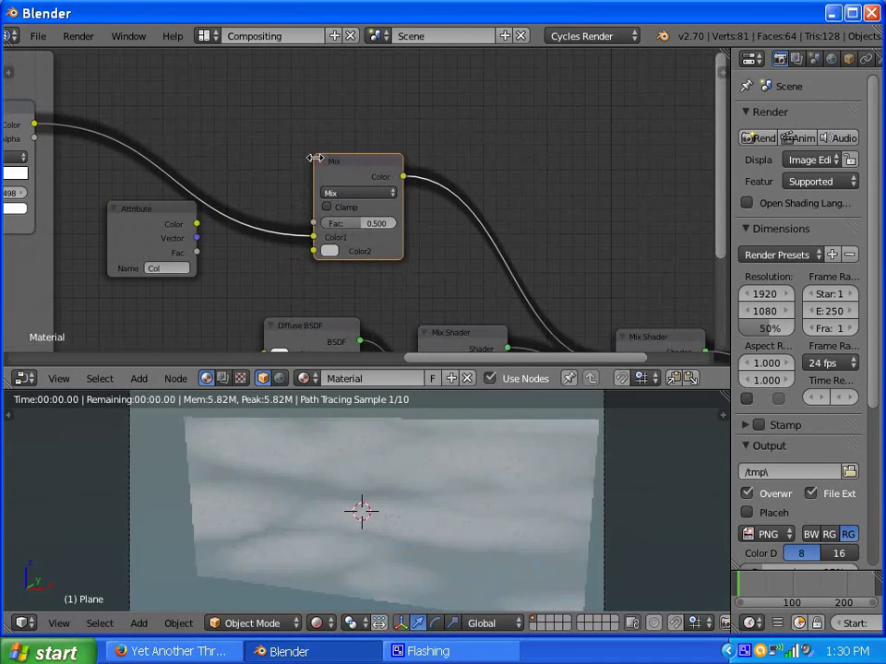
pyautogui.moveTo(196, 252); pyautogui.dragTo(316, 250)
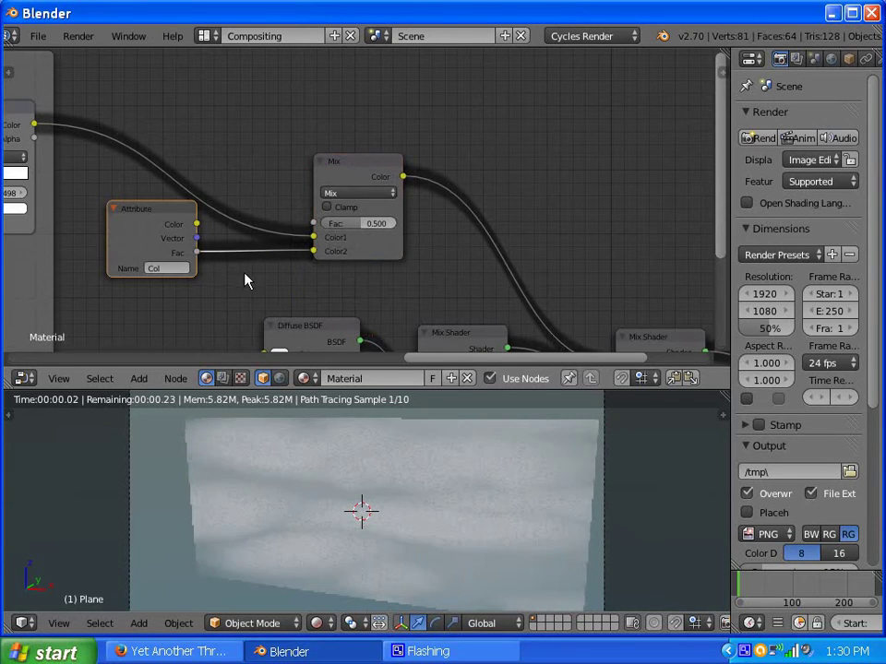
# - Change the MixRGB node's blend type to Add and raise its factor to 1.000
pyautogui.click(373, 193)
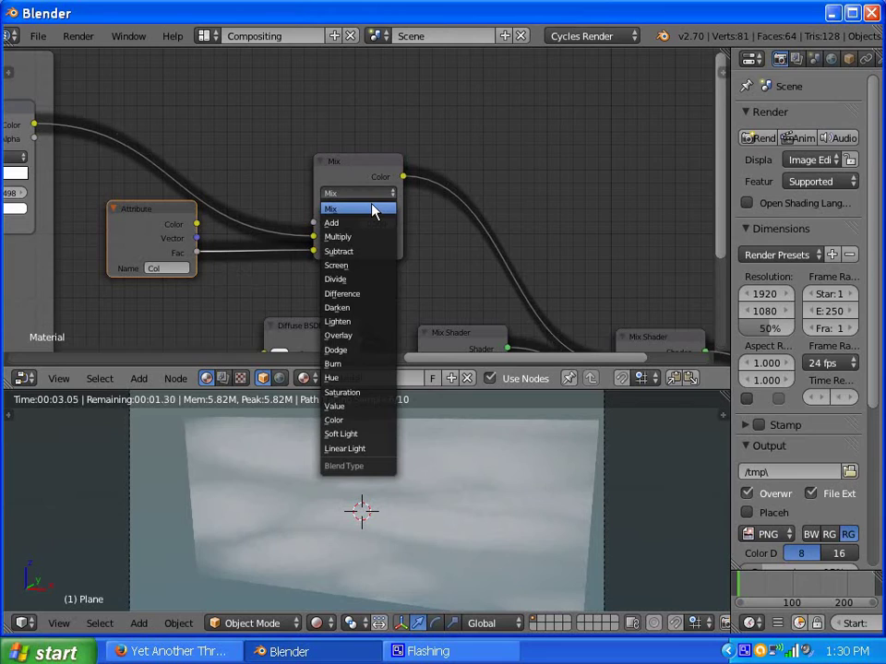
pyautogui.click(369, 224)
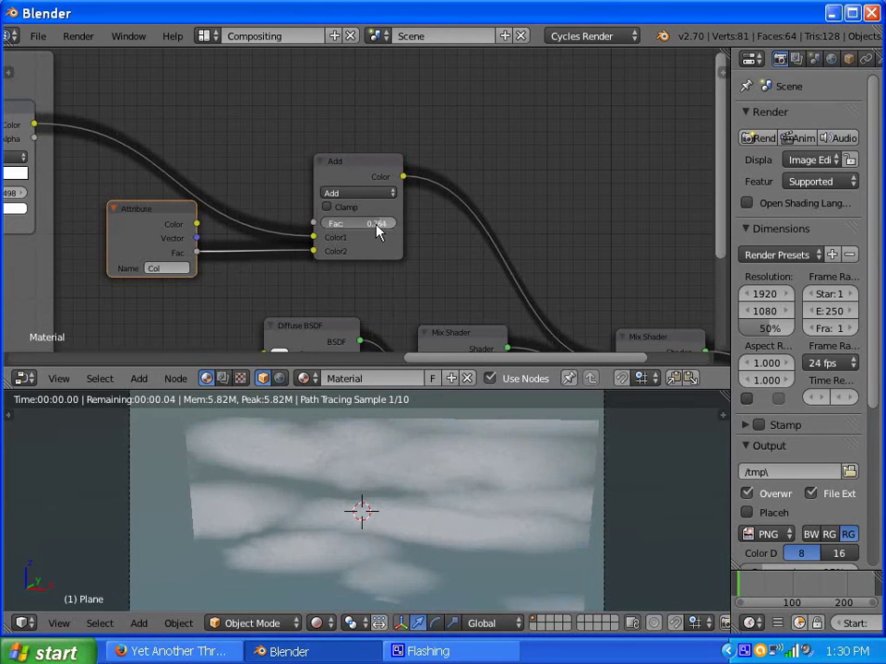
pyautogui.moveTo(379, 231); pyautogui.dragTo(437, 213)
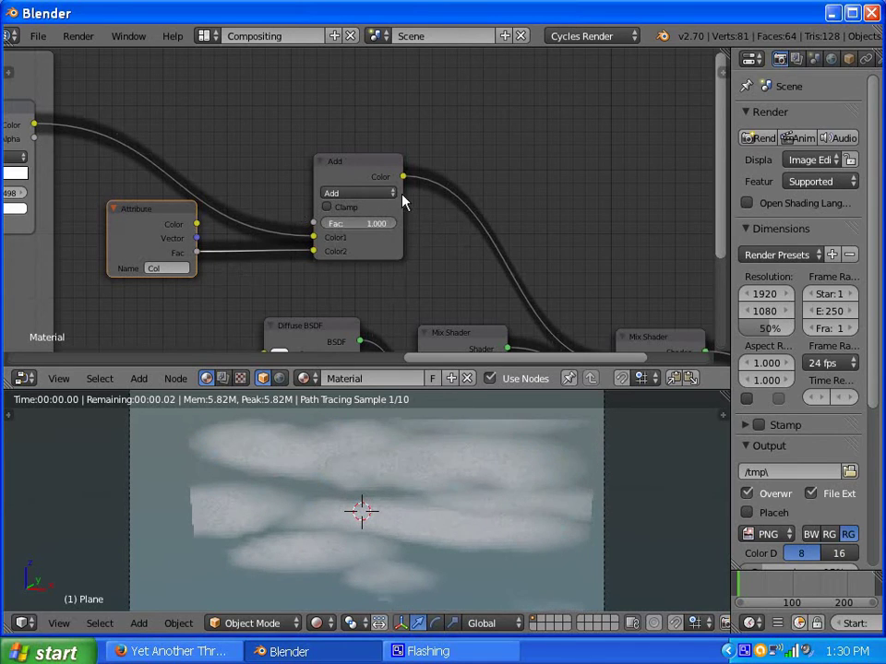
# - Move the Attribute node away from the Add color node and insert a Math node on the link between them
pyautogui.scroll(-2, 111, 268)
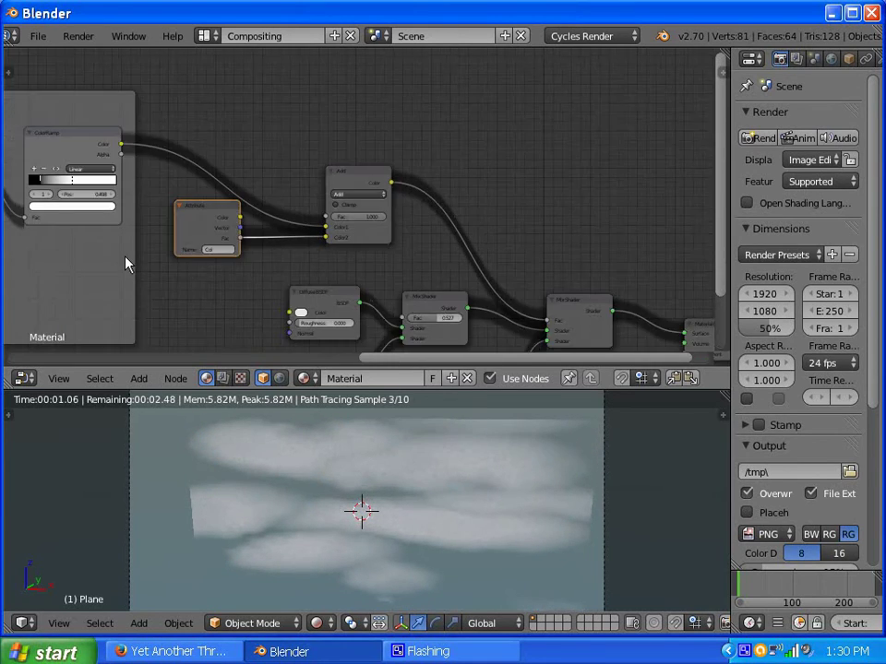
pyautogui.scroll(3, 139, 261)
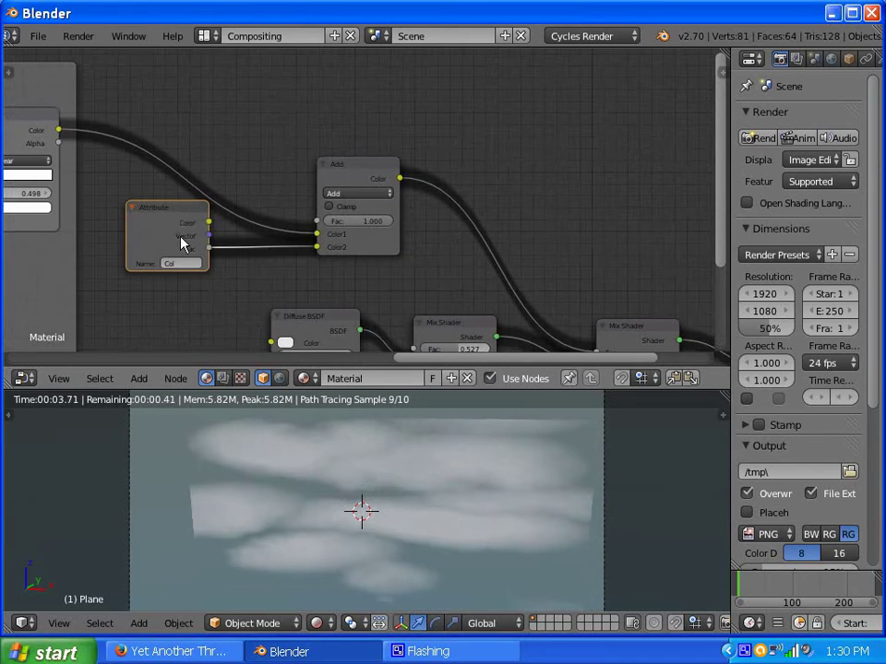
pyautogui.moveTo(181, 243); pyautogui.dragTo(153, 297)
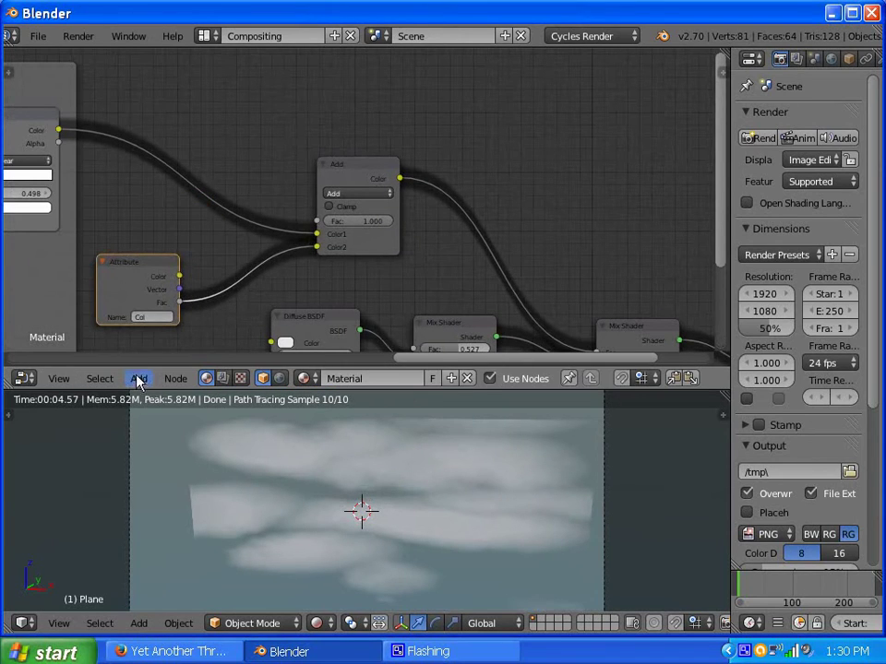
pyautogui.click(139, 379)
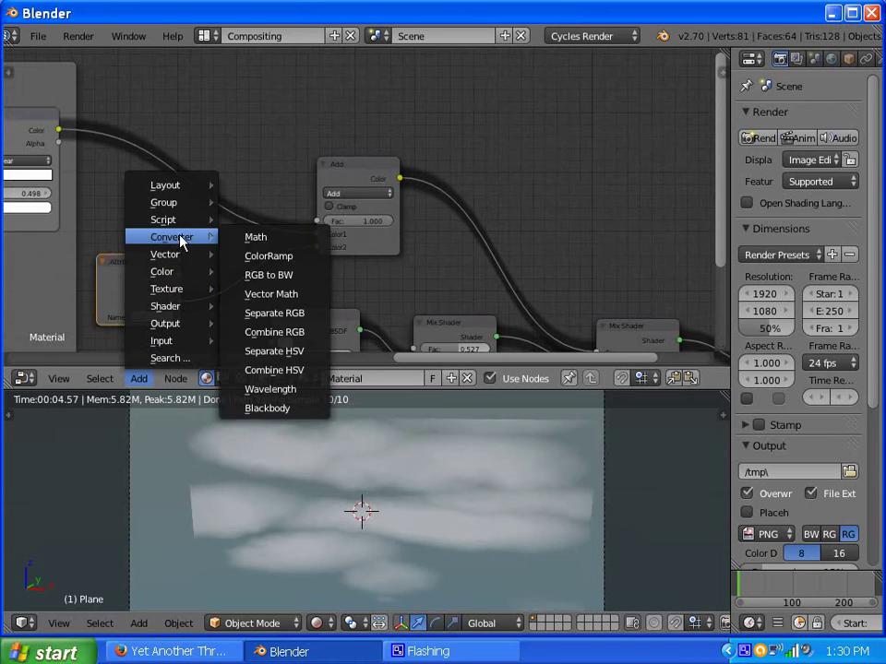
pyautogui.click(251, 234)
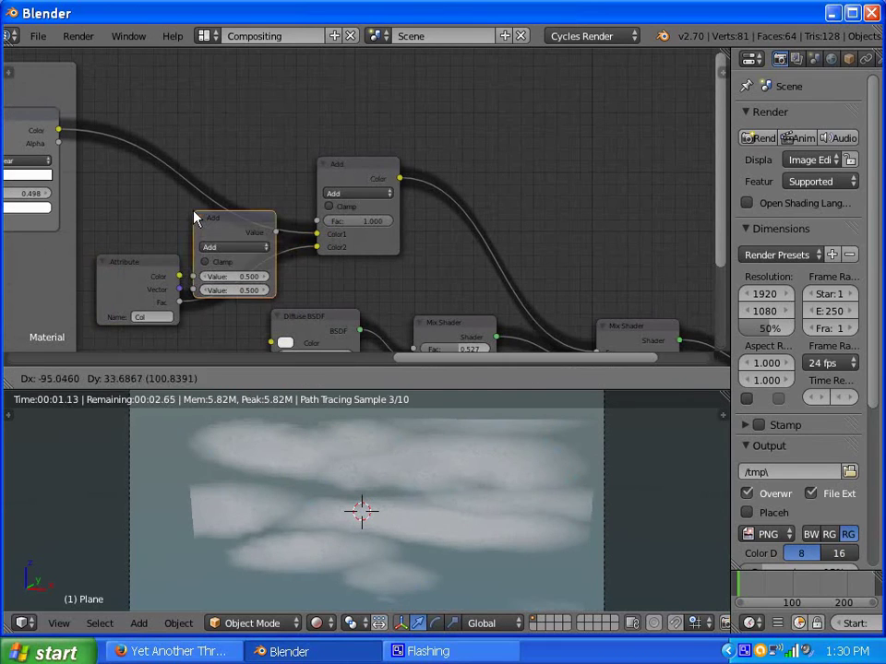
pyautogui.click(194, 213)
pyautogui.press('g')
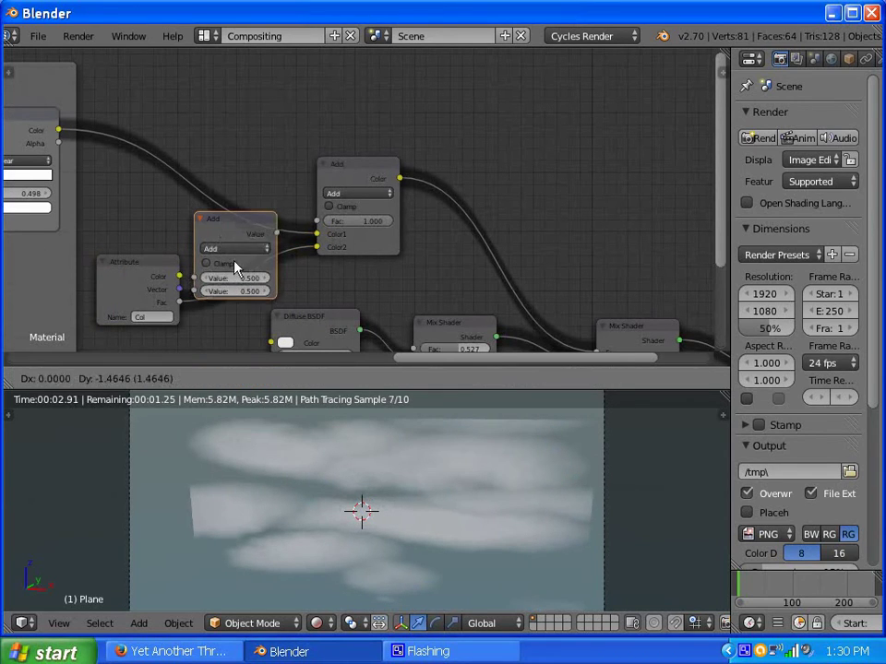
pyautogui.click(251, 289)
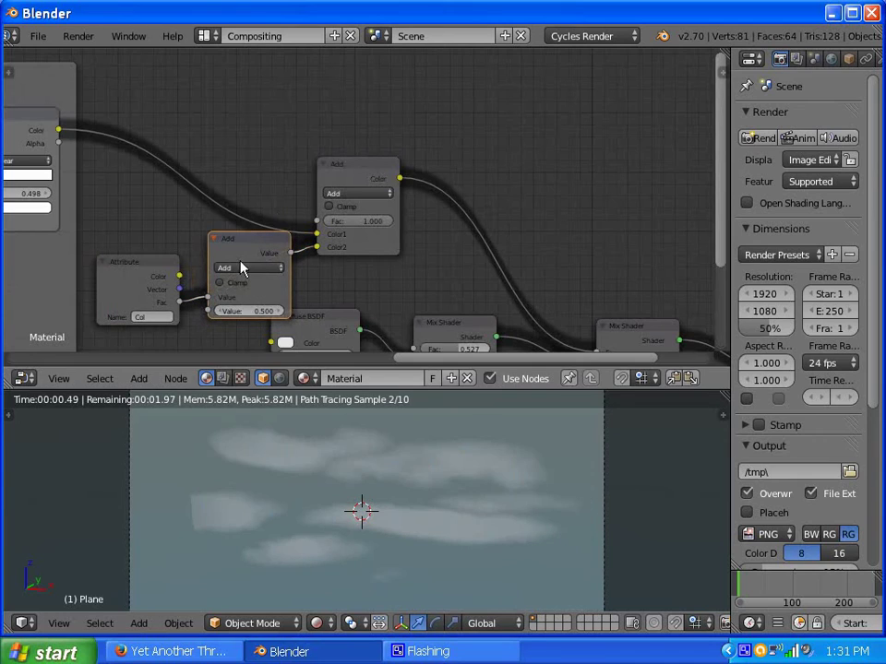
# - Set the Math node's operation to Multiply and its second value to 4.800
pyautogui.click(250, 268)
pyautogui.click(256, 310)
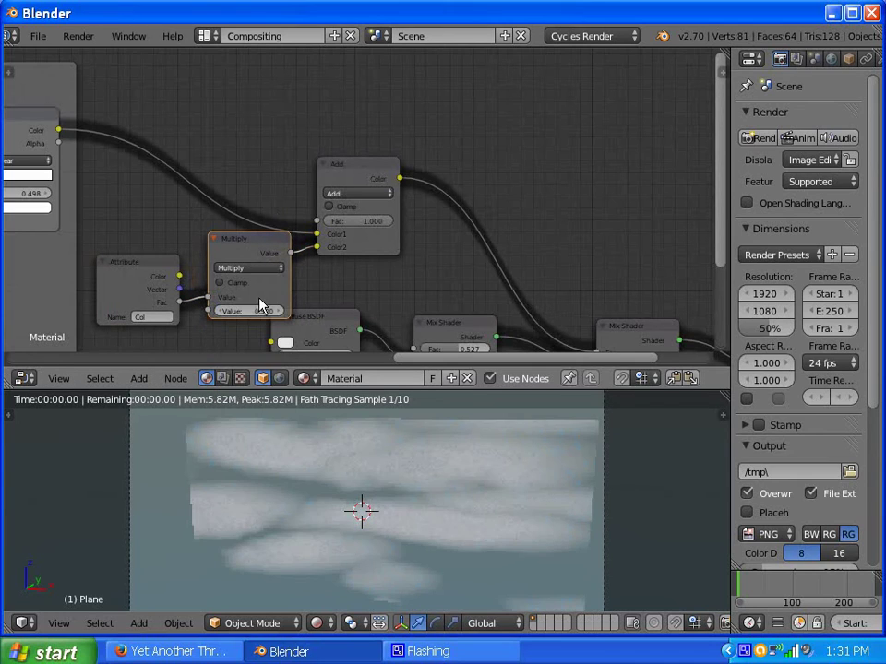
pyautogui.moveTo(242, 316); pyautogui.dragTo(257, 305)
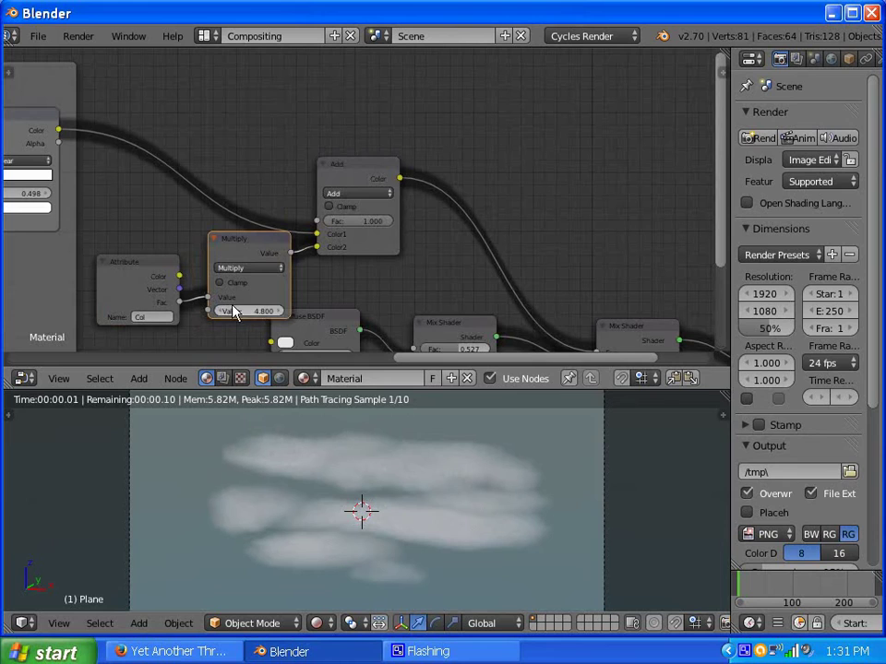
# - Move the framed cloud texture nodes up so the frame sits higher than the Attribute and Multiply nodes
pyautogui.scroll(-1, 261, 218)
pyautogui.scroll(-3, 261, 218)
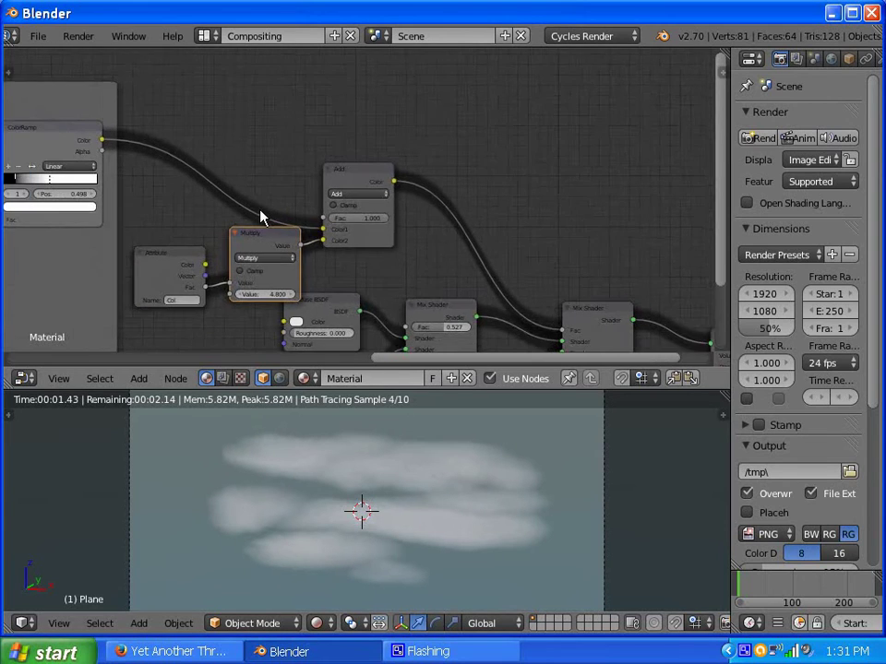
pyautogui.scroll(-3, 152, 240)
pyautogui.moveTo(160, 237); pyautogui.dragTo(166, 162)
pyautogui.scroll(4, 316, 194)
pyautogui.scroll(6, 464, 259)
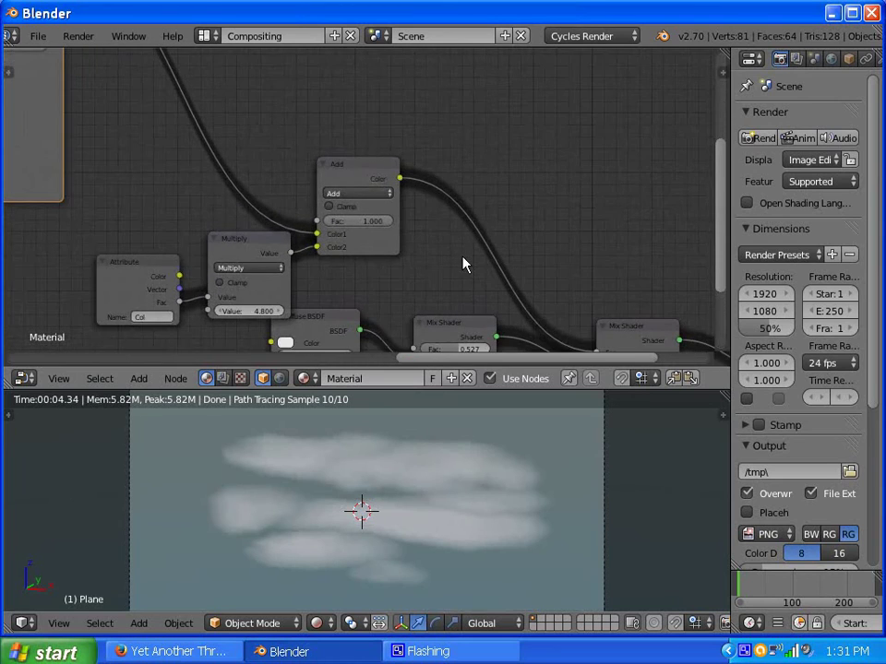
# - Raise the factor of the Mix Shader that blends the Diffuse and Emission shaders to 0.655
pyautogui.scroll(-6, 464, 258)
pyautogui.moveTo(507, 168); pyautogui.dragTo(411, 83, button='middle')
pyautogui.scroll(3, 414, 138)
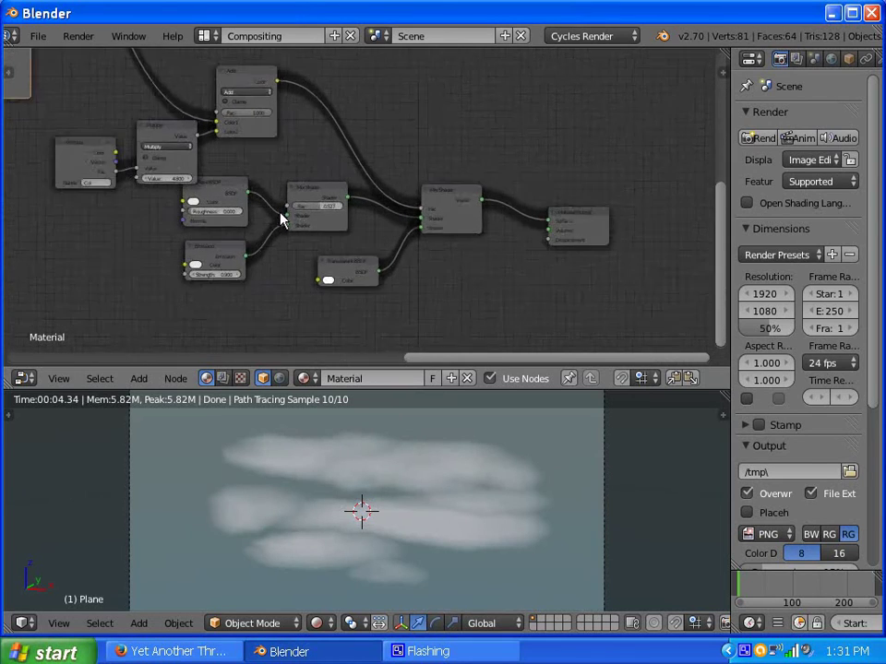
pyautogui.scroll(2, 369, 238)
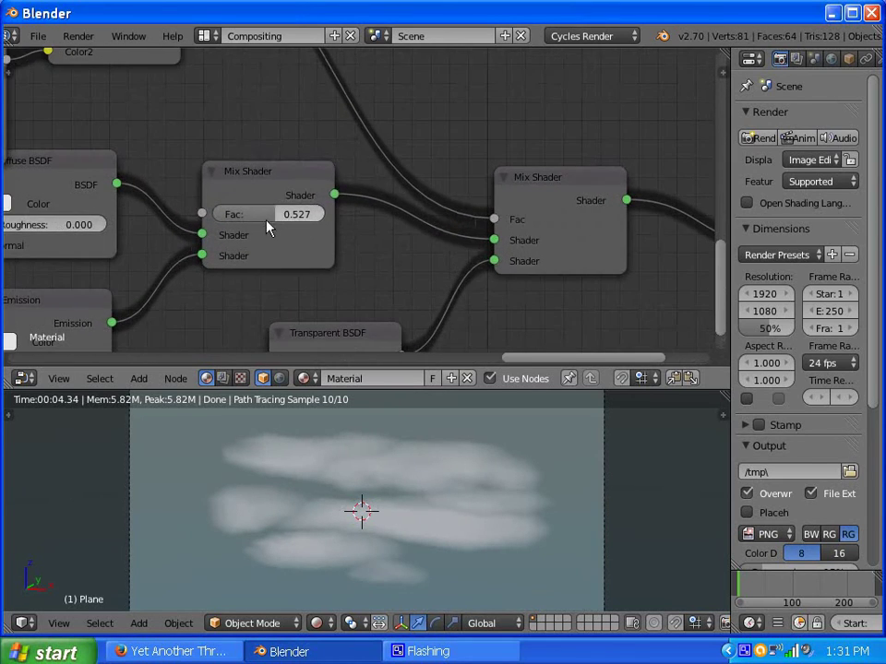
pyautogui.moveTo(277, 213); pyautogui.dragTo(291, 214)
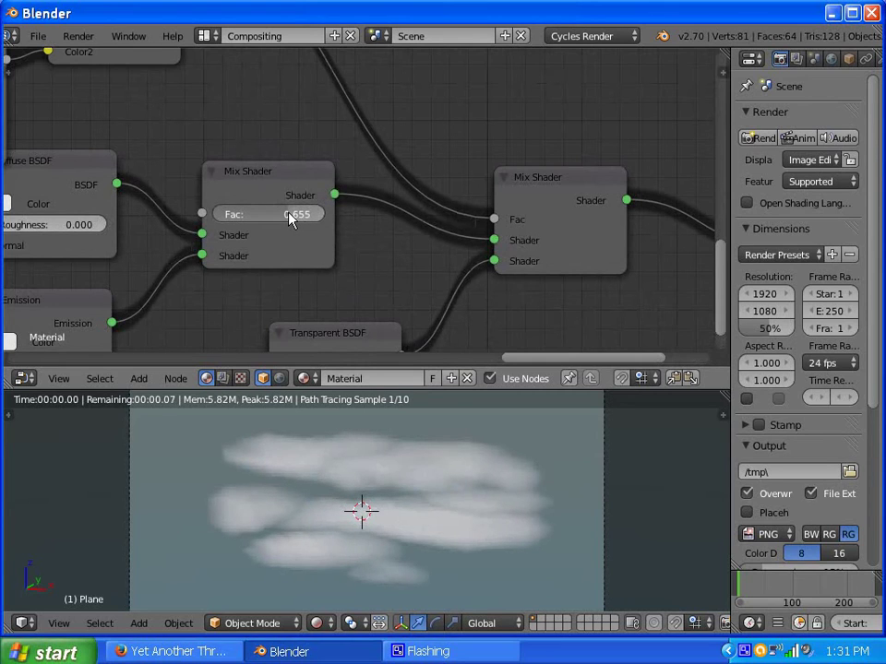
pyautogui.scroll(-5, 385, 242)
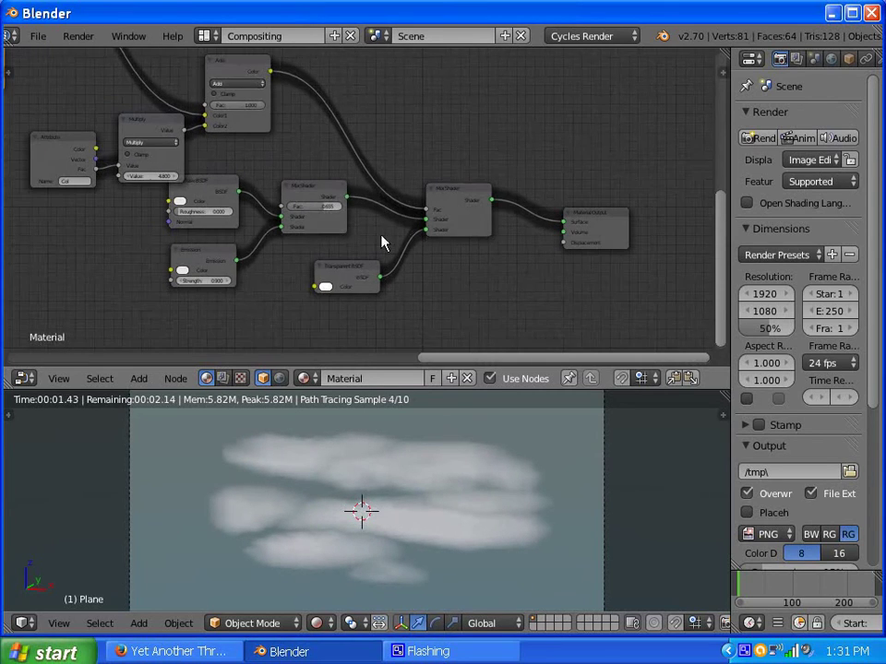
# - Switch to the Default screen layout and place a linked duplicate of the plane, offset about -3.7 in X, 0.8 in Y and 6.8 in Z
pyautogui.click(205, 36)
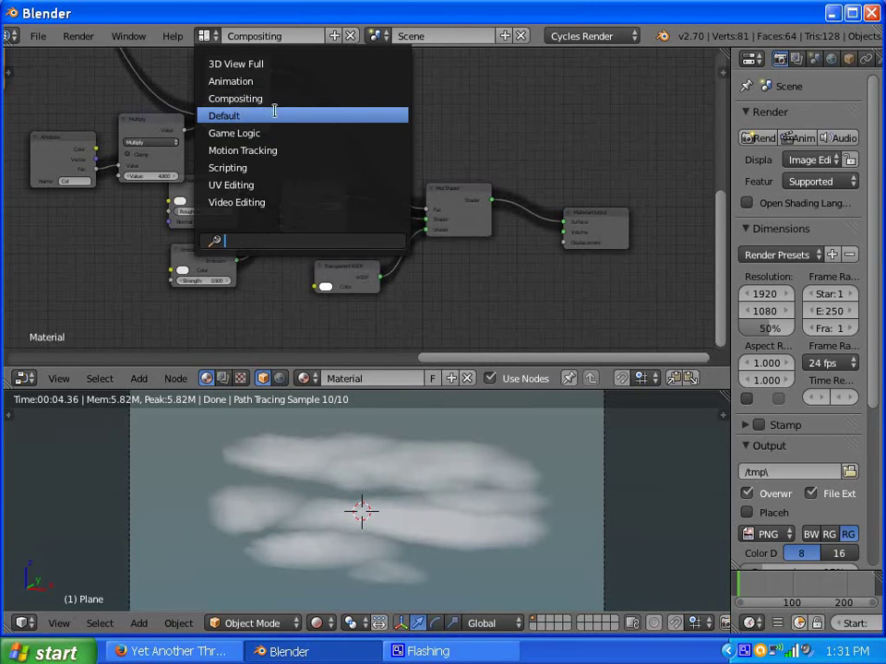
pyautogui.click(250, 120)
pyautogui.scroll(-4, 350, 224)
pyautogui.scroll(3, 351, 224)
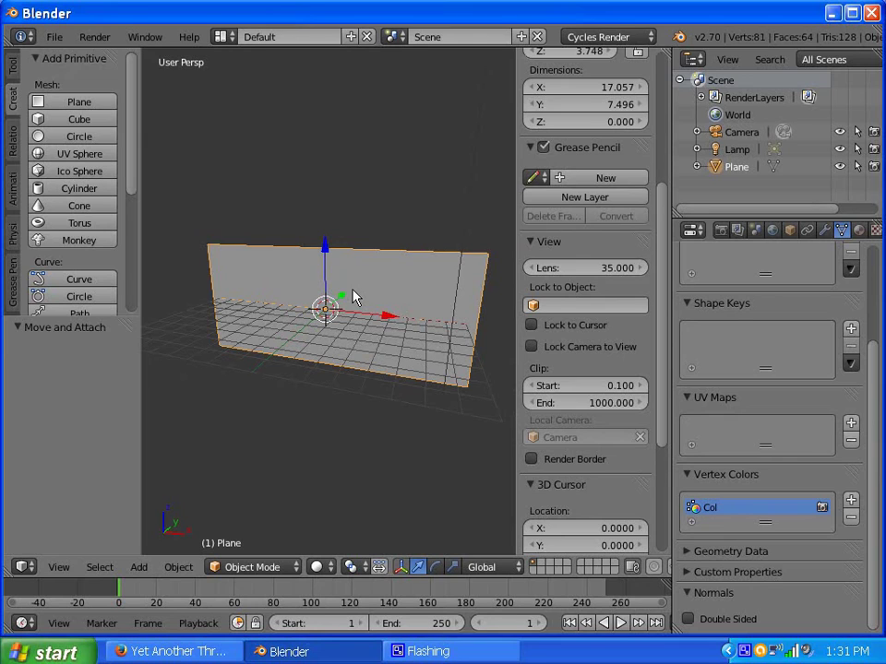
pyautogui.hotkey('alt', 'd')
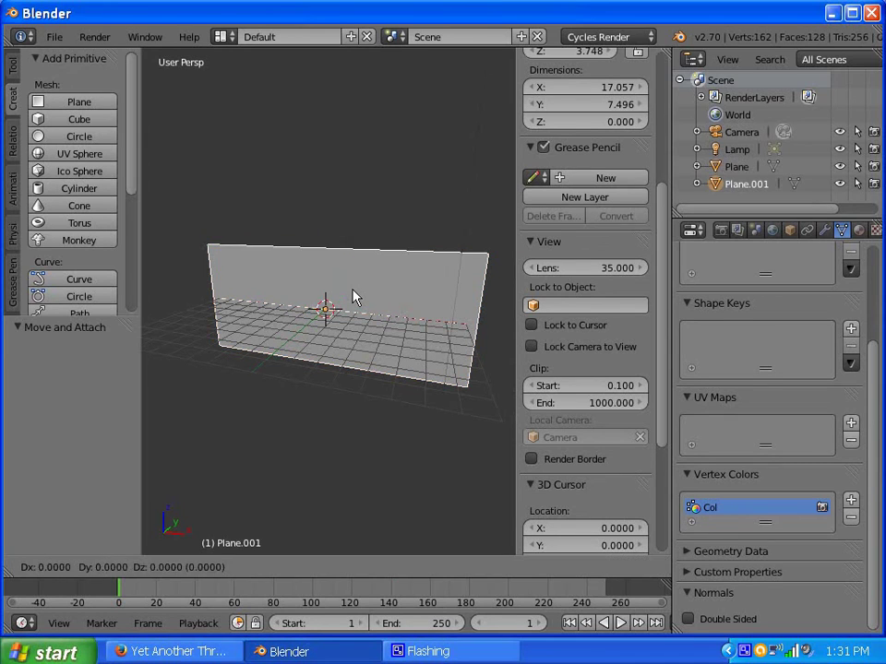
pyautogui.click(309, 187)
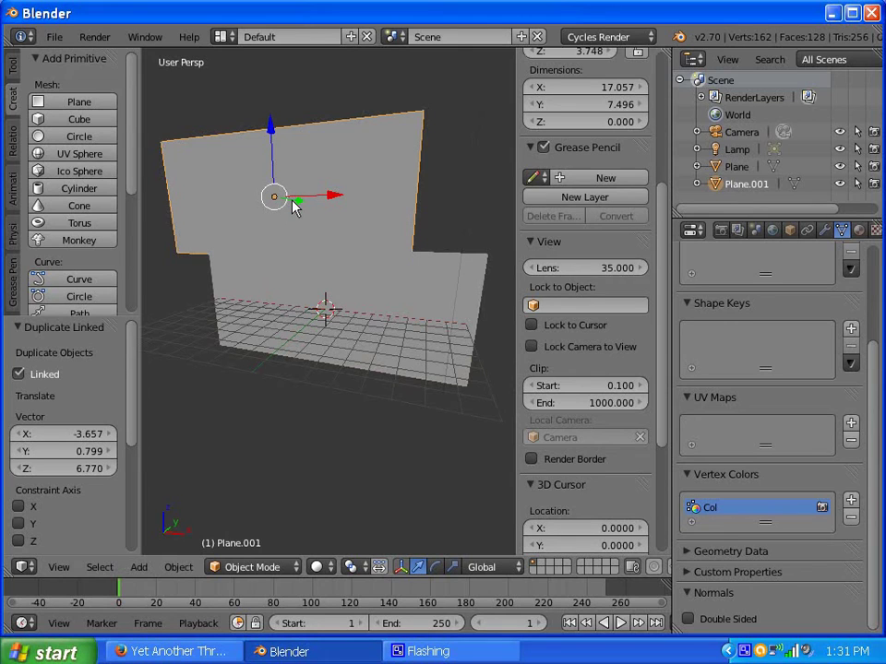
# - Move the duplicate plane back about 13.1 units along the global Y axis
pyautogui.press('g')
pyautogui.press('y')
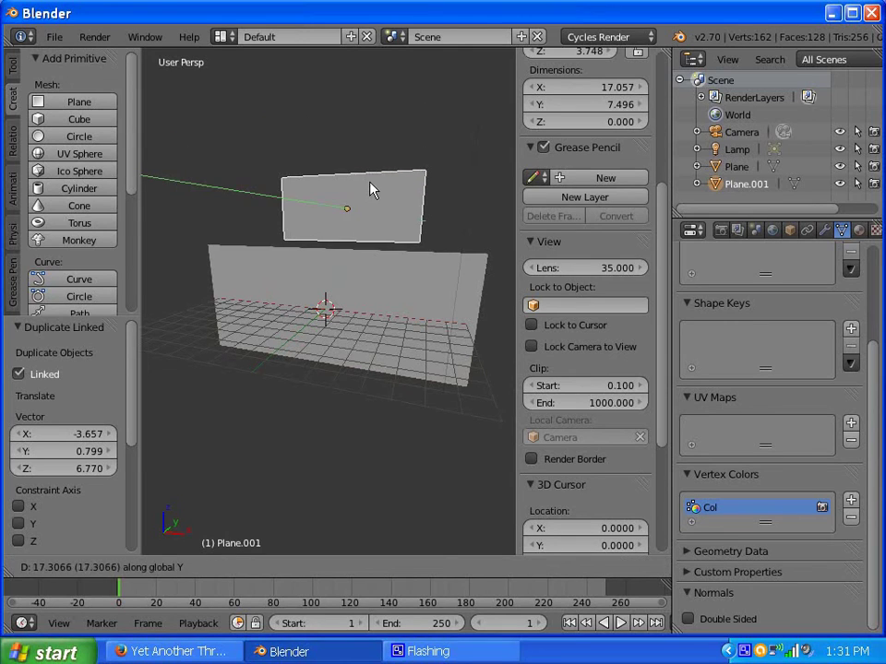
pyautogui.click(360, 201)
pyautogui.scroll(-4, 323, 250)
pyautogui.scroll(4, 397, 261)
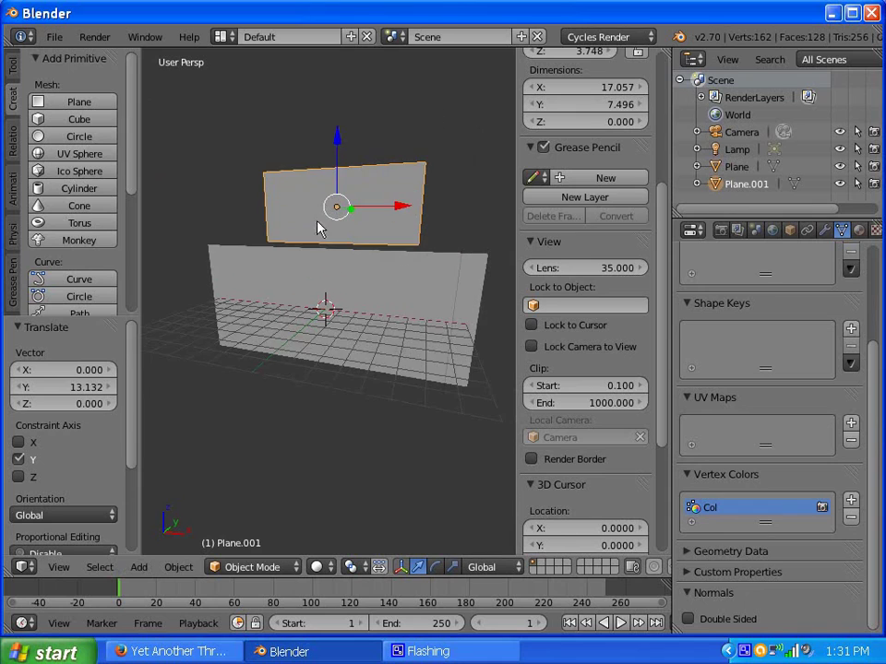
# - Examine from several angles how the two planes are placed relative to each other and to the camera
pyautogui.scroll(1, 387, 236)
pyautogui.moveTo(380, 238); pyautogui.dragTo(613, 215, button='middle')
pyautogui.scroll(-7, 300, 254)
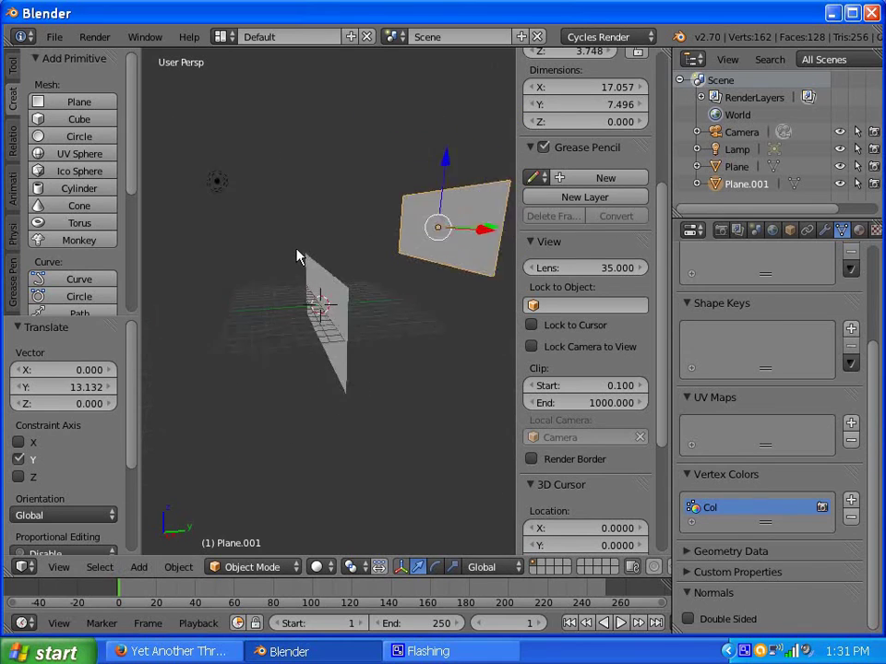
pyautogui.scroll(4, 351, 296)
pyautogui.scroll(-4, 406, 278)
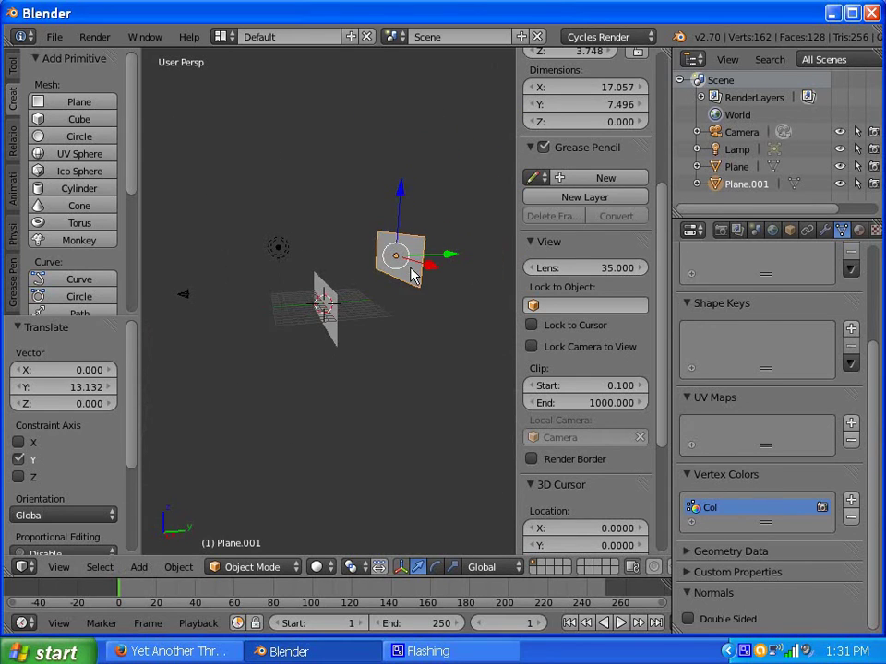
pyautogui.moveTo(403, 277); pyautogui.dragTo(330, 315, button='middle')
pyautogui.moveTo(251, 303); pyautogui.dragTo(362, 300, button='middle')
pyautogui.scroll(4, 359, 302)
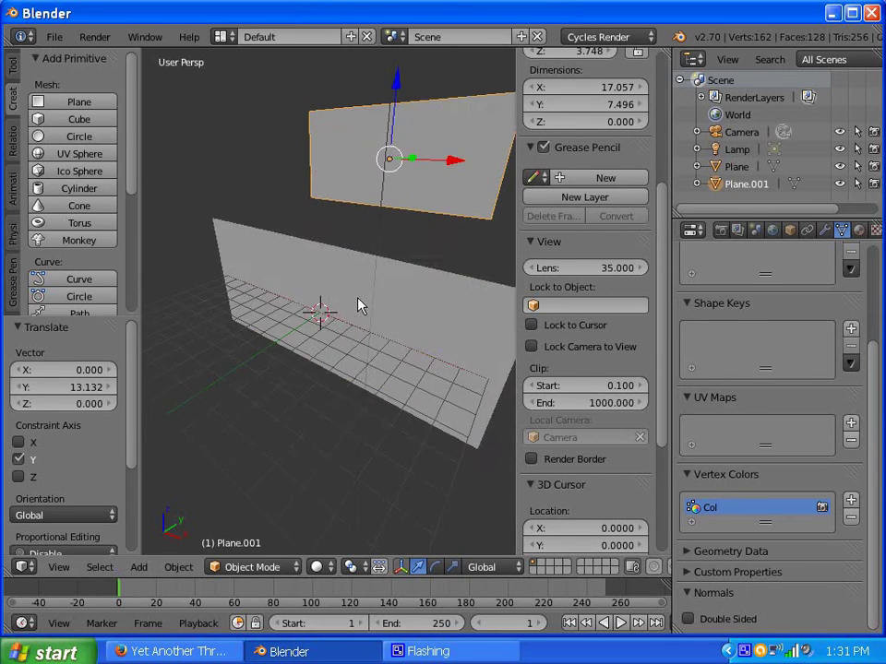
# - Select the original plane standing at the centre of the grid
pyautogui.rightClick(364, 303)
pyautogui.scroll(-2, 388, 305)
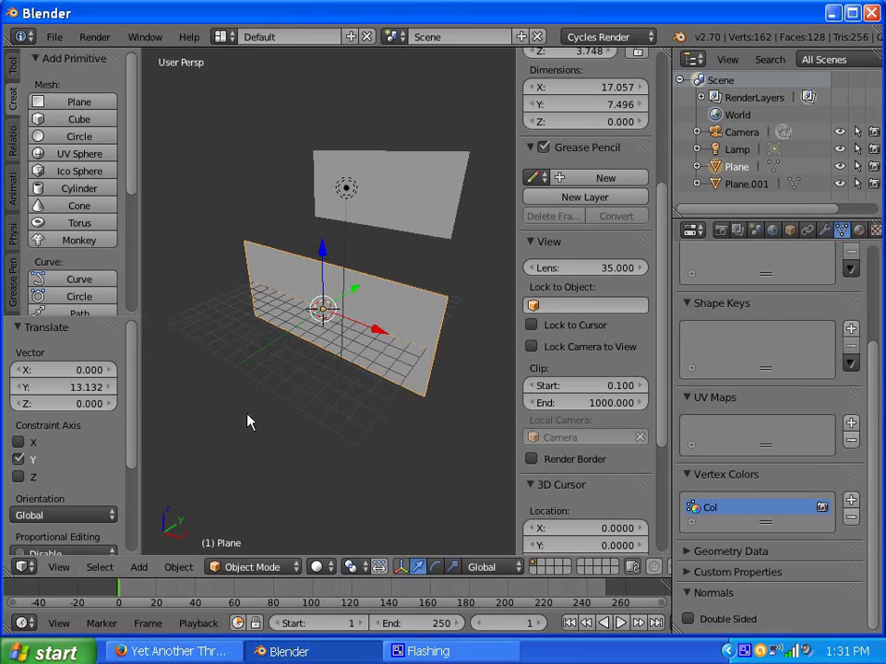
pyautogui.scroll(-3, 235, 422)
pyautogui.scroll(4, 340, 403)
pyautogui.moveTo(427, 377); pyautogui.dragTo(358, 389, button='middle')
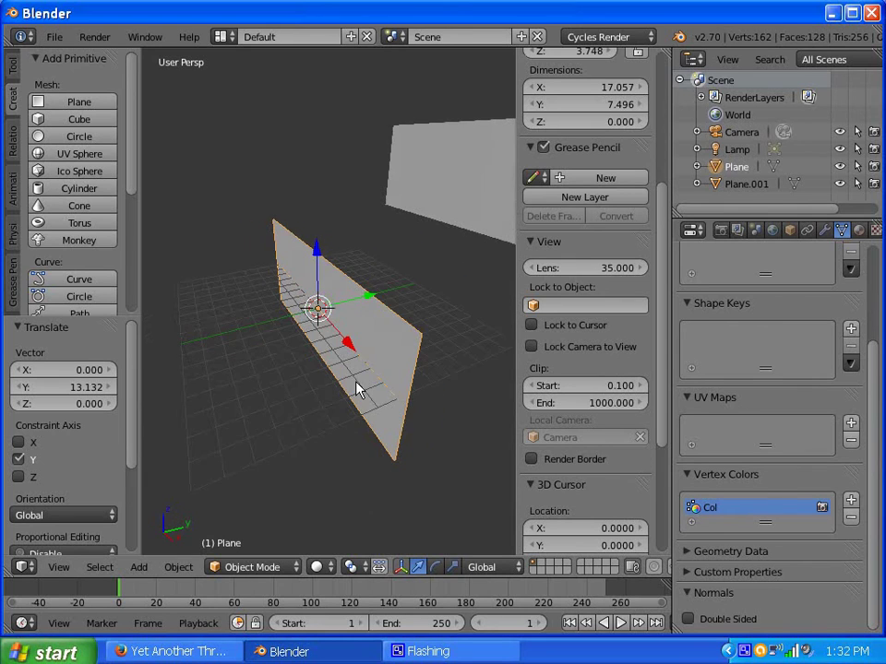
pyautogui.scroll(-3, 358, 389)
pyautogui.scroll(3, 318, 390)
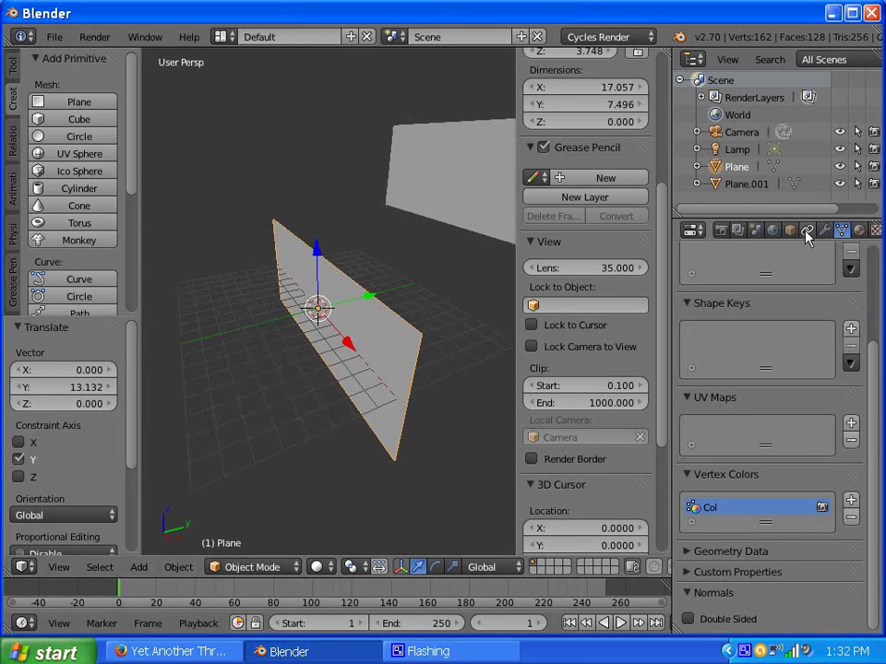
# - Switch to Firefox, read the latest posts in the Cycles materials forum thread and return to Blender
pyautogui.click(185, 651)
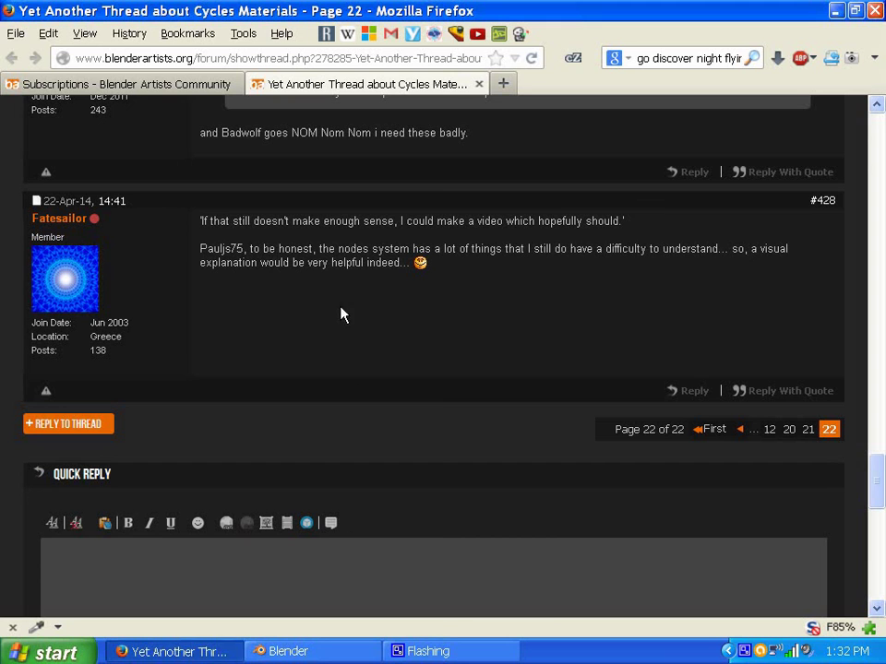
pyautogui.scroll(10, 414, 332)
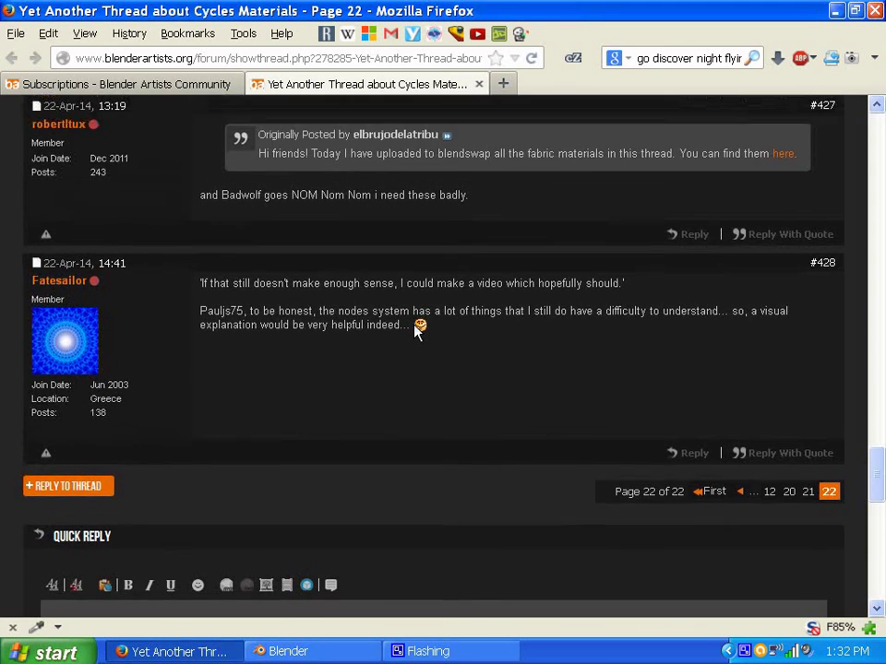
pyautogui.scroll(-10, 205, 349)
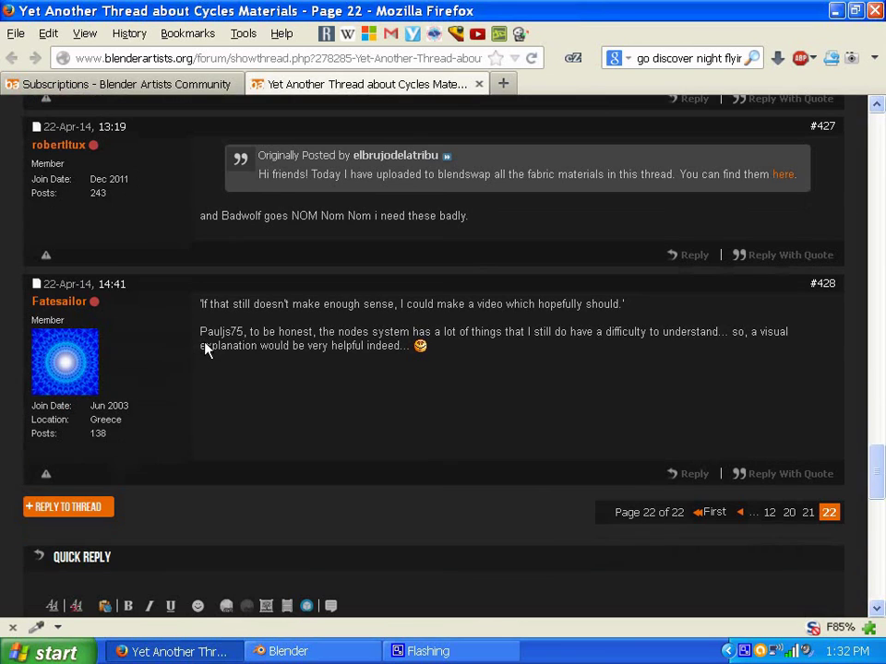
pyautogui.scroll(-3, 226, 327)
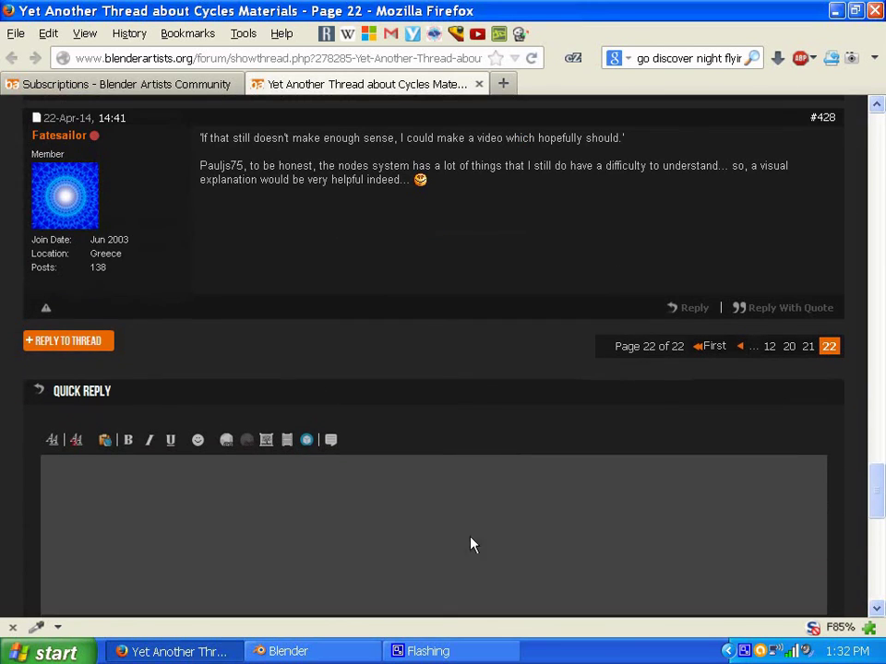
pyautogui.click(288, 651)
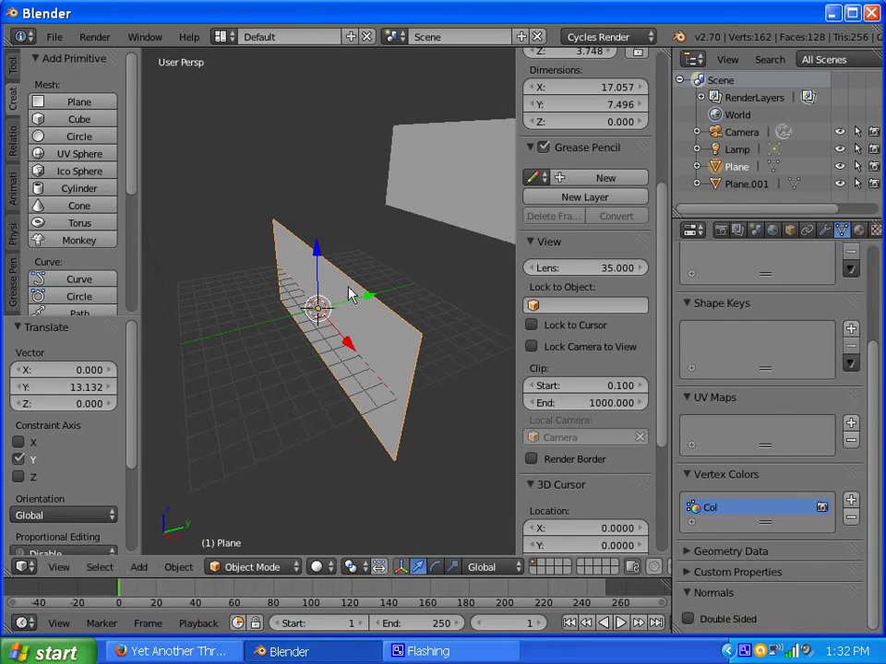
pyautogui.scroll(-4, 369, 294)
pyautogui.scroll(4, 368, 293)
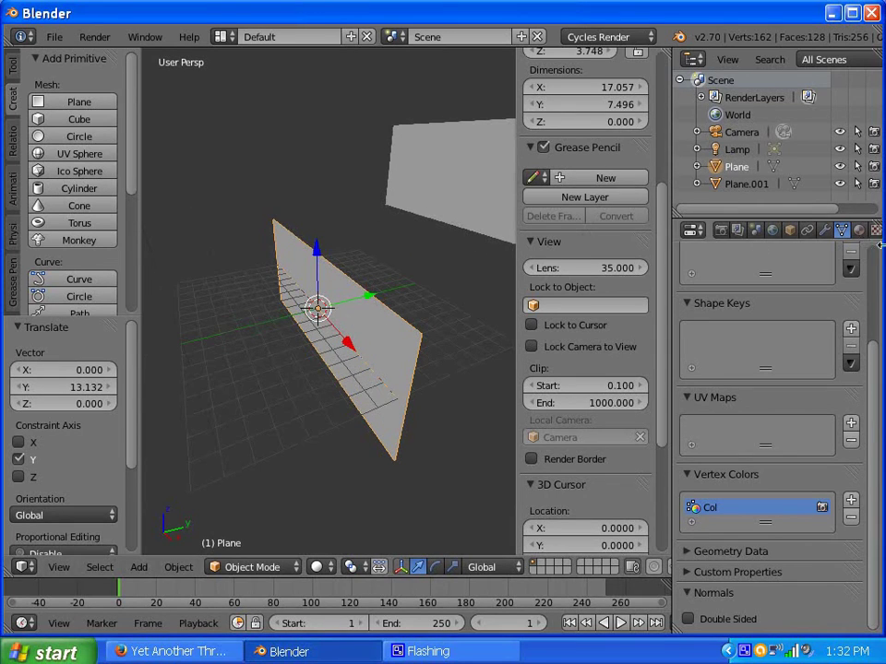
pyautogui.scroll(4, 863, 413)
pyautogui.scroll(-4, 865, 412)
pyautogui.scroll(4, 766, 479)
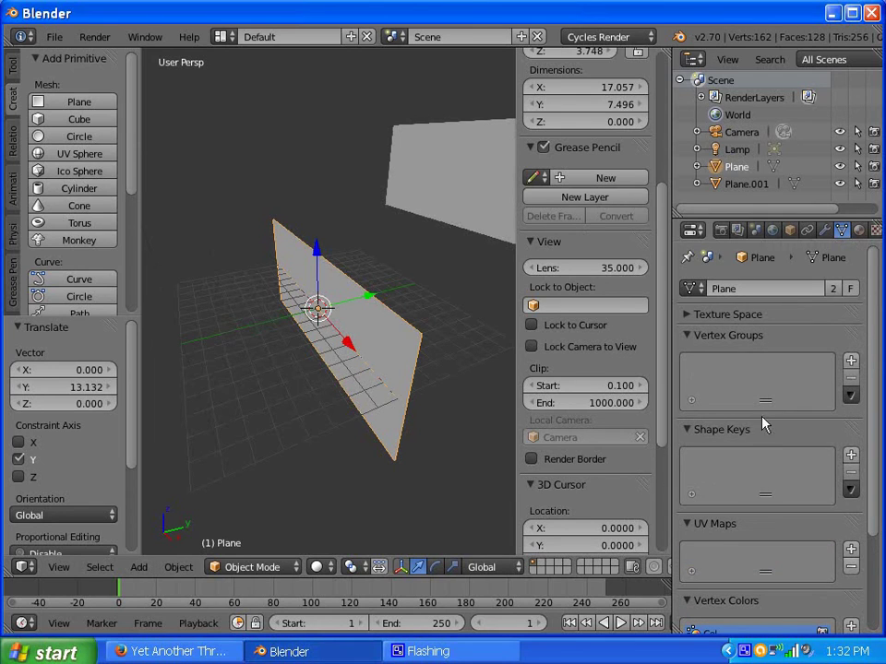
pyautogui.scroll(-4, 755, 388)
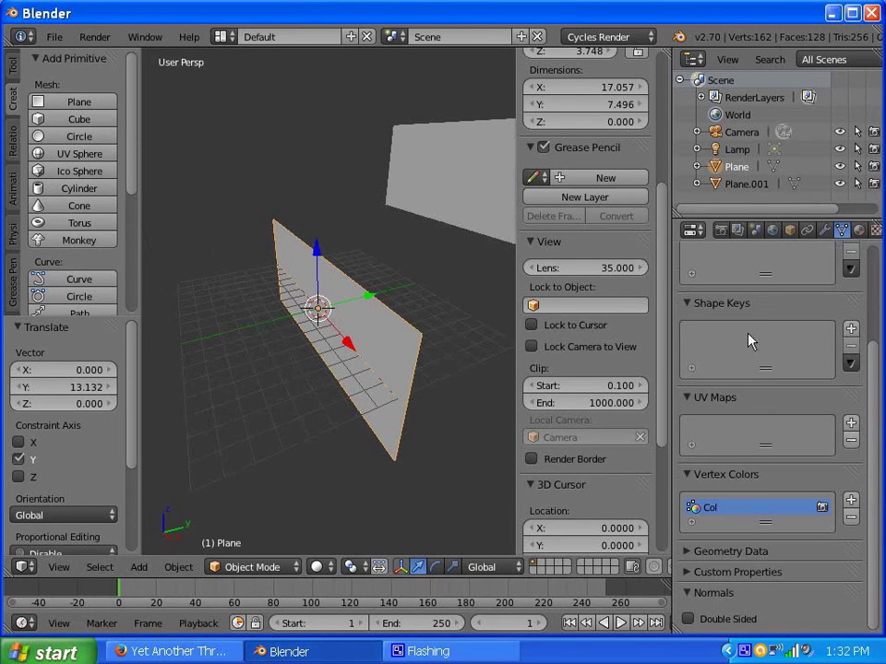
# - Add a Track To constraint to the original plane with the Camera as its target
pyautogui.click(808, 231)
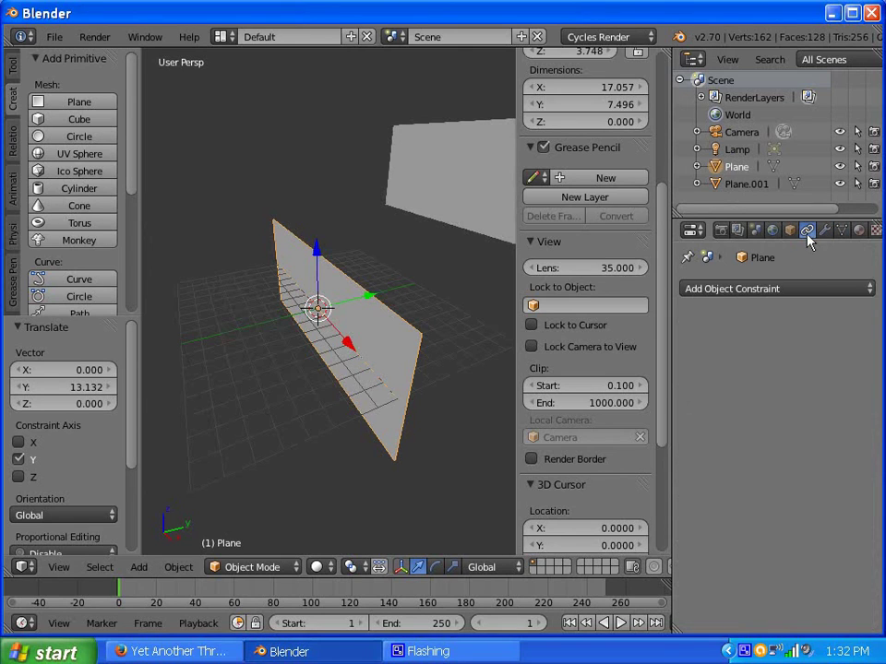
pyautogui.click(803, 288)
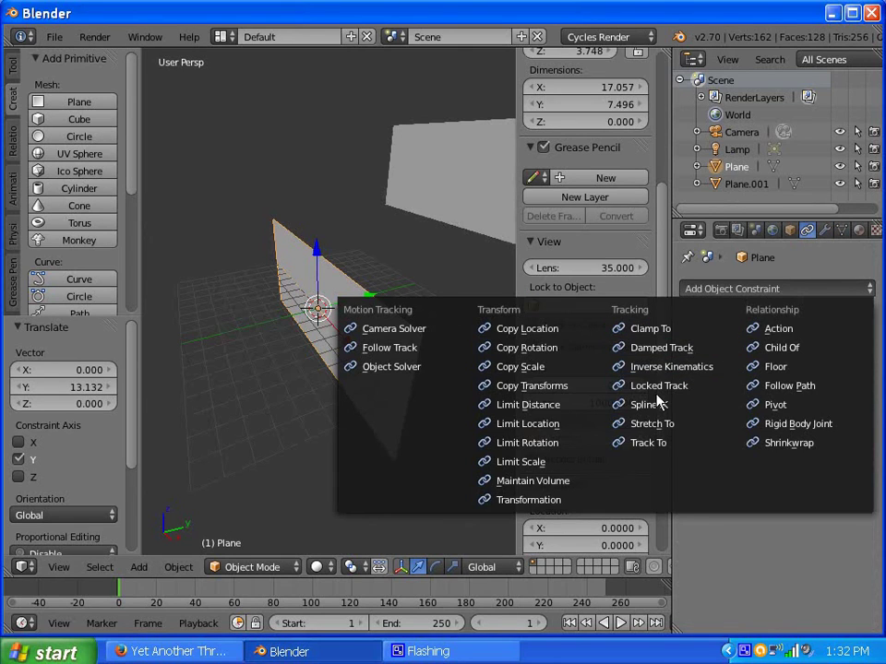
pyautogui.click(644, 445)
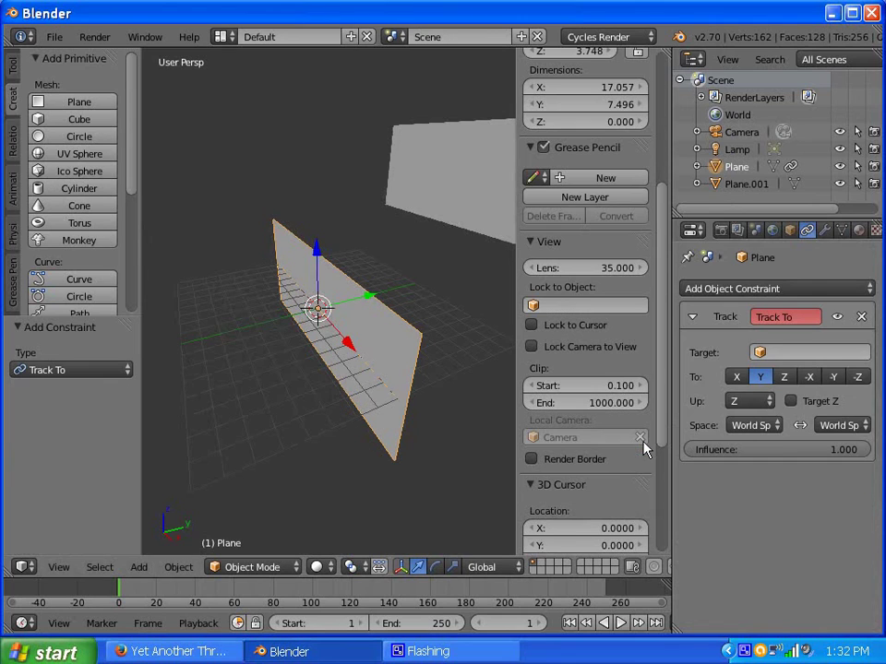
pyautogui.click(762, 352)
pyautogui.click(740, 378)
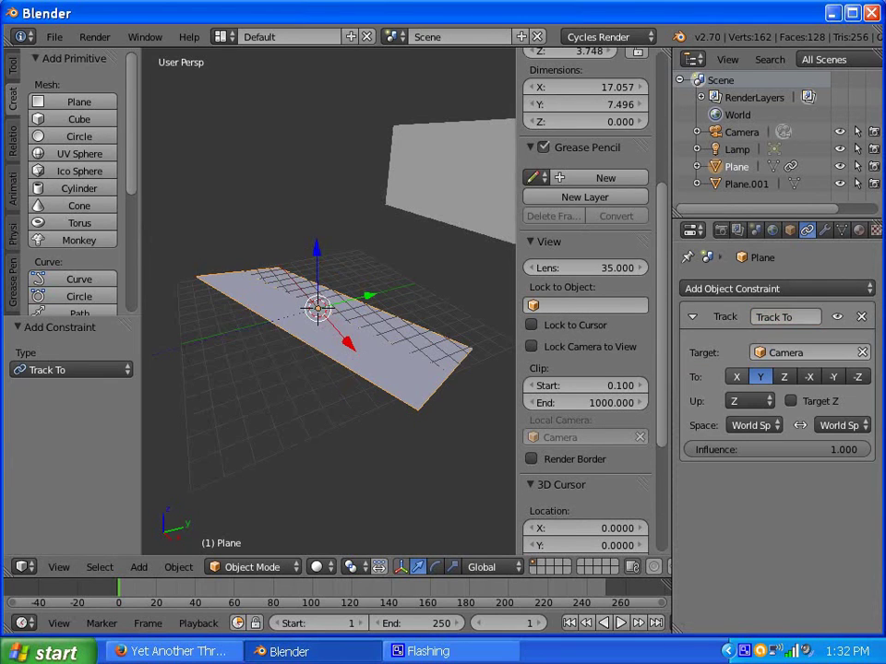
# - Set the original plane's Track To constraint to point its Z axis at the target with Y as the up axis
pyautogui.click(787, 377)
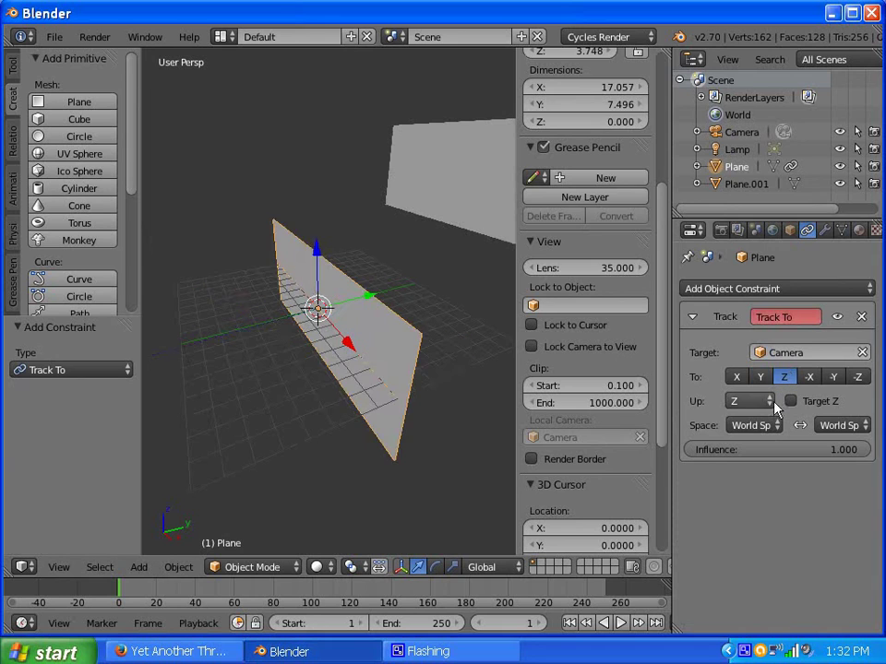
pyautogui.click(764, 403)
pyautogui.click(738, 362)
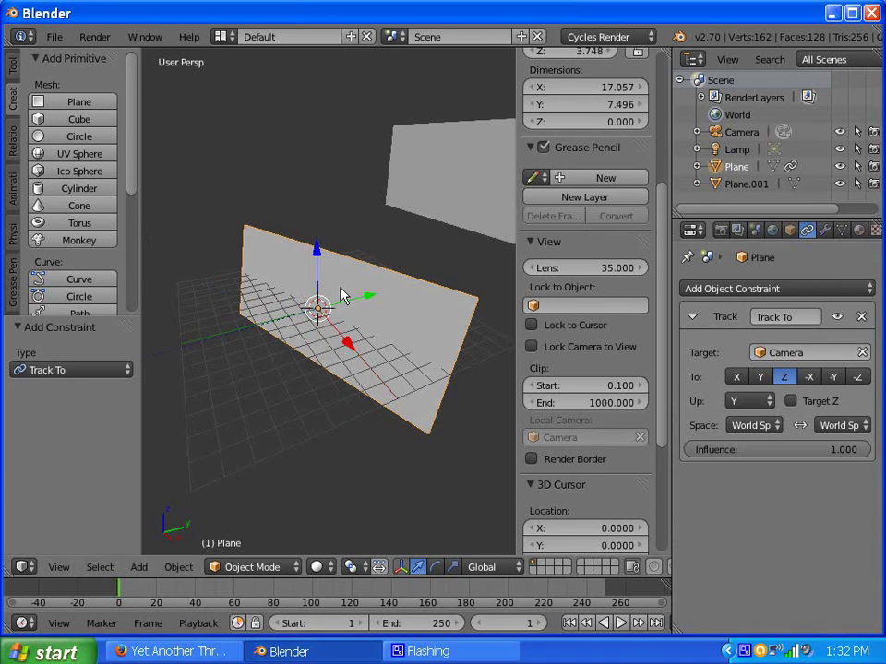
# - Select the duplicate plane and add a Track To constraint to it with the Camera as its target
pyautogui.scroll(-5, 340, 293)
pyautogui.scroll(5, 343, 294)
pyautogui.moveTo(342, 293); pyautogui.dragTo(389, 190, button='middle')
pyautogui.rightClick(390, 190)
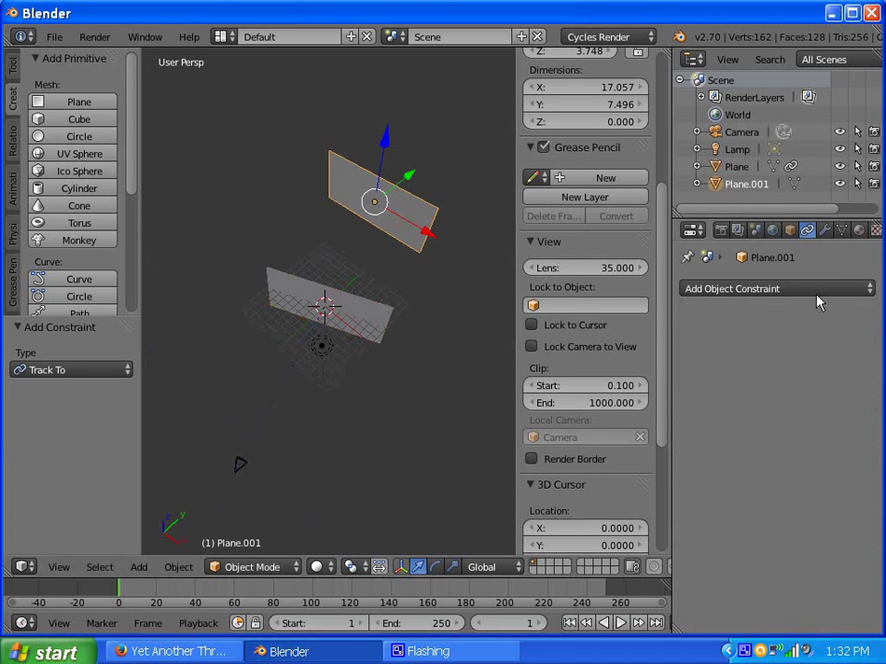
pyautogui.click(847, 289)
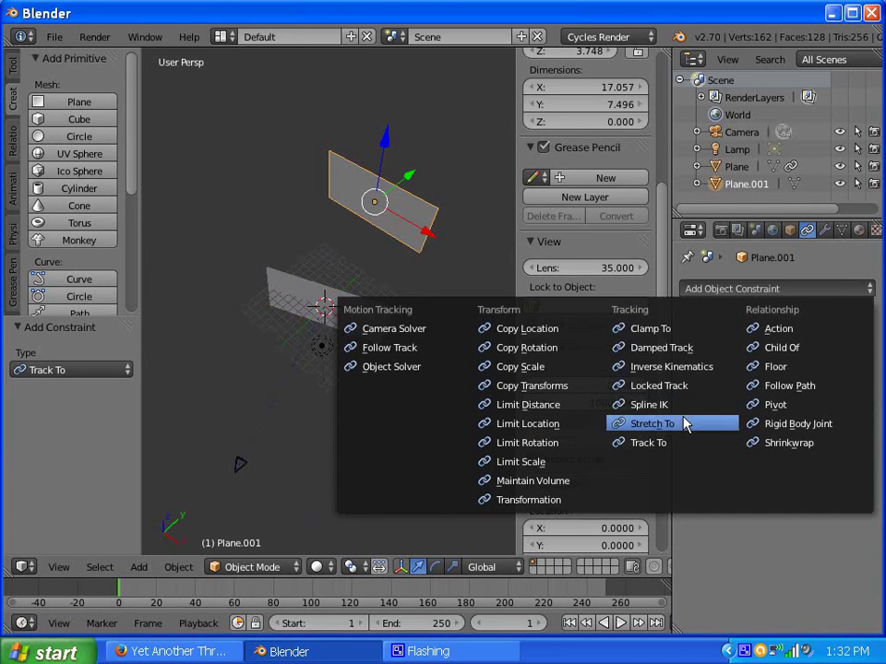
pyautogui.click(657, 443)
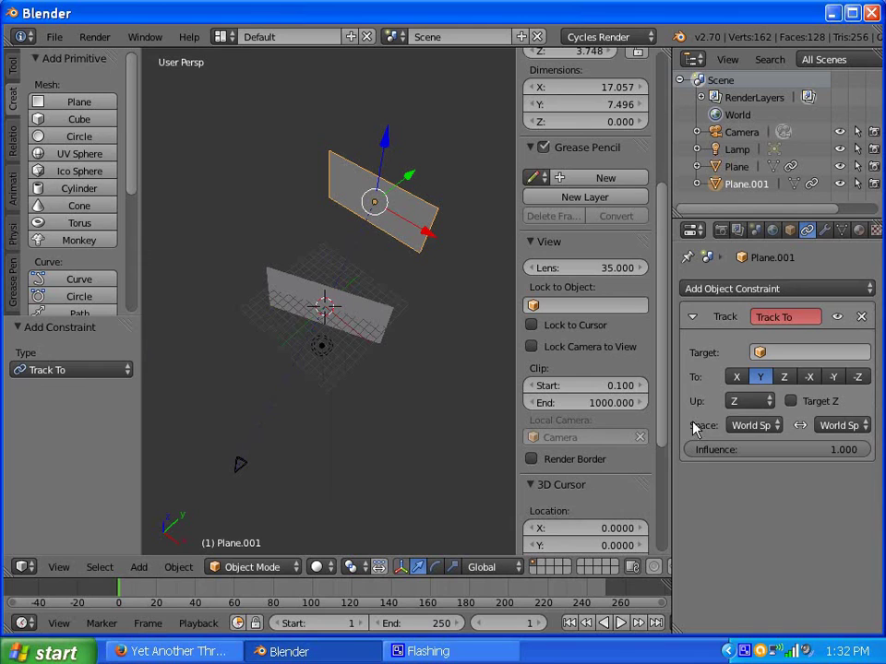
pyautogui.click(765, 352)
pyautogui.click(730, 378)
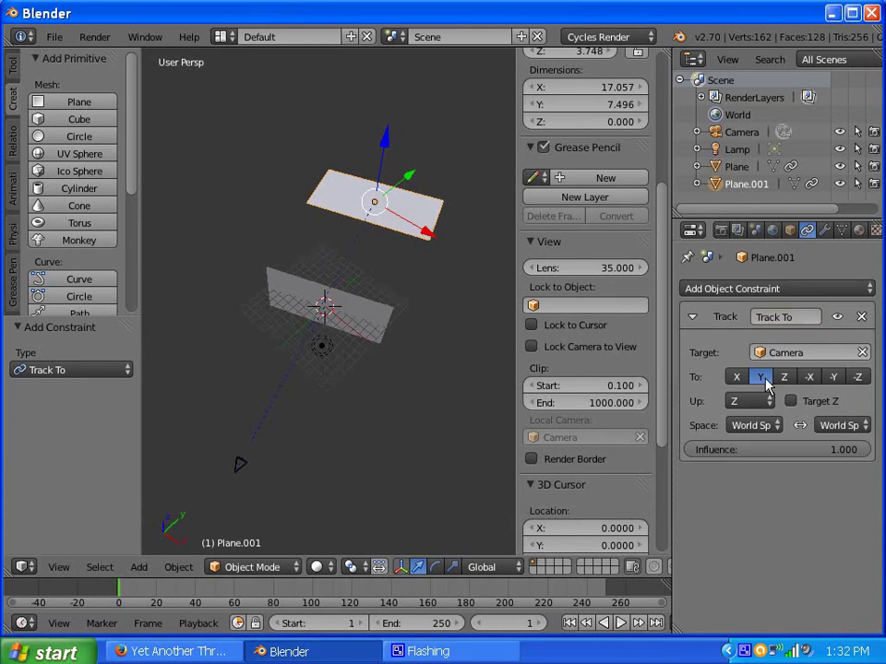
# - Set the duplicate plane's Track To constraint to the Z tracking axis and the Y up axis
pyautogui.click(787, 376)
pyautogui.click(745, 401)
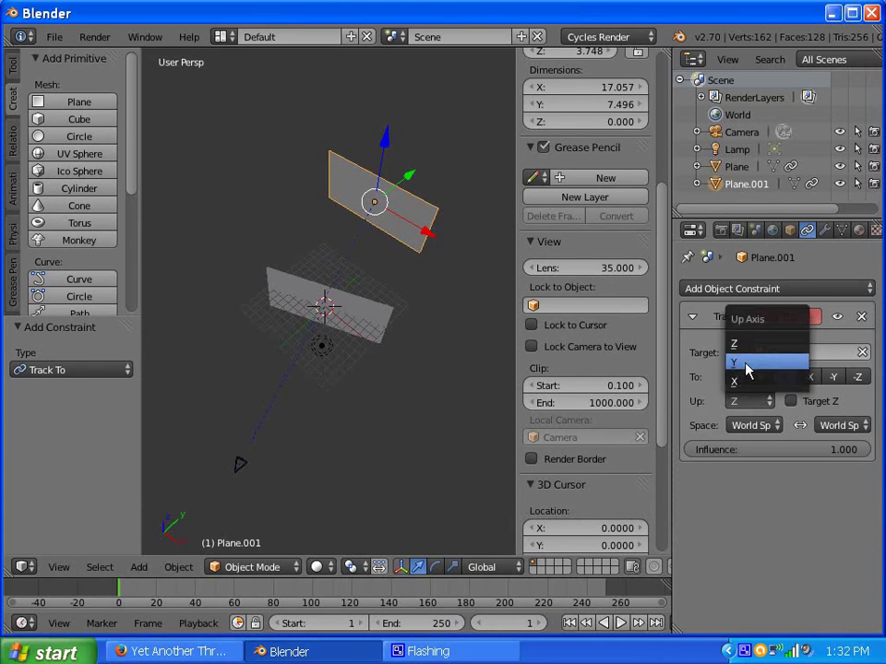
pyautogui.click(743, 365)
pyautogui.scroll(-4, 348, 332)
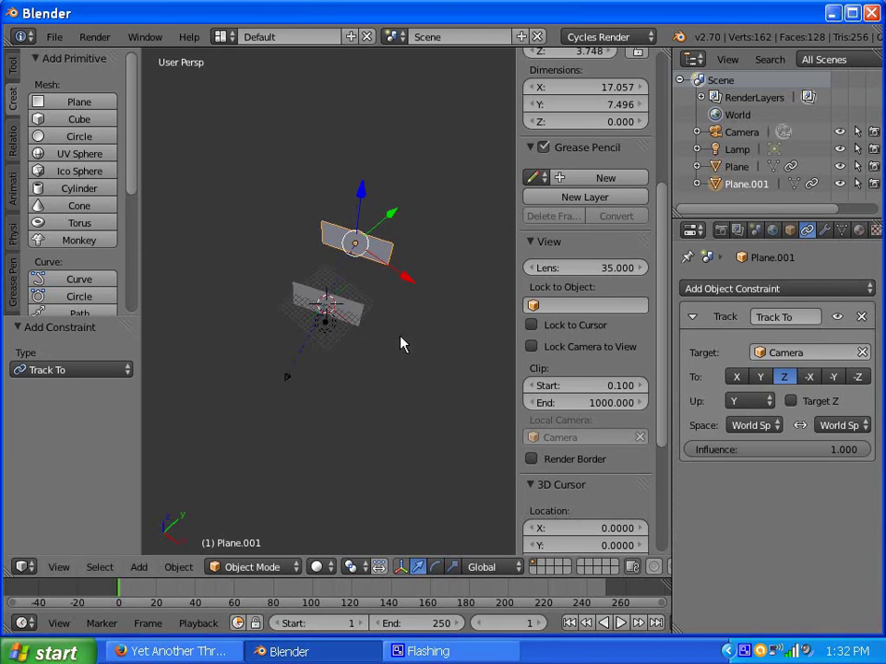
# - Render the current frame of the scene with both camera-facing cloud planes
pyautogui.click(721, 229)
pyautogui.click(715, 309)
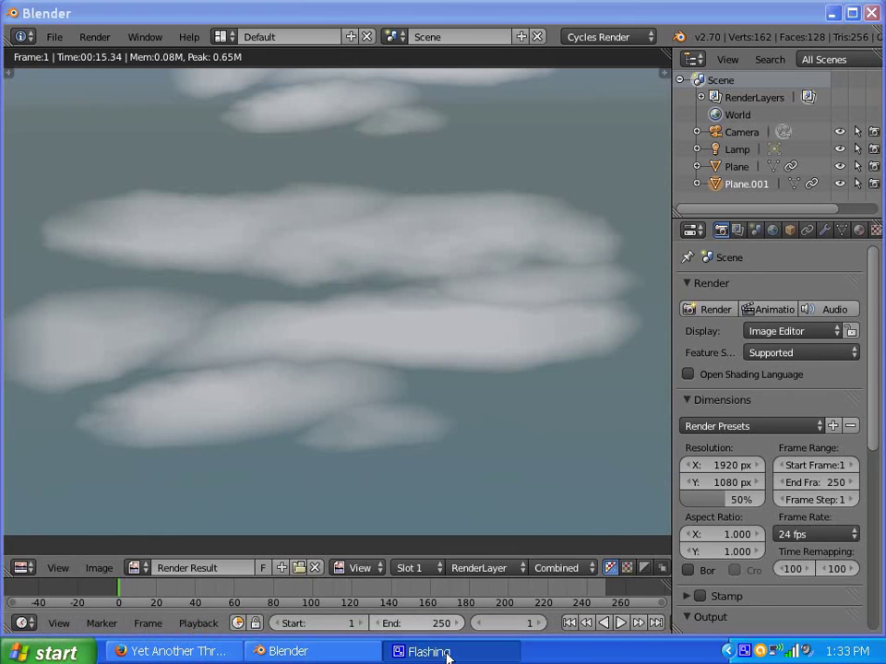
pyautogui.click(744, 651)
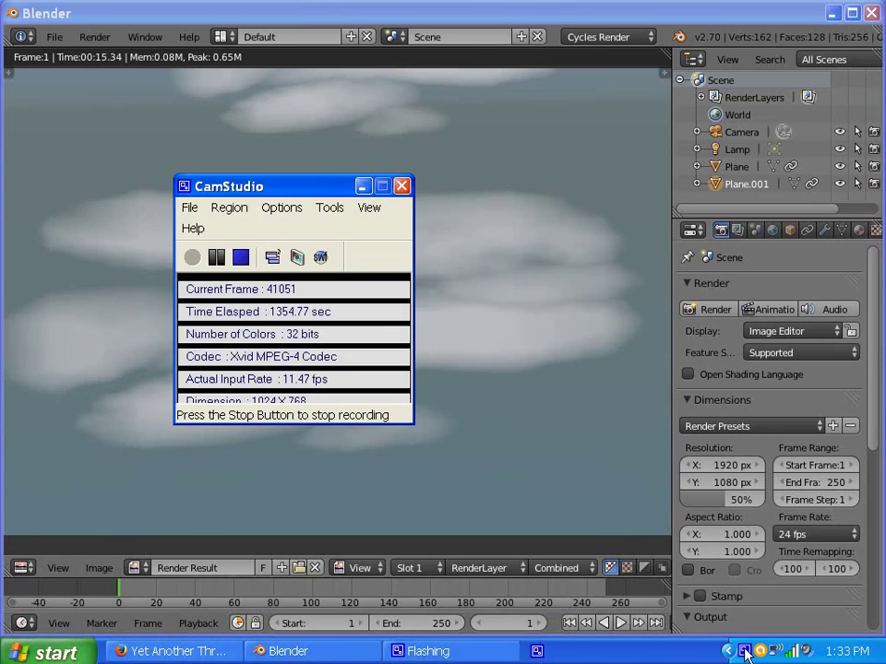